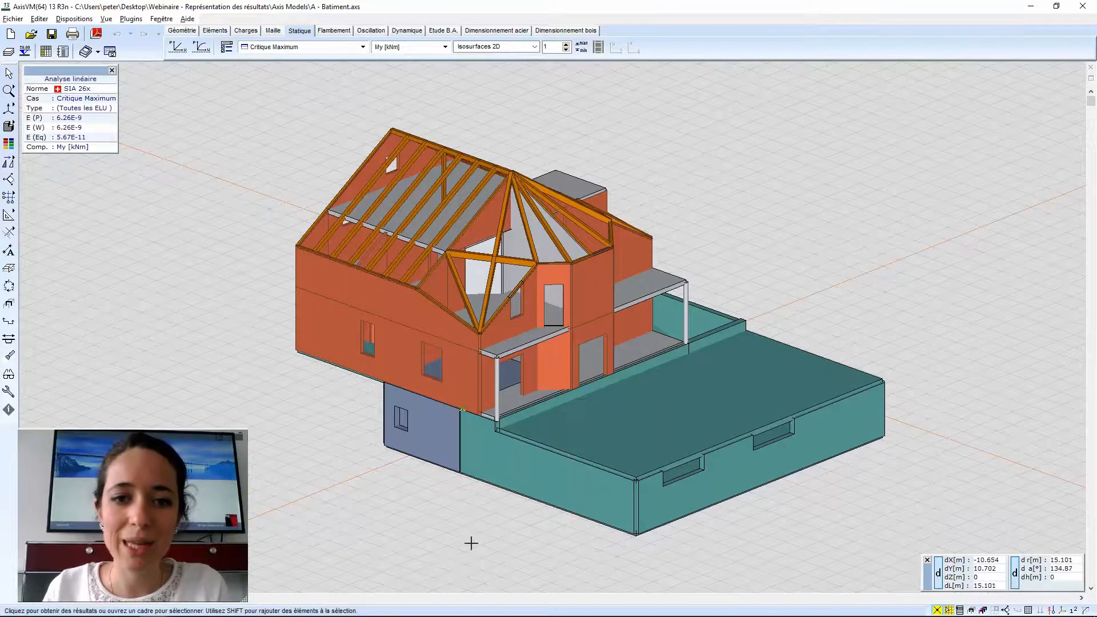
Switch the building model from rendered to wireframe display so the beam results can be read.
{"action": "middle_click_drag", "start_coordinate": [466, 508], "coordinate": [448, 486]}
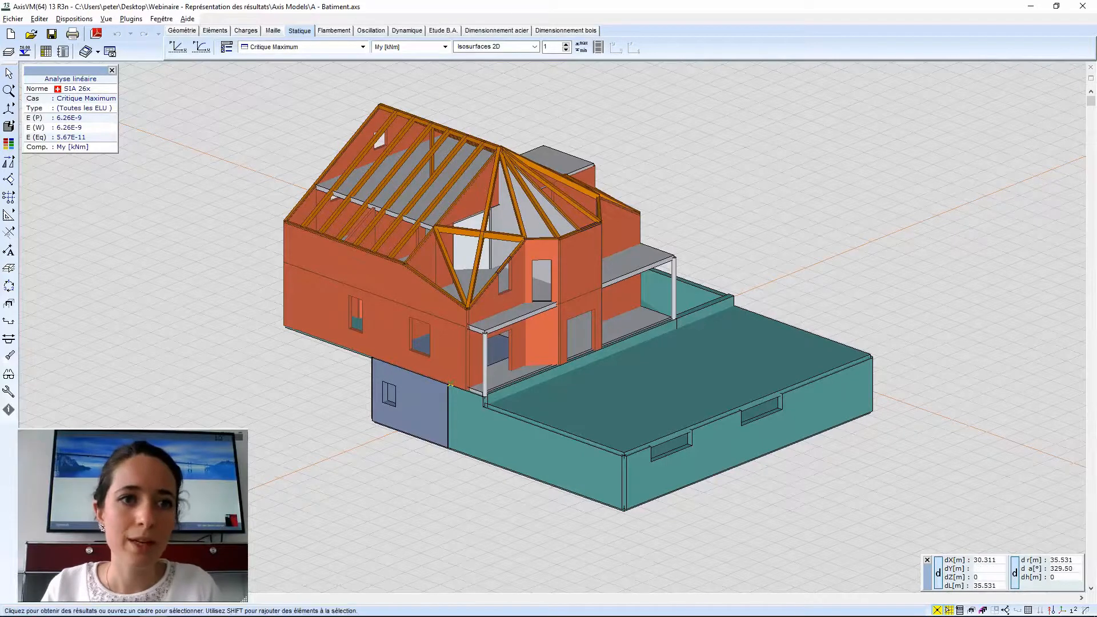
{"action": "left_click", "coordinate": [9, 126]}
{"action": "left_click", "coordinate": [27, 127]}
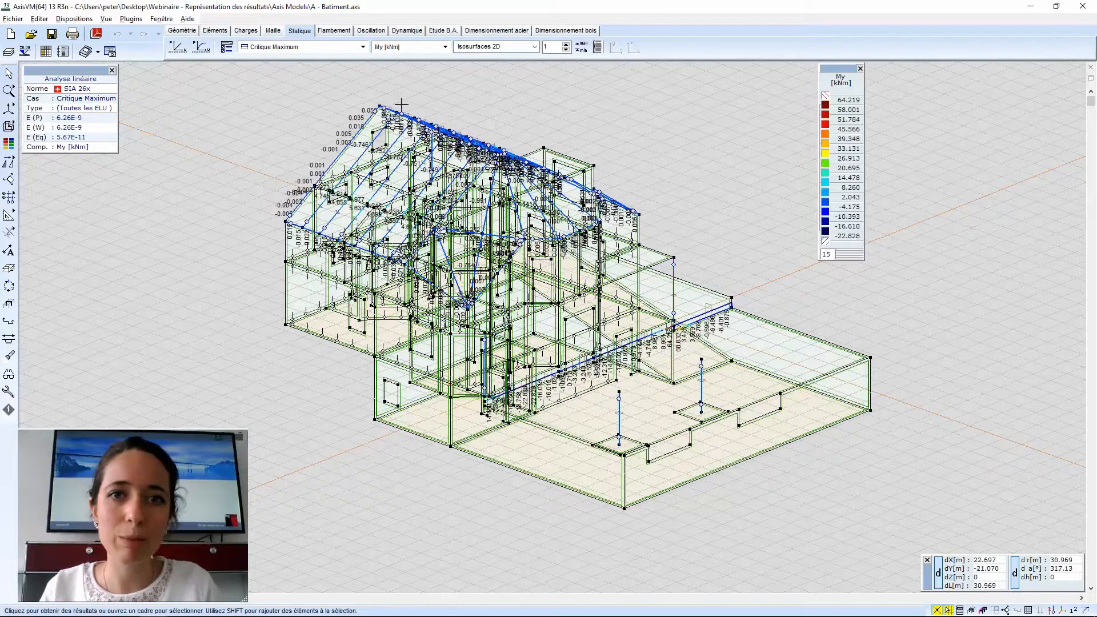
{"action": "scroll", "coordinate": [342, 176], "scroll_direction": "up", "scroll_amount": 1}
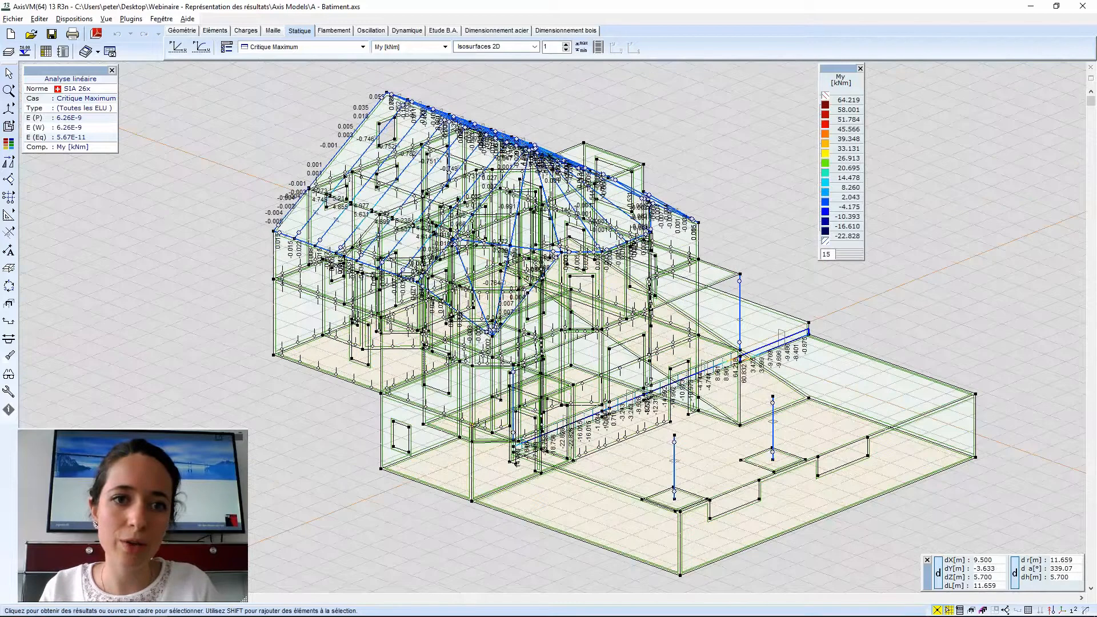
Show the My moments as Diagramme instead of 2D isosurfaces, with a display scale of 2.
{"action": "scroll", "coordinate": [332, 160], "scroll_direction": "up", "scroll_amount": 2}
{"action": "left_click", "coordinate": [534, 47]}
{"action": "left_click", "coordinate": [475, 56]}
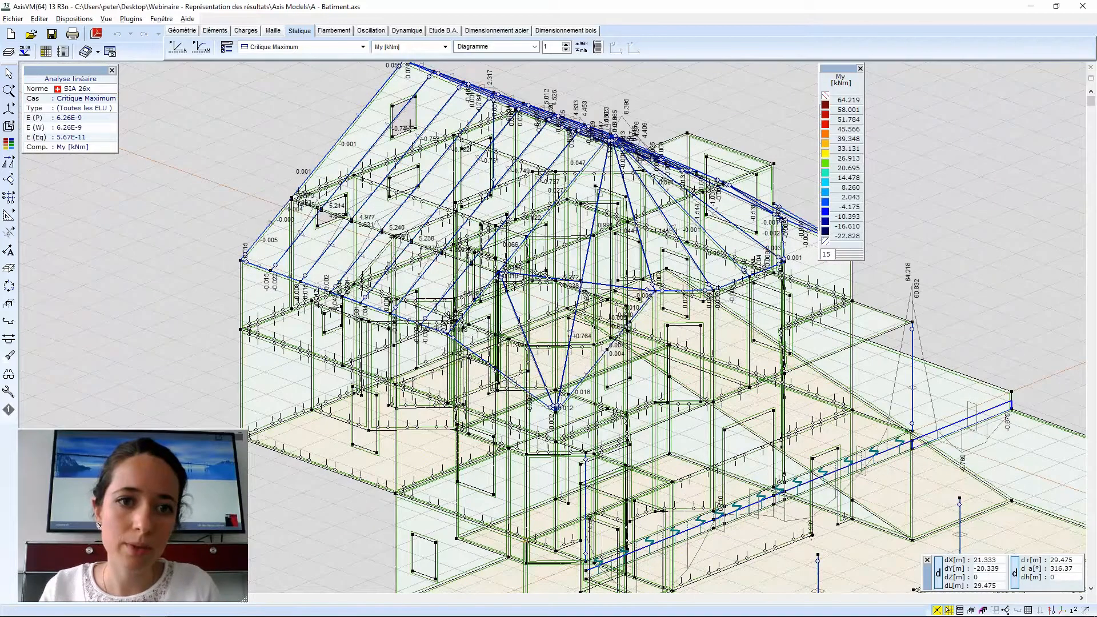
{"action": "scroll", "coordinate": [377, 182], "scroll_direction": "up", "scroll_amount": 1}
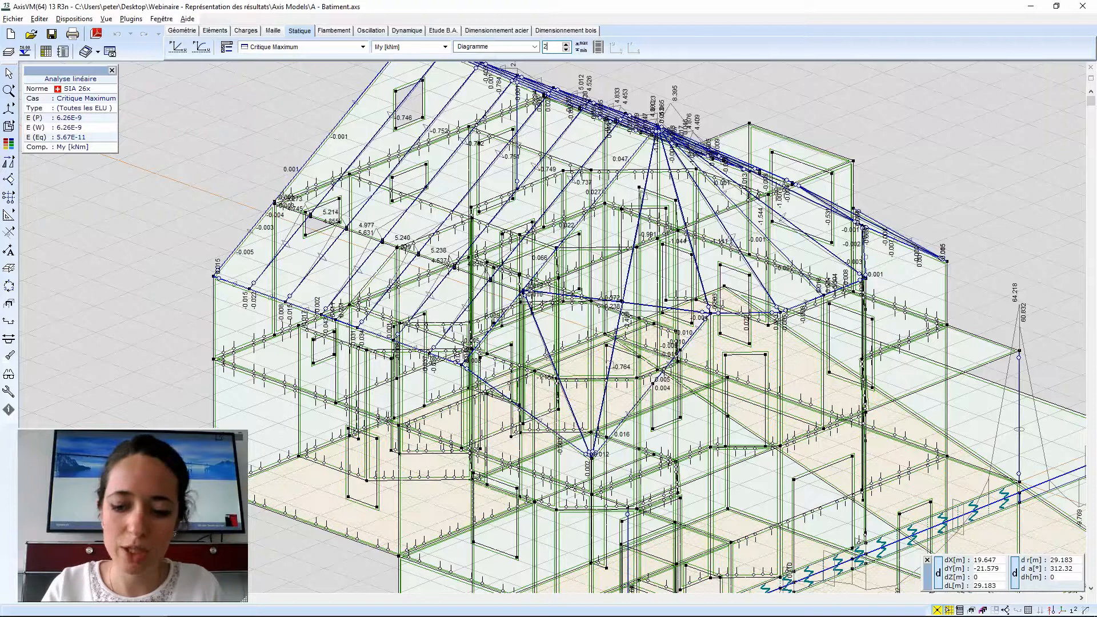
{"action": "key", "text": "Return"}
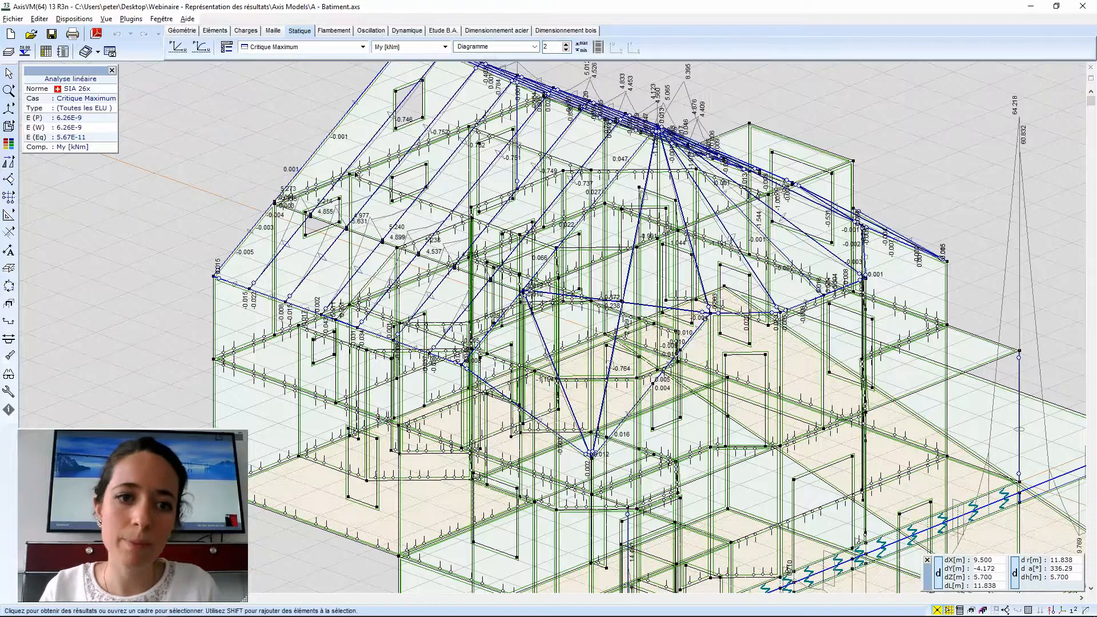
Examine the My diagrams along the roof rafters and read the value at a point on one of them.
{"action": "scroll", "coordinate": [360, 176], "scroll_direction": "up", "scroll_amount": 1}
{"action": "scroll", "coordinate": [355, 176], "scroll_direction": "up", "scroll_amount": 1}
{"action": "middle_click_drag", "start_coordinate": [354, 176], "coordinate": [362, 220]}
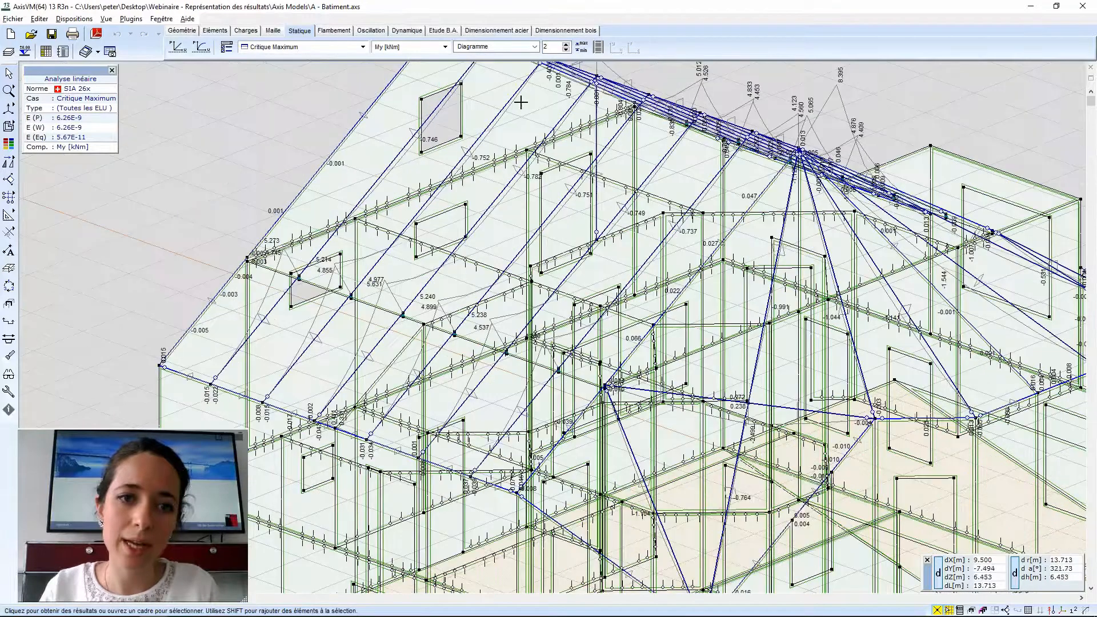
{"action": "scroll", "coordinate": [429, 226], "scroll_direction": "down", "scroll_amount": 1}
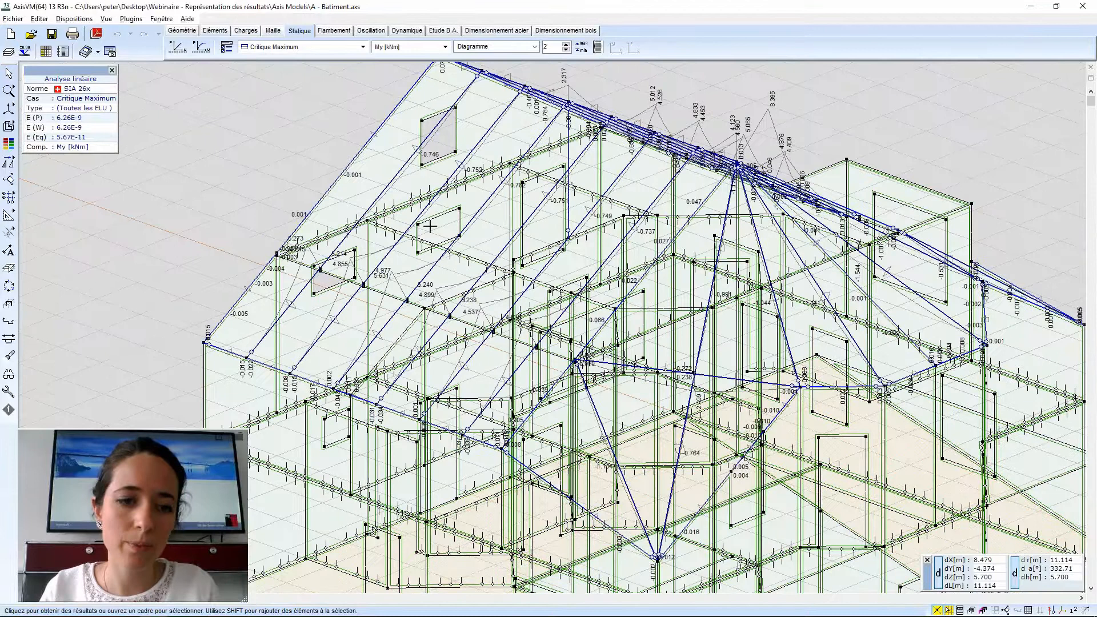
{"action": "scroll", "coordinate": [430, 226], "scroll_direction": "down", "scroll_amount": 1}
{"action": "middle_click_drag", "start_coordinate": [437, 248], "coordinate": [434, 264]}
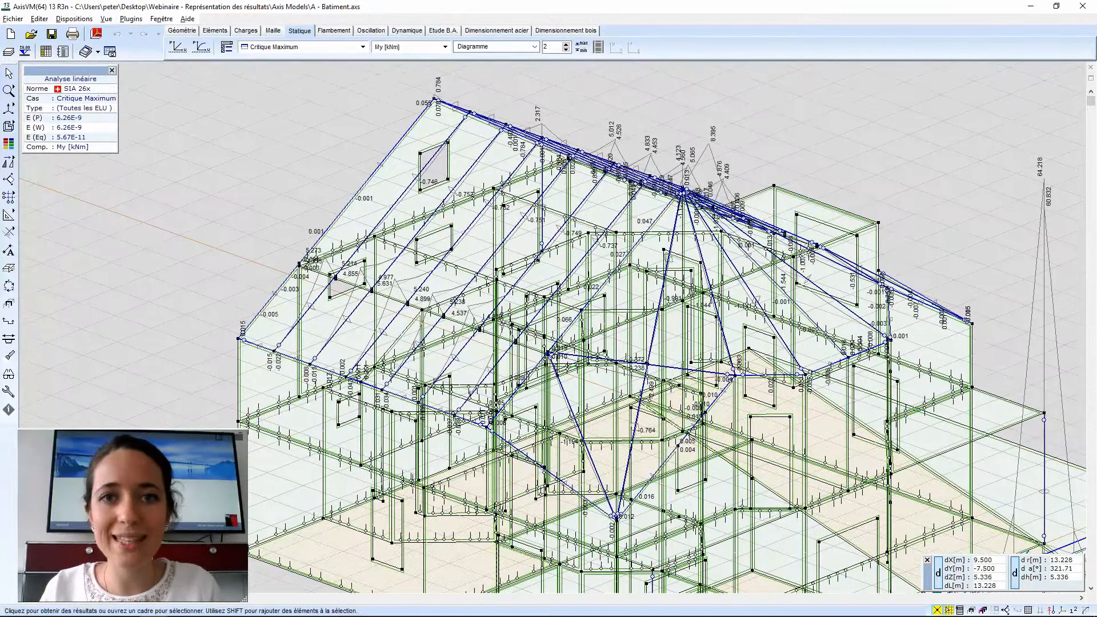
{"action": "scroll", "coordinate": [498, 225], "scroll_direction": "down", "scroll_amount": 1}
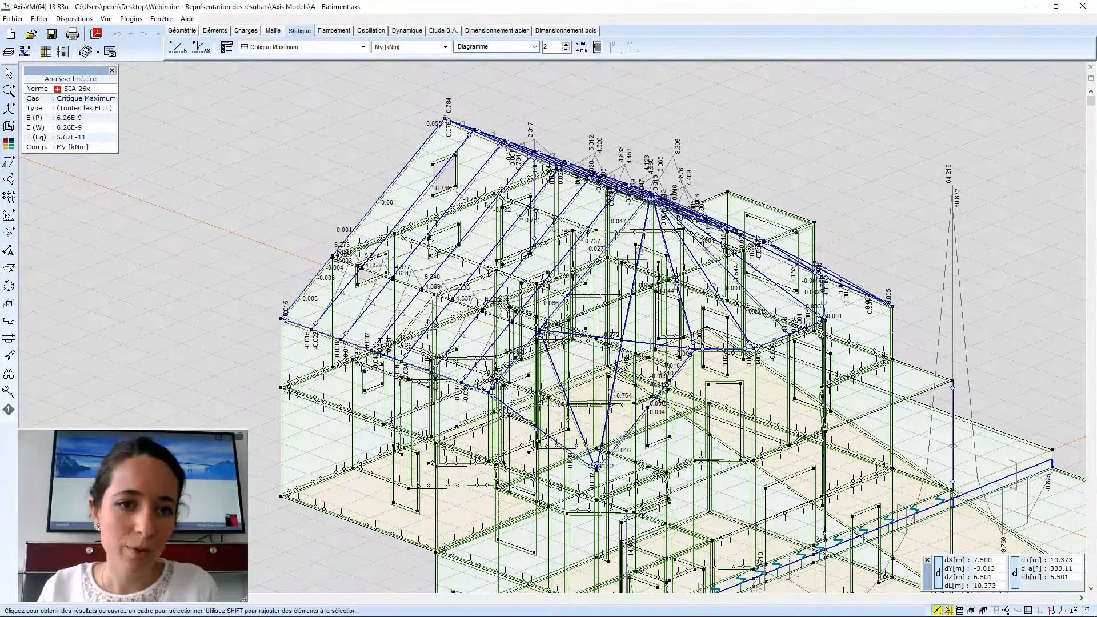
{"action": "mouse_move", "coordinate": [427, 223]}
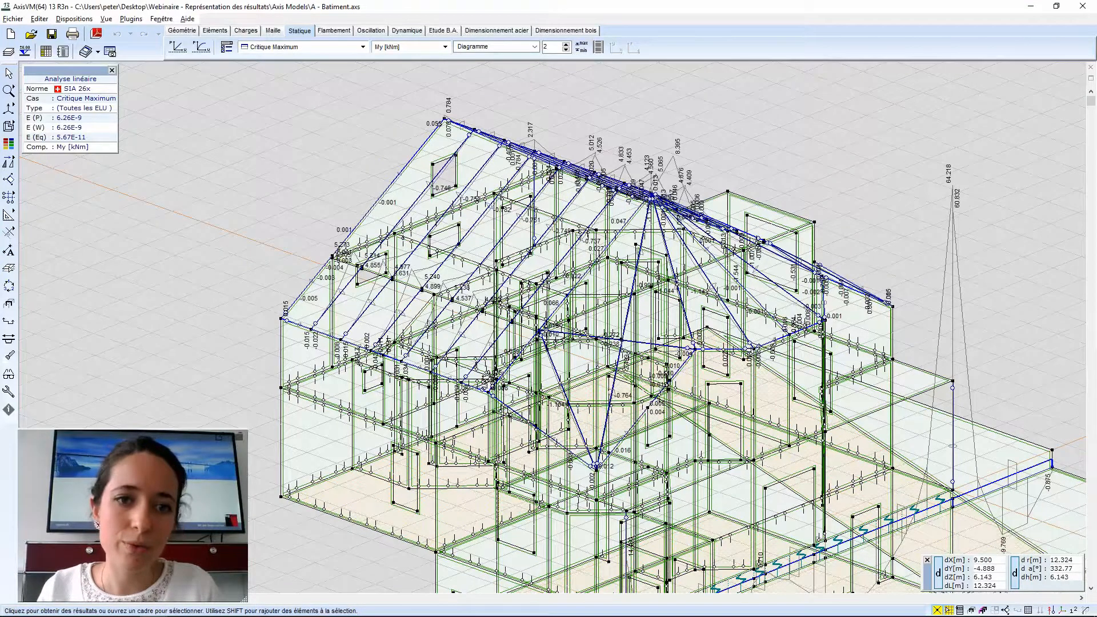
{"action": "scroll", "coordinate": [413, 209], "scroll_direction": "up", "scroll_amount": 1}
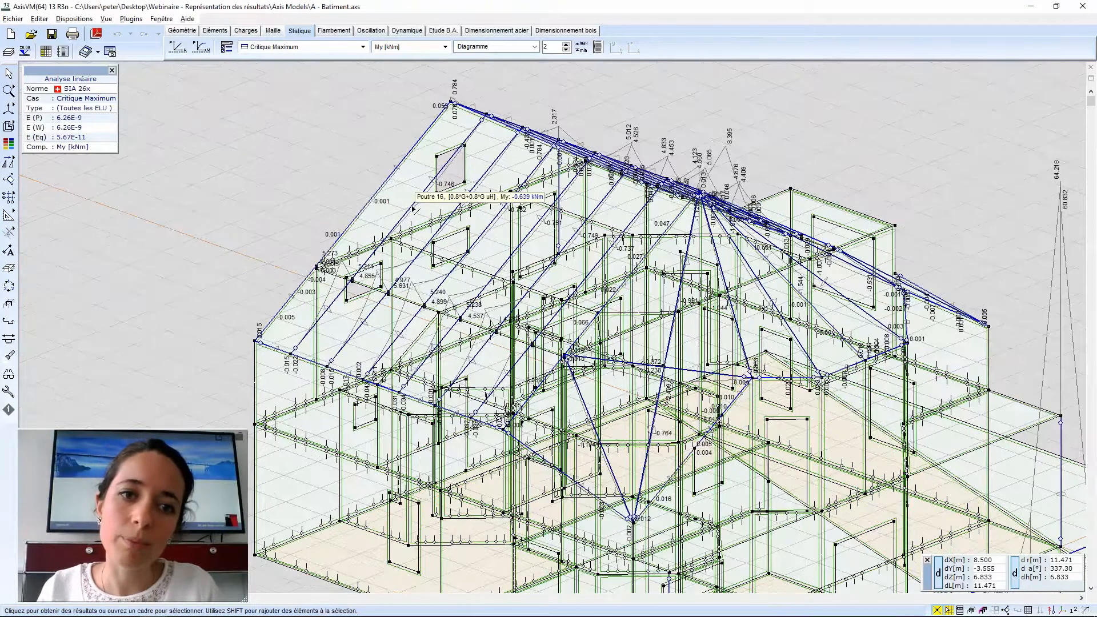
{"action": "middle_click_drag", "start_coordinate": [412, 209], "coordinate": [431, 189]}
{"action": "scroll", "coordinate": [437, 212], "scroll_direction": "up", "scroll_amount": 1}
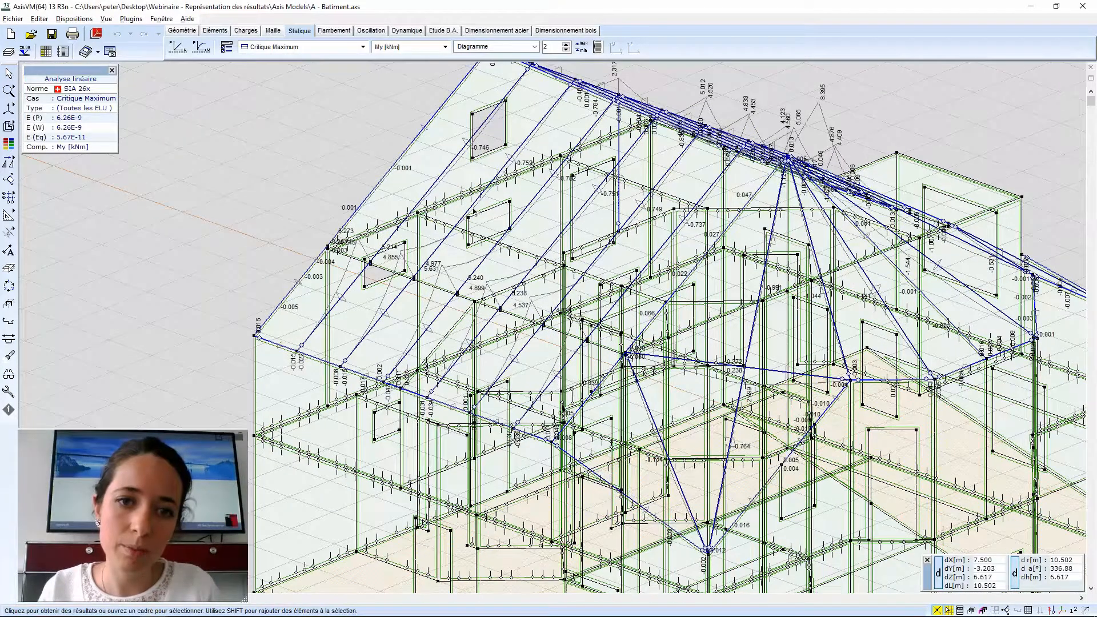
View the internal force diagrams of roof beam Poutre 17 and read the section values at x = 4.607 m.
{"action": "mouse_move", "coordinate": [473, 210]}
{"action": "scroll", "coordinate": [473, 210], "scroll_direction": "up", "scroll_amount": 1}
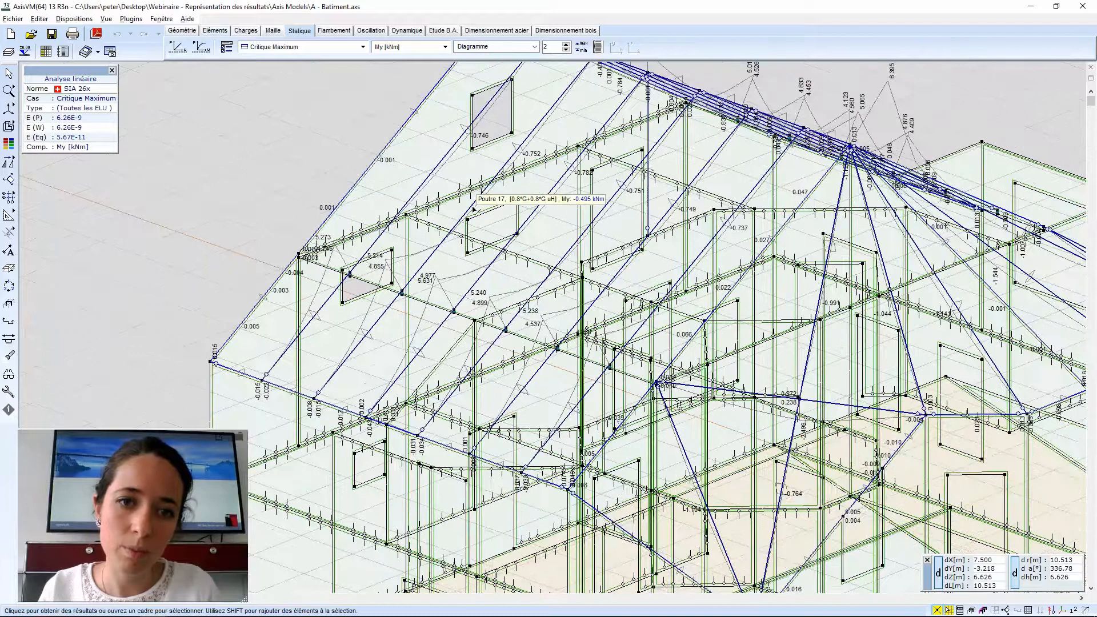
{"action": "scroll", "coordinate": [473, 210], "scroll_direction": "up", "scroll_amount": 1}
{"action": "left_click", "coordinate": [484, 218]}
{"action": "left_click_drag", "start_coordinate": [495, 92], "coordinate": [604, 70]}
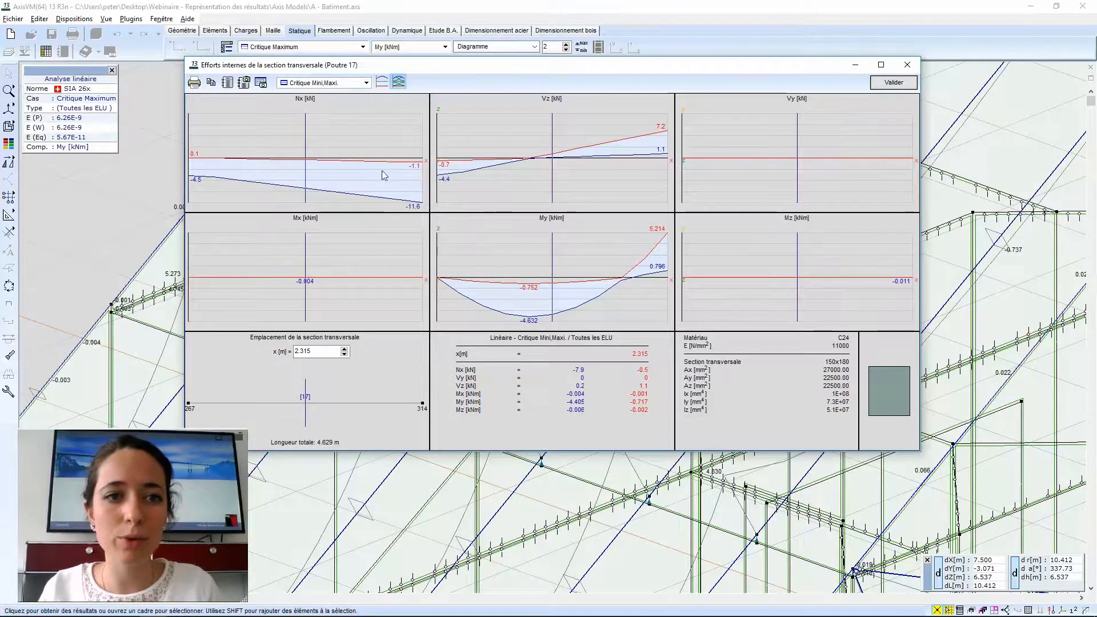
{"action": "left_click_drag", "start_coordinate": [305, 166], "coordinate": [423, 165]}
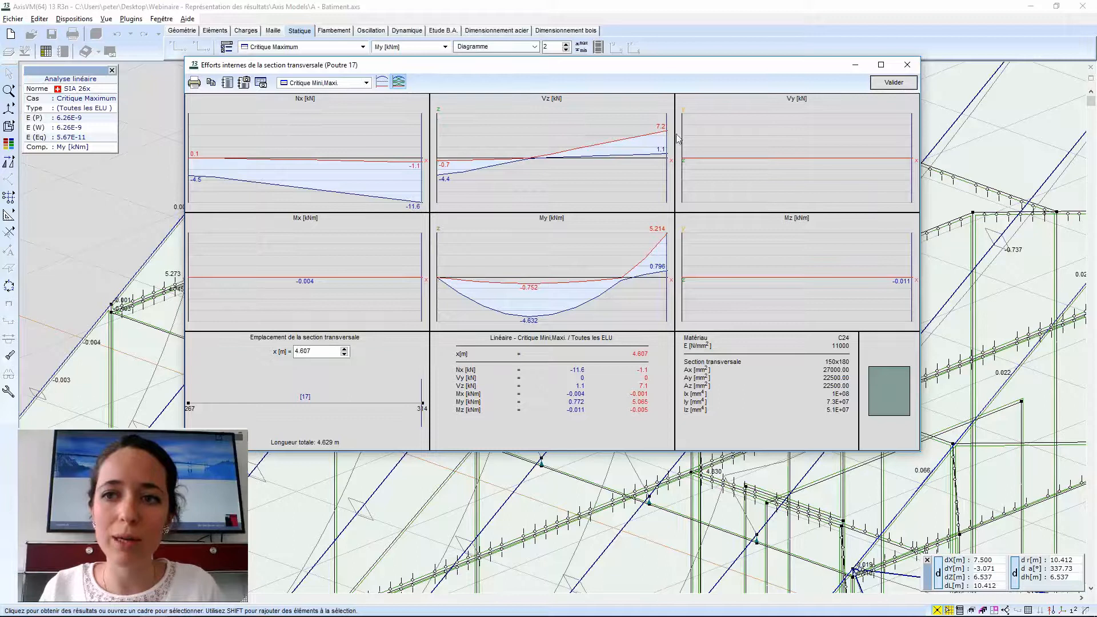
{"action": "left_click", "coordinate": [892, 85]}
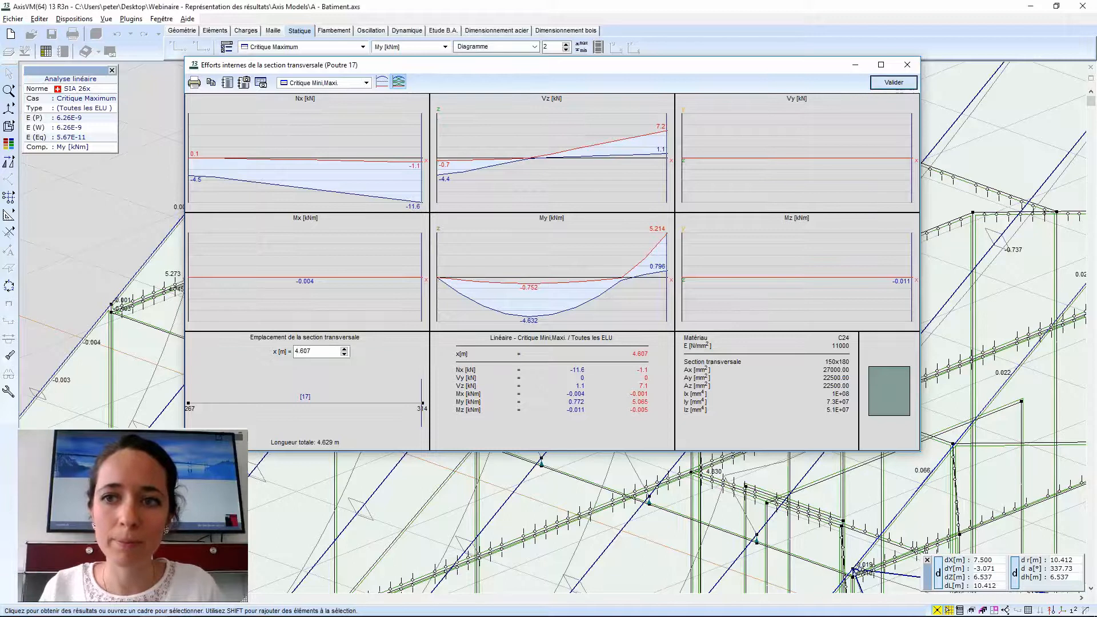
View the results table of rib internal forces with results and extremes for all force components.
{"action": "scroll", "coordinate": [396, 189], "scroll_direction": "down", "scroll_amount": 1}
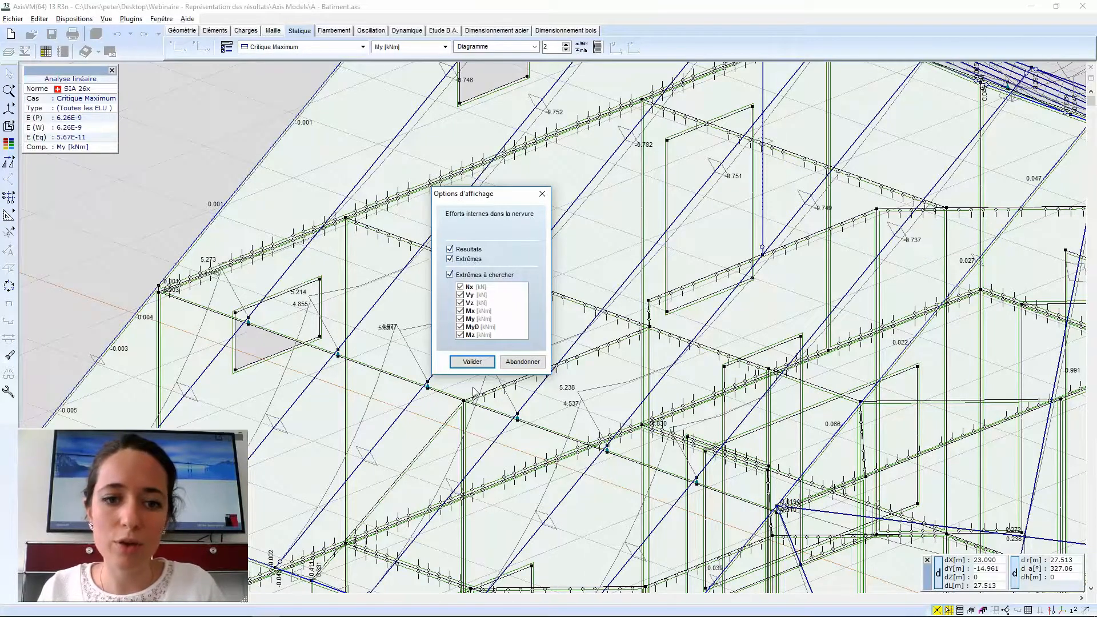
{"action": "left_click", "coordinate": [480, 366]}
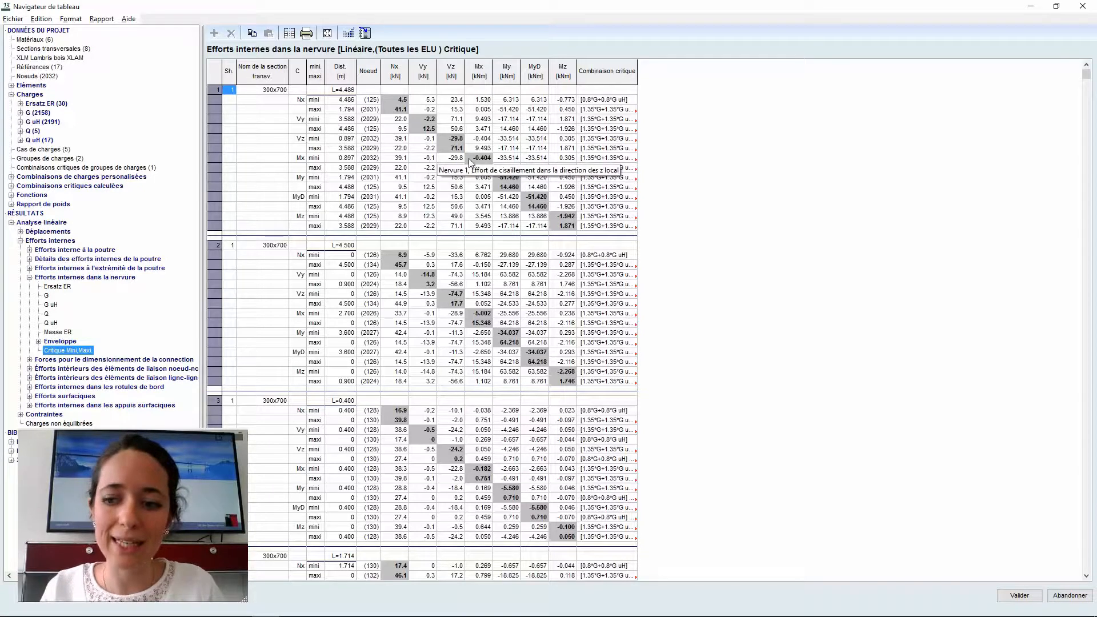
{"action": "left_click", "coordinate": [1069, 596]}
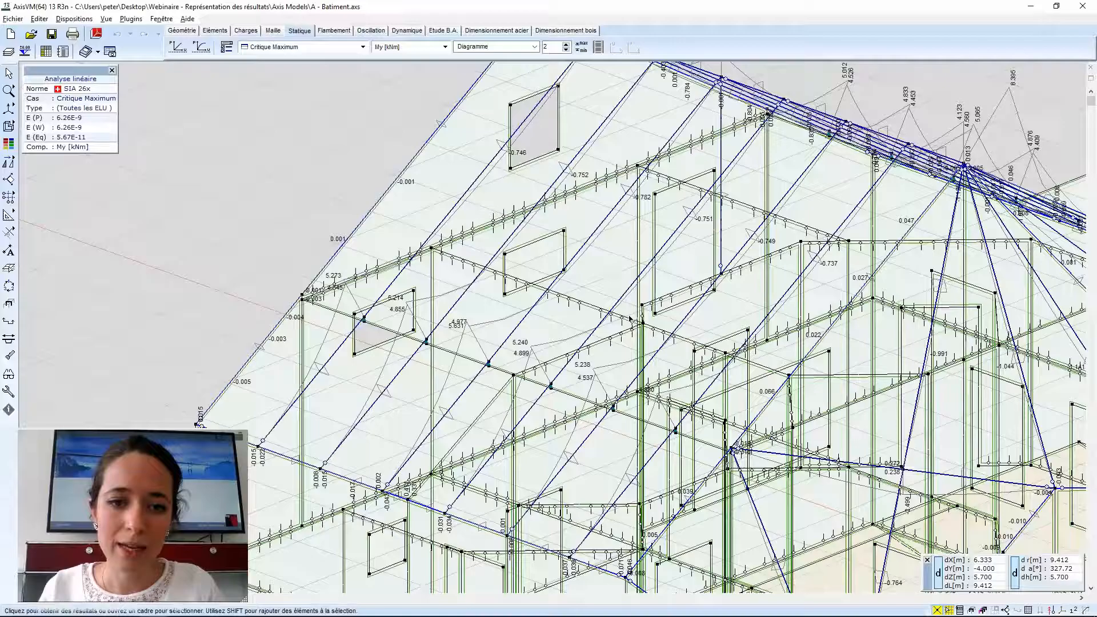
View the combined internal forces of connected roof beams 17 and 34 and read the section at x = 3.714 m.
{"action": "scroll", "coordinate": [631, 319], "scroll_direction": "up", "scroll_amount": 2}
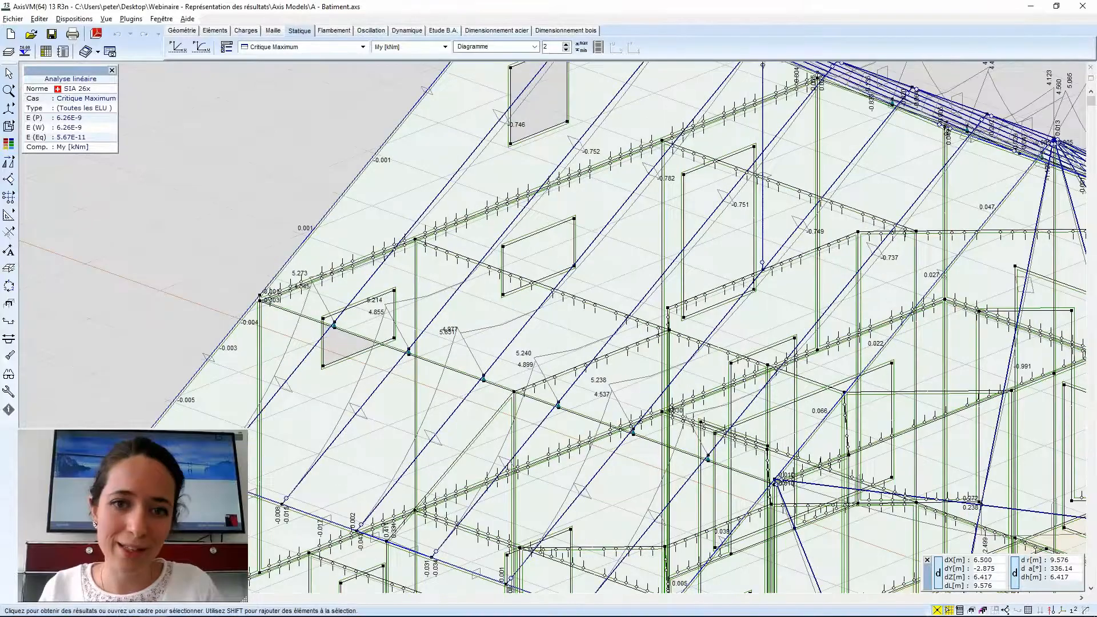
{"action": "middle_click_drag", "start_coordinate": [571, 289], "coordinate": [631, 291]}
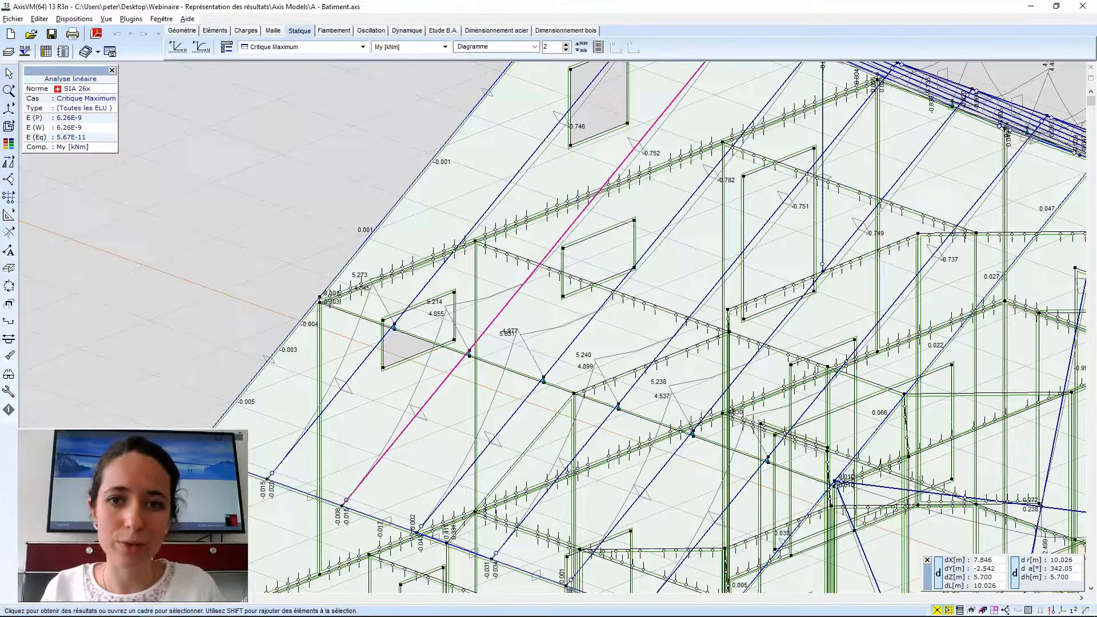
{"action": "left_click", "coordinate": [493, 323]}
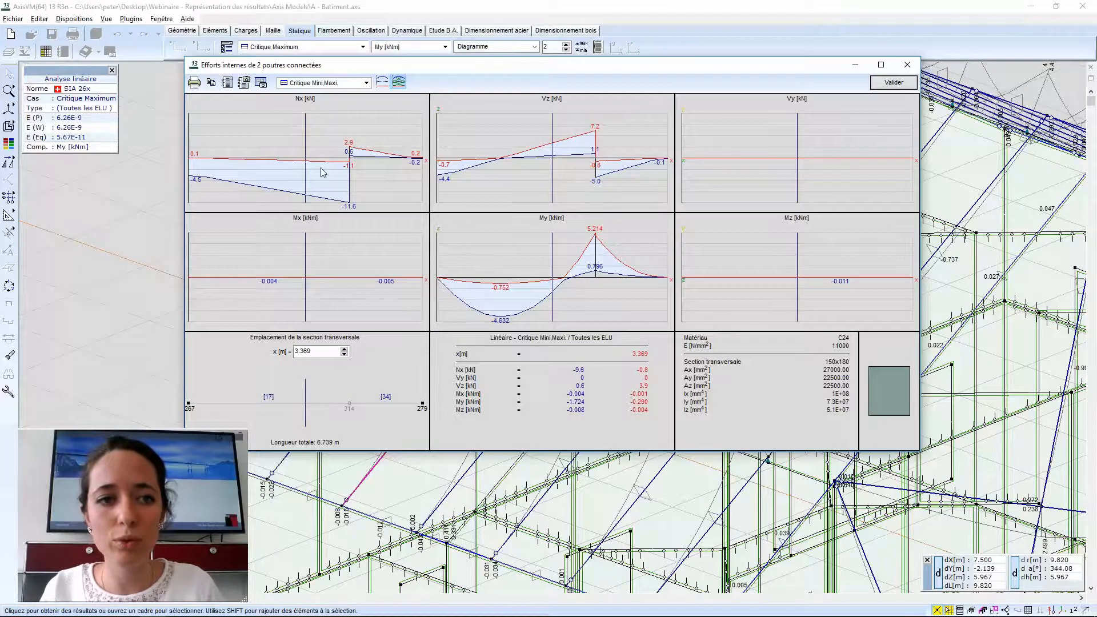
{"action": "left_click_drag", "start_coordinate": [304, 132], "coordinate": [317, 153]}
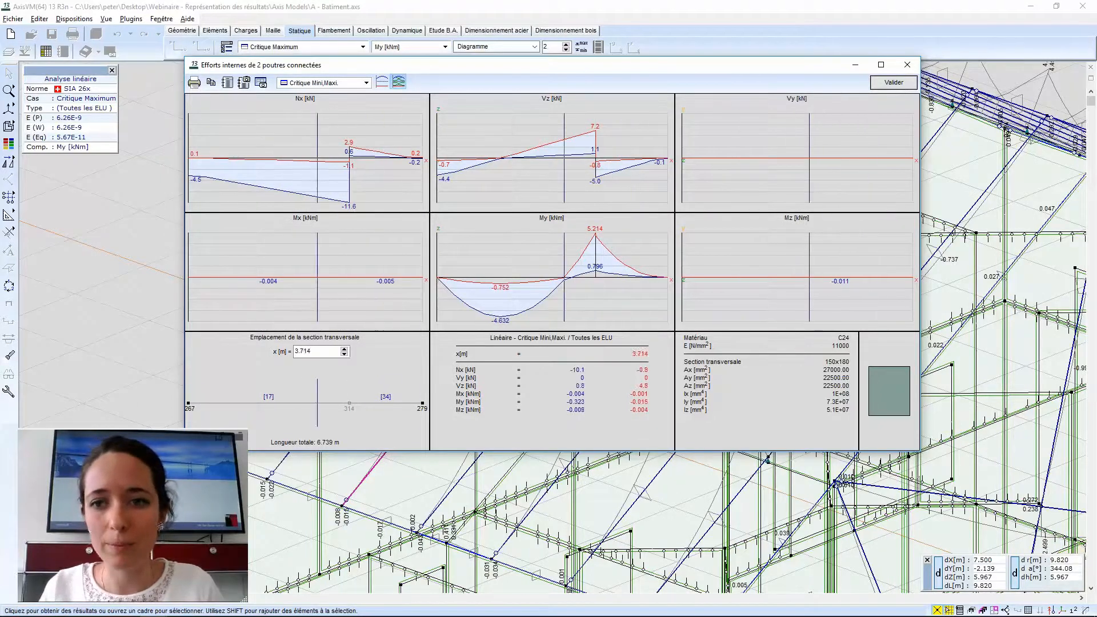
{"action": "left_click", "coordinate": [893, 82]}
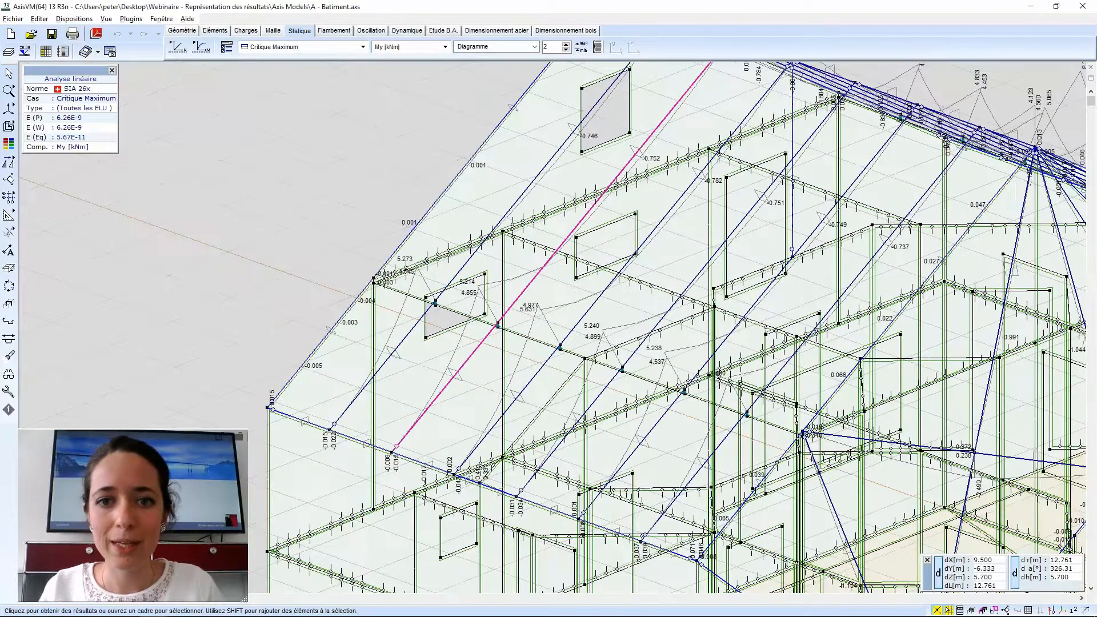
View the internal force diagrams of the concrete rib Nervure 6 and read the section values at x = 1.750 m.
{"action": "scroll", "coordinate": [633, 183], "scroll_direction": "down", "scroll_amount": 2}
{"action": "middle_click_drag", "start_coordinate": [794, 514], "coordinate": [662, 452]}
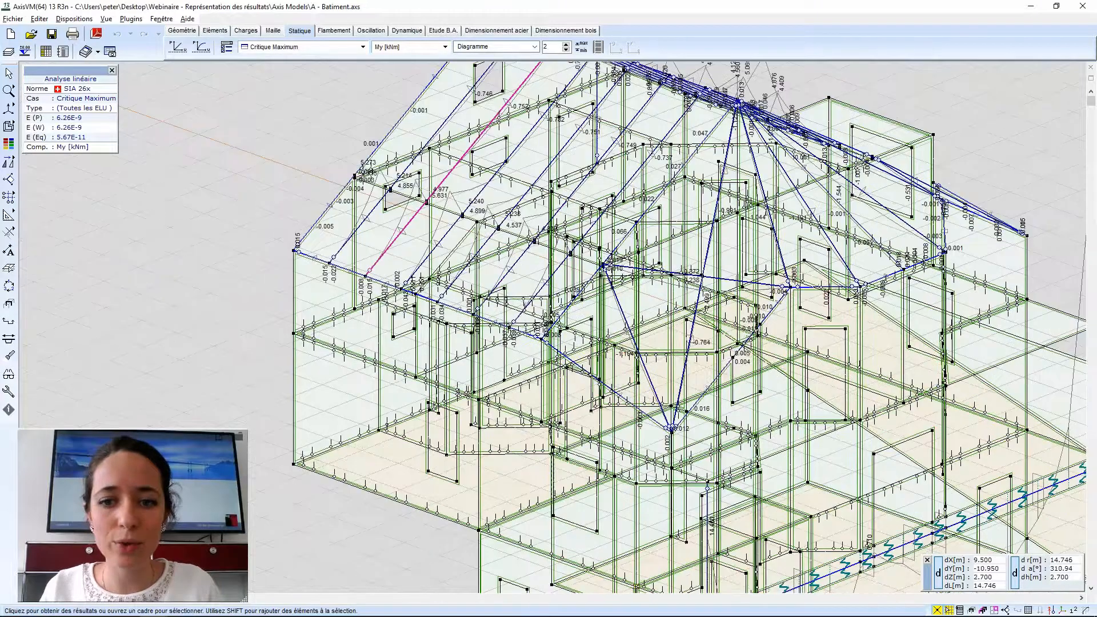
{"action": "scroll", "coordinate": [443, 83], "scroll_direction": "down", "scroll_amount": 1}
{"action": "middle_click_drag", "start_coordinate": [866, 225], "coordinate": [741, 186]}
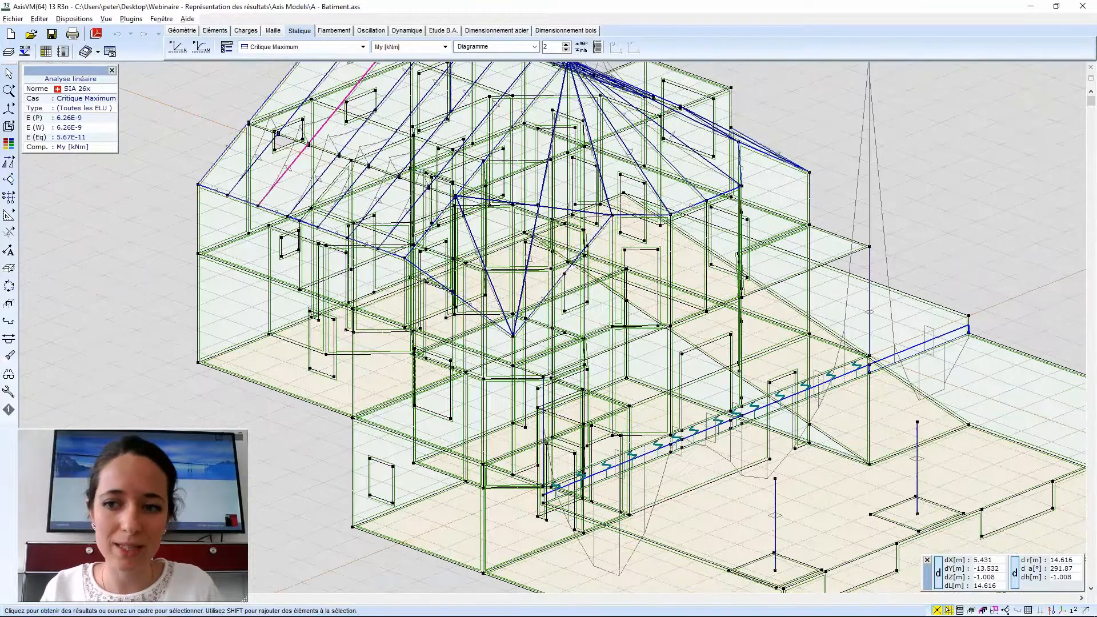
{"action": "scroll", "coordinate": [828, 309], "scroll_direction": "up", "scroll_amount": 1}
{"action": "scroll", "coordinate": [829, 310], "scroll_direction": "up", "scroll_amount": 2}
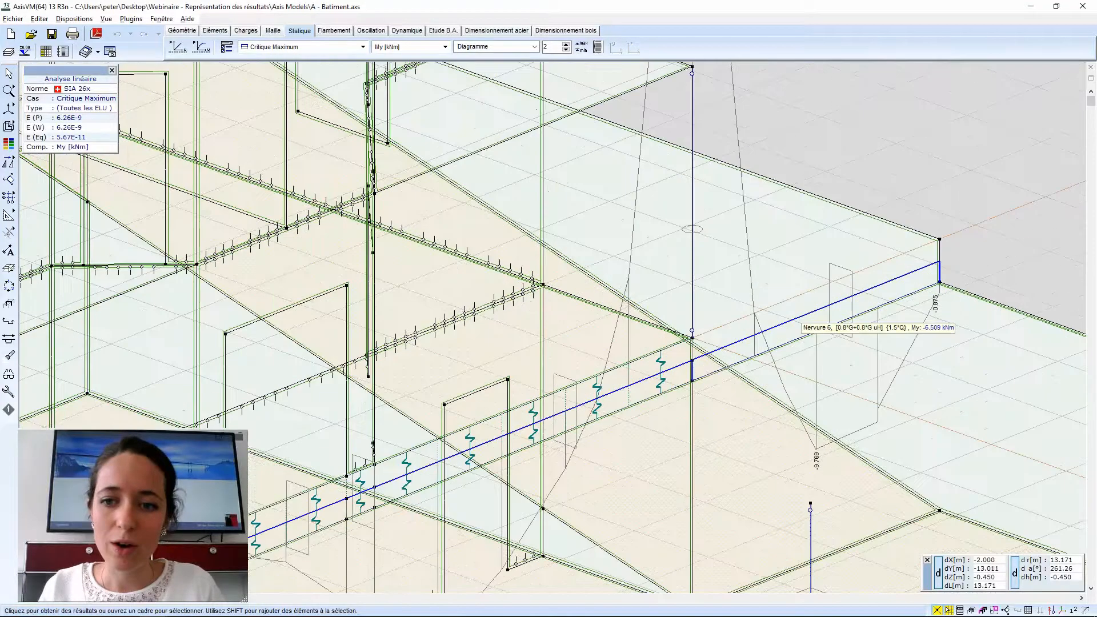
{"action": "left_click", "coordinate": [806, 335]}
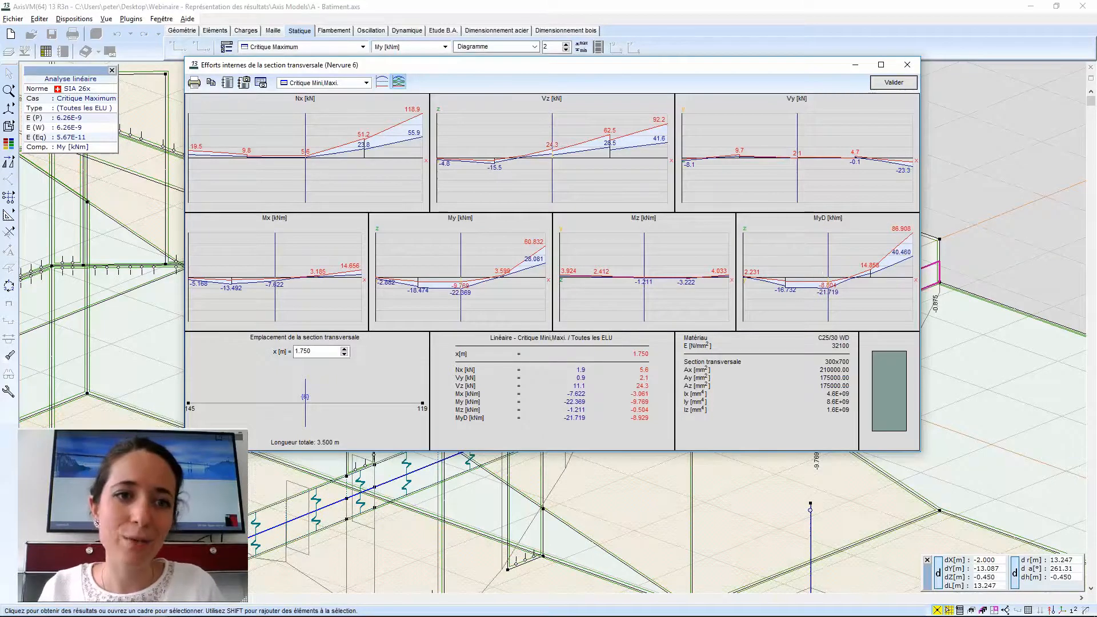
{"action": "mouse_move", "coordinate": [299, 138]}
{"action": "left_mouse_down"}
{"action": "mouse_move", "coordinate": [189, 140]}
{"action": "mouse_move", "coordinate": [426, 142]}
{"action": "mouse_move", "coordinate": [305, 140]}
{"action": "left_mouse_up"}
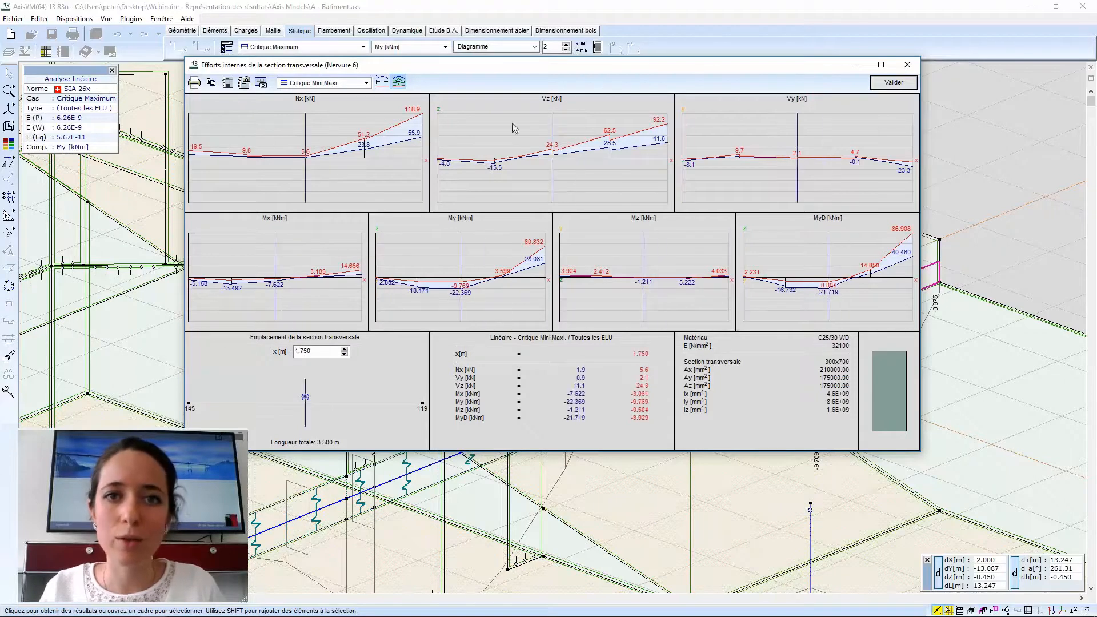
{"action": "left_click", "coordinate": [894, 83]}
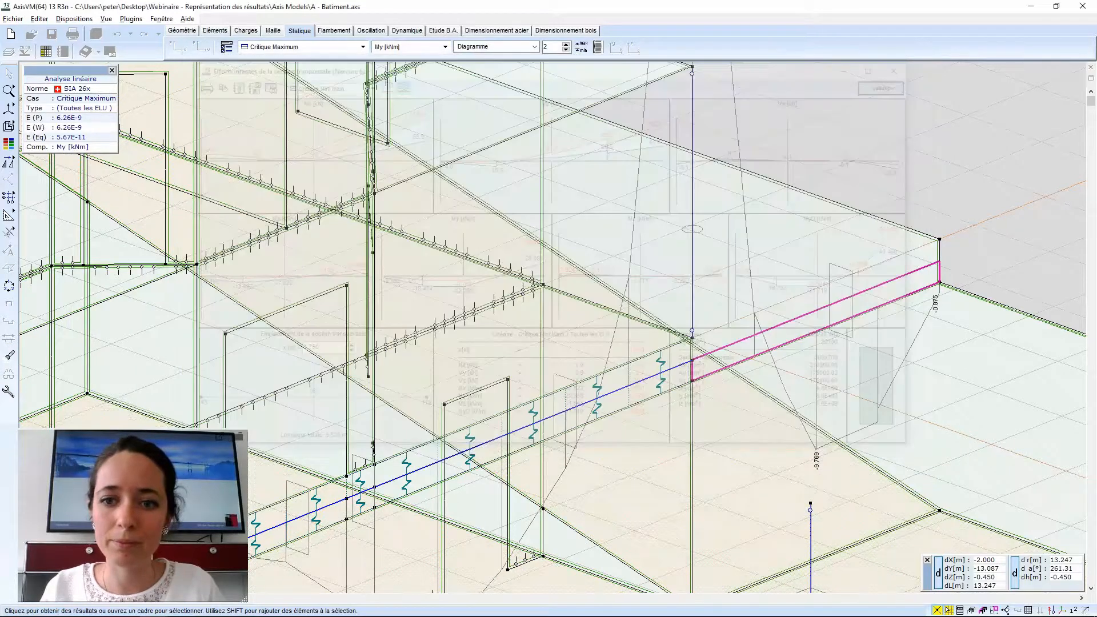
Switch to the open steel beam model B - poutre_métallique.axs.
{"action": "scroll", "coordinate": [596, 304], "scroll_direction": "down", "scroll_amount": 4}
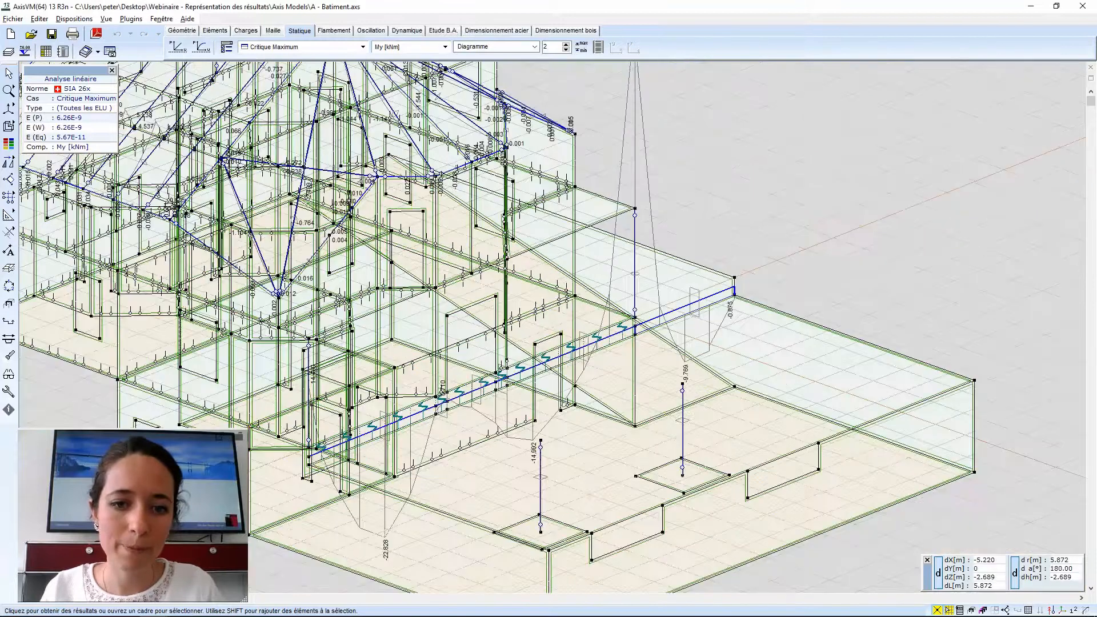
{"action": "mouse_move", "coordinate": [154, 605]}
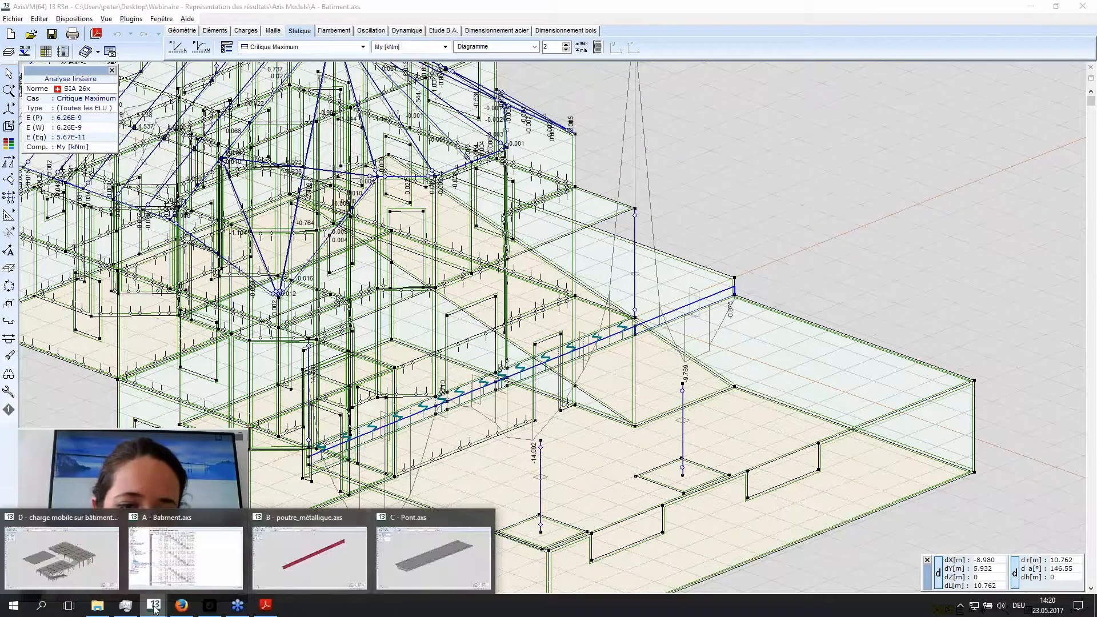
{"action": "left_click", "coordinate": [294, 559]}
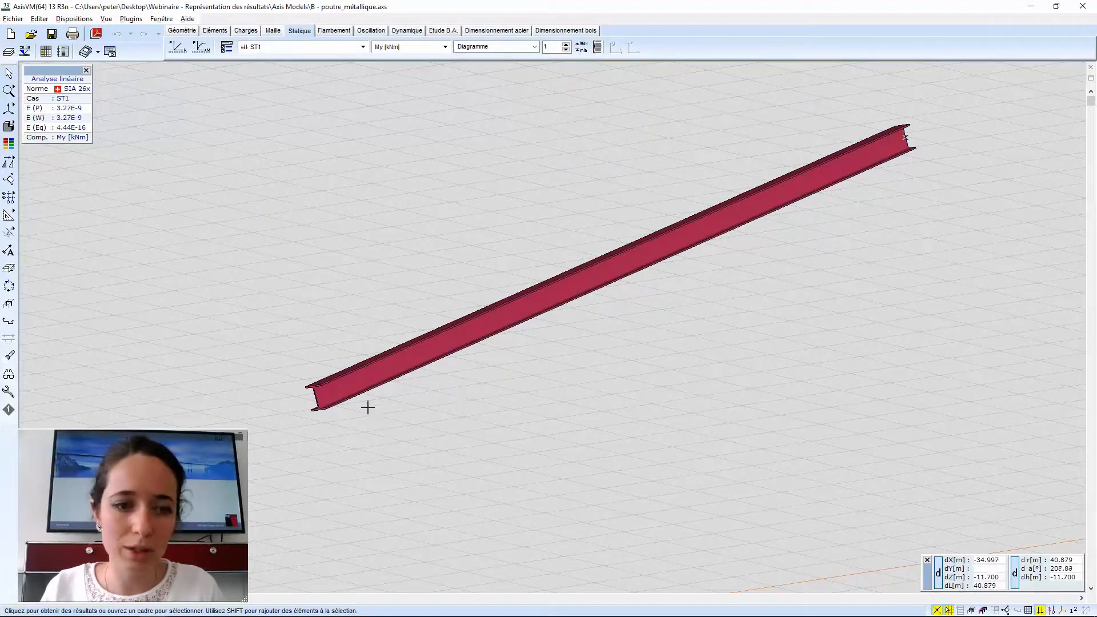
{"action": "middle_click_drag", "start_coordinate": [369, 430], "coordinate": [367, 420]}
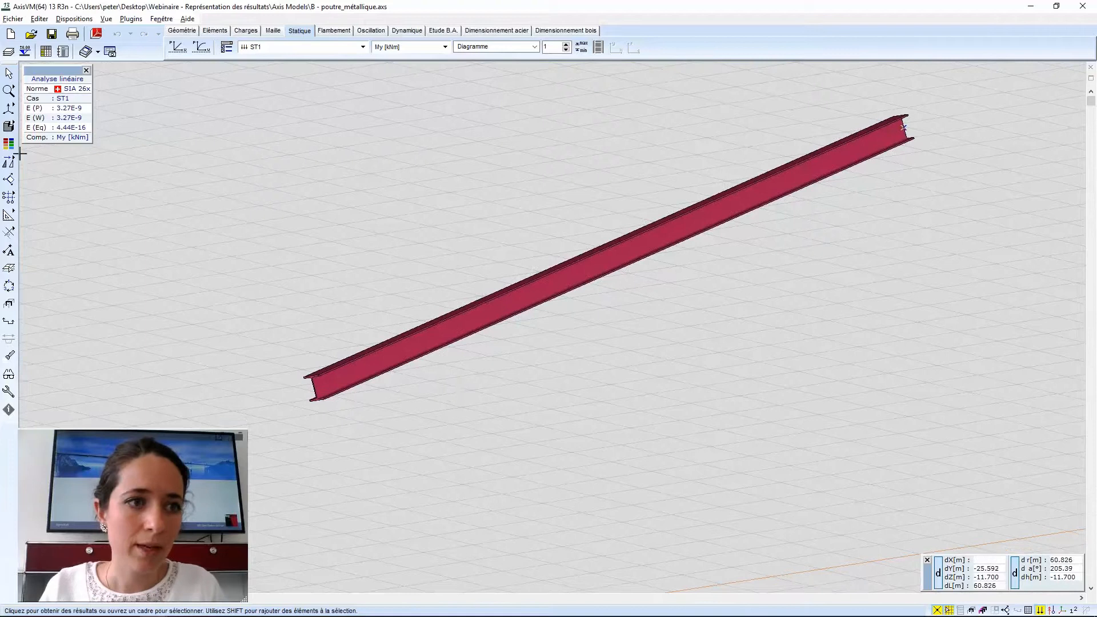
Switch the steel beam from rendered to wireframe display and examine its My moment diagram for load case ST1.
{"action": "left_click", "coordinate": [8, 126]}
{"action": "left_click", "coordinate": [31, 127]}
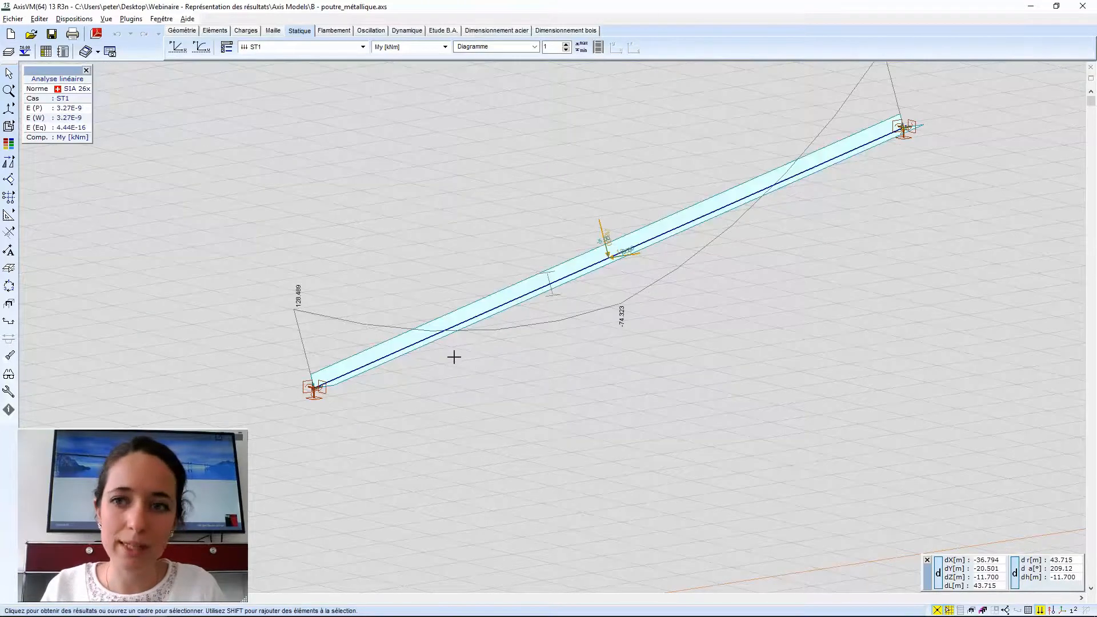
{"action": "middle_click_drag", "start_coordinate": [613, 363], "coordinate": [638, 402]}
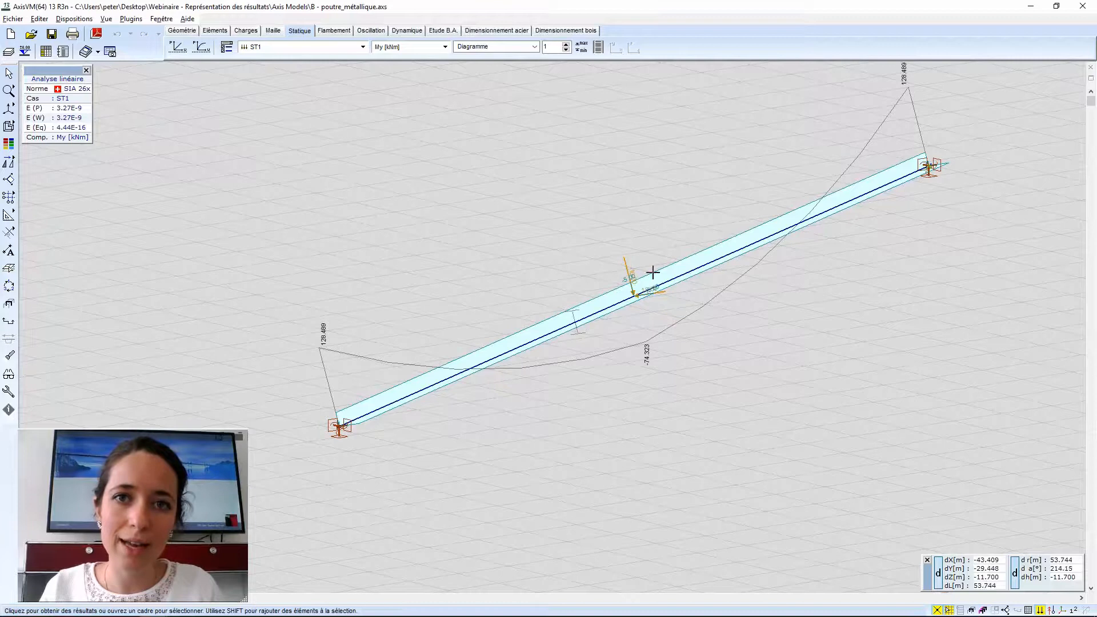
{"action": "scroll", "coordinate": [615, 286], "scroll_direction": "up", "scroll_amount": 1}
{"action": "scroll", "coordinate": [603, 304], "scroll_direction": "down", "scroll_amount": 3}
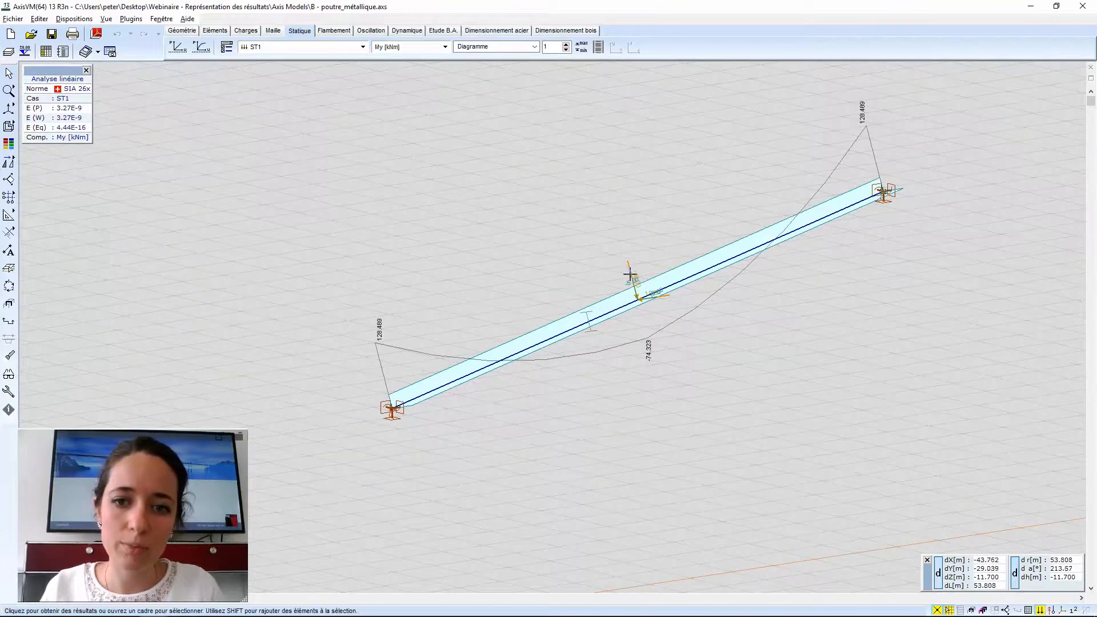
{"action": "middle_click_drag", "start_coordinate": [678, 299], "coordinate": [639, 344]}
{"action": "middle_click_drag", "start_coordinate": [361, 369], "coordinate": [374, 313]}
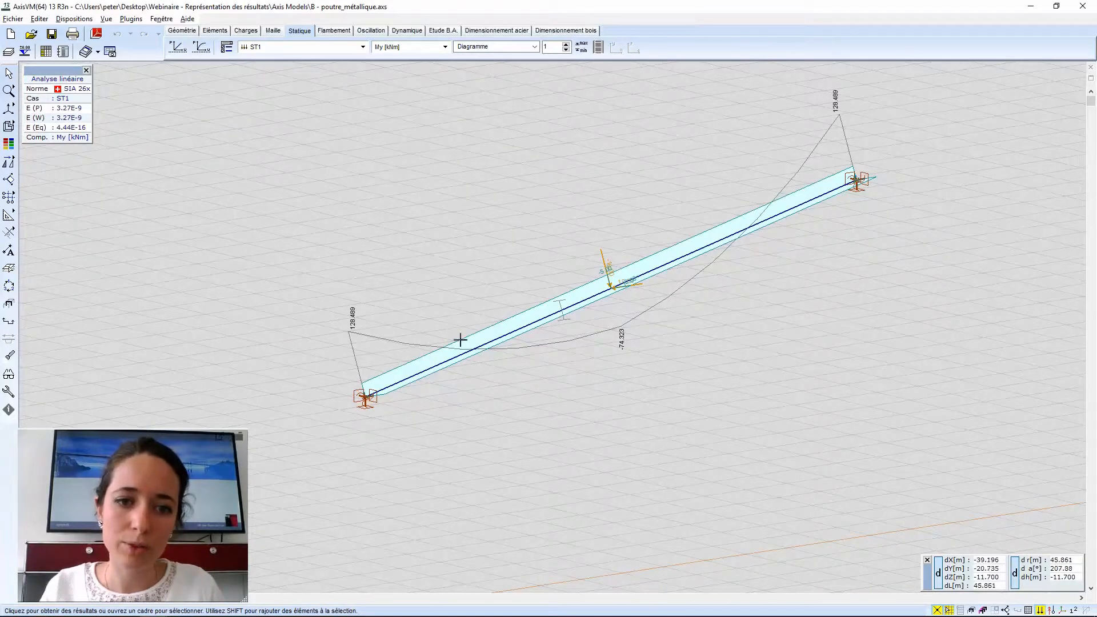
Display the beam's maximum axial stress Smaxi as a diagram for load case ST1.
{"action": "left_click", "coordinate": [419, 47]}
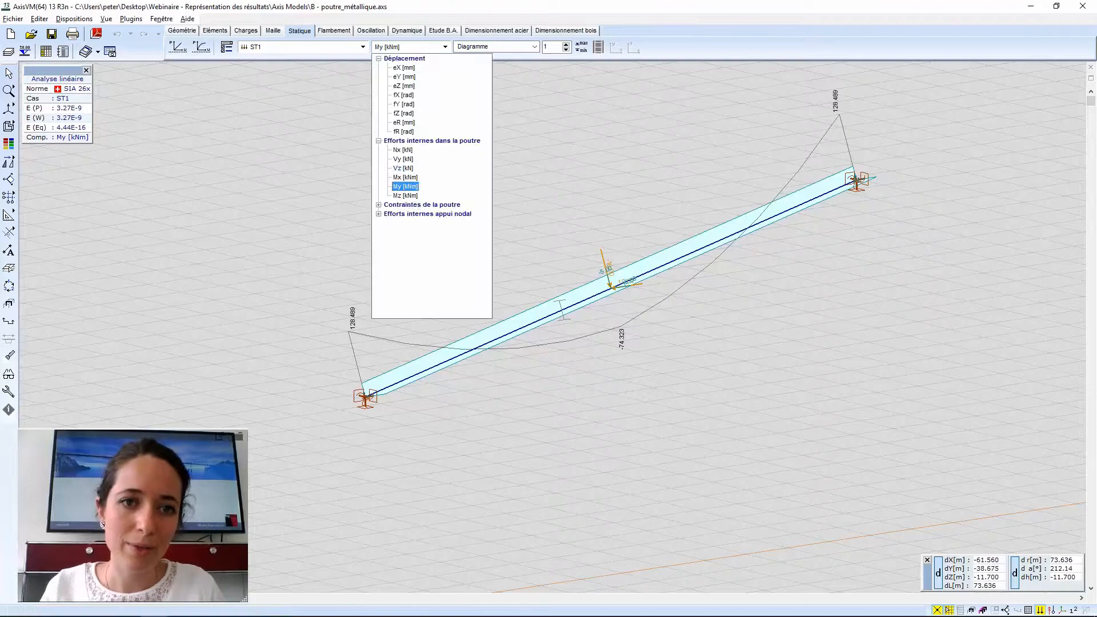
{"action": "left_click", "coordinate": [422, 204]}
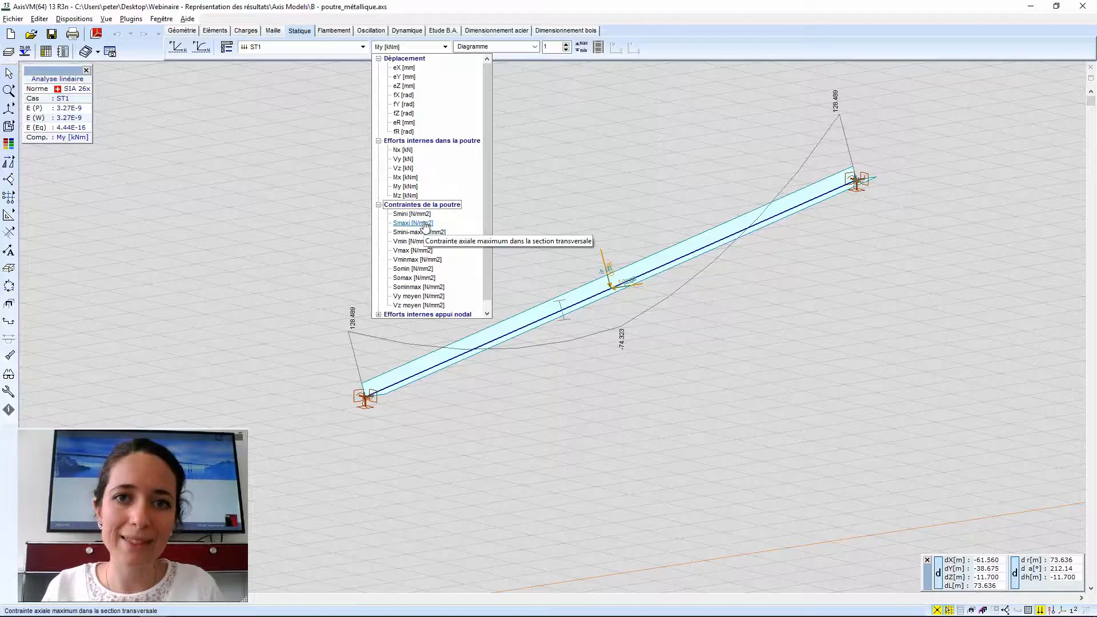
{"action": "left_click", "coordinate": [426, 224]}
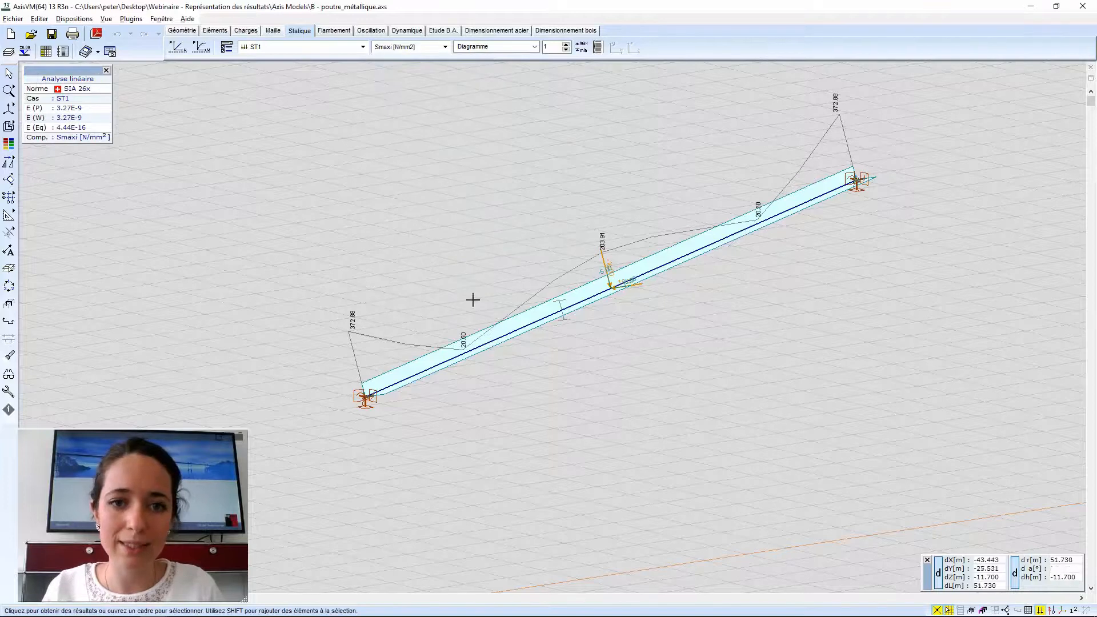
Examine the steel beam's cross-section stresses at x = 0 and x = 0.826 m in the detailed stress view.
{"action": "left_click", "coordinate": [530, 328]}
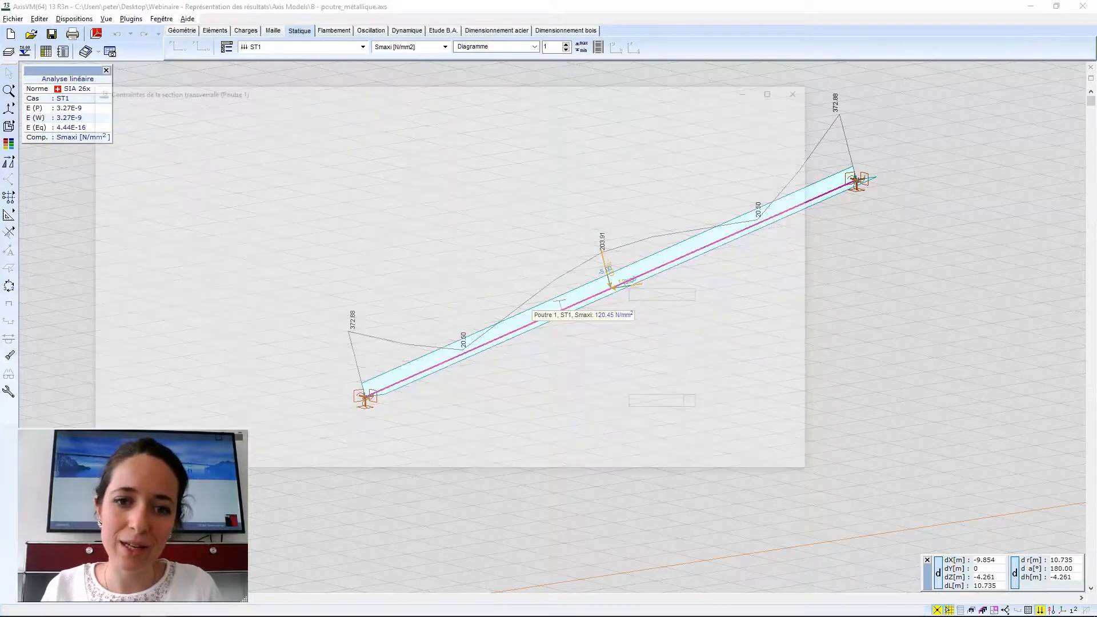
{"action": "left_click_drag", "start_coordinate": [509, 88], "coordinate": [685, 61]}
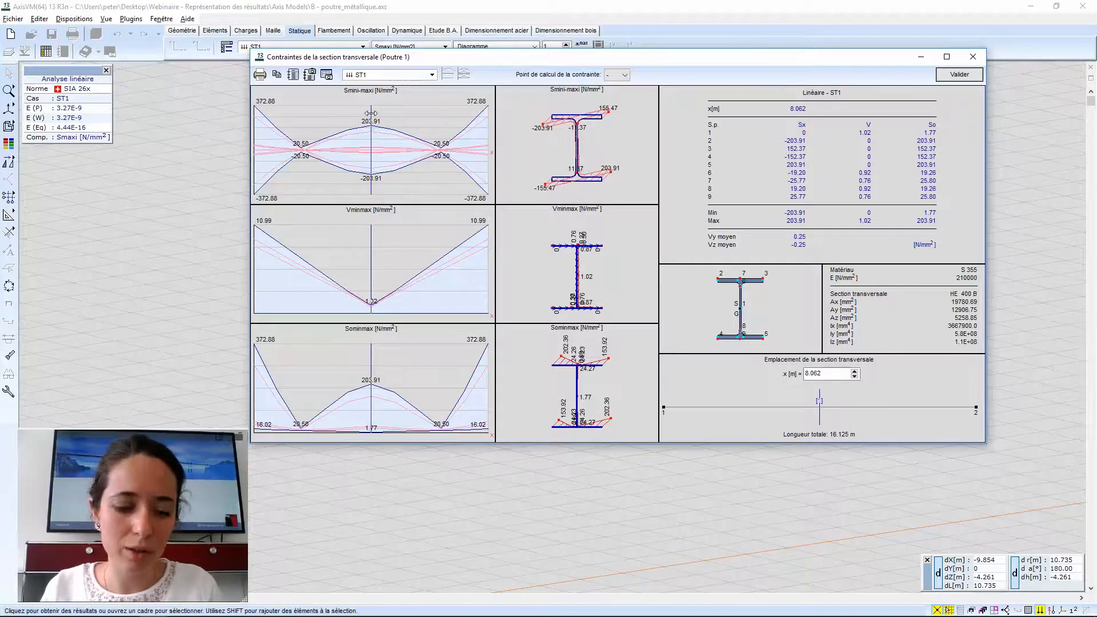
{"action": "left_click_drag", "start_coordinate": [371, 113], "coordinate": [239, 142]}
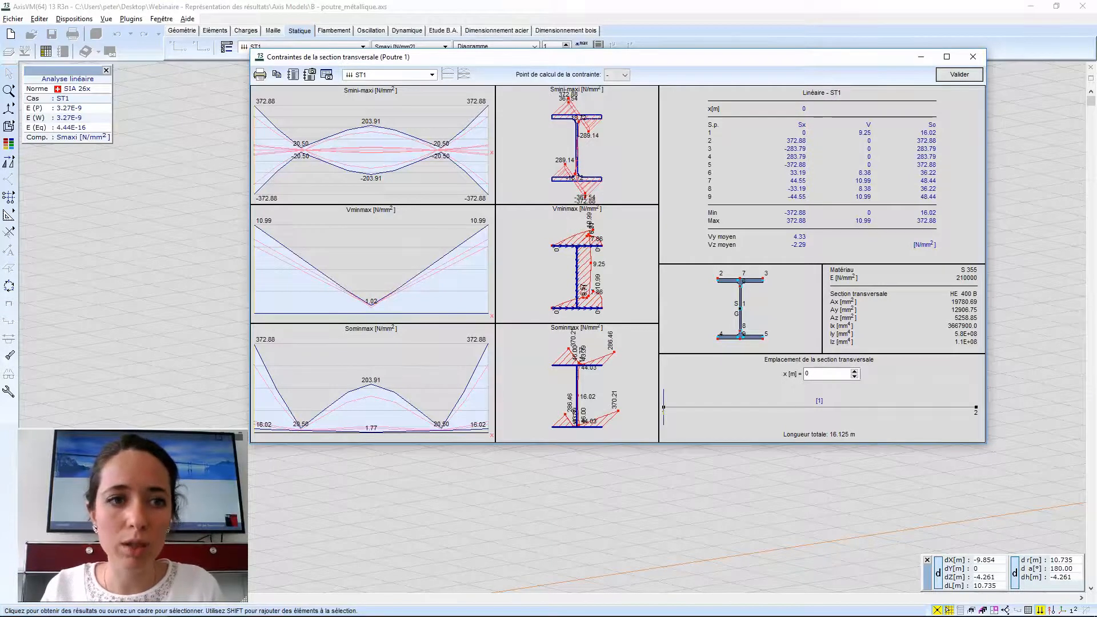
{"action": "left_click_drag", "start_coordinate": [238, 142], "coordinate": [267, 157]}
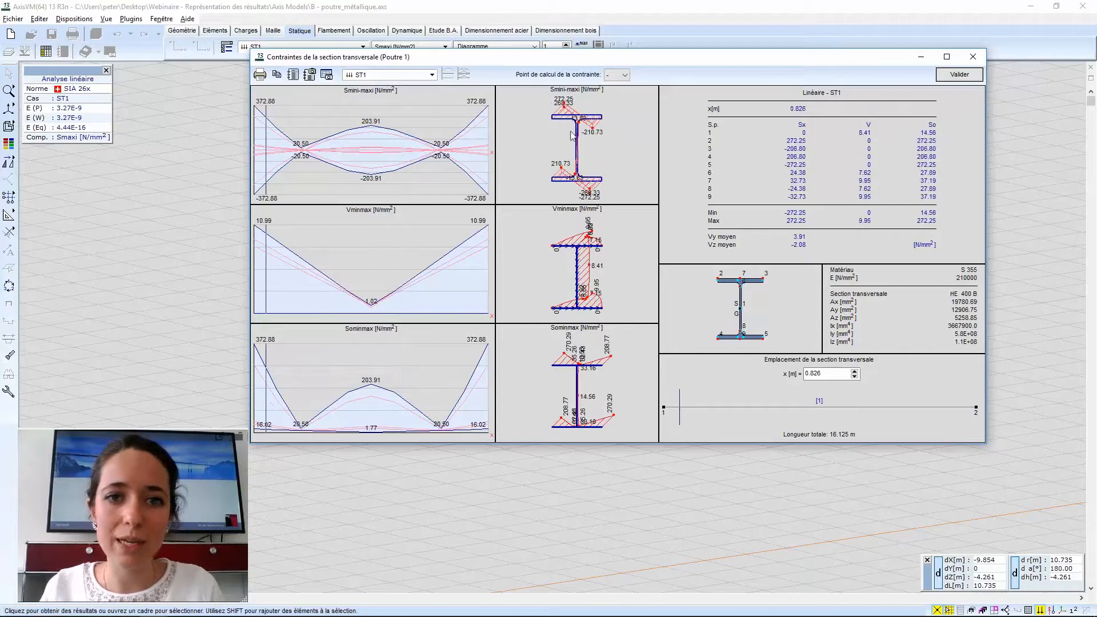
{"action": "left_click", "coordinate": [954, 77]}
Close the steel beam model and display only the part 01 BoPl / RADIER of the building model A - Batiment.axs.
{"action": "left_click", "coordinate": [1083, 6]}
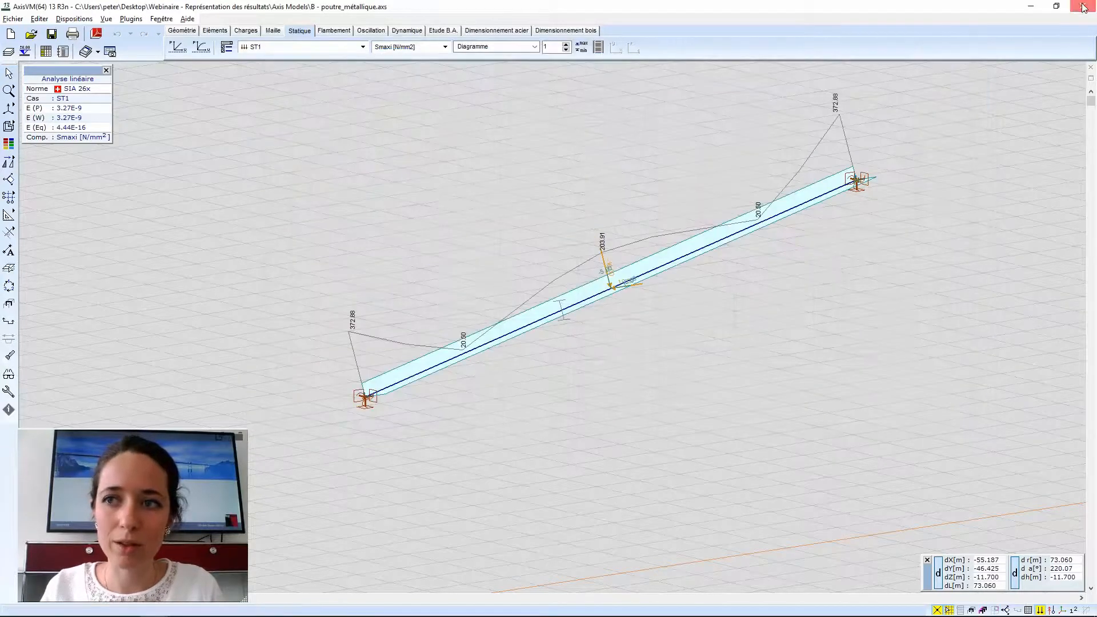
{"action": "left_click", "coordinate": [522, 333]}
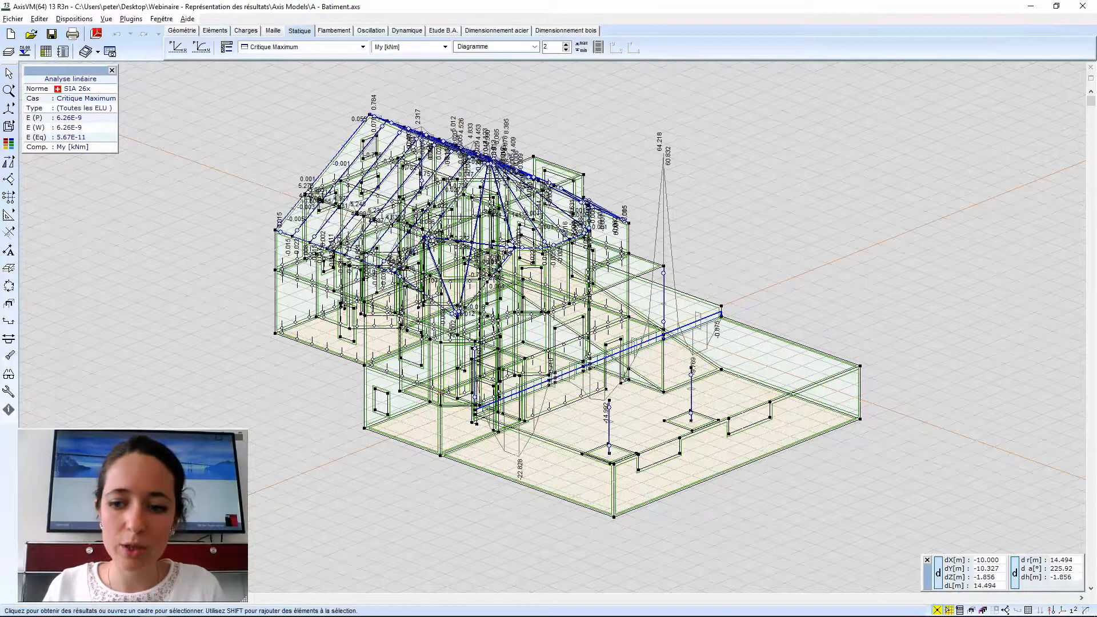
{"action": "mouse_move", "coordinate": [960, 611]}
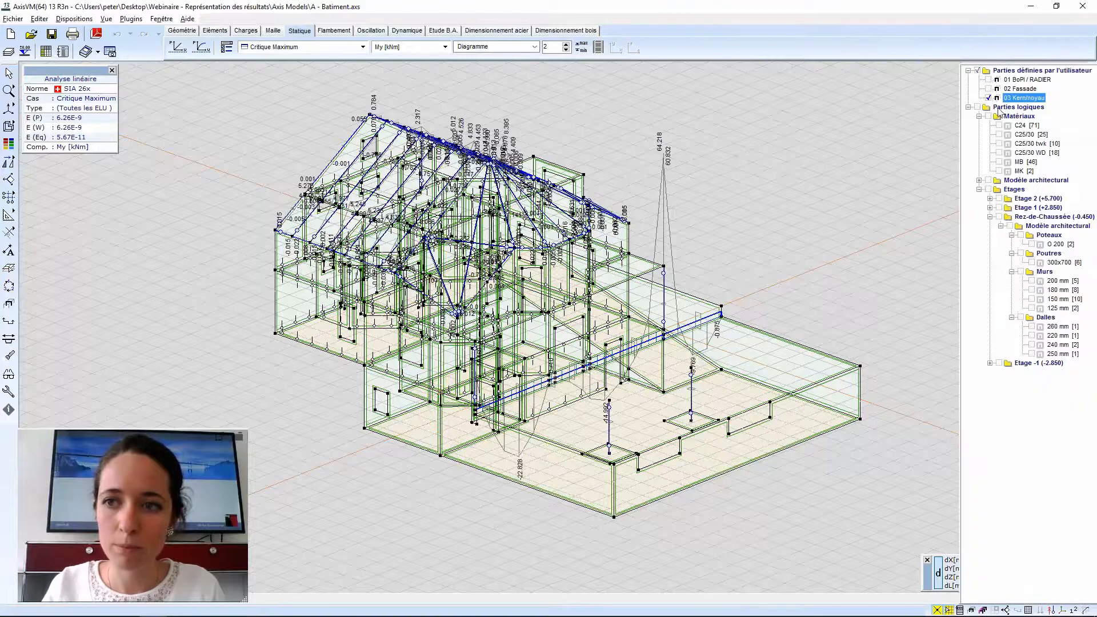
{"action": "left_click", "coordinate": [989, 80]}
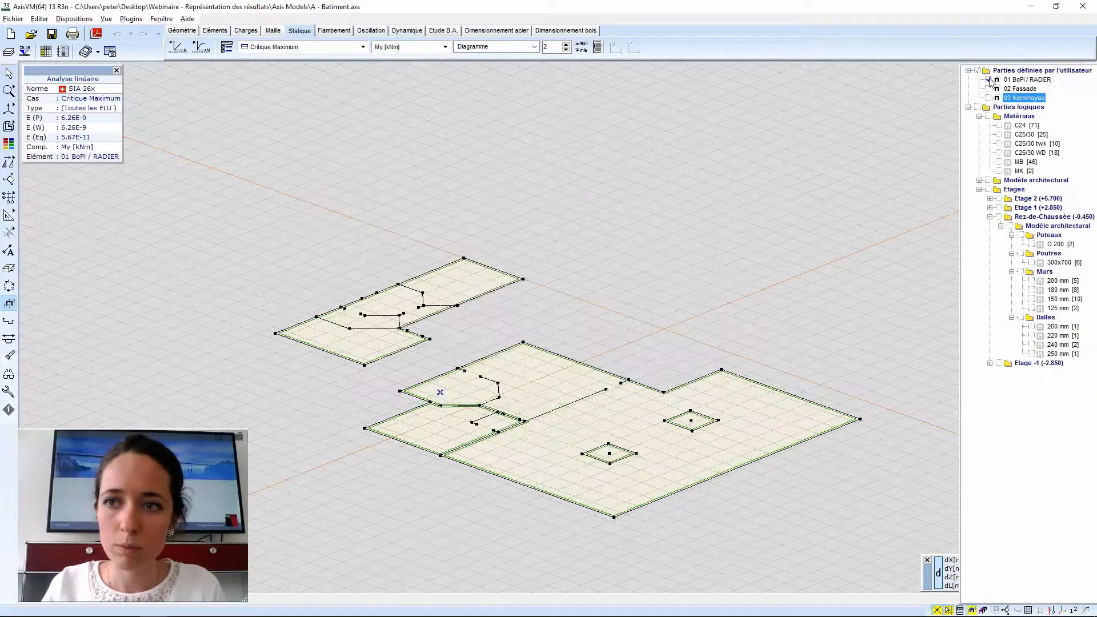
{"action": "middle_click_drag", "start_coordinate": [727, 248], "coordinate": [634, 295]}
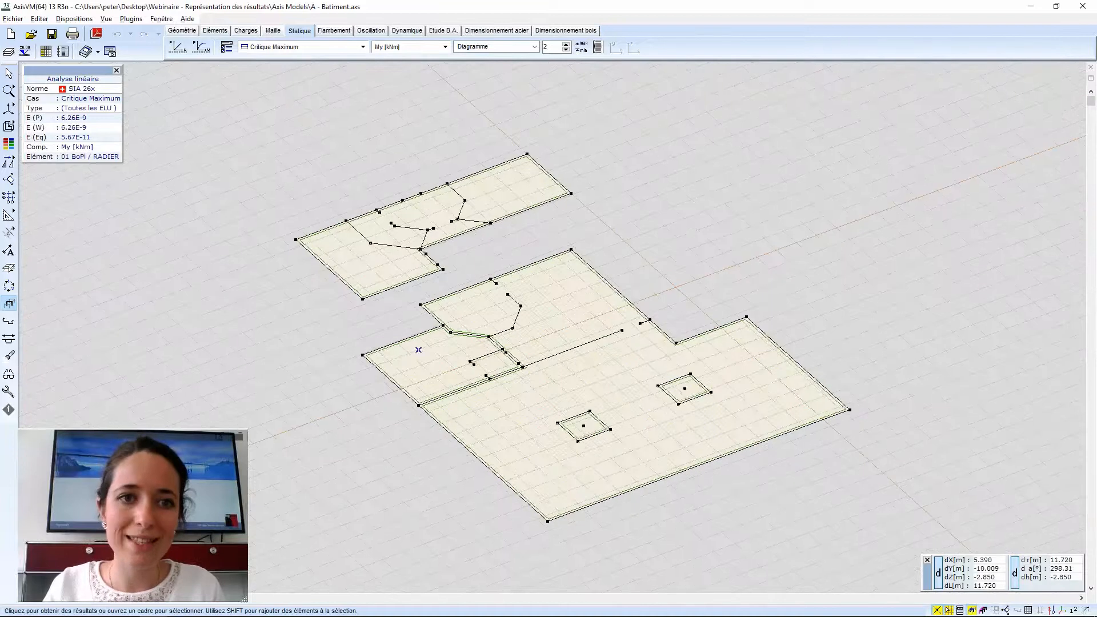
Display the surface internal force ny of the foundation slab as a diagram.
{"action": "left_click", "coordinate": [445, 47]}
{"action": "left_click", "coordinate": [450, 215]}
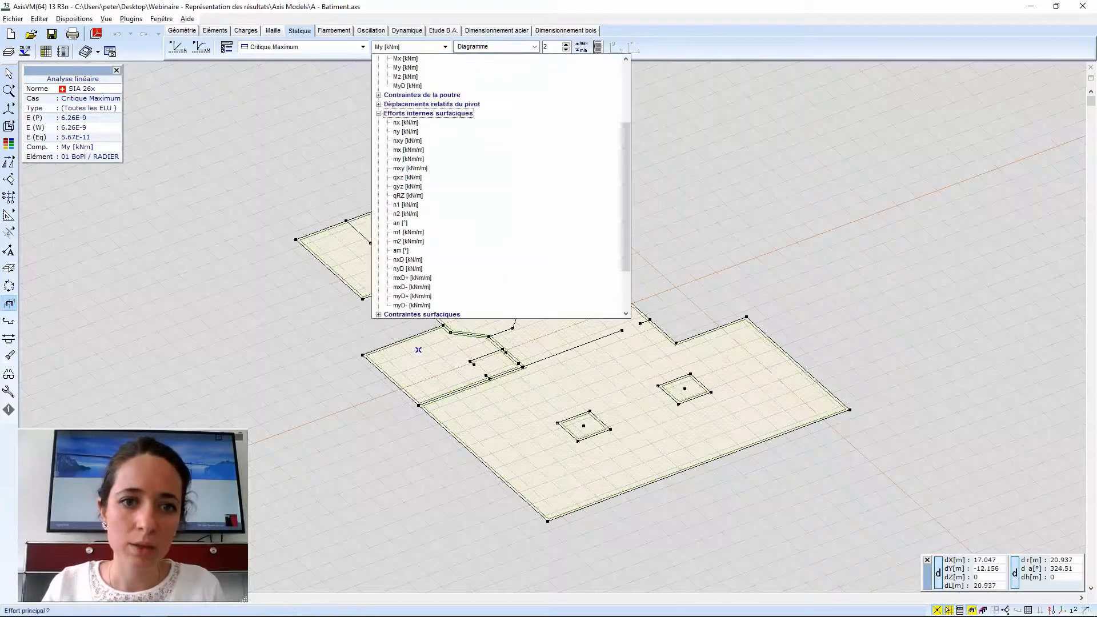
{"action": "left_click", "coordinate": [406, 132]}
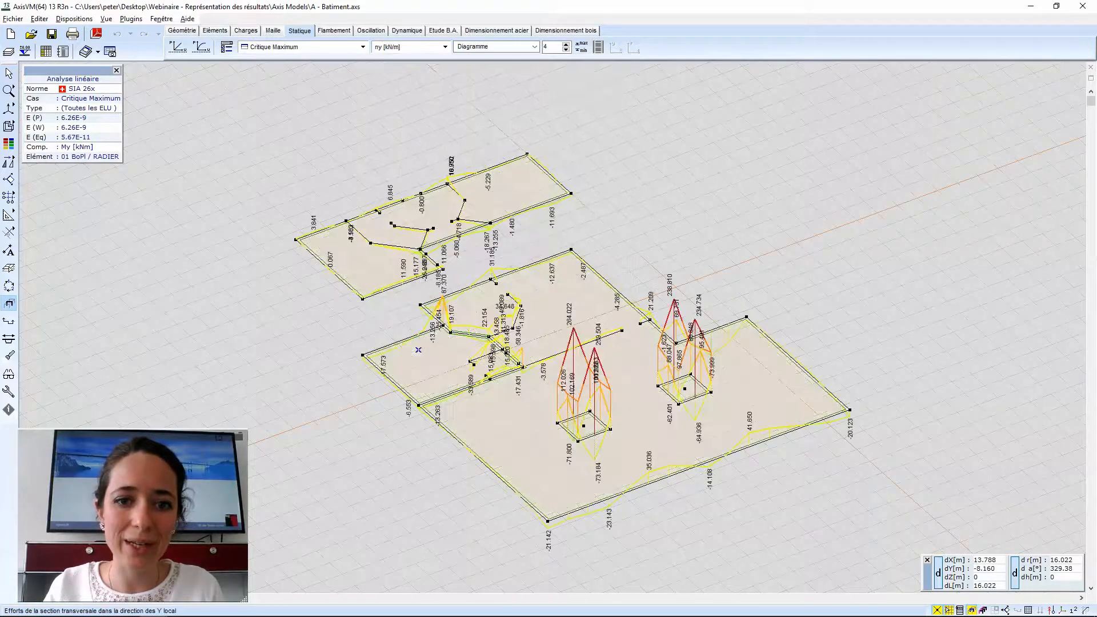
Display the surface support reaction Rz of the foundation slab as 2D isosurfaces.
{"action": "left_click", "coordinate": [445, 46]}
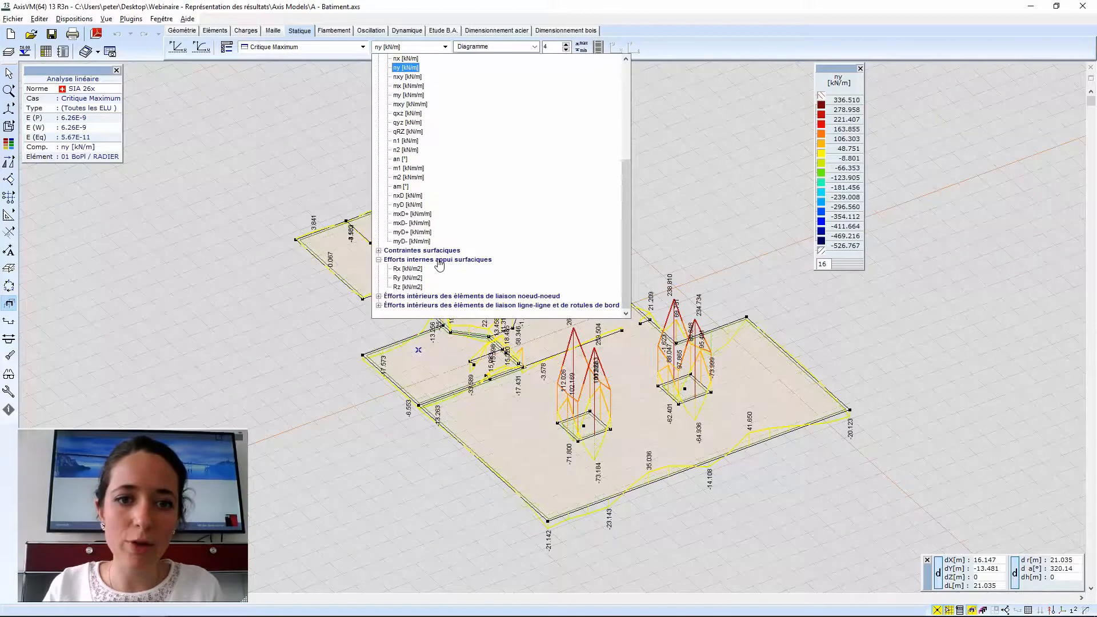
{"action": "left_click", "coordinate": [415, 287]}
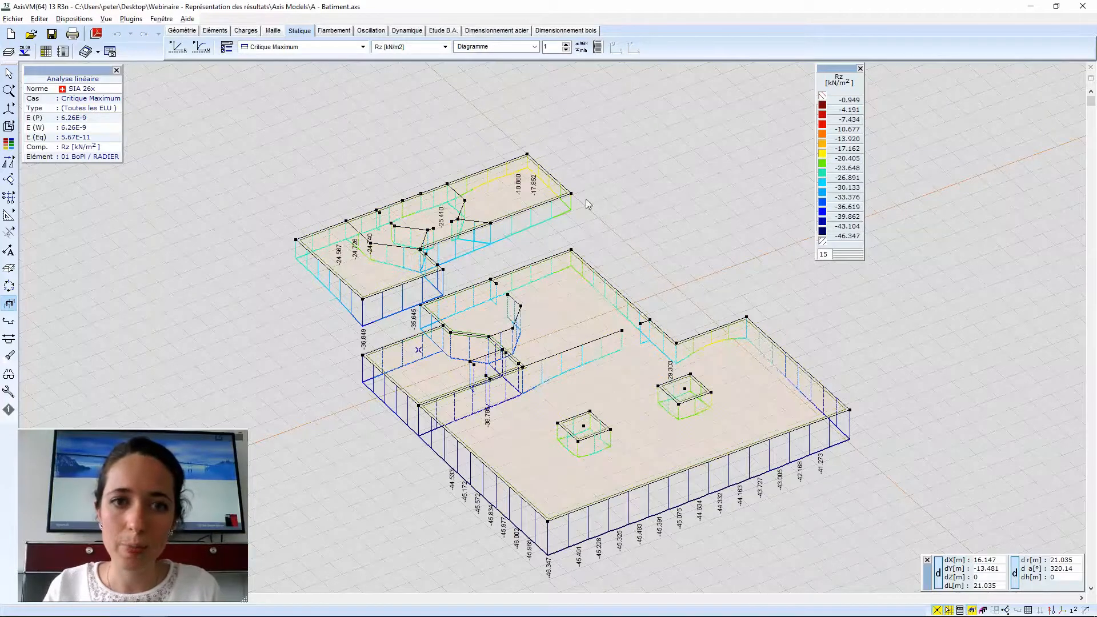
{"action": "left_click", "coordinate": [538, 51]}
{"action": "left_click", "coordinate": [503, 87]}
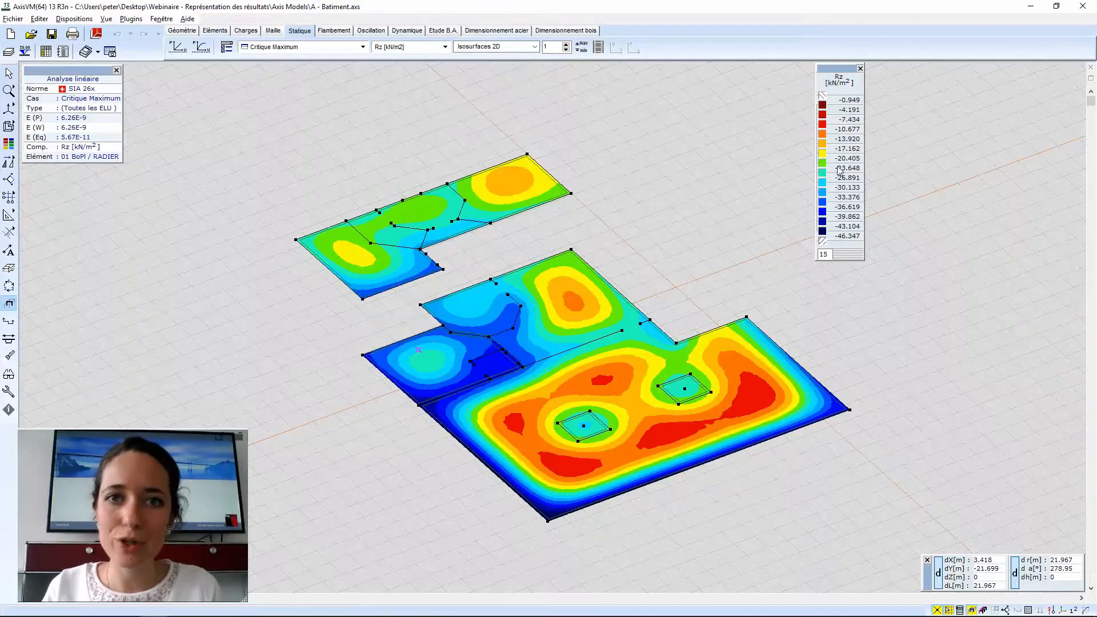
Set the Rz colour legend to 20 levels and limit it to the minimum and maximum of the displayed parts.
{"action": "left_click_drag", "start_coordinate": [843, 260], "coordinate": [851, 469]}
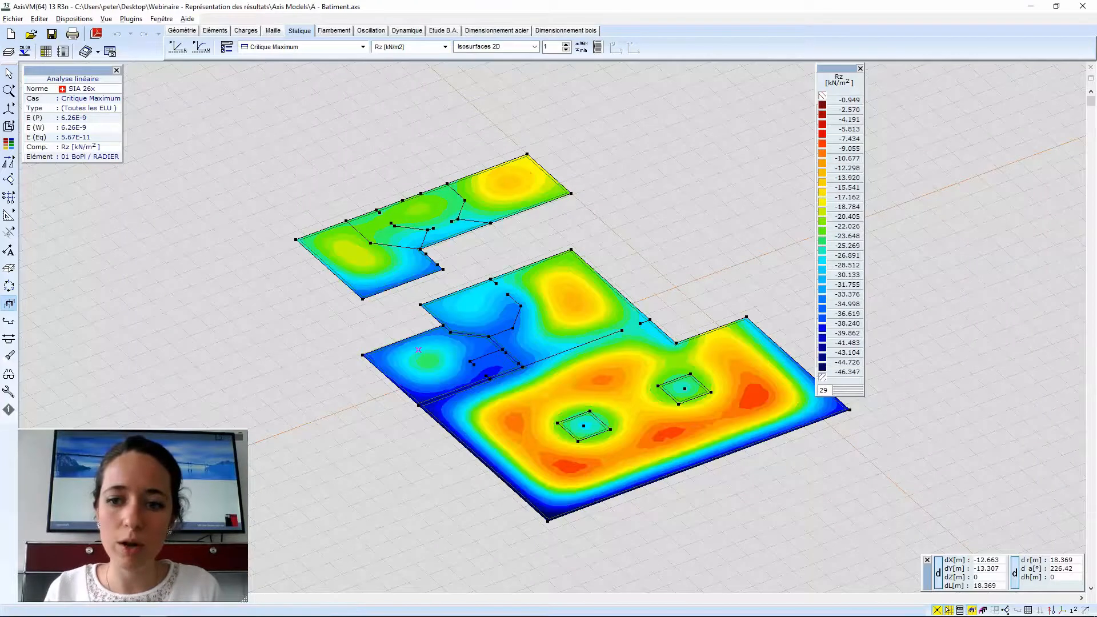
{"action": "left_click_drag", "start_coordinate": [852, 397], "coordinate": [854, 313]}
{"action": "left_click", "coordinate": [852, 268]}
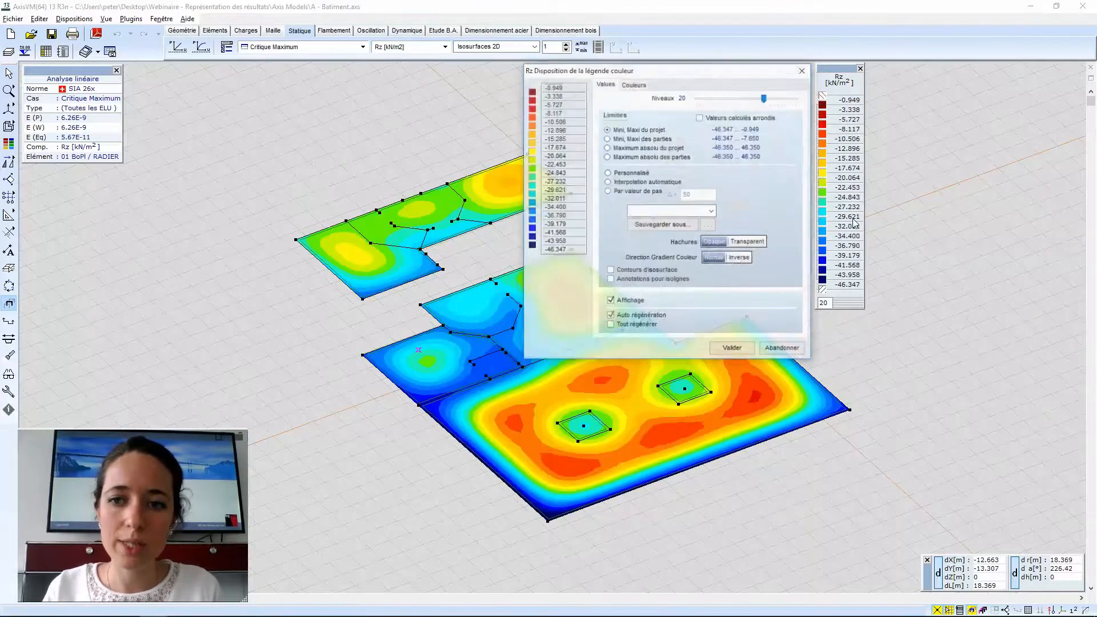
{"action": "left_click_drag", "start_coordinate": [688, 72], "coordinate": [866, 68]}
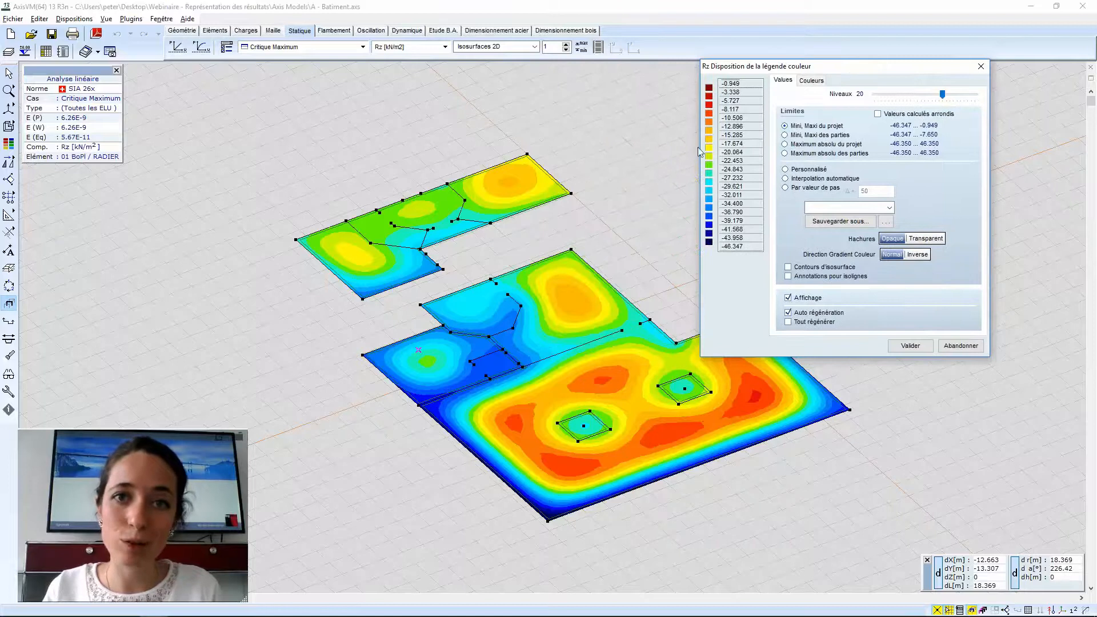
{"action": "left_click", "coordinate": [800, 136]}
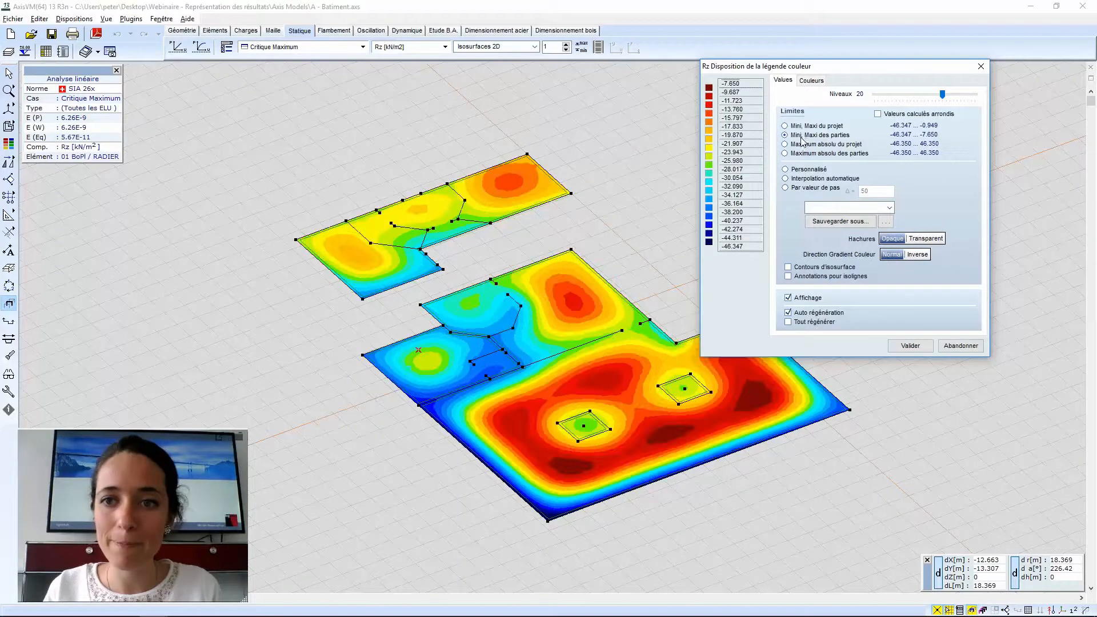
{"action": "left_click", "coordinate": [910, 347]}
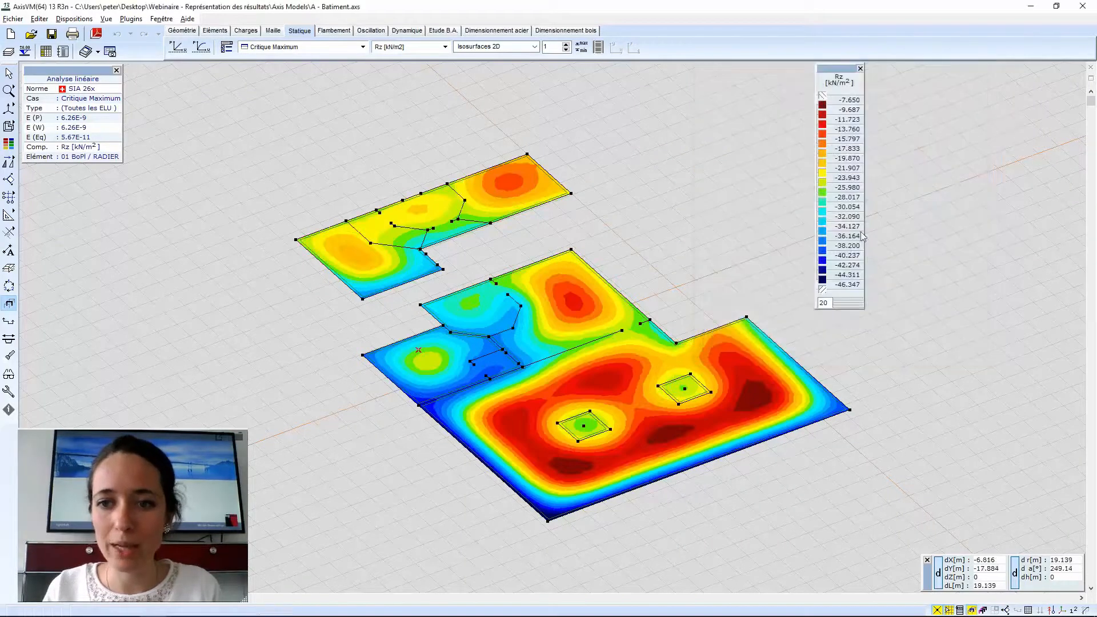
Change the displayed result case to Critique Minimum for the Rz support reactions.
{"action": "middle_click_drag", "start_coordinate": [711, 242], "coordinate": [698, 244]}
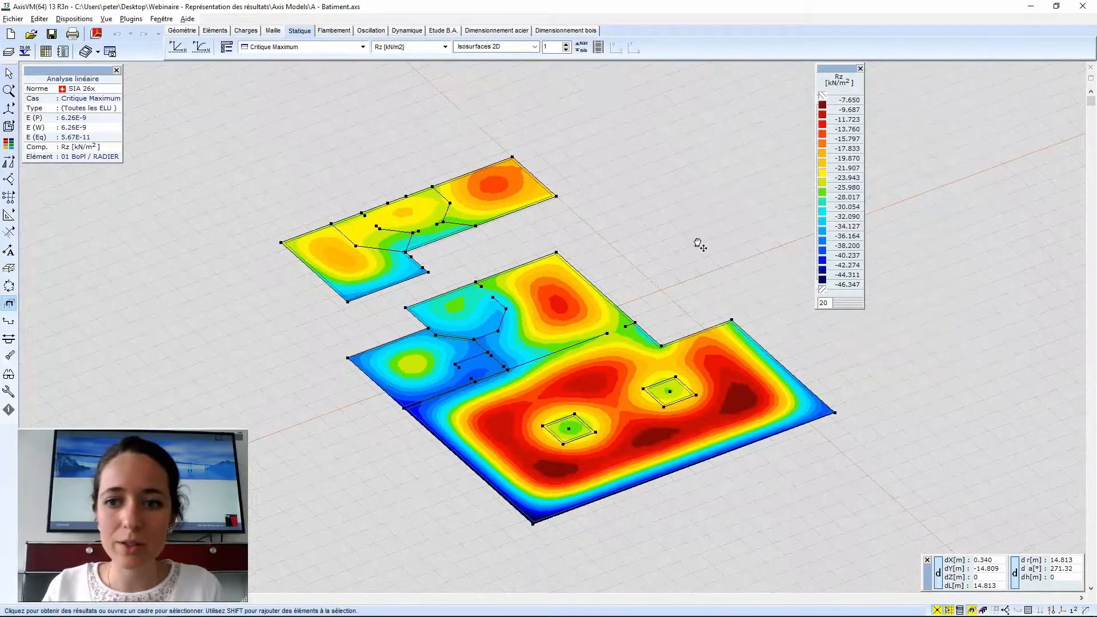
{"action": "left_click", "coordinate": [363, 47]}
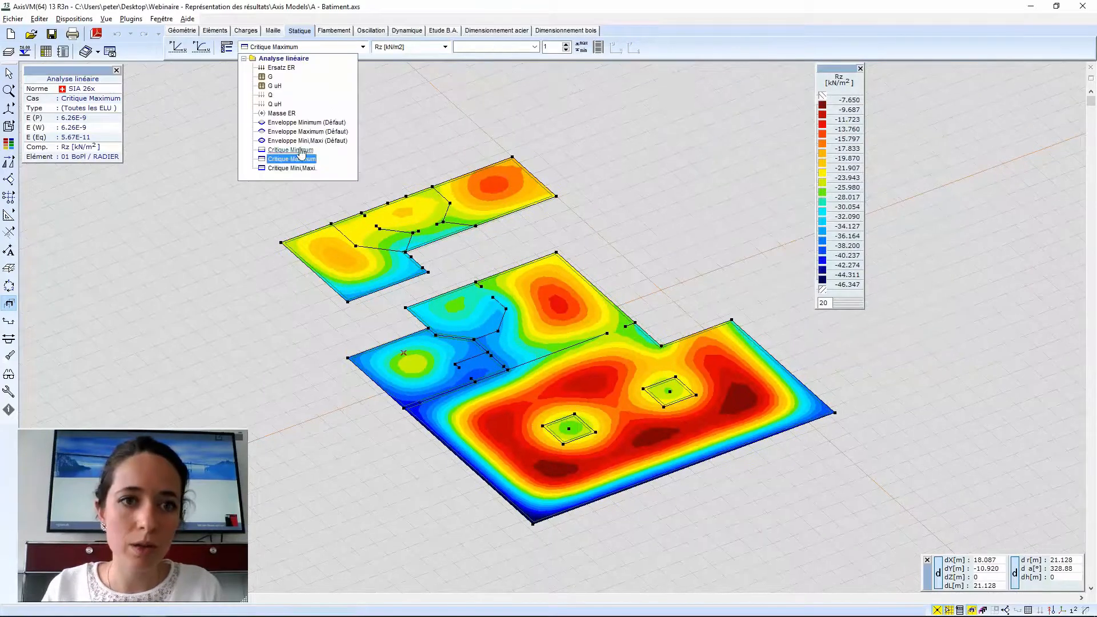
{"action": "left_click", "coordinate": [290, 149]}
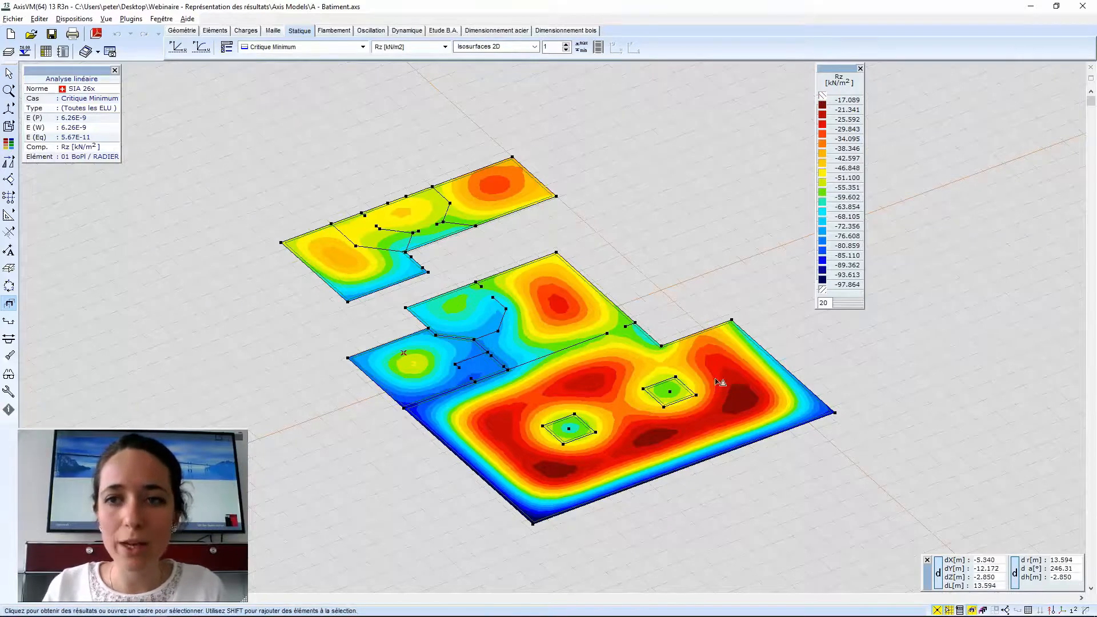
{"action": "mouse_move", "coordinate": [732, 321]}
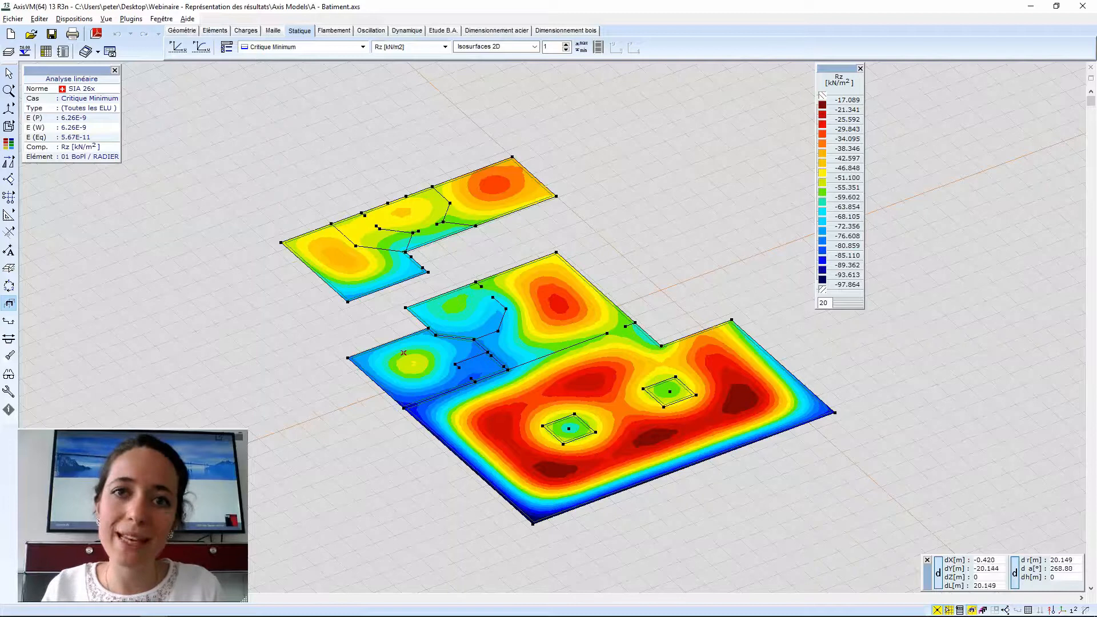
Set the upper limit of the Rz colour legend to -75 with automatic interpolation of the levels.
{"action": "double_click", "coordinate": [852, 188]}
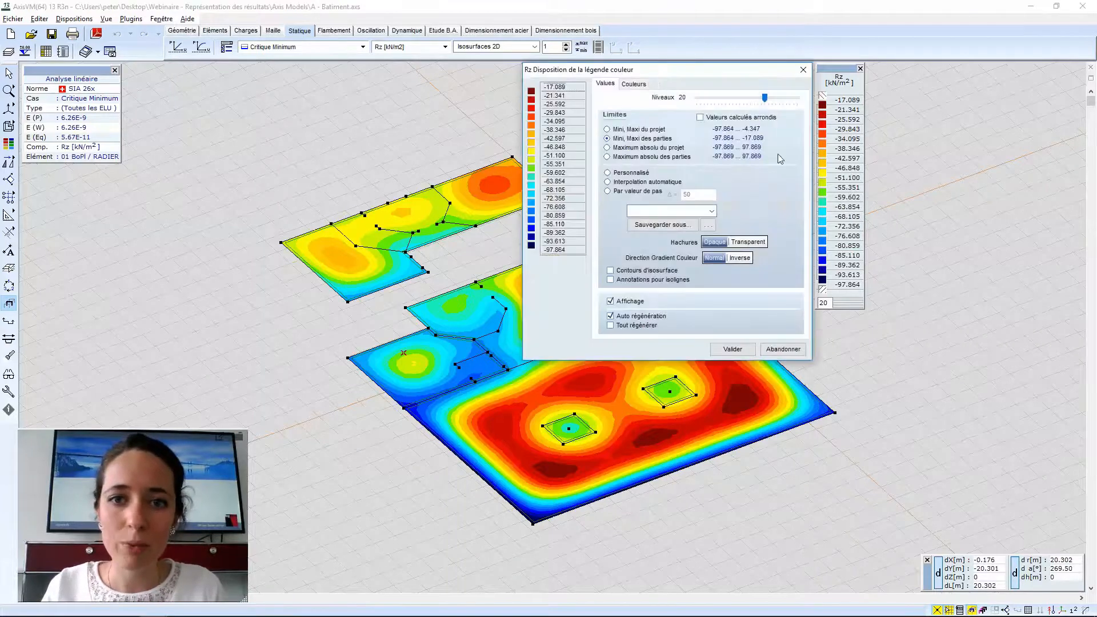
{"action": "left_click_drag", "start_coordinate": [668, 73], "coordinate": [921, 95]}
{"action": "left_click", "coordinate": [801, 111]}
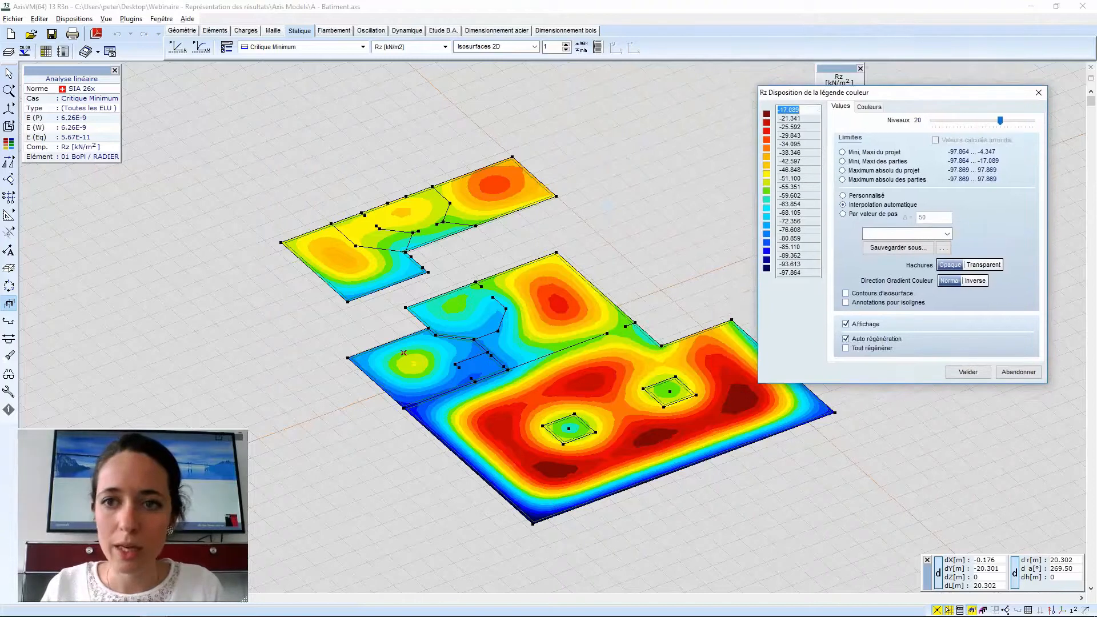
{"action": "type", "text": "-75"}
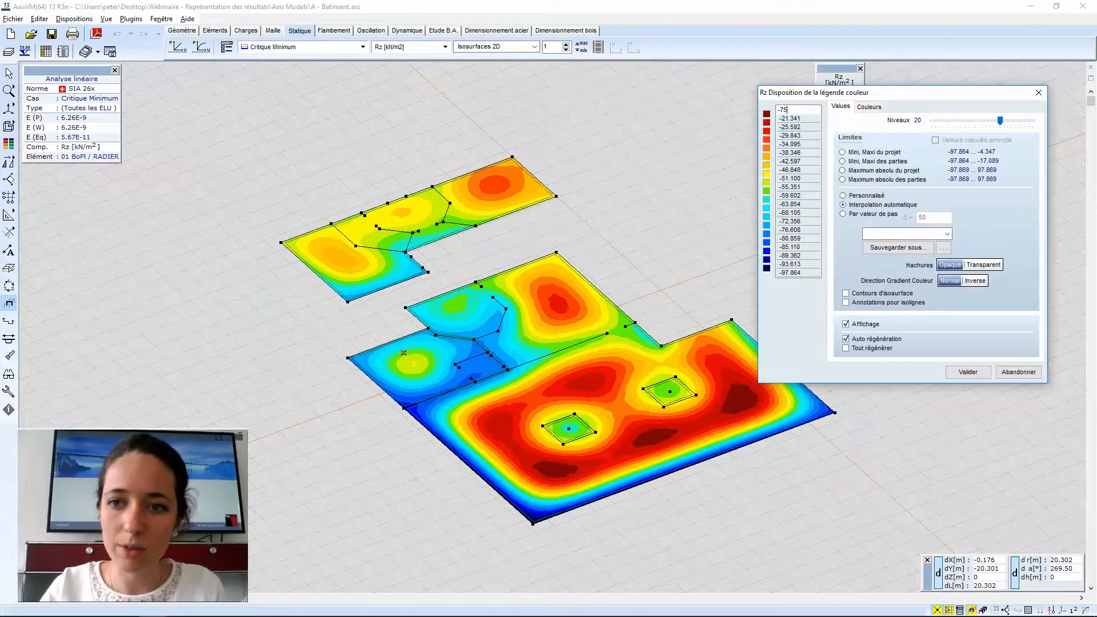
{"action": "left_click", "coordinate": [968, 373]}
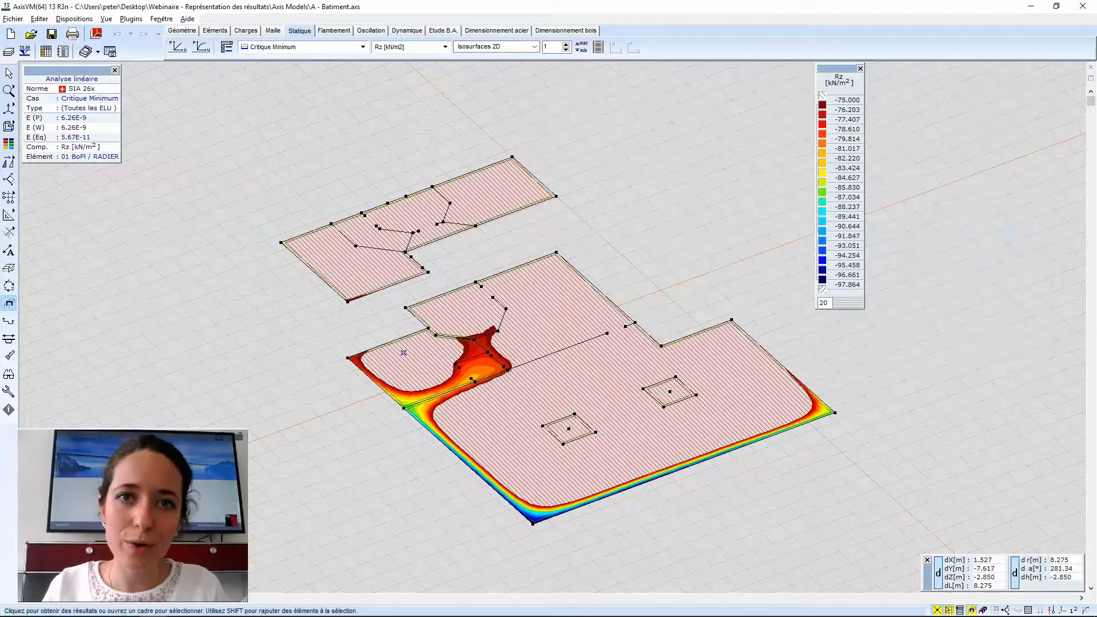
{"action": "middle_click_drag", "start_coordinate": [557, 334], "coordinate": [550, 331]}
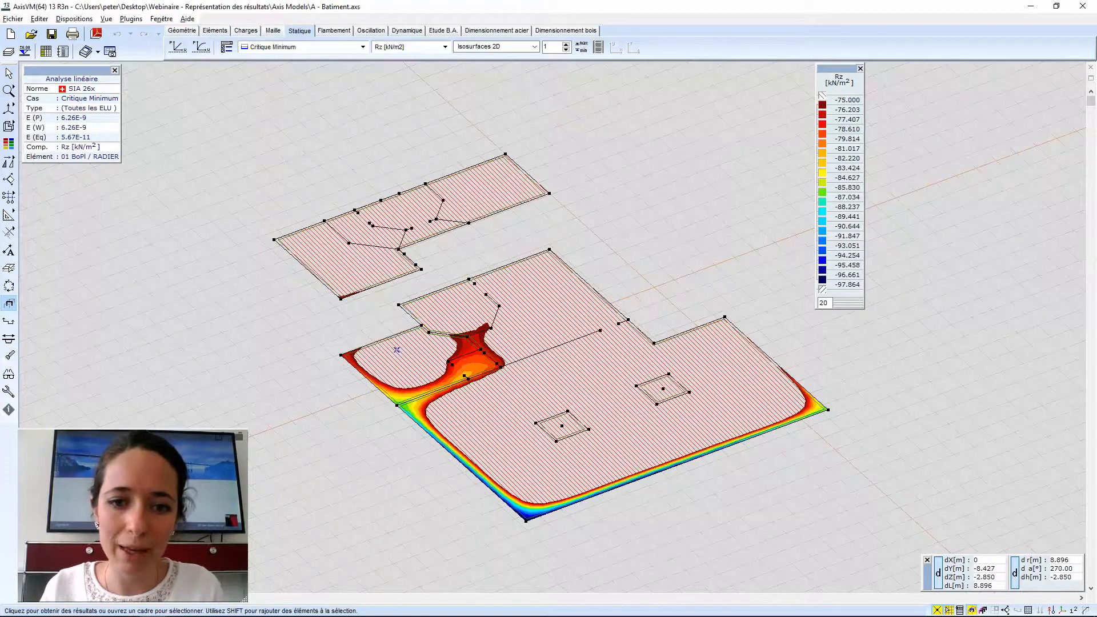
Show only the MB masonry elements of the building instead of the foundation slab part.
{"action": "middle_click_drag", "start_coordinate": [569, 346], "coordinate": [566, 316]}
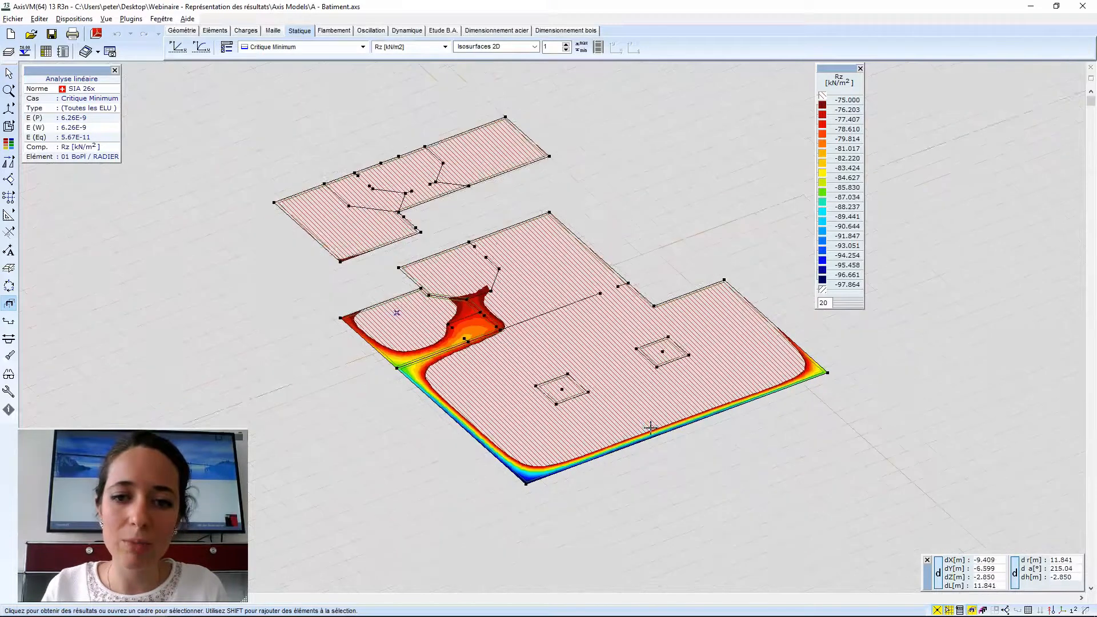
{"action": "middle_click_drag", "start_coordinate": [634, 474], "coordinate": [633, 489]}
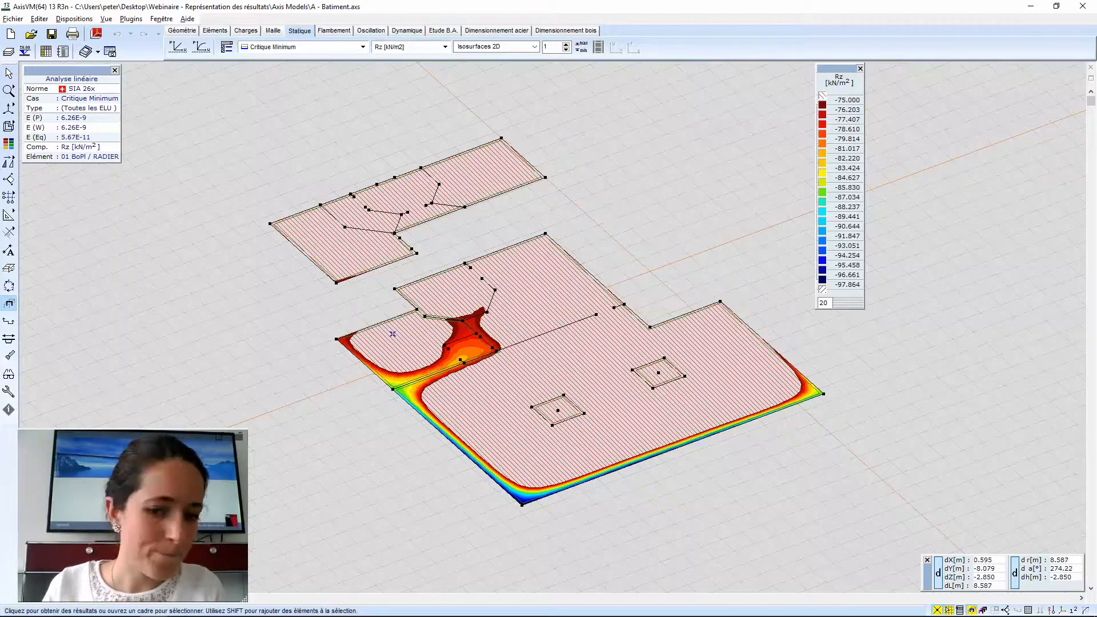
{"action": "left_click", "coordinate": [971, 610]}
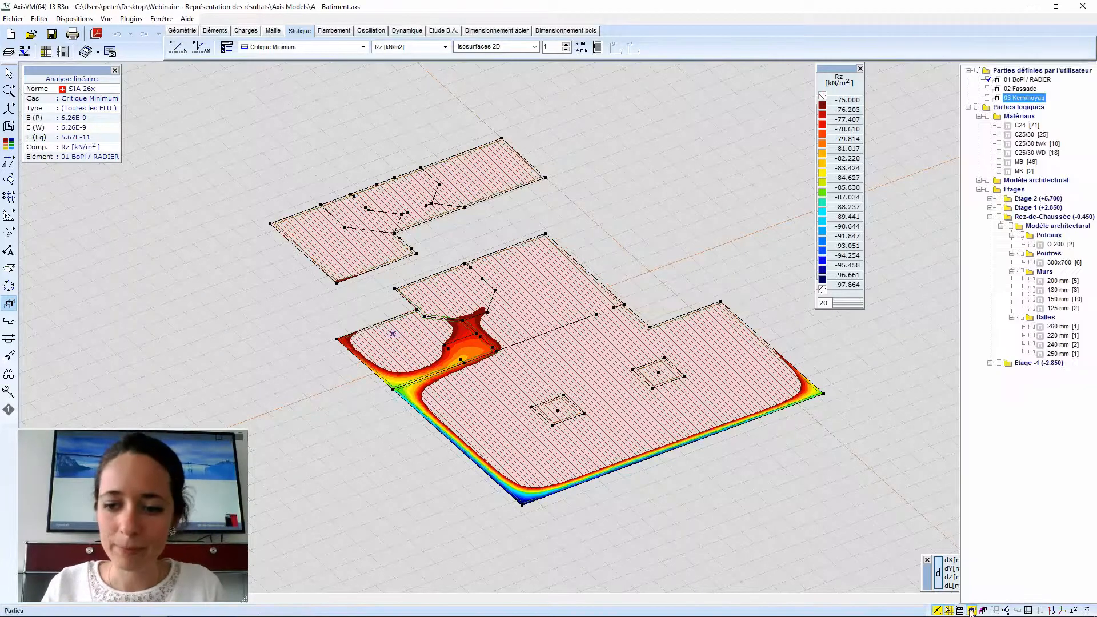
{"action": "left_click", "coordinate": [989, 88]}
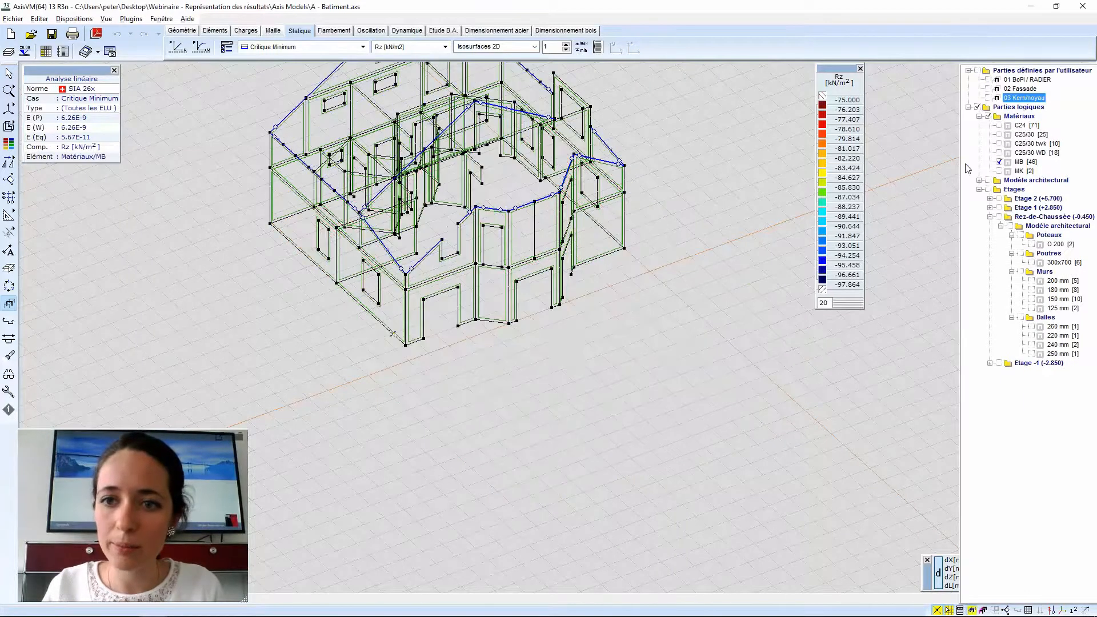
{"action": "middle_click_drag", "start_coordinate": [581, 342], "coordinate": [615, 379]}
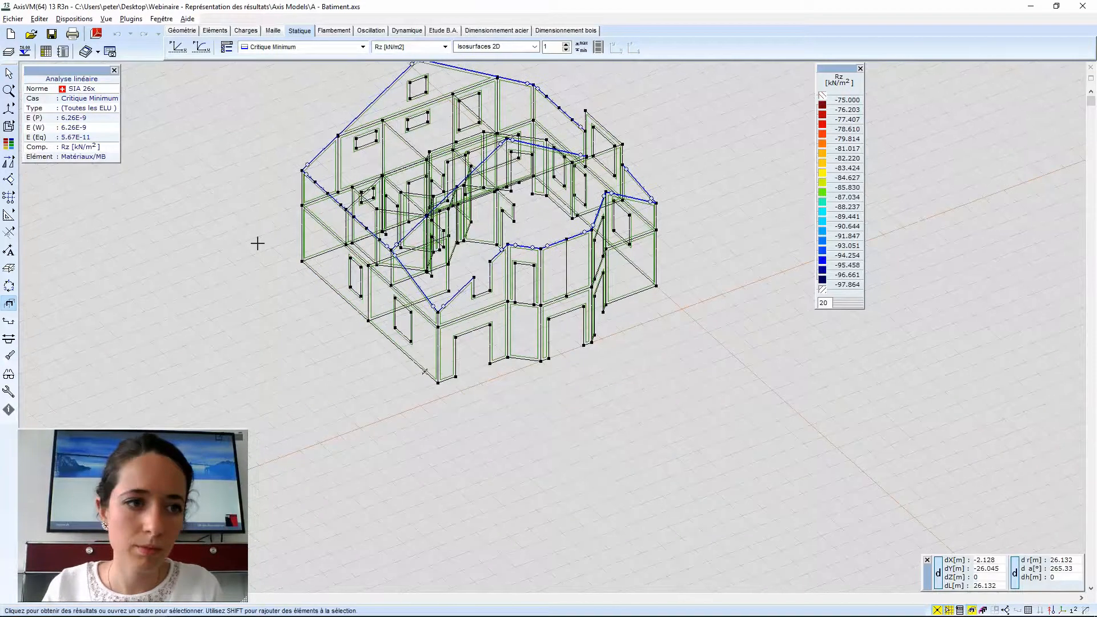
Preview the masonry walls as a rendered model and return to the wireframe display.
{"action": "mouse_move", "coordinate": [8, 131]}
{"action": "left_click", "coordinate": [64, 132]}
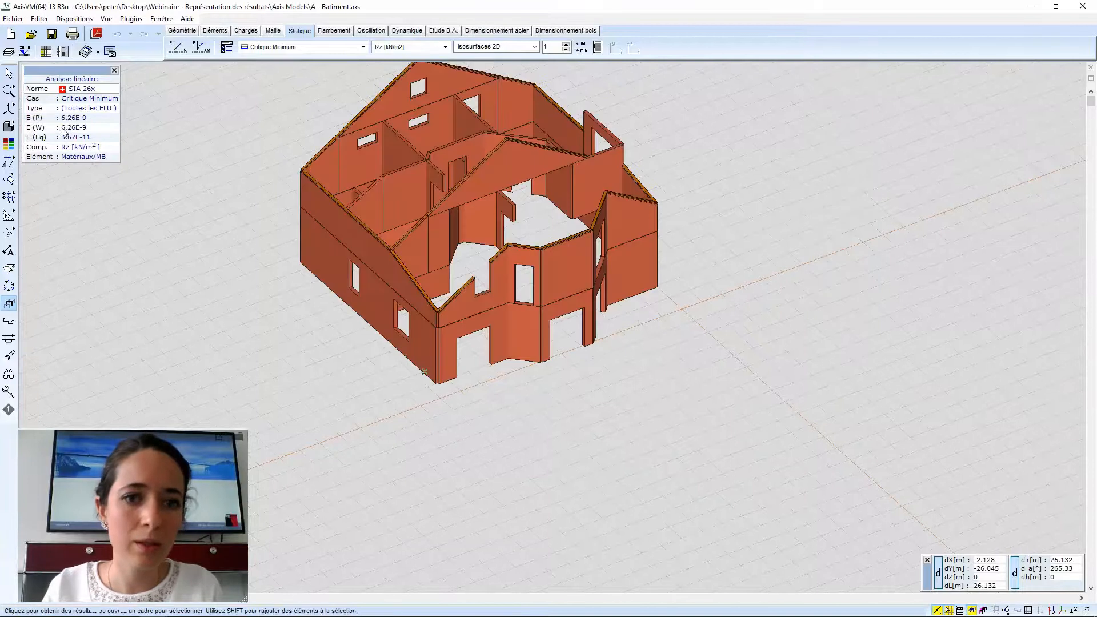
{"action": "left_click", "coordinate": [31, 127]}
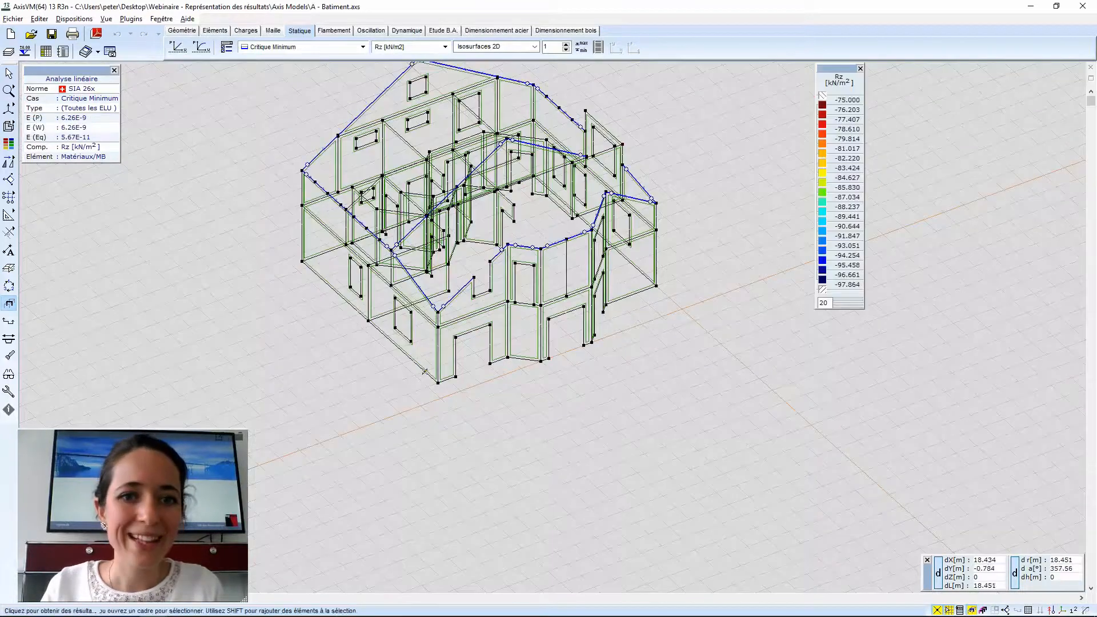
Display the surface internal force ny on the masonry walls as 2D isosurfaces.
{"action": "middle_click_drag", "start_coordinate": [235, 139], "coordinate": [253, 165]}
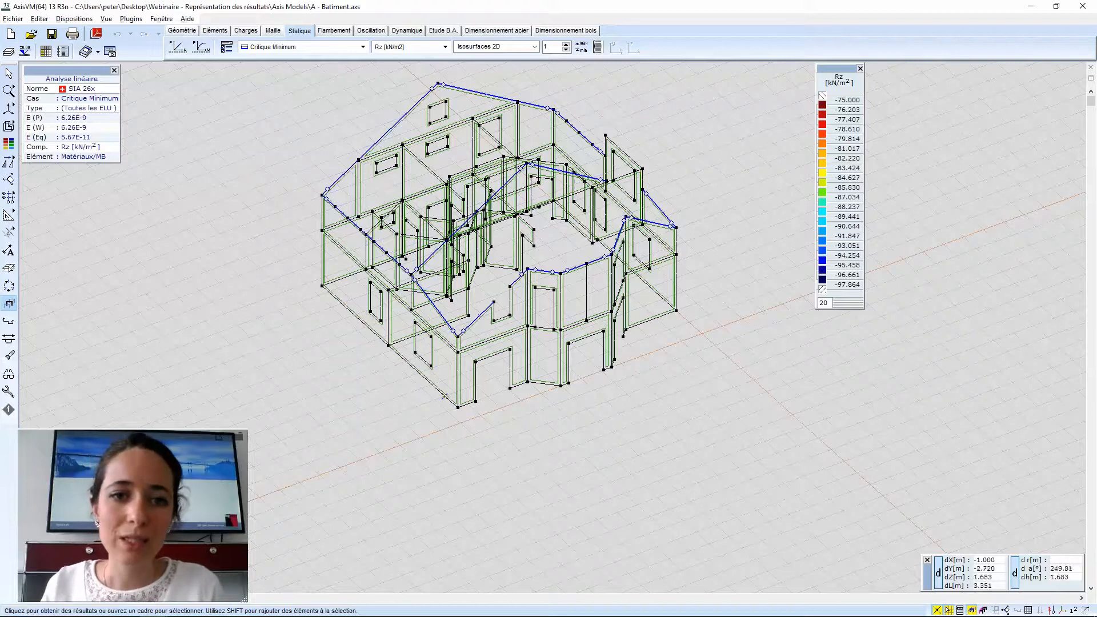
{"action": "middle_click_drag", "start_coordinate": [553, 417], "coordinate": [593, 411]}
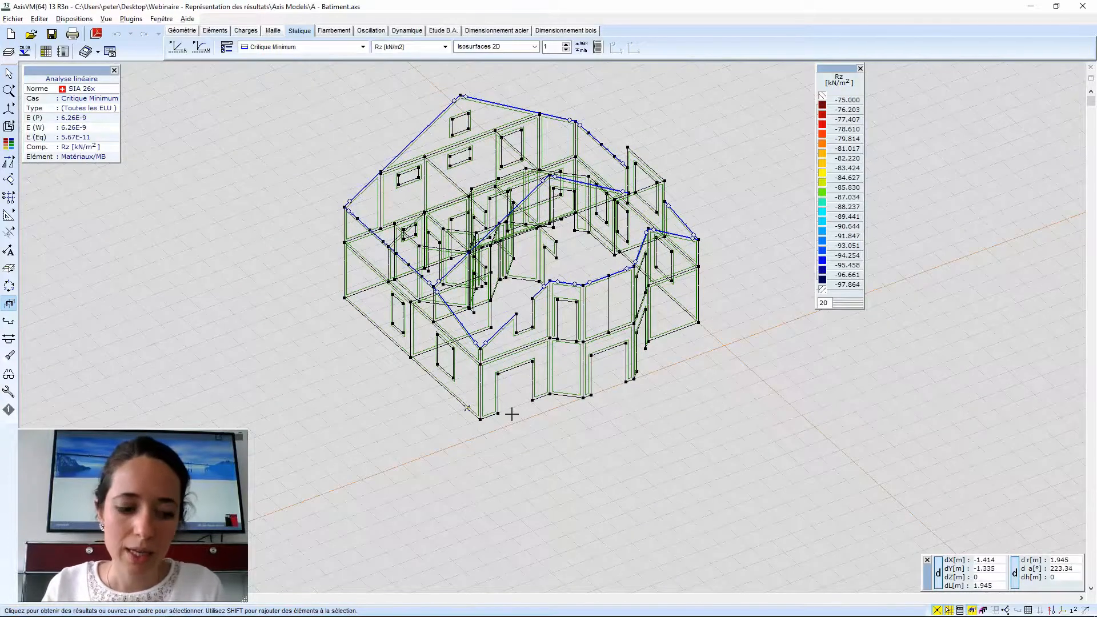
{"action": "middle_click_drag", "start_coordinate": [510, 414], "coordinate": [515, 427]}
{"action": "left_click", "coordinate": [445, 47]}
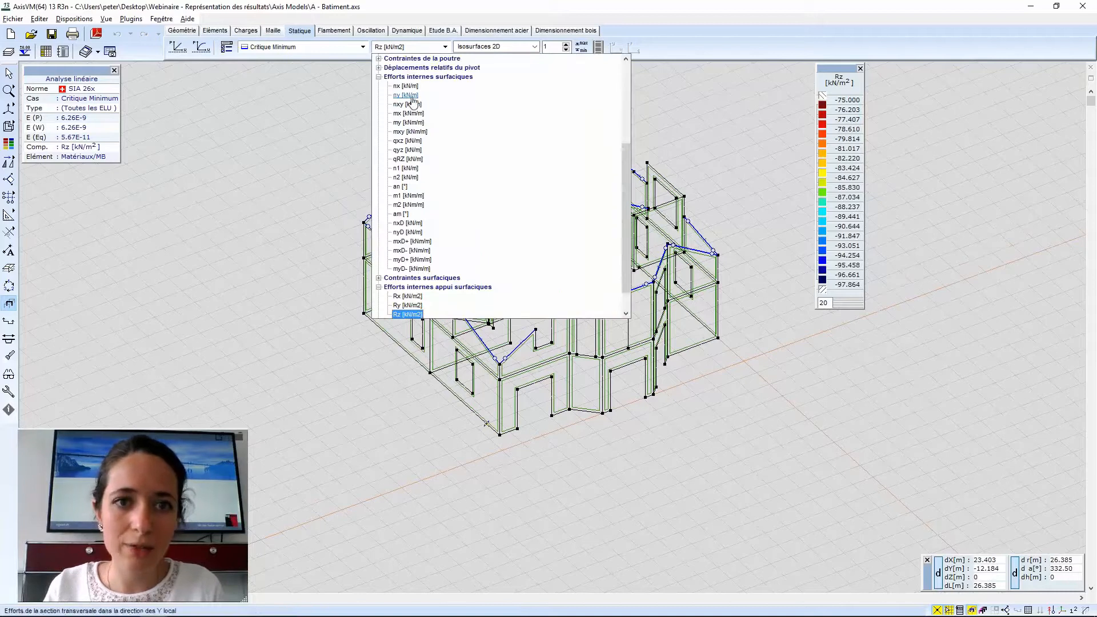
{"action": "left_click", "coordinate": [407, 95]}
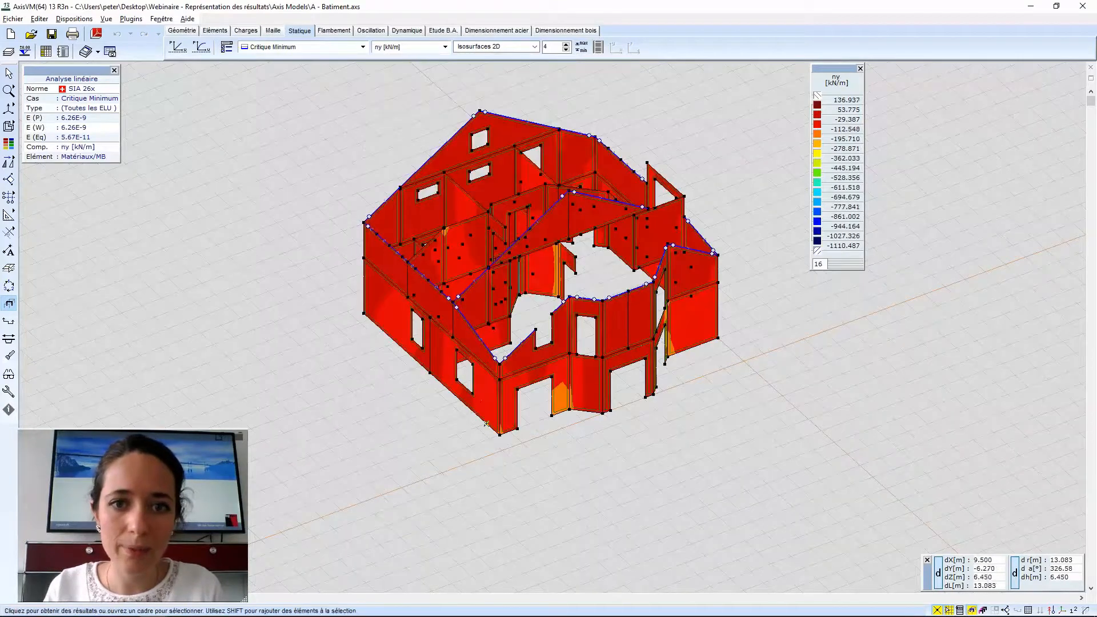
Limit the ny colour legend to the minimum and maximum of the displayed parts.
{"action": "double_click", "coordinate": [841, 176]}
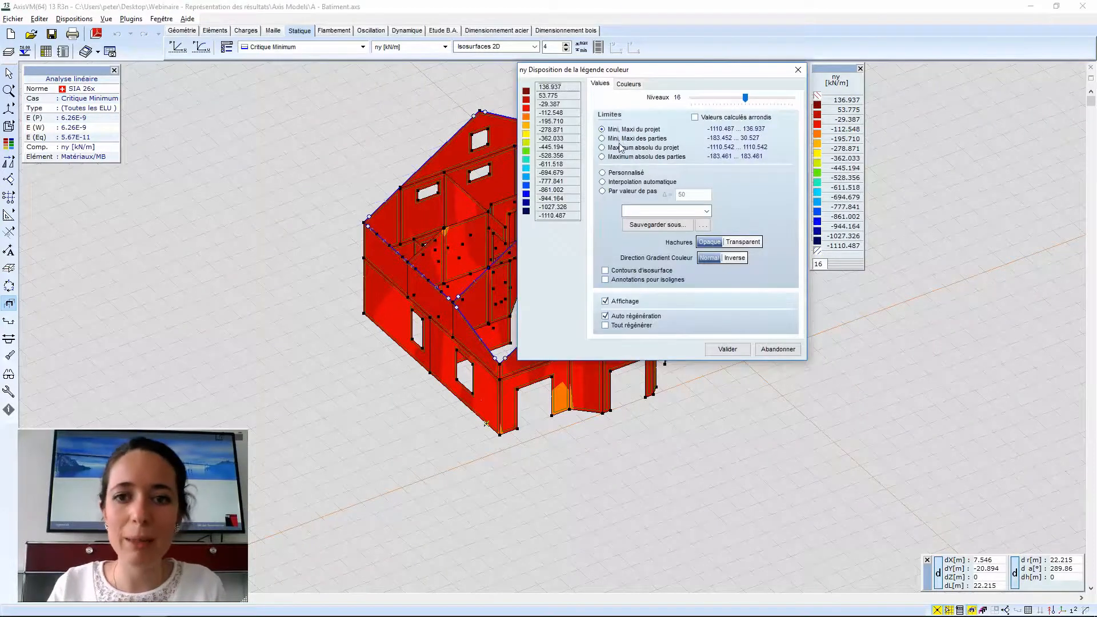
{"action": "left_click", "coordinate": [623, 139]}
{"action": "left_click", "coordinate": [727, 349]}
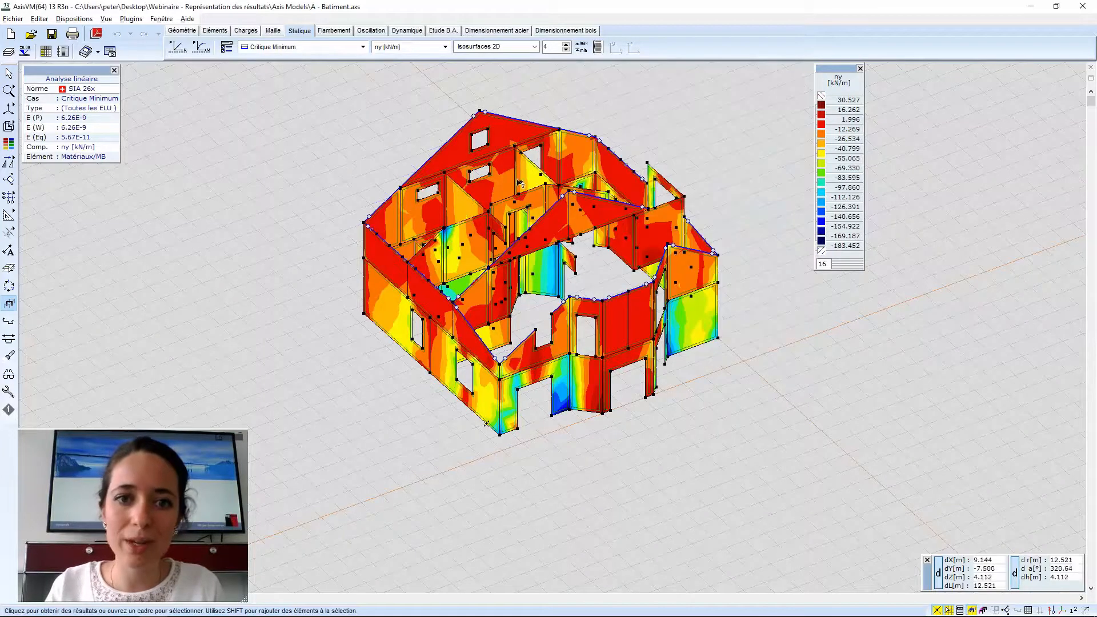
Set the lower limit of the ny colour legend to 0 with automatic interpolation of the levels.
{"action": "middle_click_drag", "start_coordinate": [526, 203], "coordinate": [521, 201]}
{"action": "scroll", "coordinate": [521, 201], "scroll_direction": "up", "scroll_amount": 2}
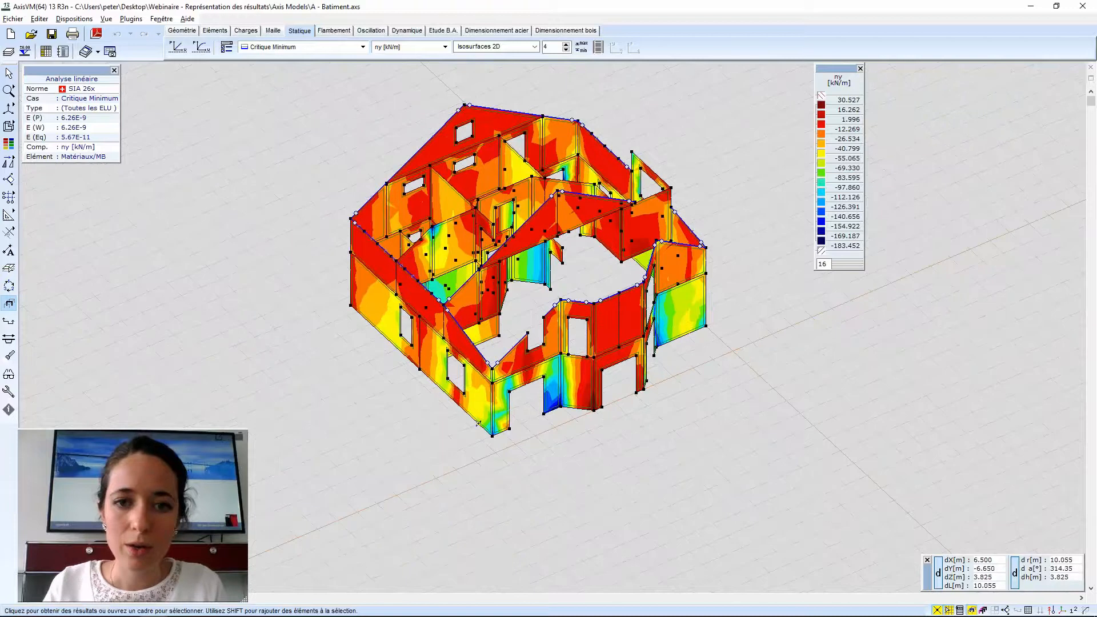
{"action": "middle_click_drag", "start_coordinate": [473, 481], "coordinate": [474, 485]}
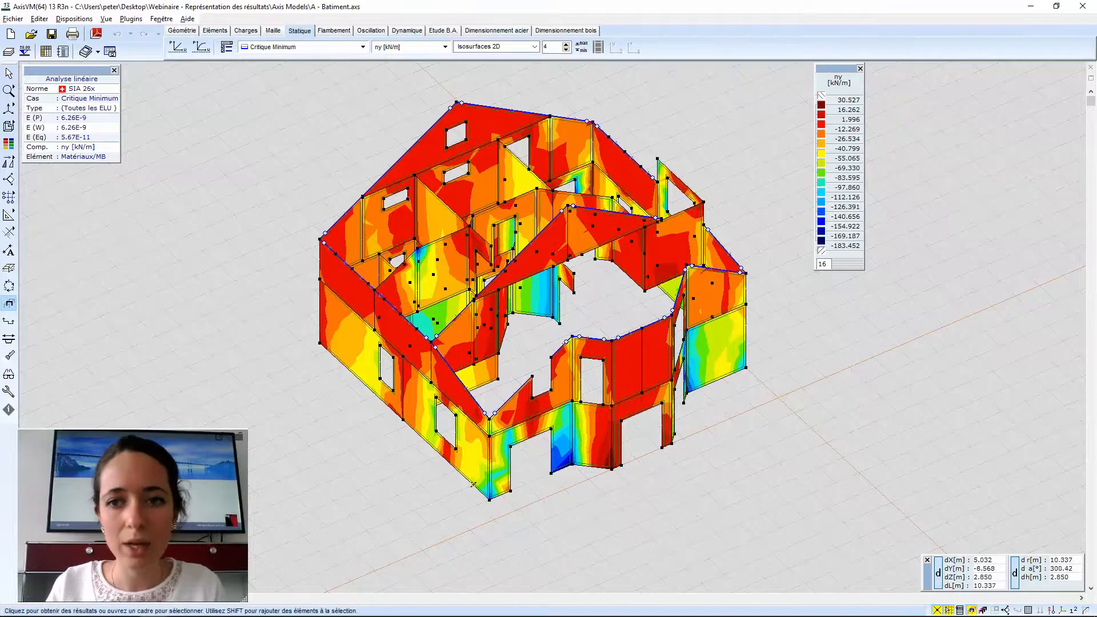
{"action": "double_click", "coordinate": [849, 236]}
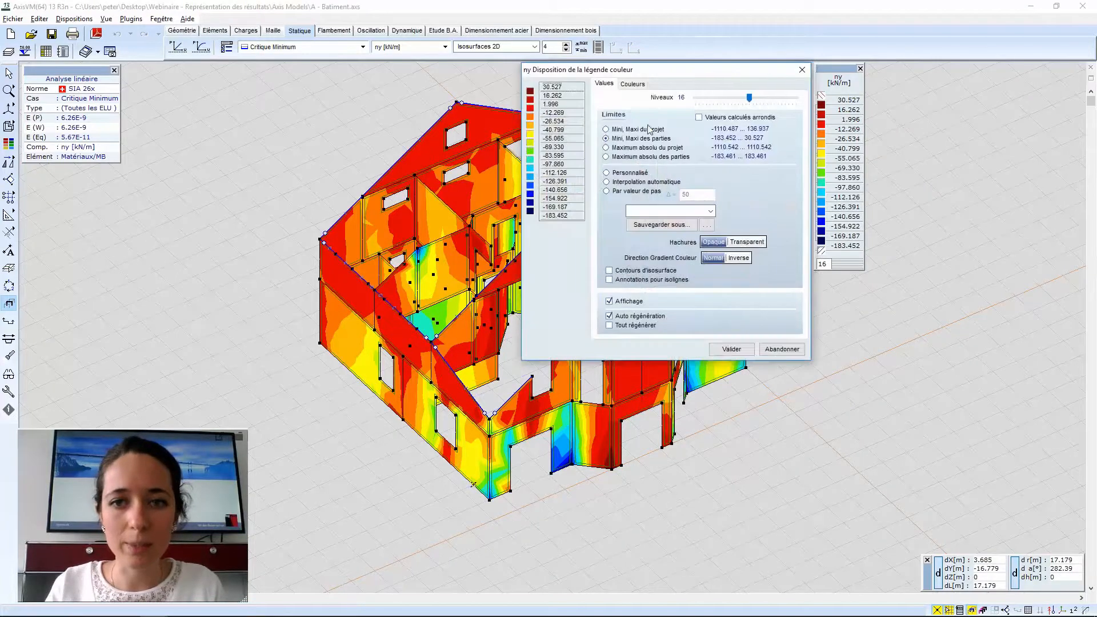
{"action": "left_click_drag", "start_coordinate": [662, 69], "coordinate": [929, 103]}
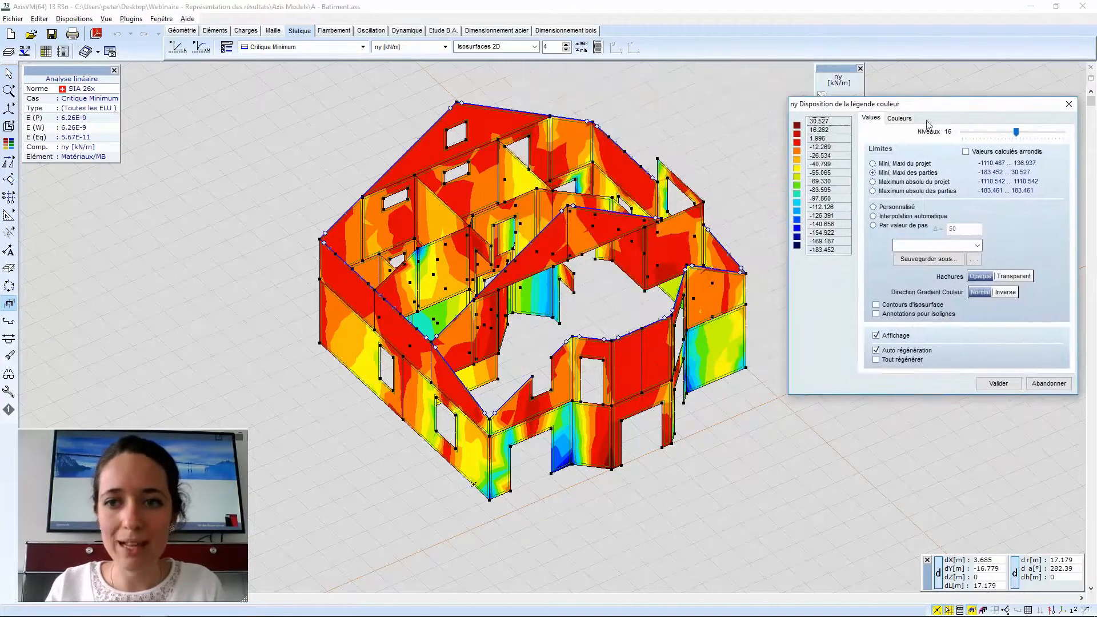
{"action": "double_click", "coordinate": [835, 250]}
{"action": "type", "text": "0"}
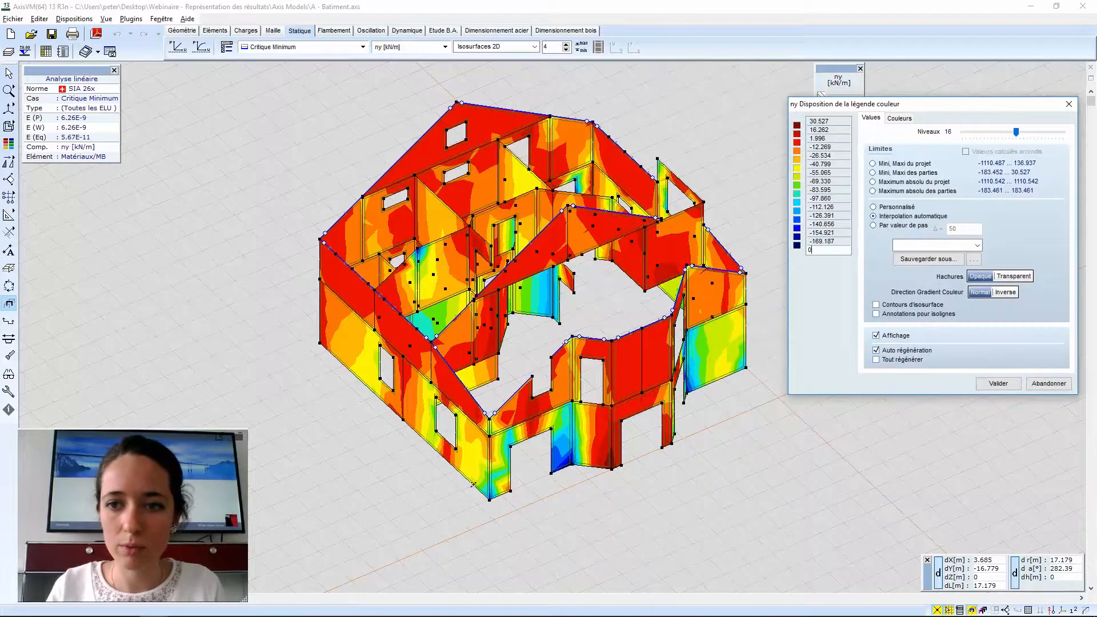
{"action": "left_click", "coordinate": [995, 385]}
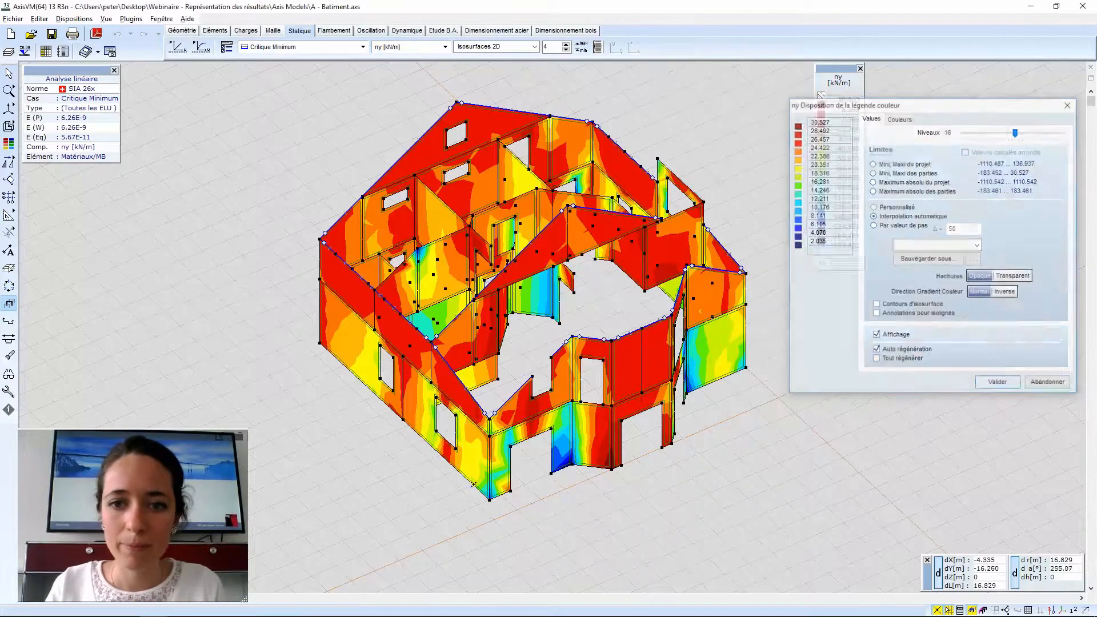
Change the displayed result case to Critique Maximum for the ny wall forces.
{"action": "middle_click_drag", "start_coordinate": [571, 297], "coordinate": [563, 301]}
{"action": "left_click", "coordinate": [364, 49]}
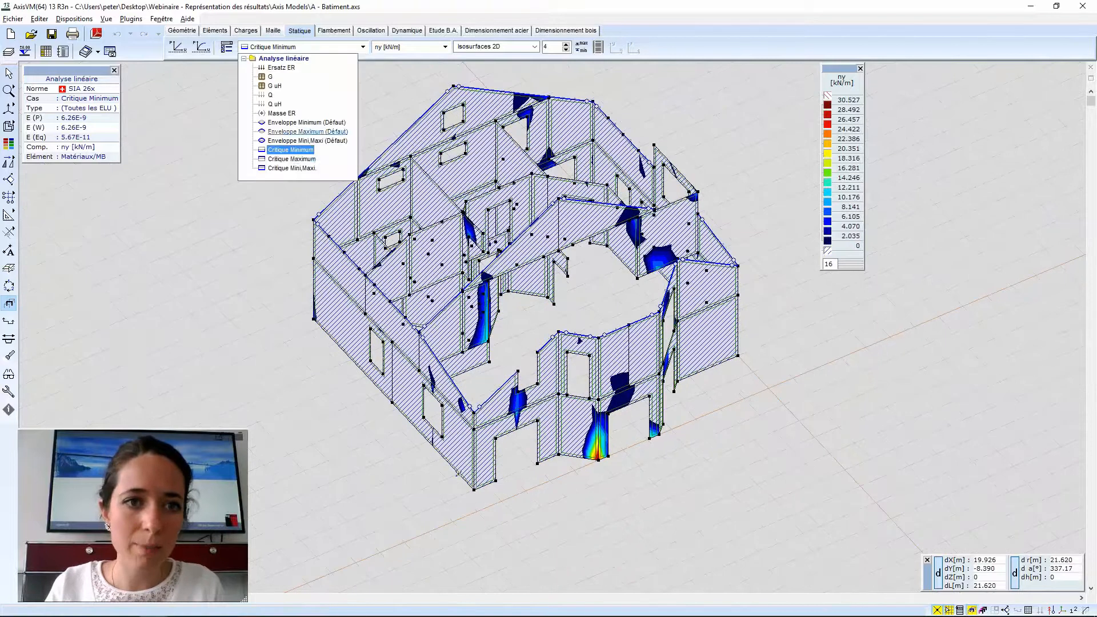
{"action": "left_click", "coordinate": [292, 159]}
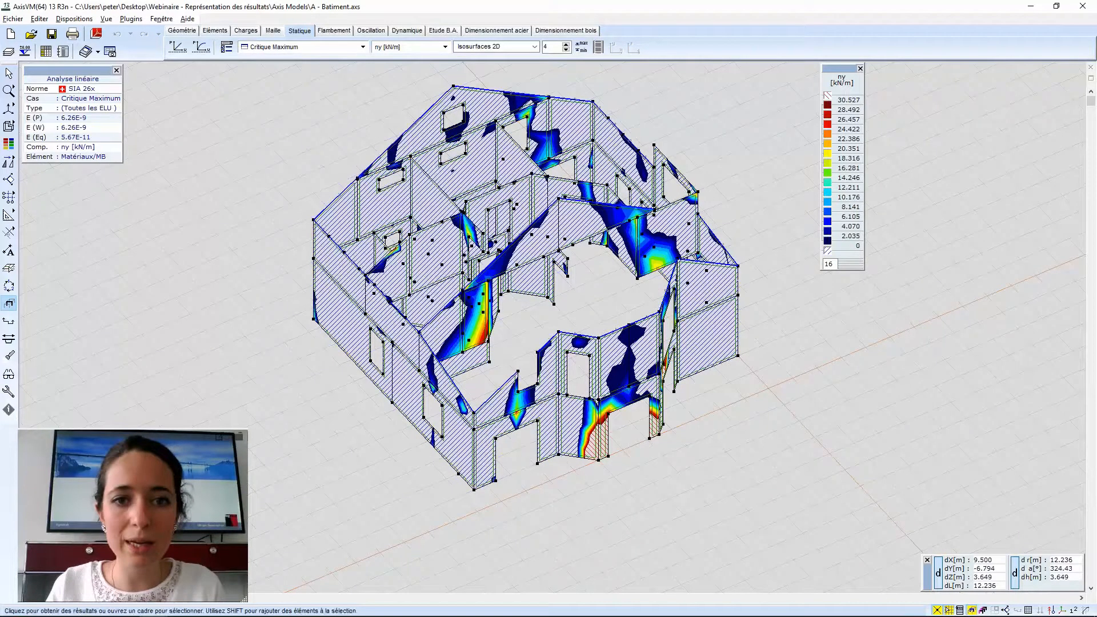
Examine the positive ny zones on the masonry walls from several angles, around the openings and at the interior walls.
{"action": "middle_click_drag", "start_coordinate": [563, 303], "coordinate": [563, 296], "text": "alt"}
{"action": "middle_click_drag", "start_coordinate": [512, 158], "coordinate": [526, 182]}
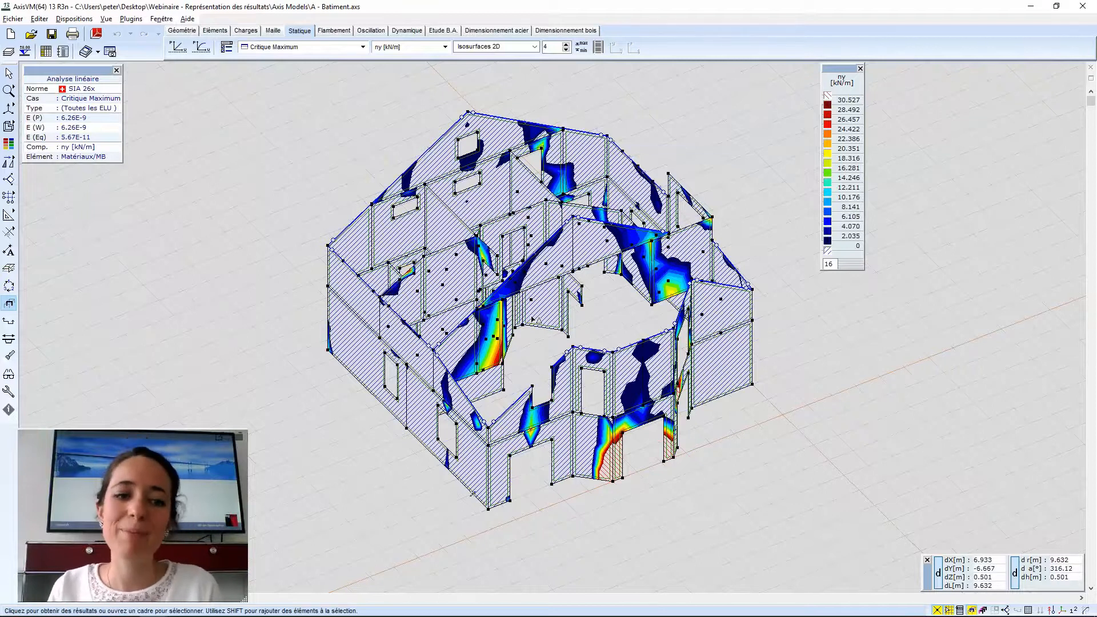
{"action": "mouse_move", "coordinate": [532, 318]}
{"action": "middle_mouse_down", "text": "alt"}
{"action": "mouse_move", "coordinate": [549, 288]}
{"action": "mouse_move", "coordinate": [549, 302]}
{"action": "mouse_move", "coordinate": [486, 314]}
{"action": "mouse_move", "coordinate": [588, 265]}
{"action": "mouse_move", "coordinate": [568, 259]}
{"action": "mouse_move", "coordinate": [536, 310]}
{"action": "middle_mouse_up", "text": "alt"}
{"action": "scroll", "coordinate": [563, 316], "scroll_direction": "up", "scroll_amount": 1}
{"action": "scroll", "coordinate": [562, 316], "scroll_direction": "down", "scroll_amount": 1}
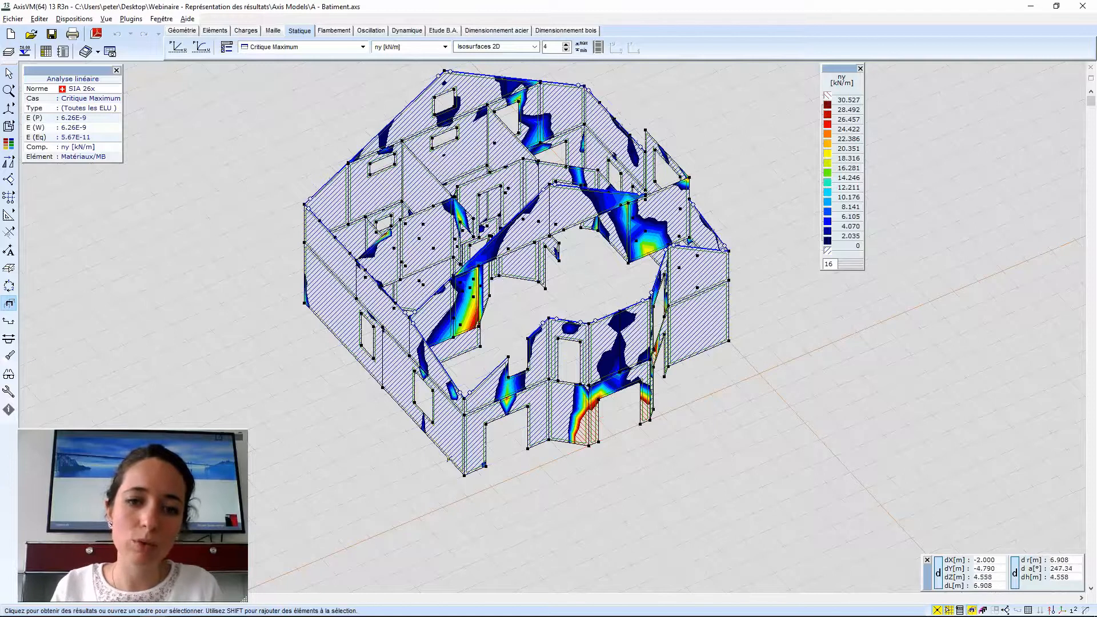
{"action": "mouse_move", "coordinate": [505, 339]}
{"action": "middle_mouse_down"}
{"action": "mouse_move", "coordinate": [513, 354]}
{"action": "mouse_move", "coordinate": [528, 315]}
{"action": "mouse_move", "coordinate": [517, 327]}
{"action": "middle_mouse_up"}
{"action": "scroll", "coordinate": [515, 338], "scroll_direction": "up", "scroll_amount": 2}
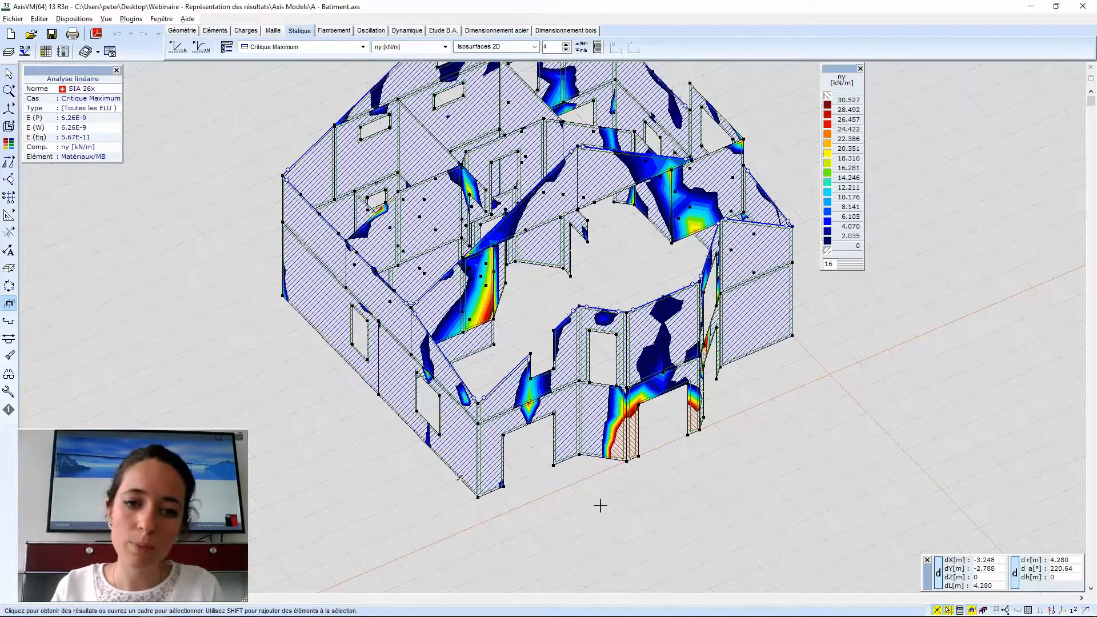
{"action": "middle_click_drag", "start_coordinate": [535, 330], "coordinate": [565, 374]}
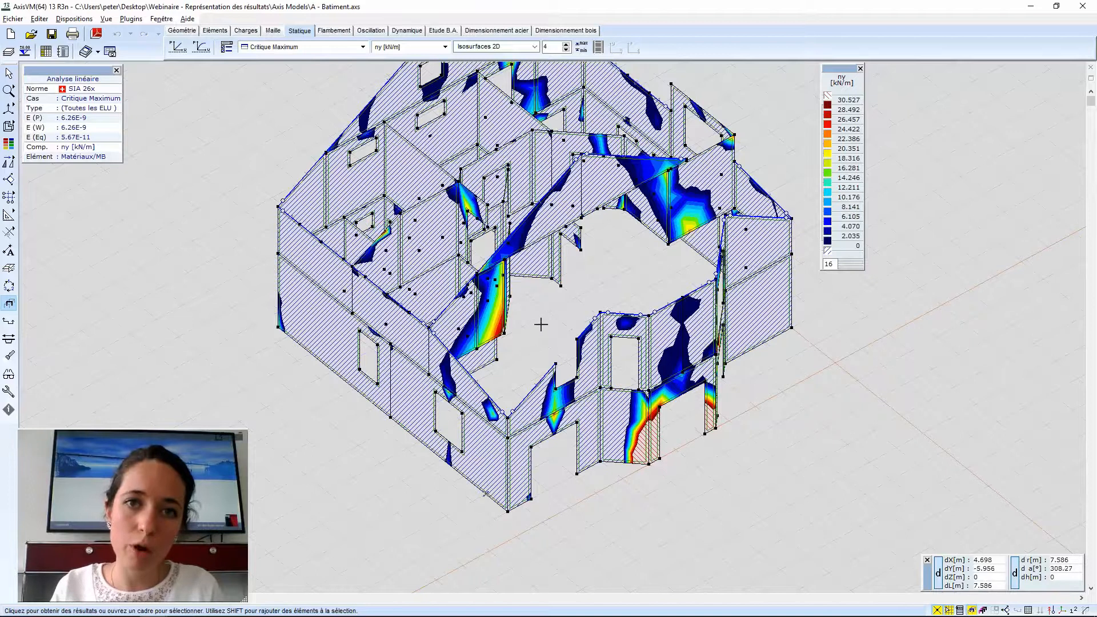
{"action": "middle_click_drag", "start_coordinate": [531, 314], "coordinate": [531, 301]}
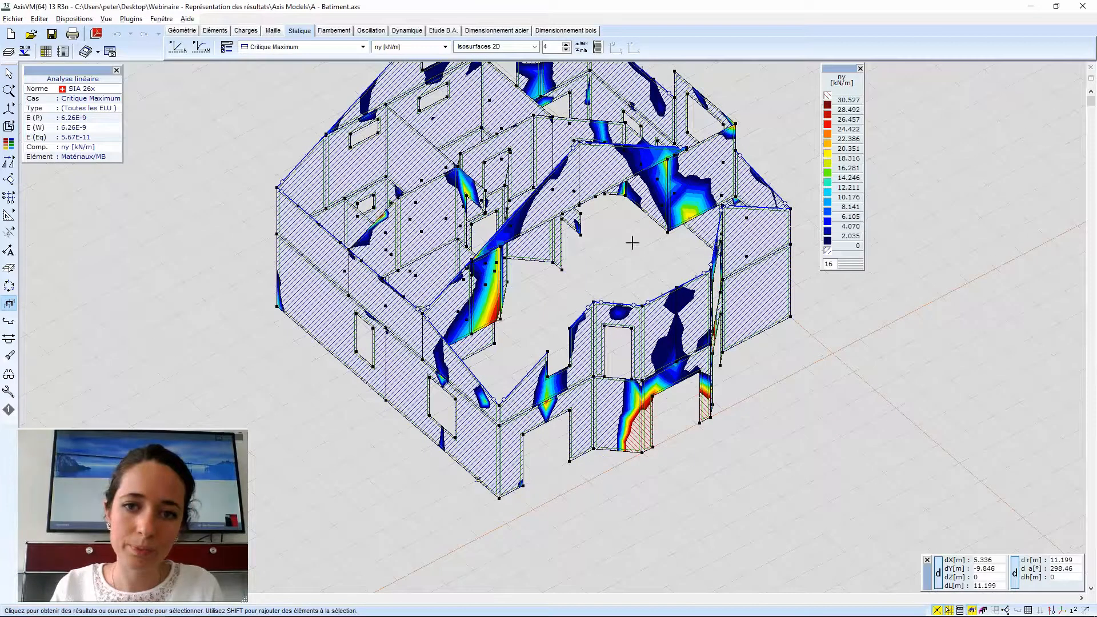
{"action": "middle_click_drag", "start_coordinate": [632, 240], "coordinate": [595, 264]}
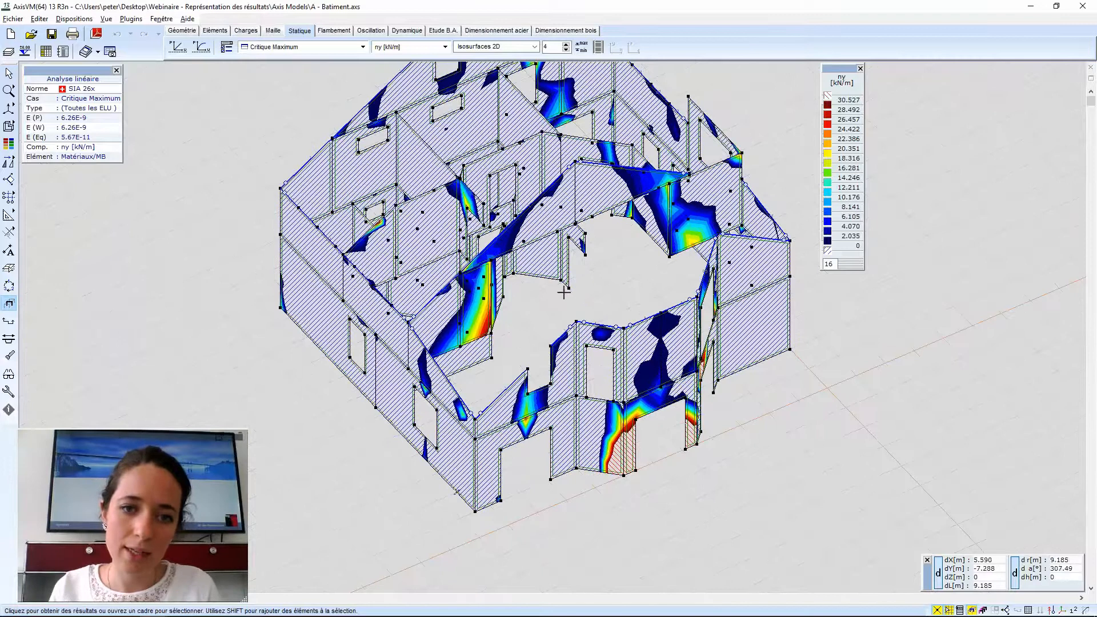
{"action": "middle_click_drag", "start_coordinate": [581, 303], "coordinate": [651, 265]}
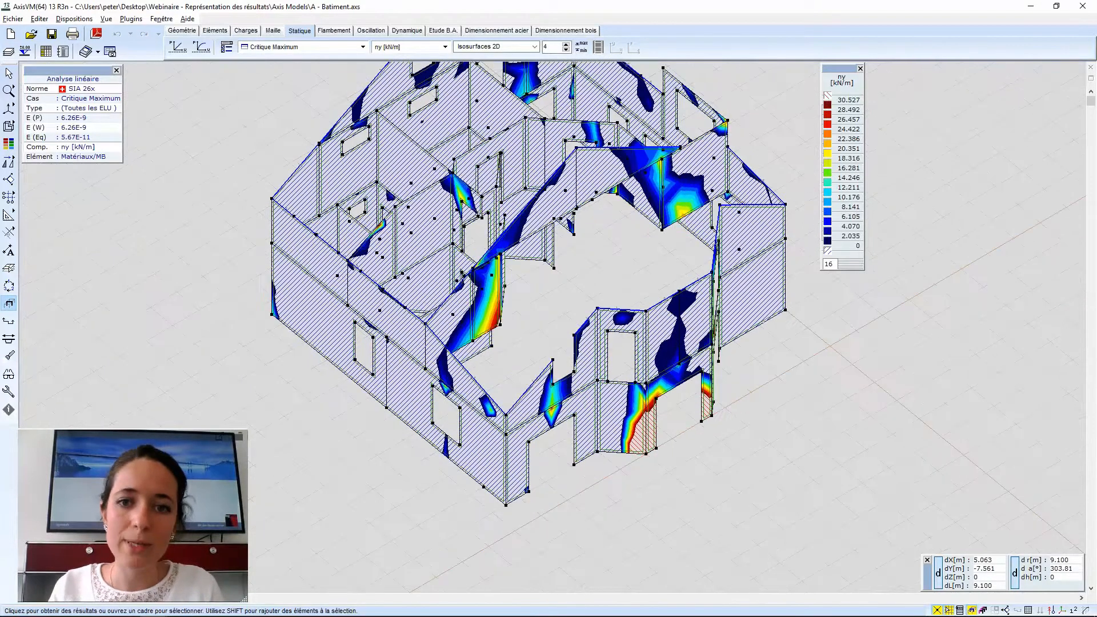
{"action": "scroll", "coordinate": [643, 234], "scroll_direction": "up", "scroll_amount": 1}
{"action": "scroll", "coordinate": [600, 255], "scroll_direction": "down", "scroll_amount": 1}
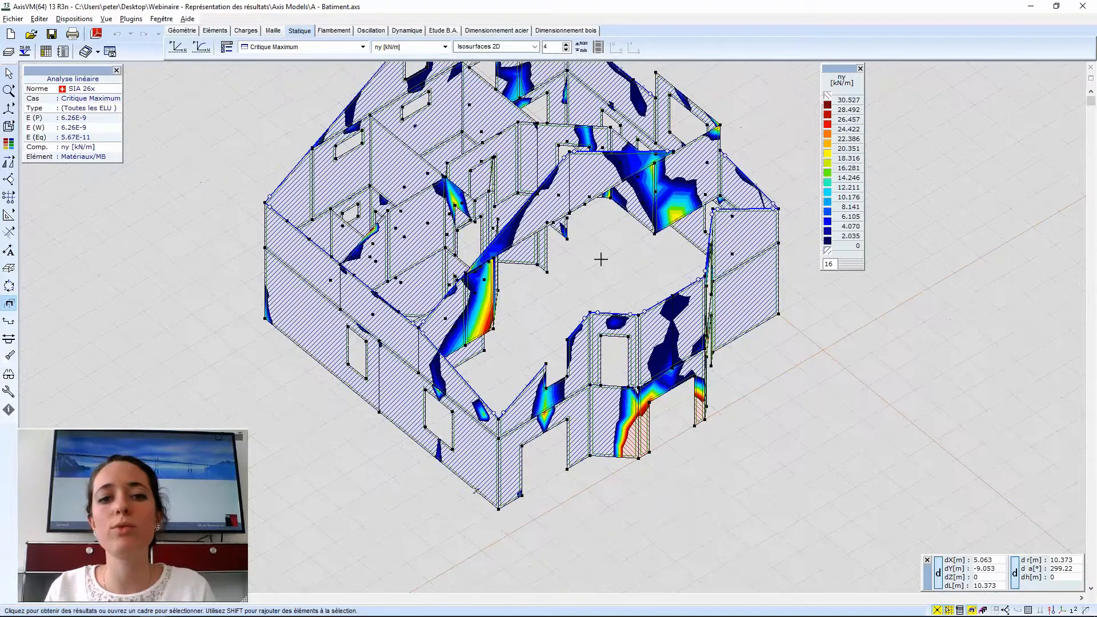
{"action": "scroll", "coordinate": [600, 255], "scroll_direction": "down", "scroll_amount": 1}
{"action": "middle_click_drag", "start_coordinate": [600, 255], "coordinate": [470, 309]}
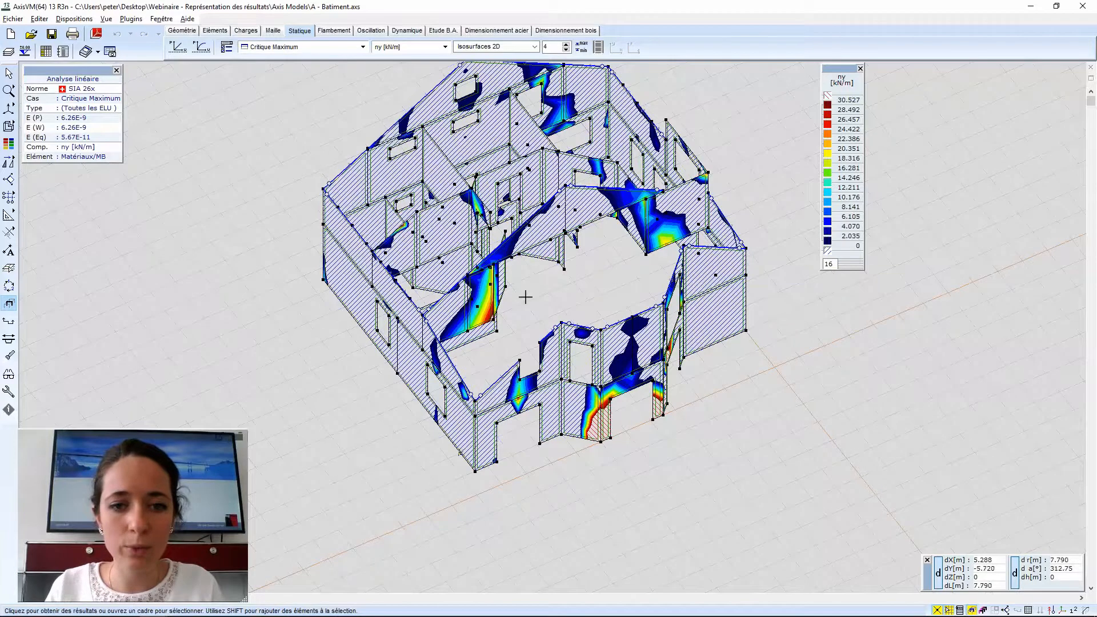
{"action": "scroll", "coordinate": [534, 296], "scroll_direction": "down", "scroll_amount": 1}
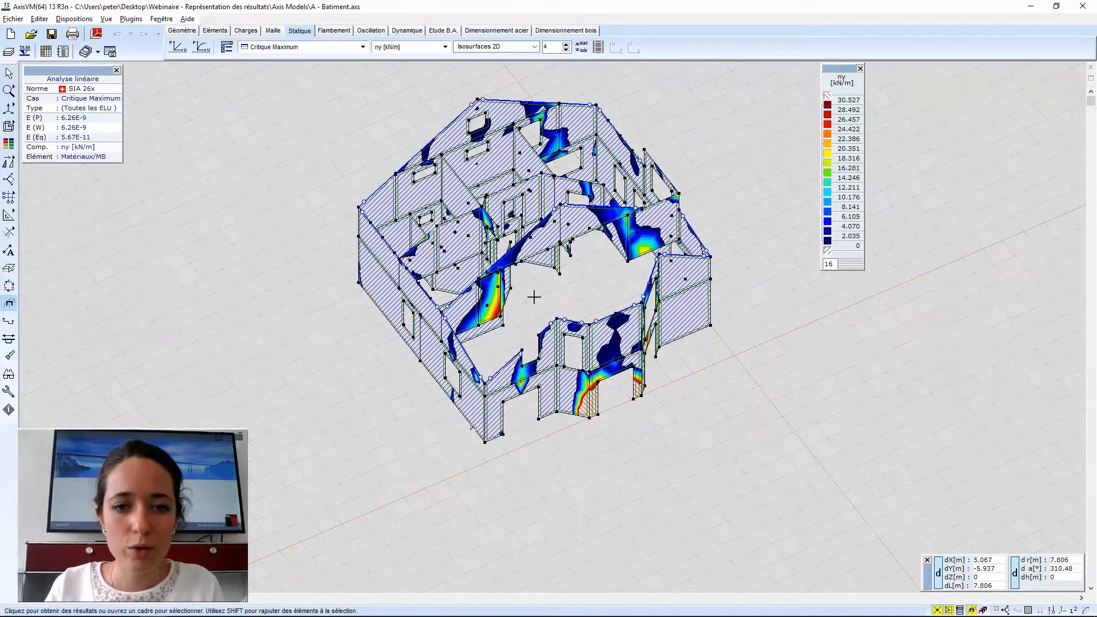
{"action": "scroll", "coordinate": [534, 296], "scroll_direction": "up", "scroll_amount": 2}
{"action": "scroll", "coordinate": [535, 296], "scroll_direction": "down", "scroll_amount": 1}
{"action": "middle_click_drag", "start_coordinate": [535, 292], "coordinate": [522, 316]}
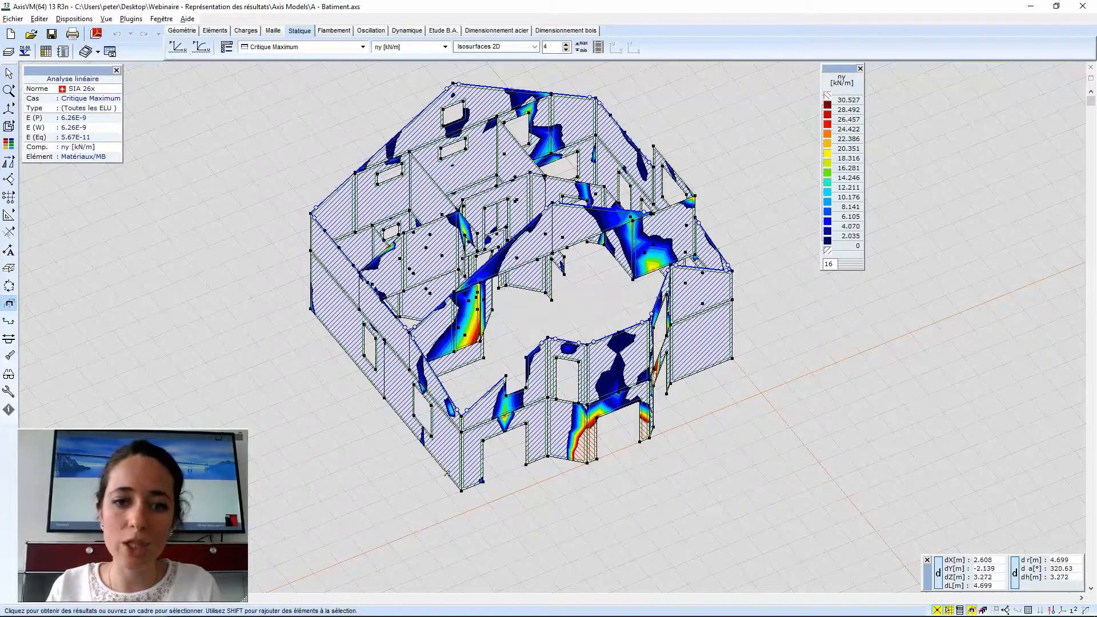
{"action": "scroll", "coordinate": [561, 290], "scroll_direction": "down", "scroll_amount": 1}
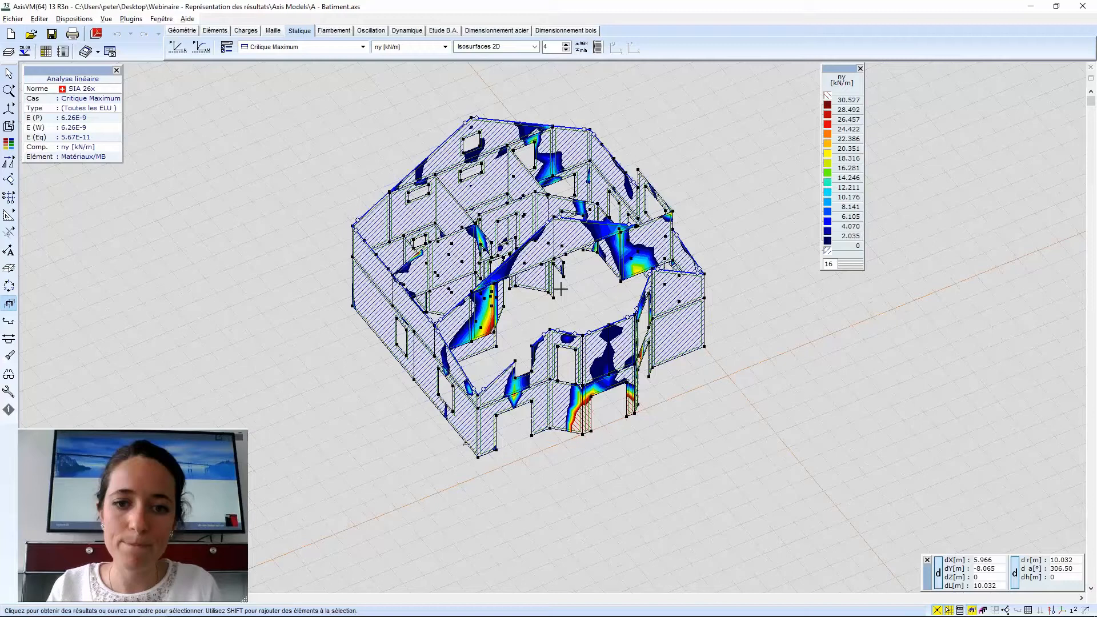
{"action": "scroll", "coordinate": [560, 291], "scroll_direction": "down", "scroll_amount": 1}
{"action": "middle_click_drag", "start_coordinate": [560, 305], "coordinate": [554, 308], "text": "alt"}
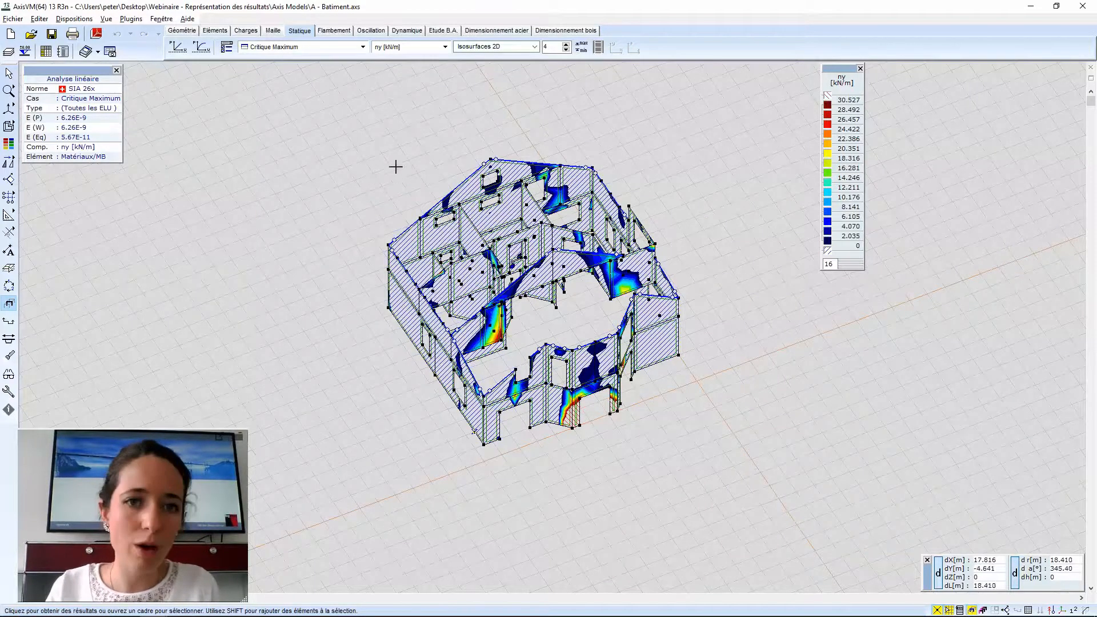
{"action": "middle_click_drag", "start_coordinate": [416, 167], "coordinate": [346, 154]}
{"action": "scroll", "coordinate": [277, 200], "scroll_direction": "up", "scroll_amount": 1}
{"action": "scroll", "coordinate": [400, 238], "scroll_direction": "down", "scroll_amount": 1}
{"action": "middle_click_drag", "start_coordinate": [400, 238], "coordinate": [396, 190]}
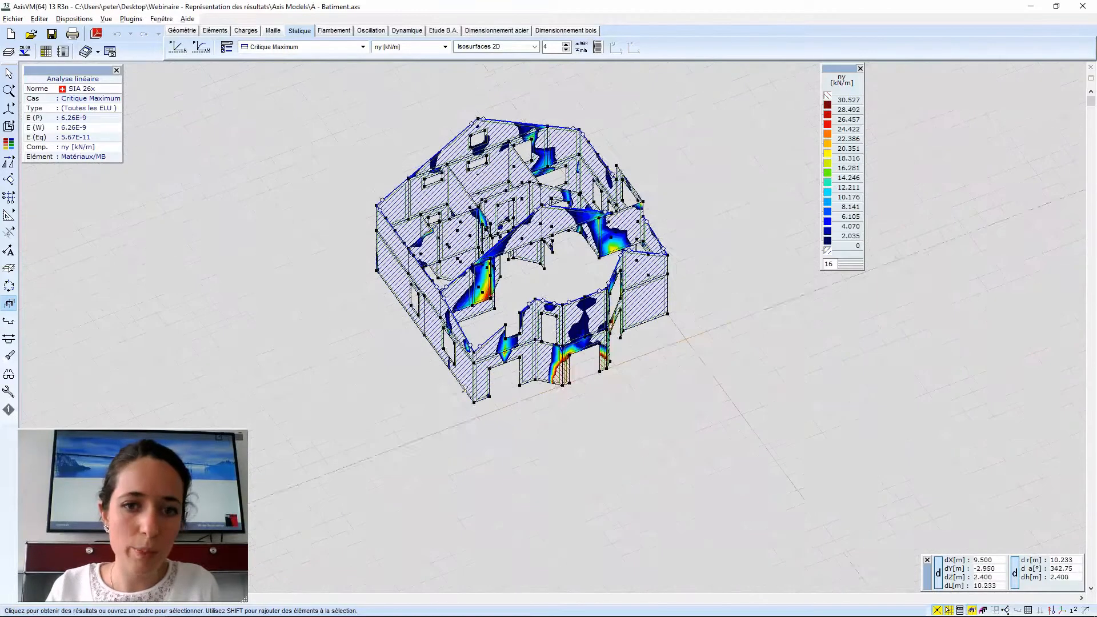
Start a new section plane named A for the ny results of the masonry walls.
{"action": "scroll", "coordinate": [418, 143], "scroll_direction": "up", "scroll_amount": 1}
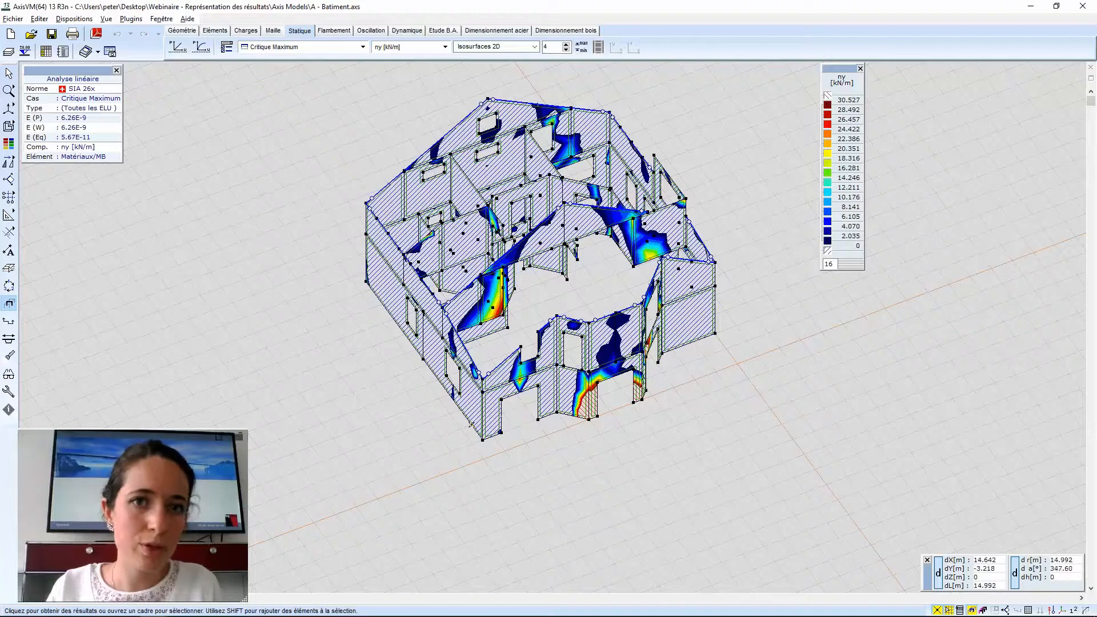
{"action": "mouse_move", "coordinate": [8, 198]}
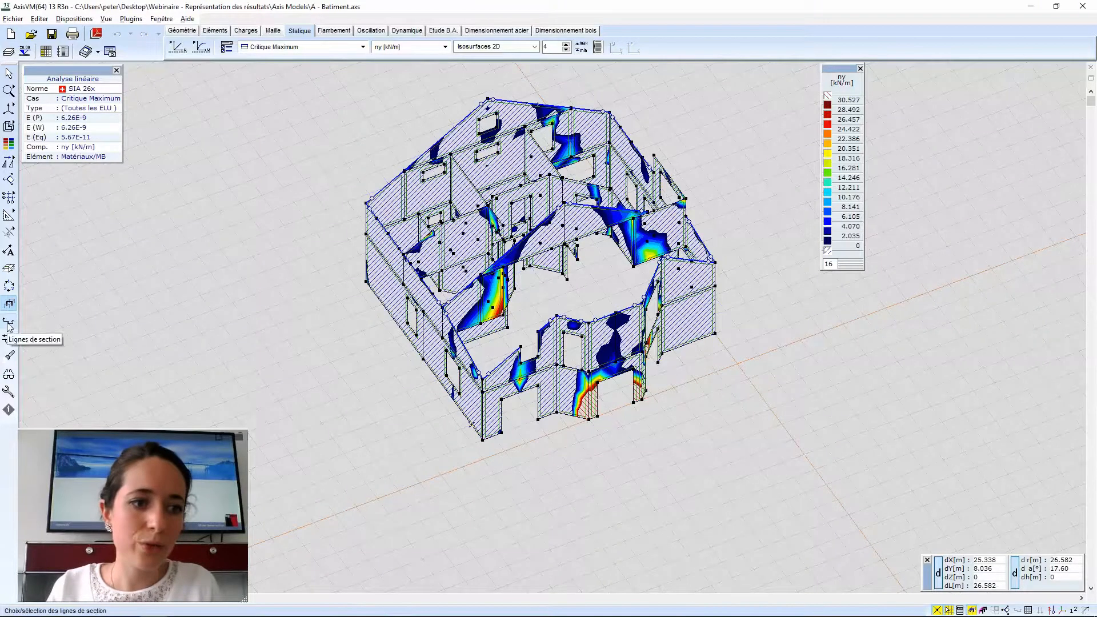
{"action": "left_click", "coordinate": [9, 323]}
{"action": "left_click_drag", "start_coordinate": [823, 76], "coordinate": [348, 99]}
{"action": "left_click", "coordinate": [312, 344]}
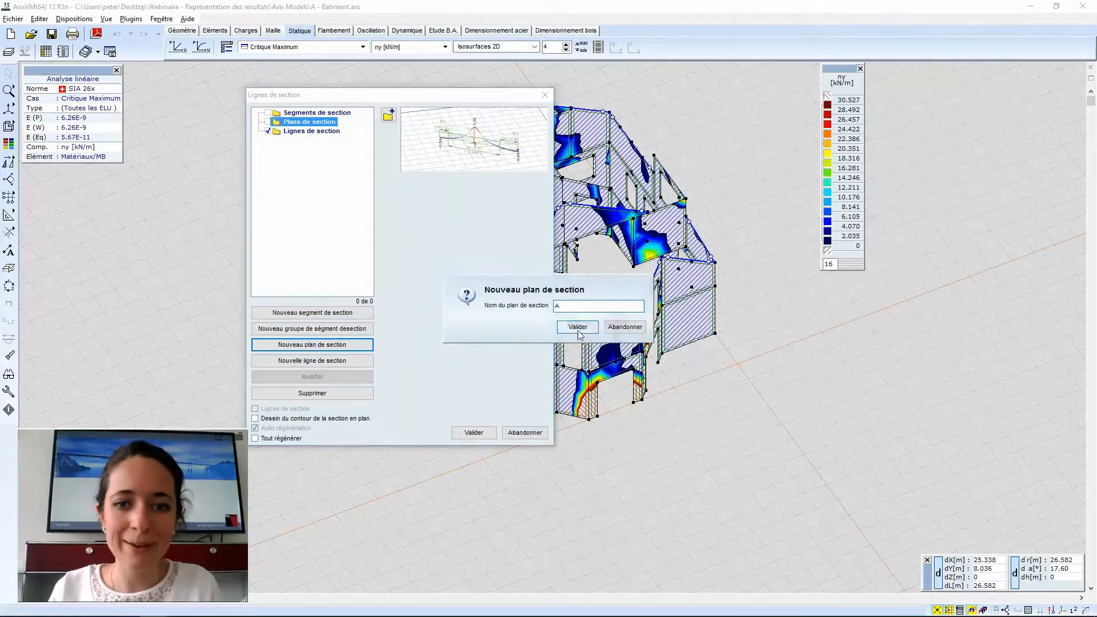
{"action": "left_click", "coordinate": [579, 329]}
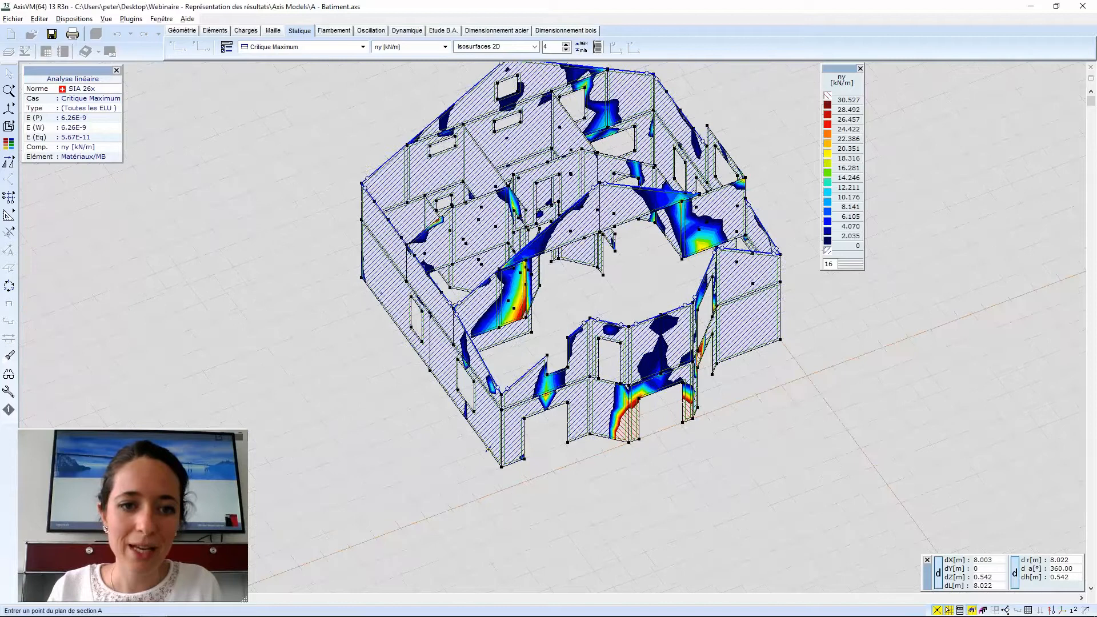
Define section plane A horizontally by three outer wall corner points just above the wall base, and accept it for display.
{"action": "middle_click_drag", "start_coordinate": [672, 370], "coordinate": [666, 373]}
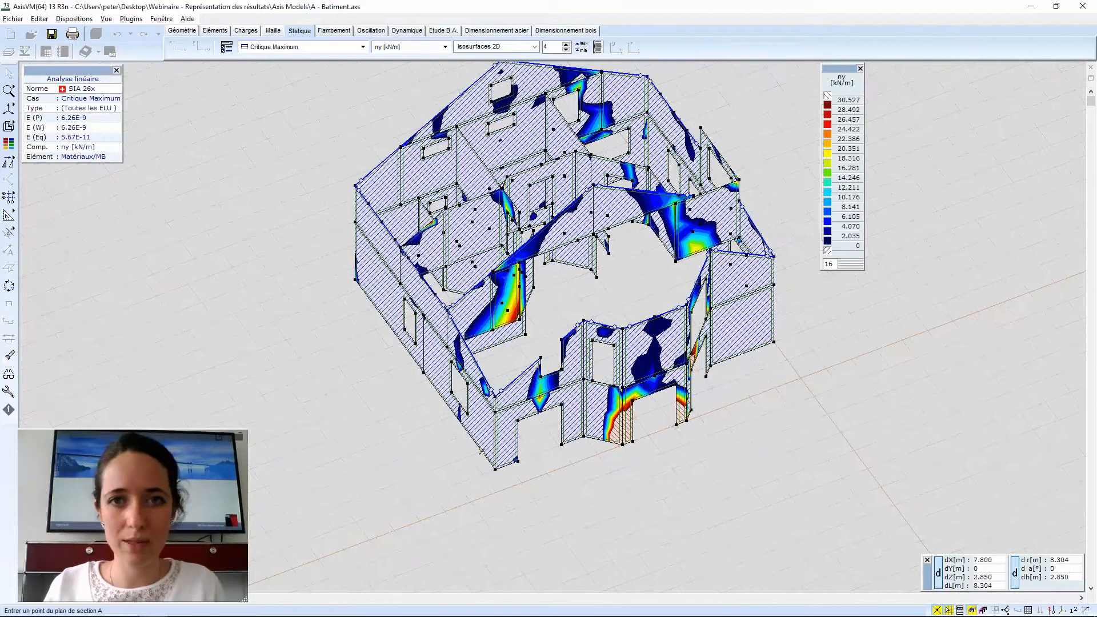
{"action": "left_click", "coordinate": [356, 273]}
{"action": "scroll", "coordinate": [356, 273], "scroll_direction": "up", "scroll_amount": 3}
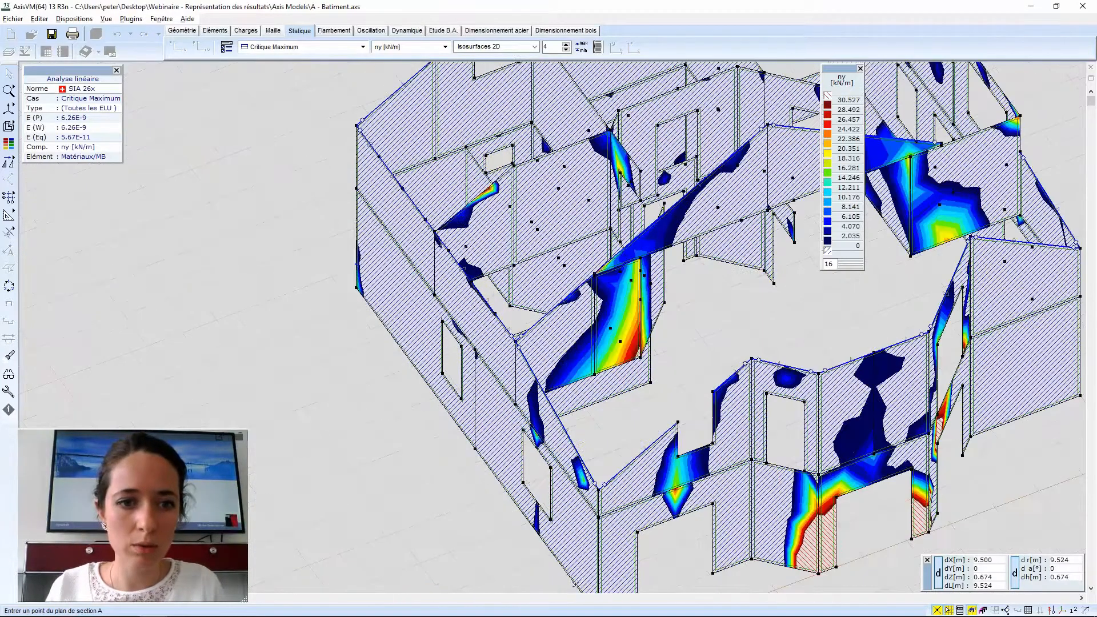
{"action": "scroll", "coordinate": [557, 523], "scroll_direction": "down", "scroll_amount": 1}
{"action": "middle_click_drag", "start_coordinate": [558, 523], "coordinate": [453, 388]}
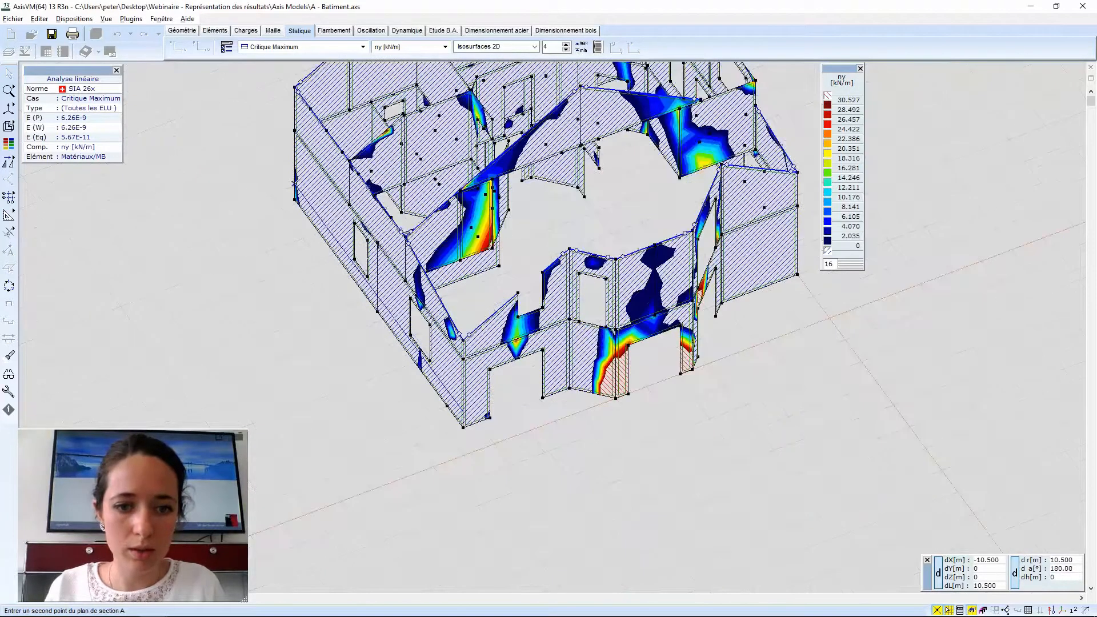
{"action": "left_click", "coordinate": [463, 412]}
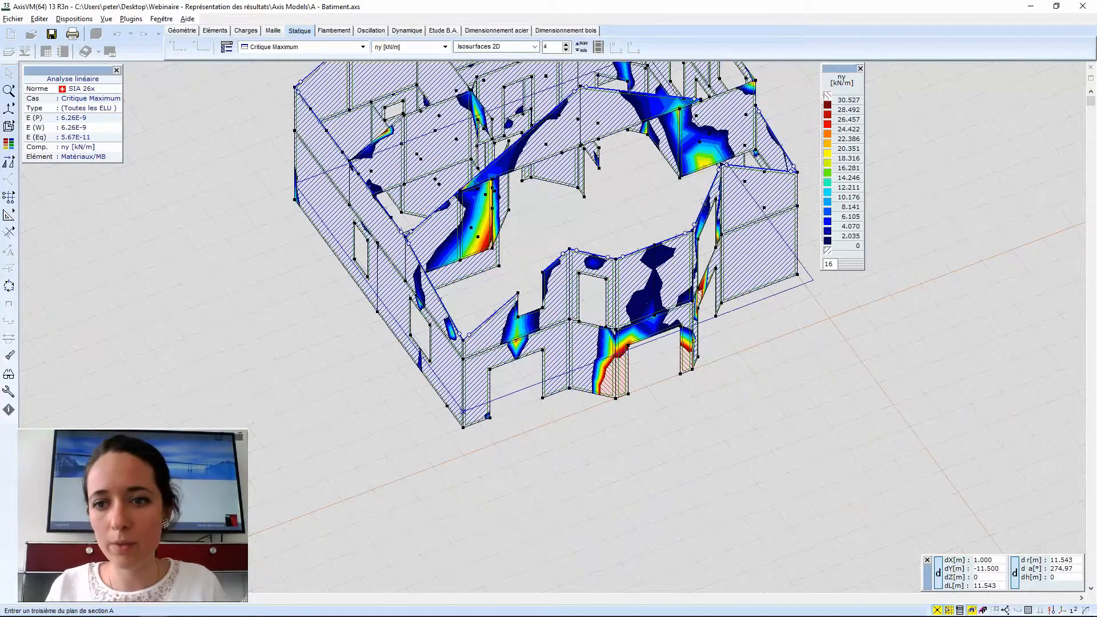
{"action": "left_click", "coordinate": [801, 265]}
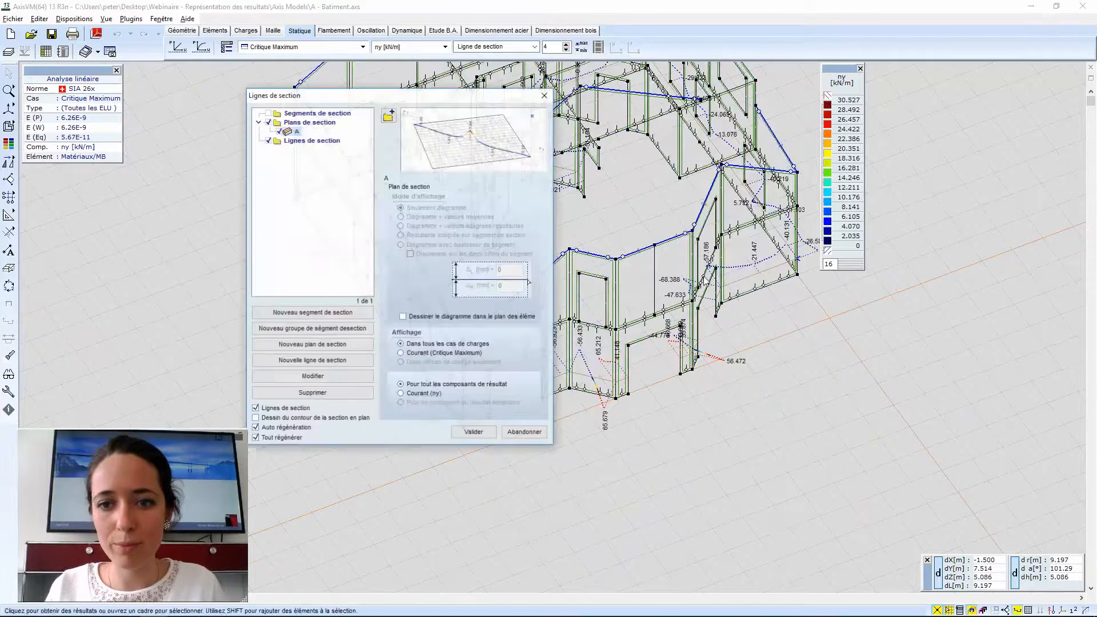
{"action": "left_click", "coordinate": [474, 432]}
Show the ny section diagrams of the masonry walls in plan, projected on the X-Y plane.
{"action": "scroll", "coordinate": [612, 216], "scroll_direction": "down", "scroll_amount": 1}
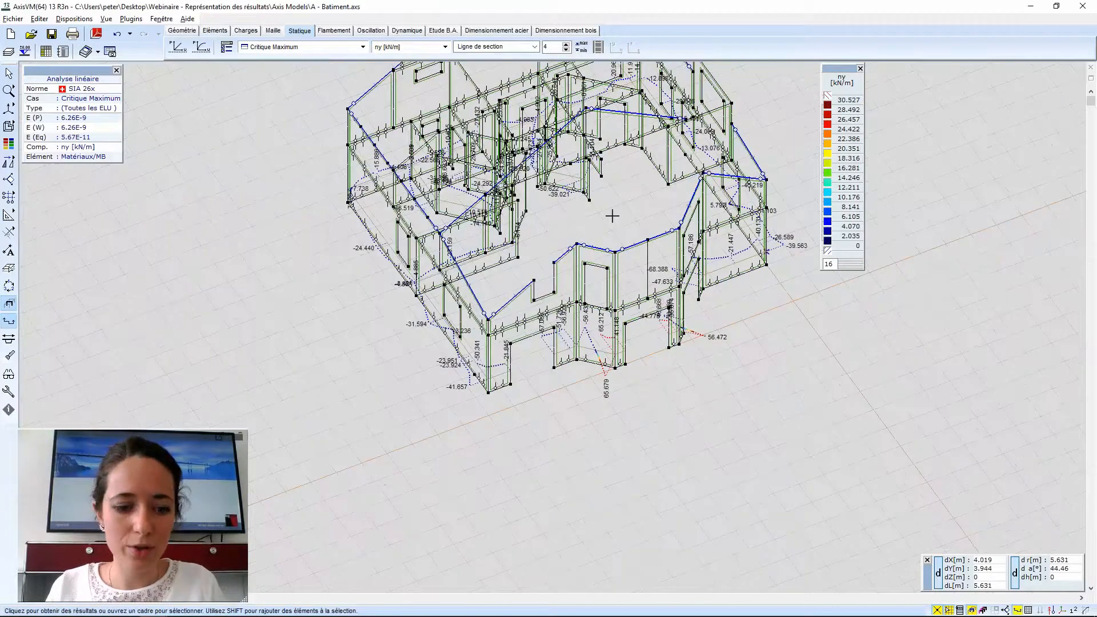
{"action": "middle_click_drag", "start_coordinate": [612, 216], "coordinate": [584, 237], "text": "alt"}
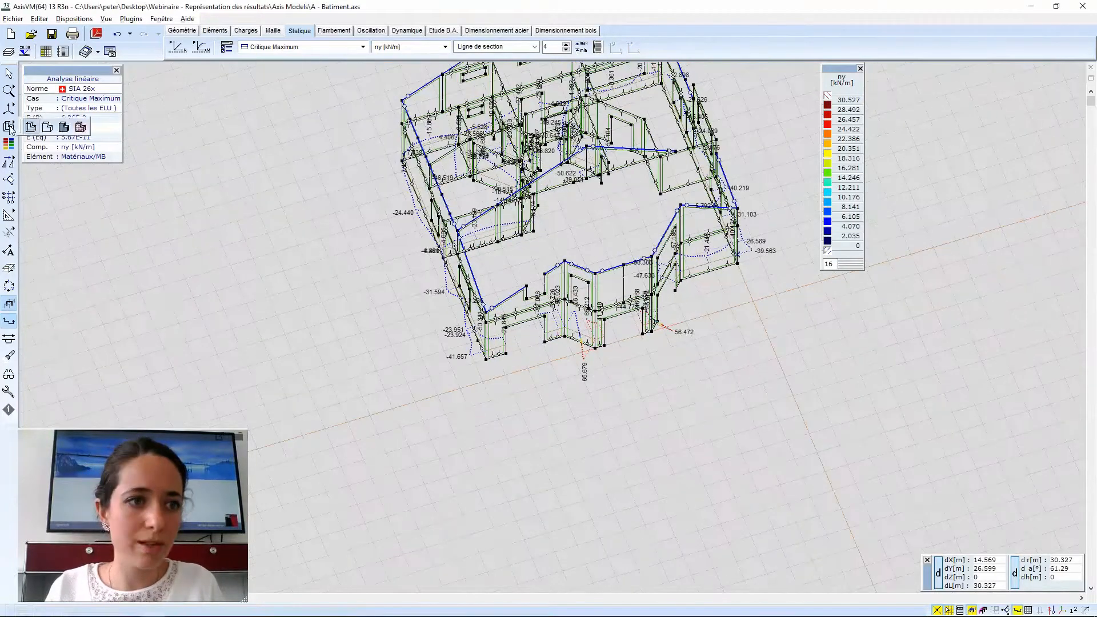
{"action": "mouse_move", "coordinate": [10, 108]}
{"action": "left_click", "coordinate": [46, 110]}
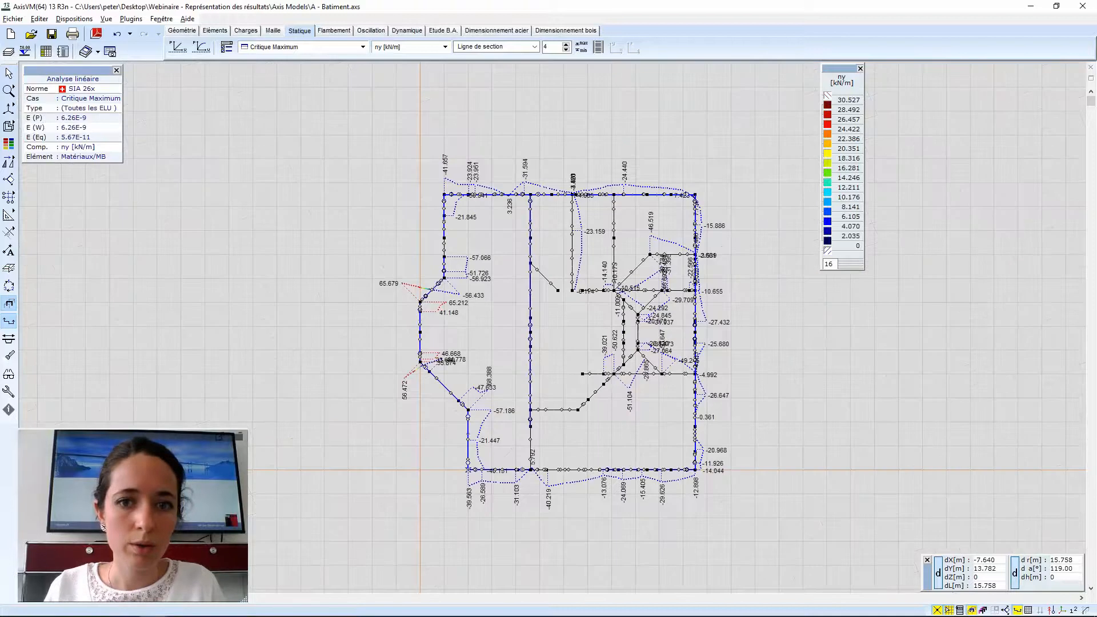
{"action": "scroll", "coordinate": [559, 304], "scroll_direction": "up", "scroll_amount": 1}
{"action": "middle_click_drag", "start_coordinate": [591, 334], "coordinate": [566, 287]}
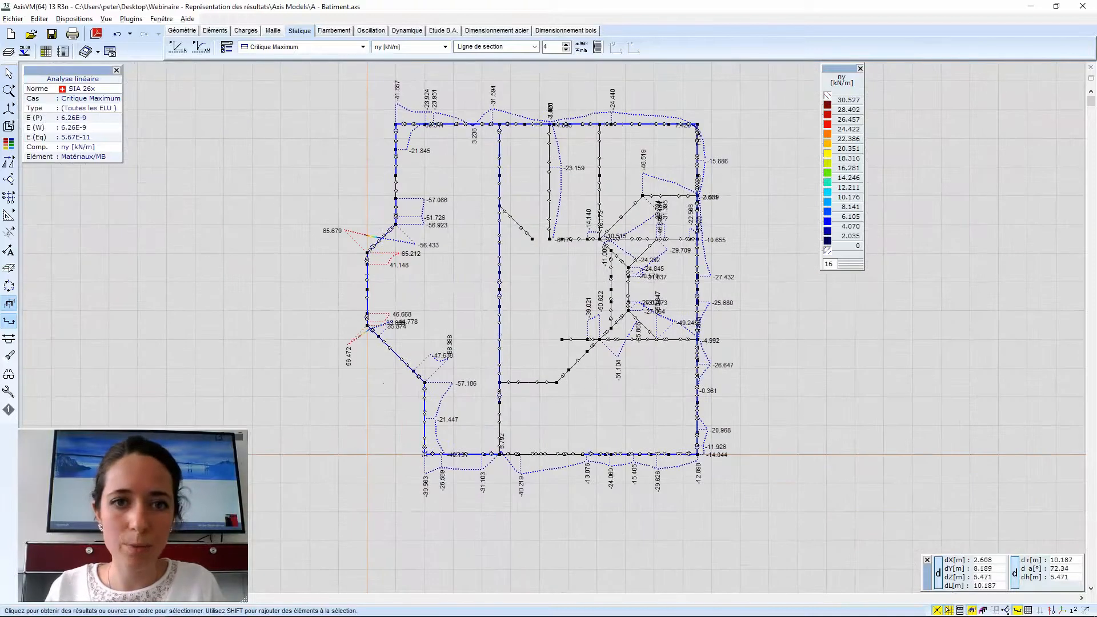
Compare the ny section diagrams under Critique Minimum with those under Critique Maximum, ending on Critique Maximum.
{"action": "left_click", "coordinate": [362, 46]}
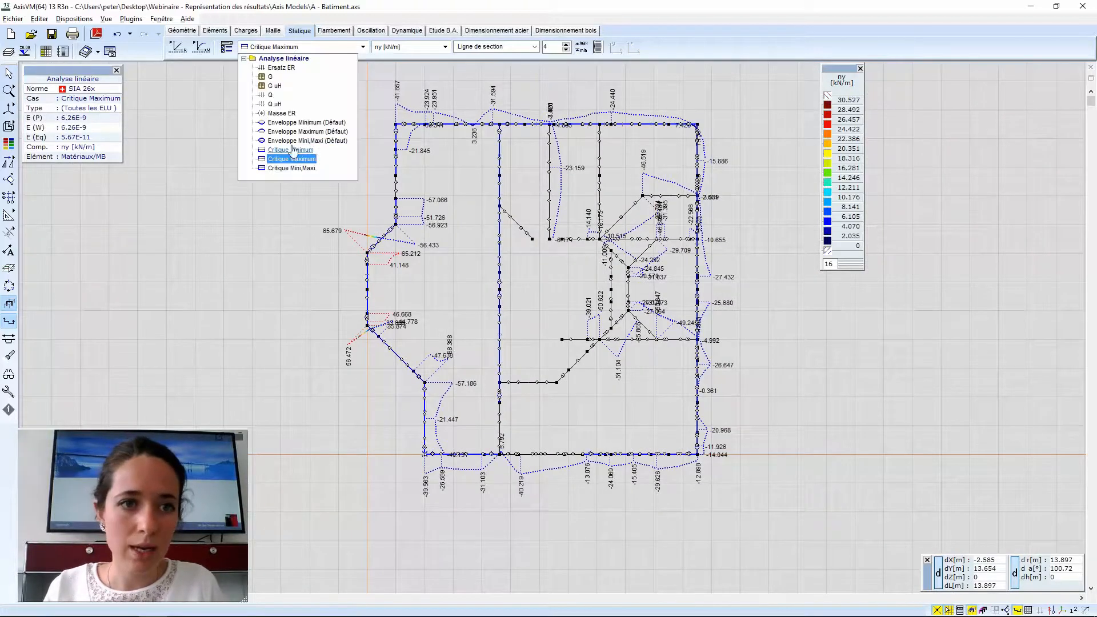
{"action": "left_click", "coordinate": [296, 154]}
{"action": "left_click", "coordinate": [362, 47]}
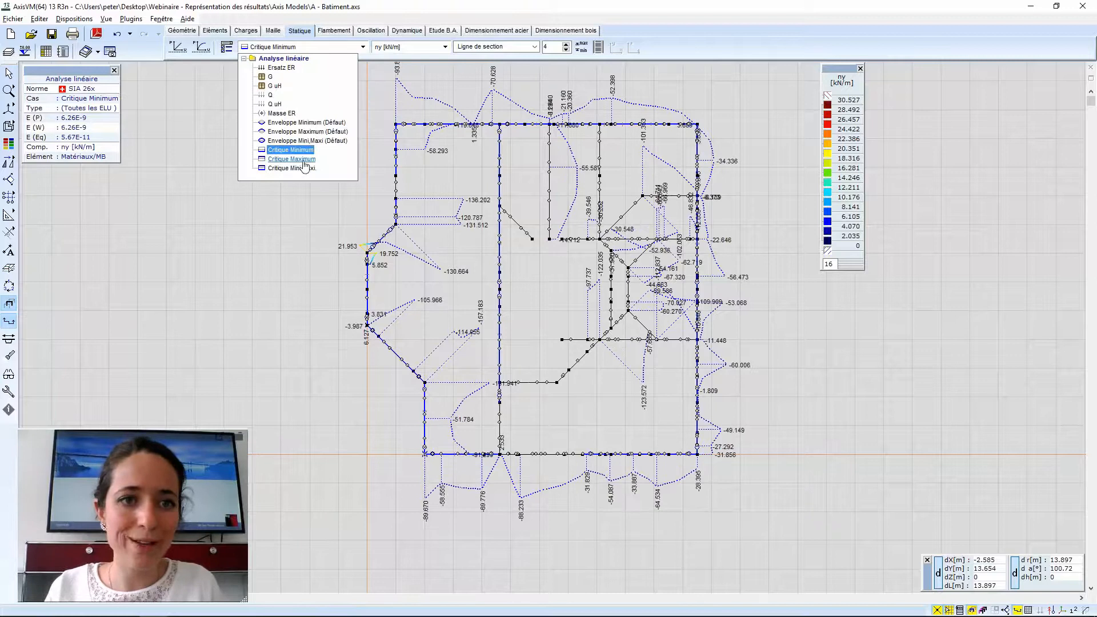
{"action": "left_click", "coordinate": [297, 145]}
Set the ny colour legend limits to the minimum and maximum of the displayed parts.
{"action": "left_click", "coordinate": [840, 171]}
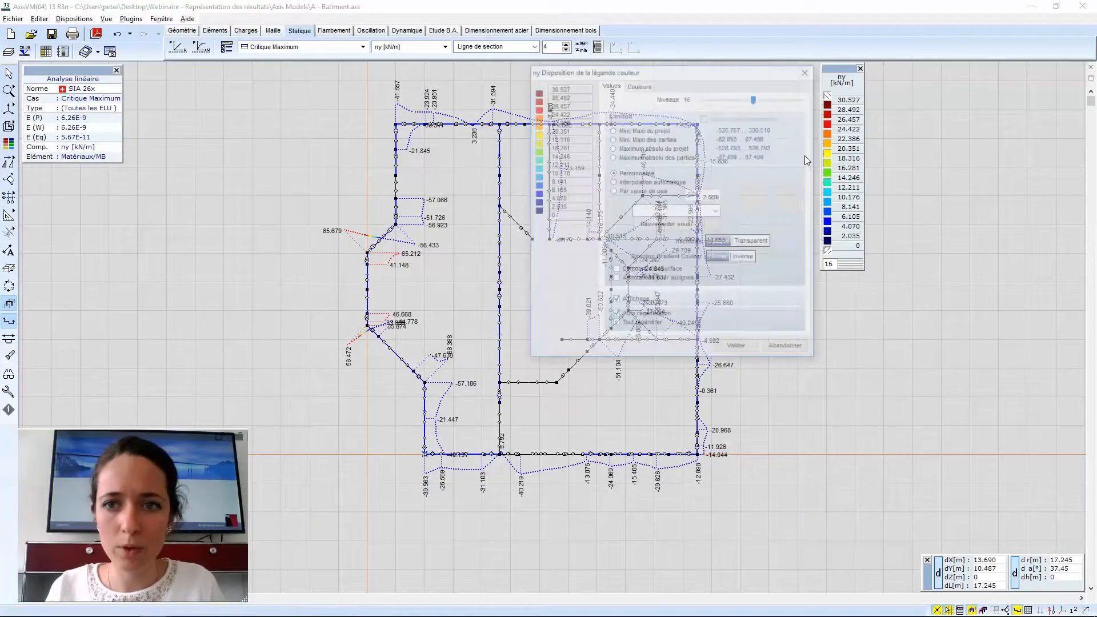
{"action": "left_click", "coordinate": [636, 138]}
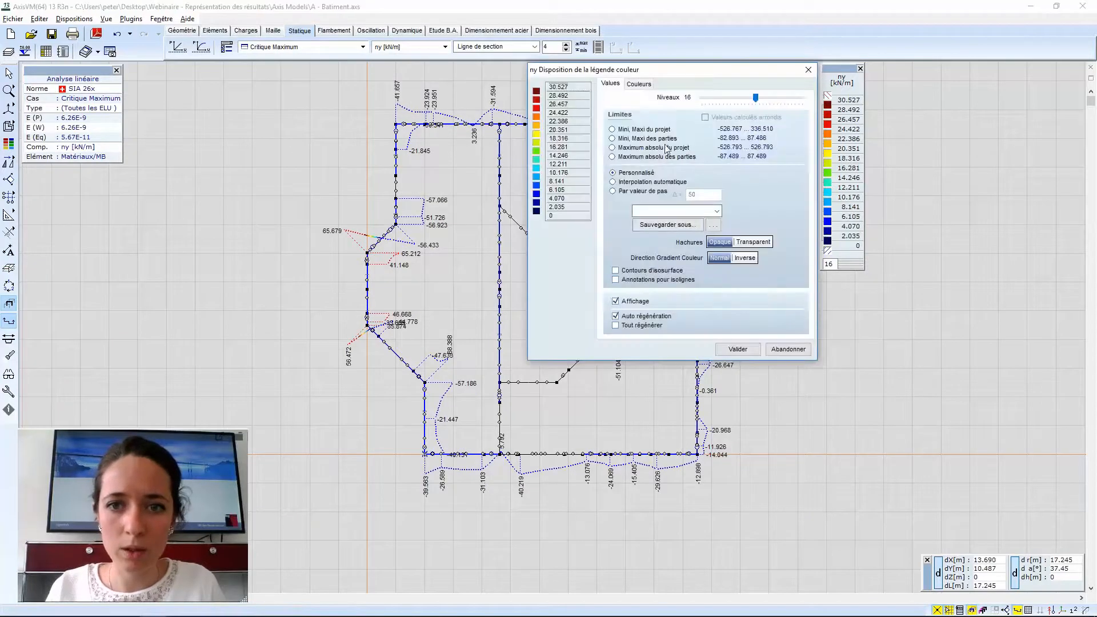
{"action": "left_click", "coordinate": [739, 350]}
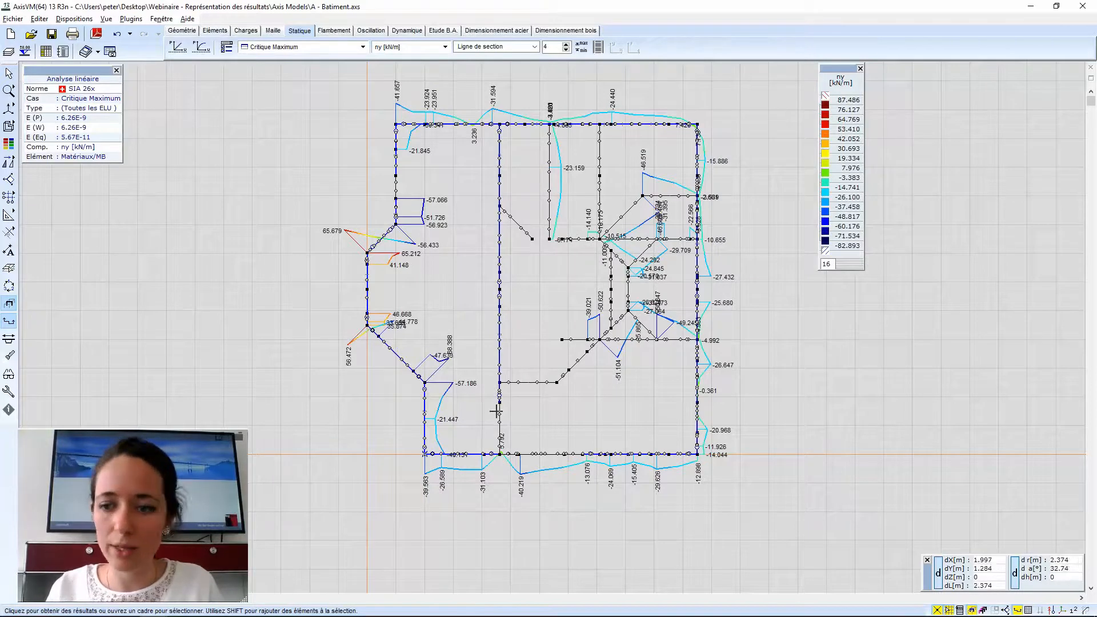
Turn off the writing of result values on lines for the section diagrams.
{"action": "left_click", "coordinate": [1073, 611]}
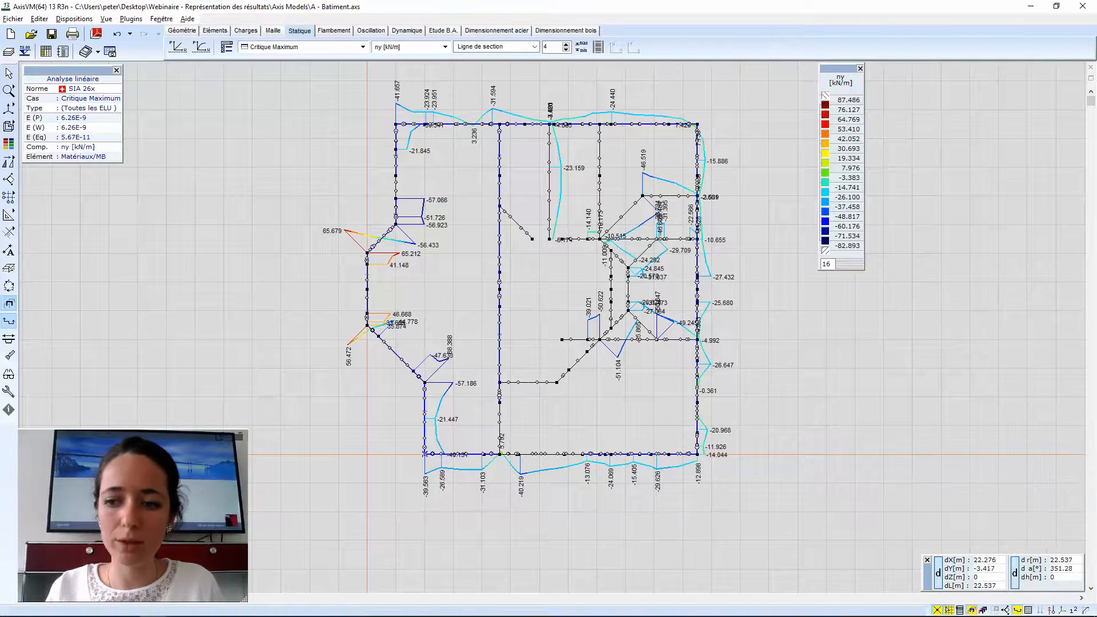
{"action": "mouse_move", "coordinate": [1075, 612]}
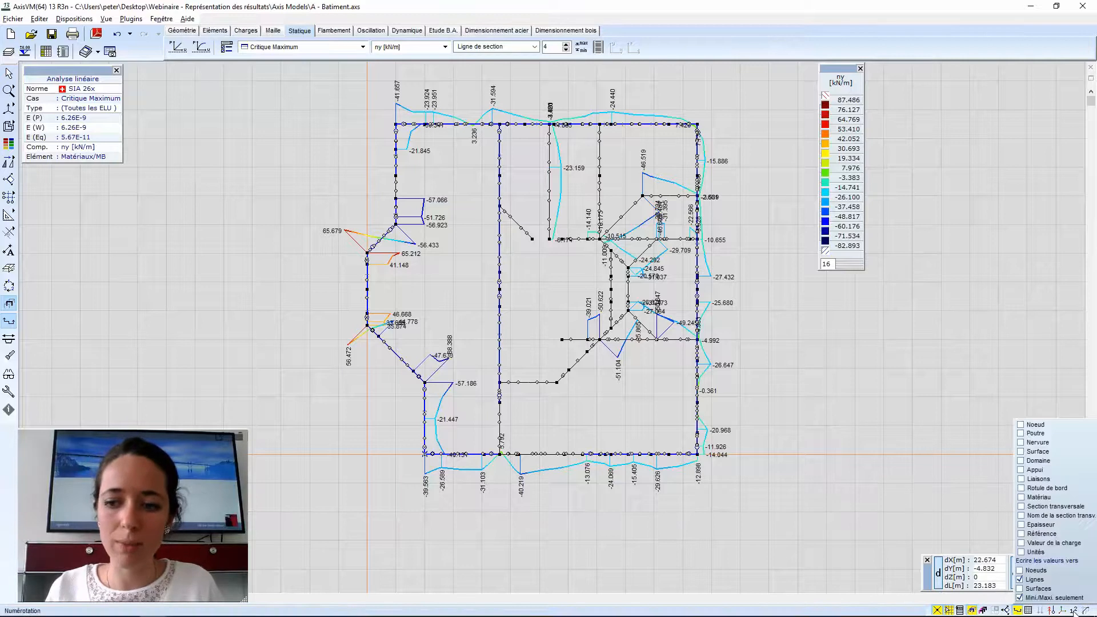
{"action": "left_click", "coordinate": [1021, 581]}
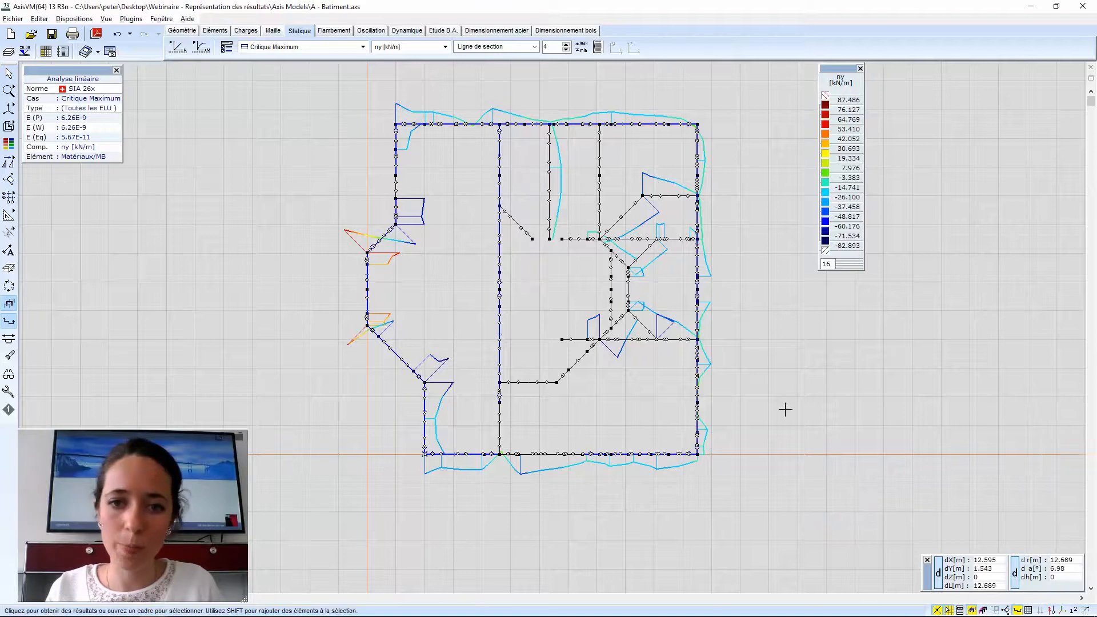
Hide the MB material part and display only the user-defined part 02 Fassade.
{"action": "scroll", "coordinate": [534, 229], "scroll_direction": "up", "scroll_amount": 1}
{"action": "scroll", "coordinate": [534, 231], "scroll_direction": "down", "scroll_amount": 1}
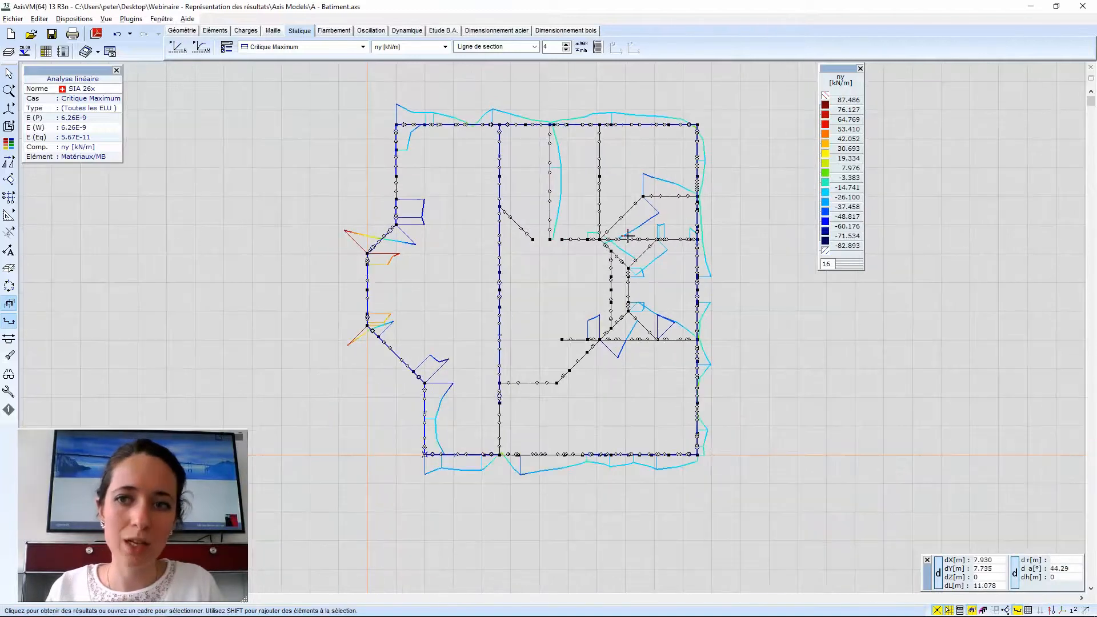
{"action": "middle_click_drag", "start_coordinate": [574, 235], "coordinate": [605, 249]}
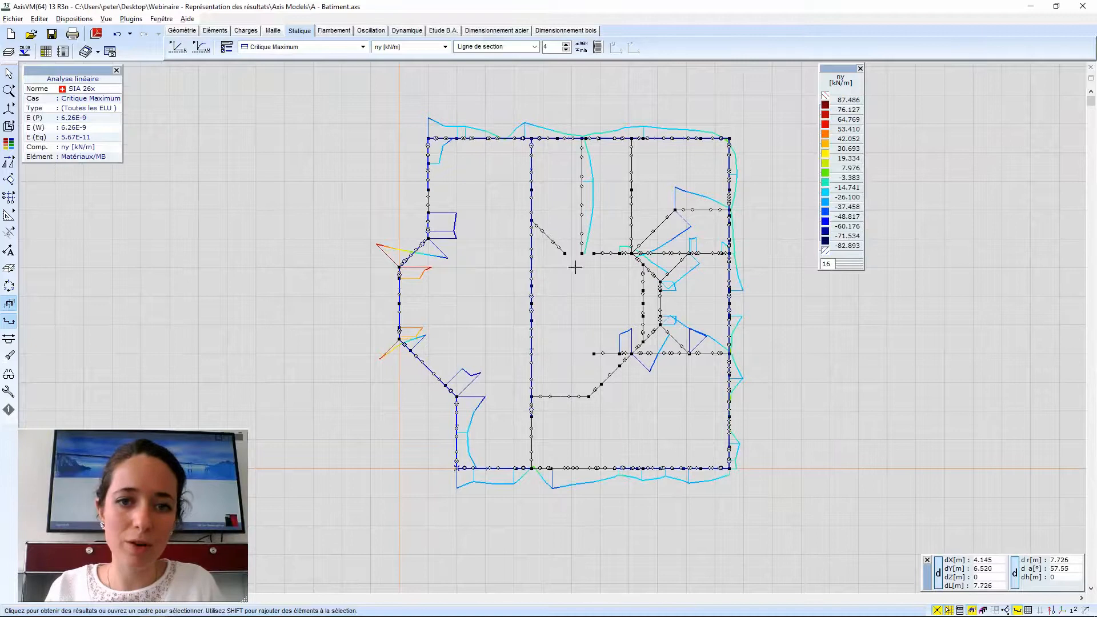
{"action": "middle_click_drag", "start_coordinate": [524, 315], "coordinate": [526, 283]}
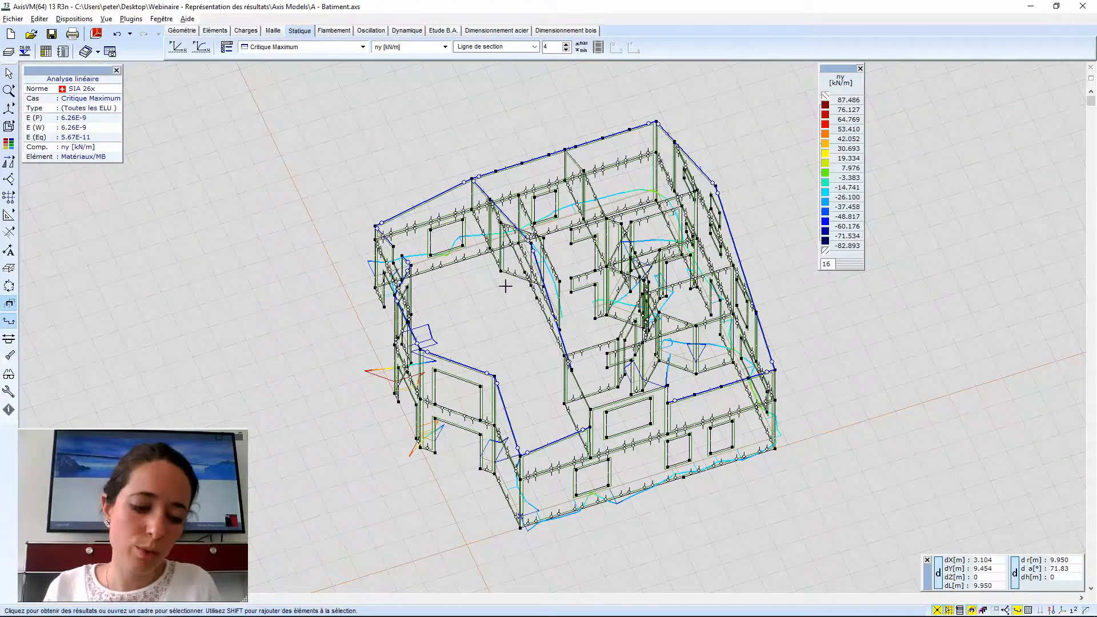
{"action": "middle_click_drag", "start_coordinate": [506, 286], "coordinate": [499, 353]}
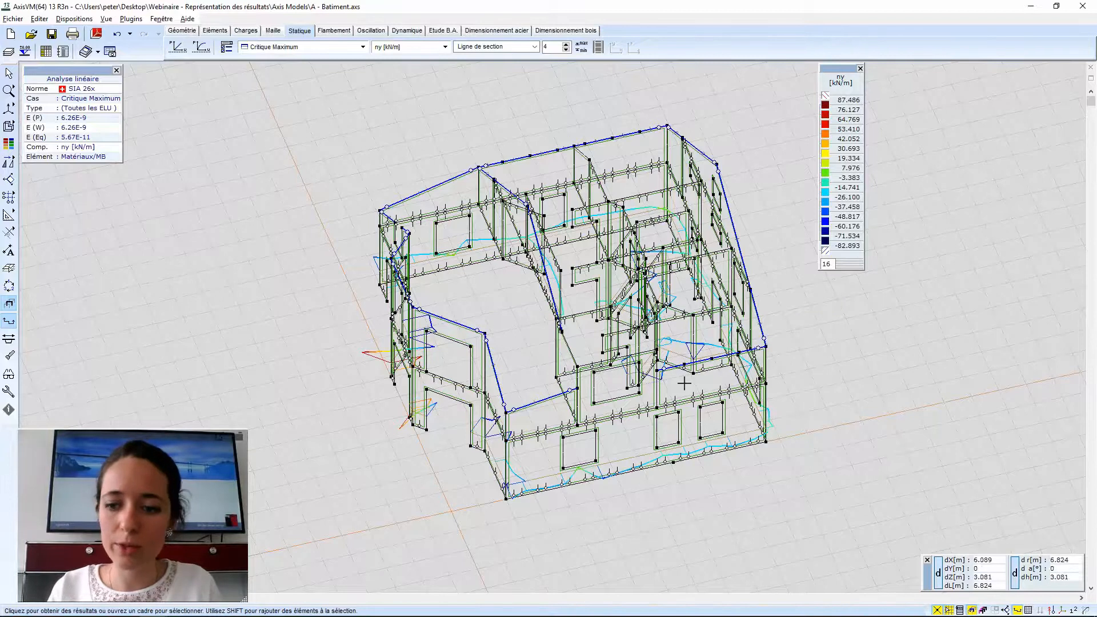
{"action": "left_click", "coordinate": [972, 611]}
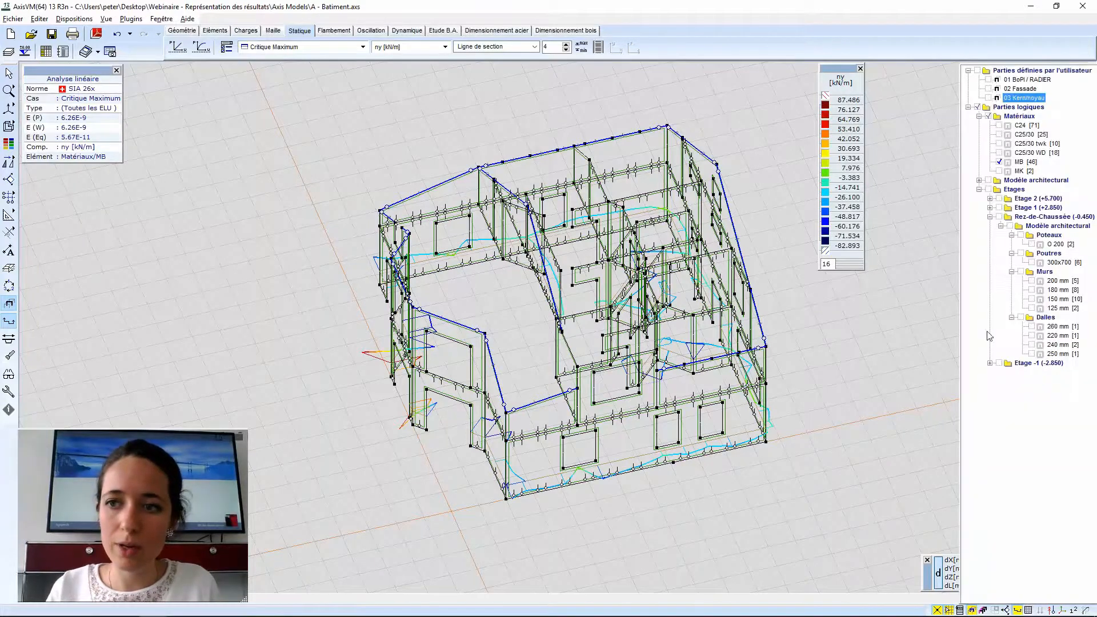
{"action": "left_click", "coordinate": [1000, 163]}
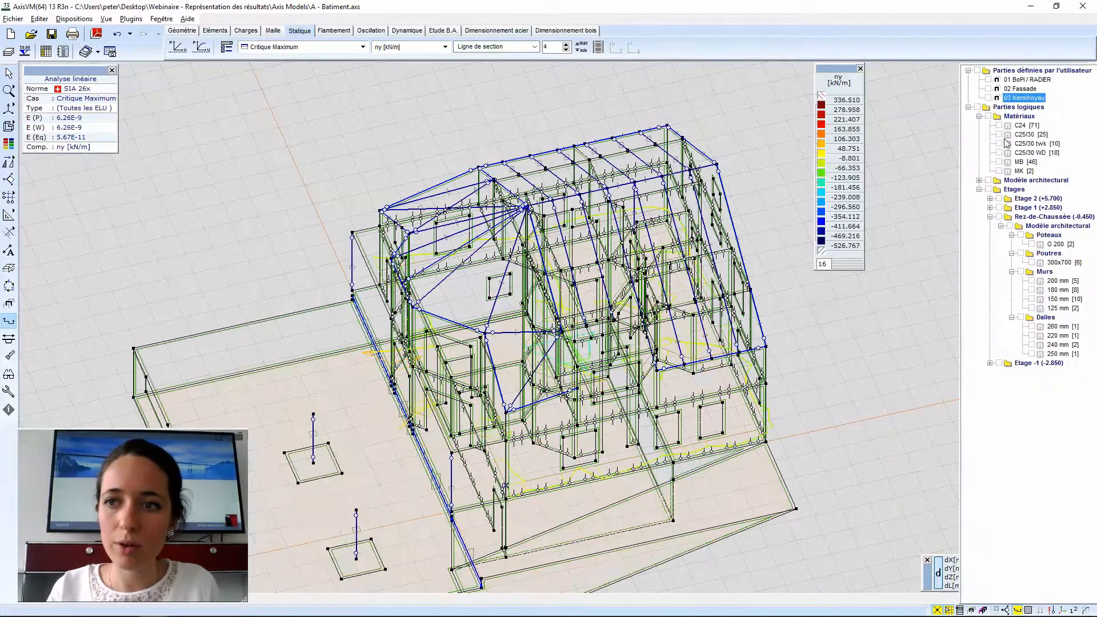
{"action": "left_click", "coordinate": [989, 89]}
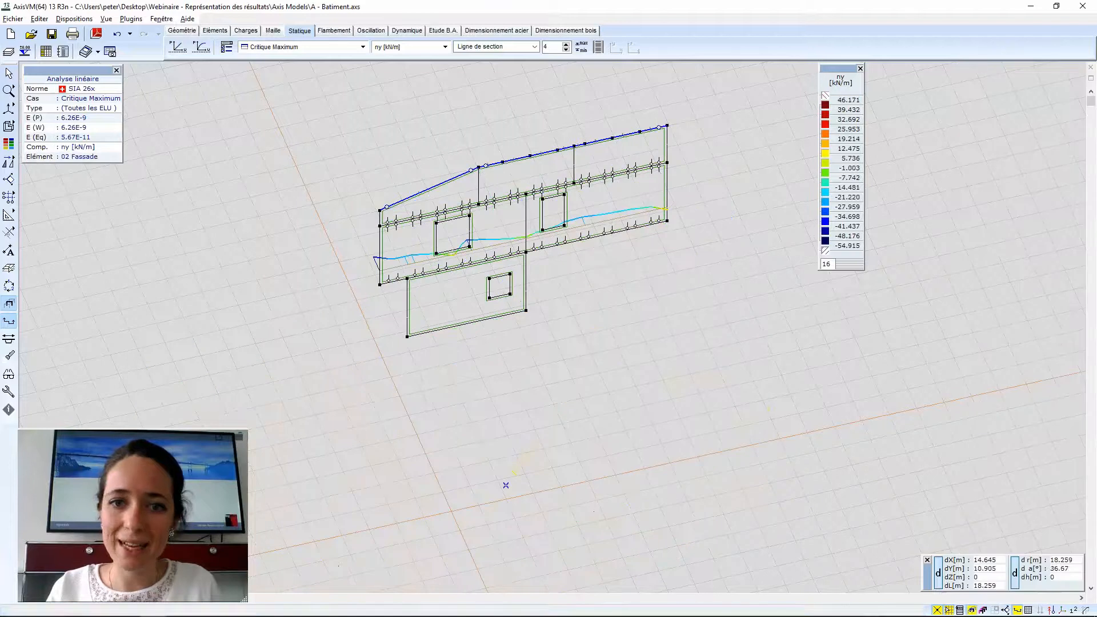
Turn off the section line display and show the 02 Fassade wall in elevation on the X-Z plane.
{"action": "left_click", "coordinate": [1018, 610]}
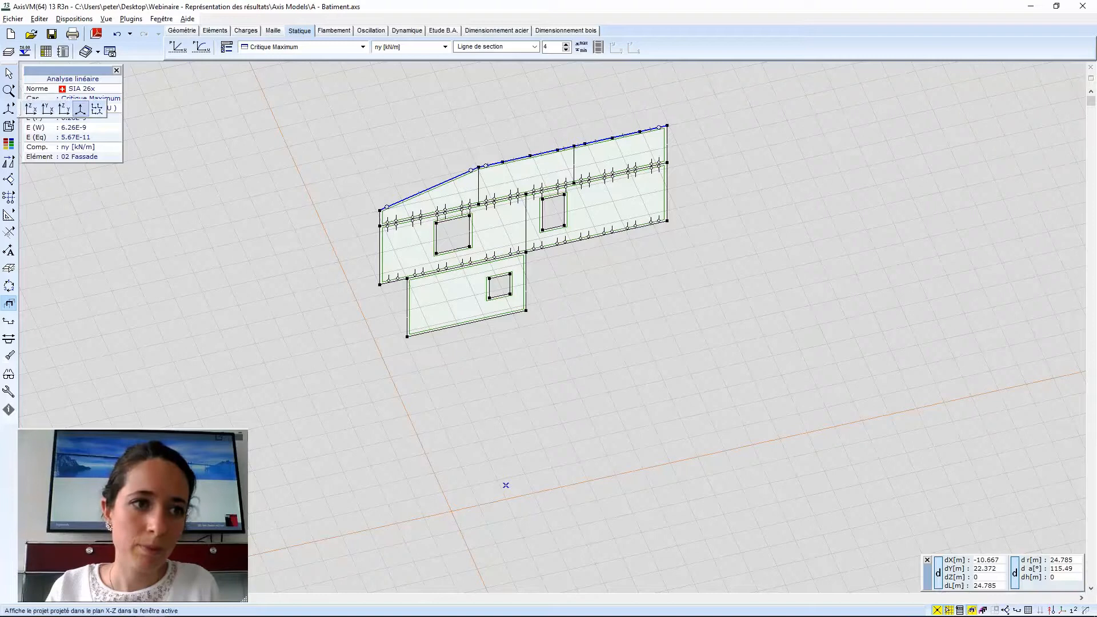
{"action": "left_click", "coordinate": [31, 110]}
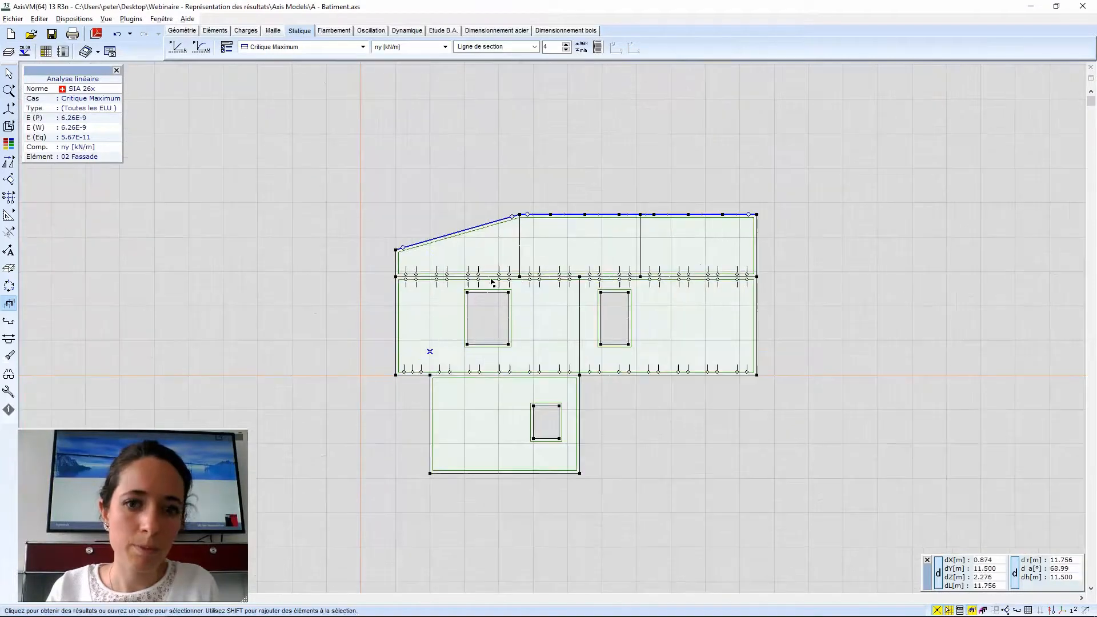
{"action": "scroll", "coordinate": [492, 281], "scroll_direction": "up", "scroll_amount": 4}
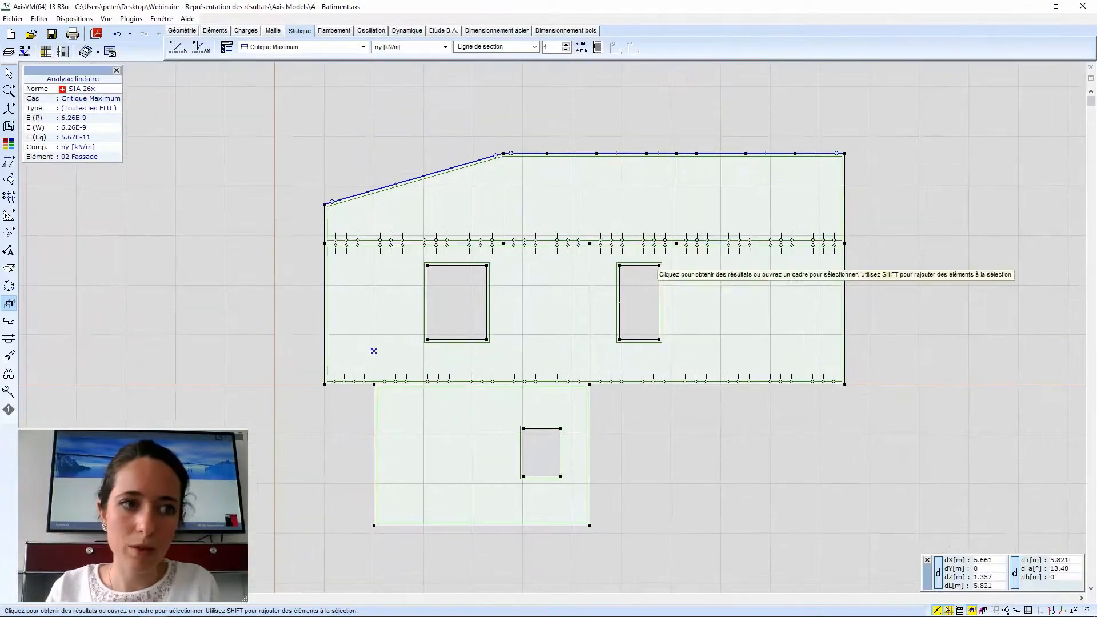
{"action": "scroll", "coordinate": [676, 455], "scroll_direction": "up", "scroll_amount": 3}
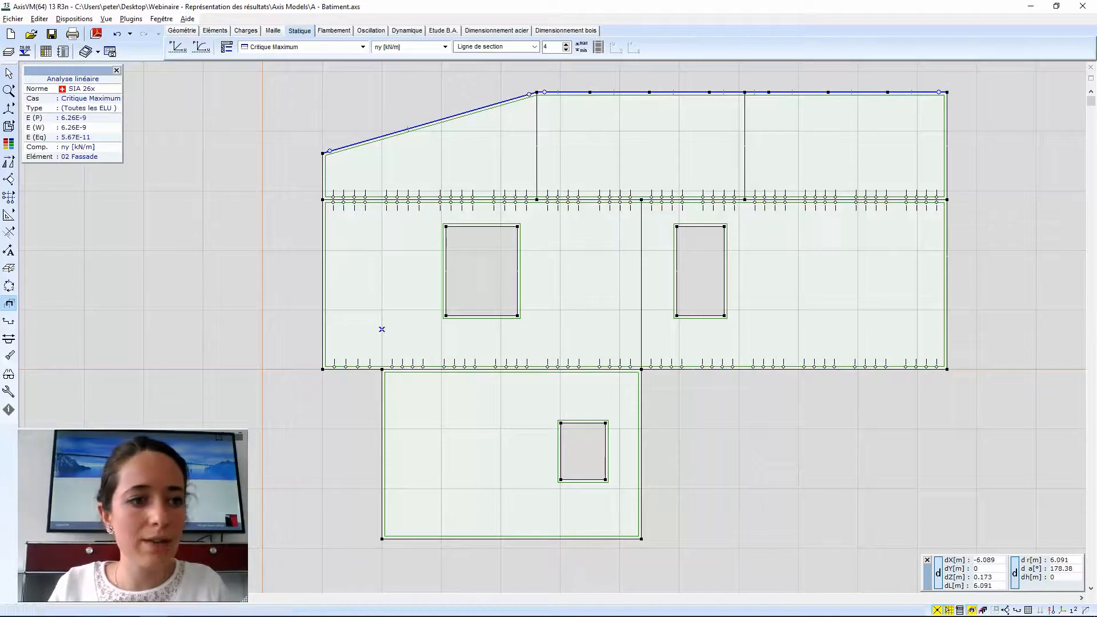
Switch off section plane A and create a new section segment group named A.
{"action": "left_click", "coordinate": [9, 323]}
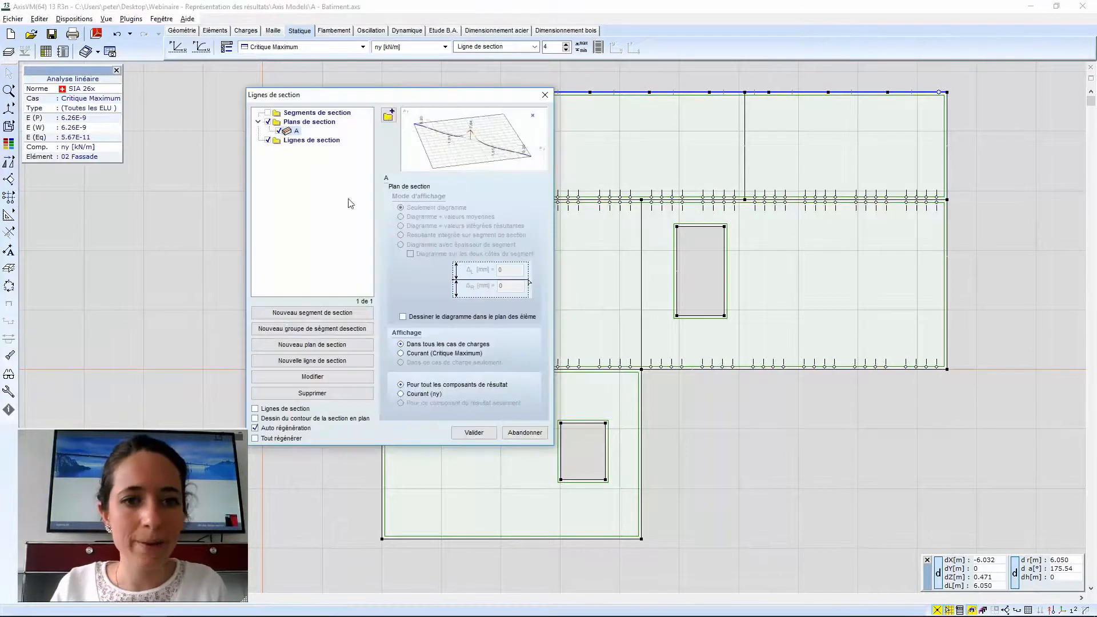
{"action": "left_click", "coordinate": [280, 132]}
{"action": "left_click", "coordinate": [288, 330]}
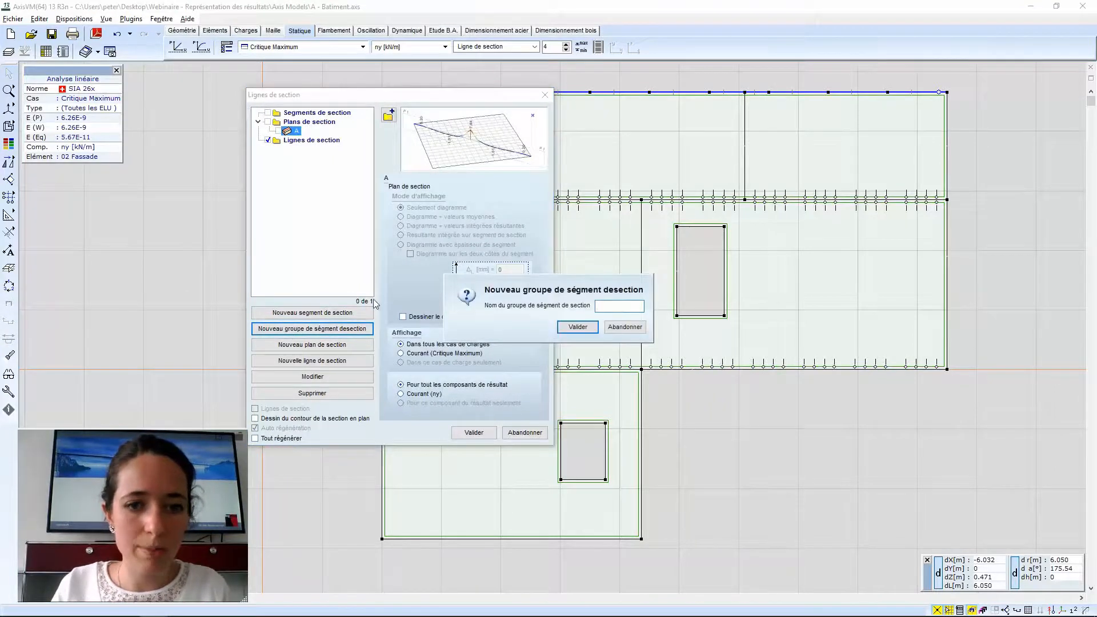
{"action": "left_click", "coordinate": [578, 327]}
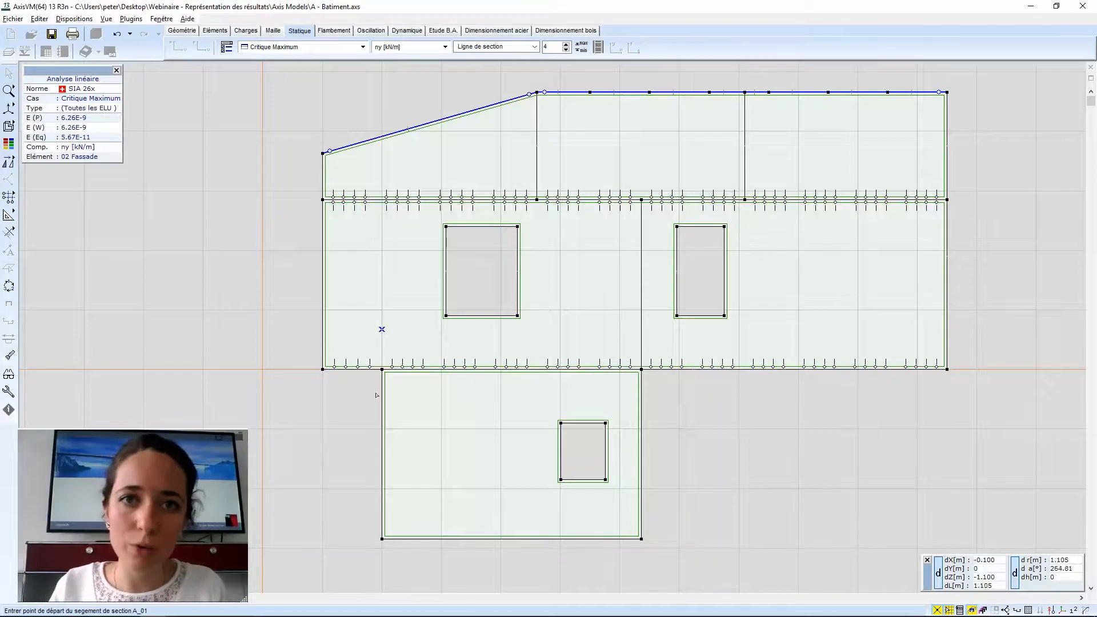
Draw two horizontal section segments across the full width of the lowest storey wall, just above its base and just below its upper edge.
{"action": "left_click", "coordinate": [383, 527]}
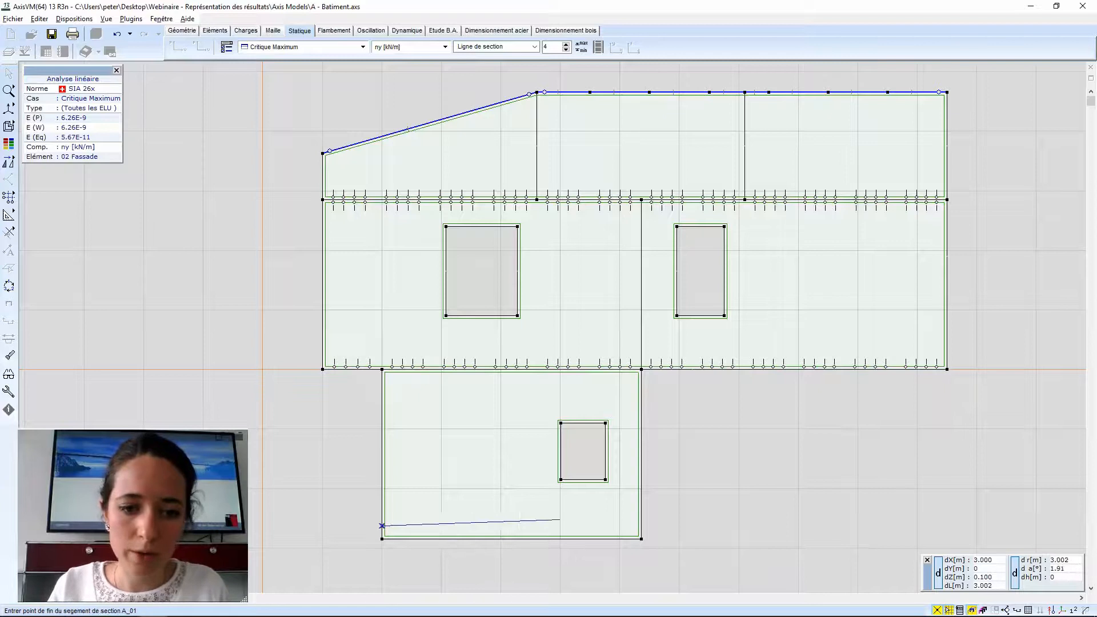
{"action": "left_click", "coordinate": [641, 526]}
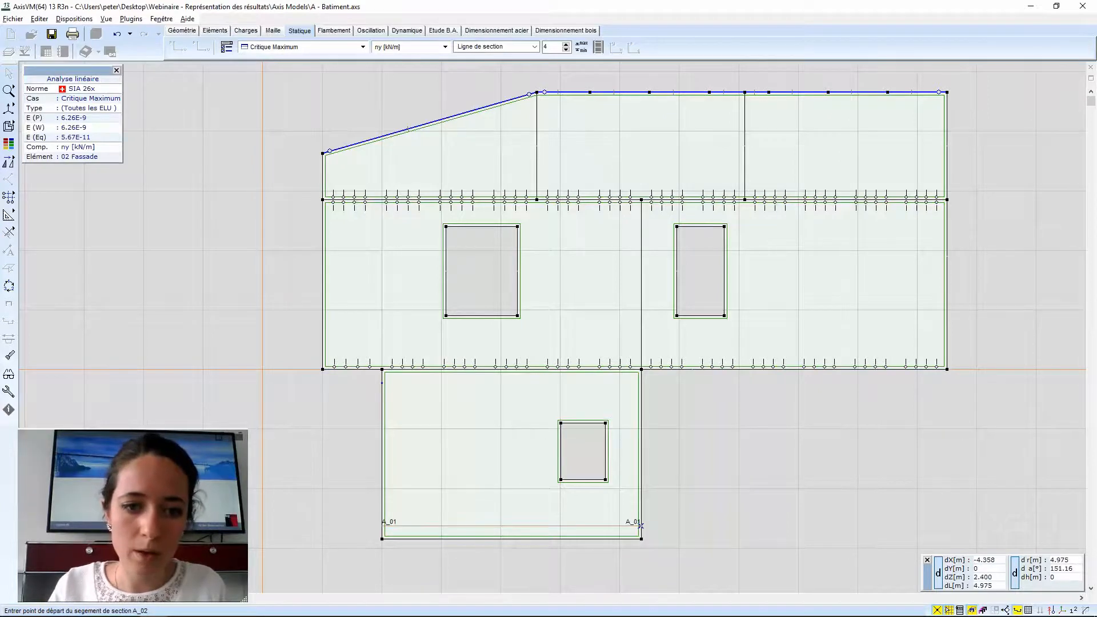
{"action": "left_click", "coordinate": [382, 383]}
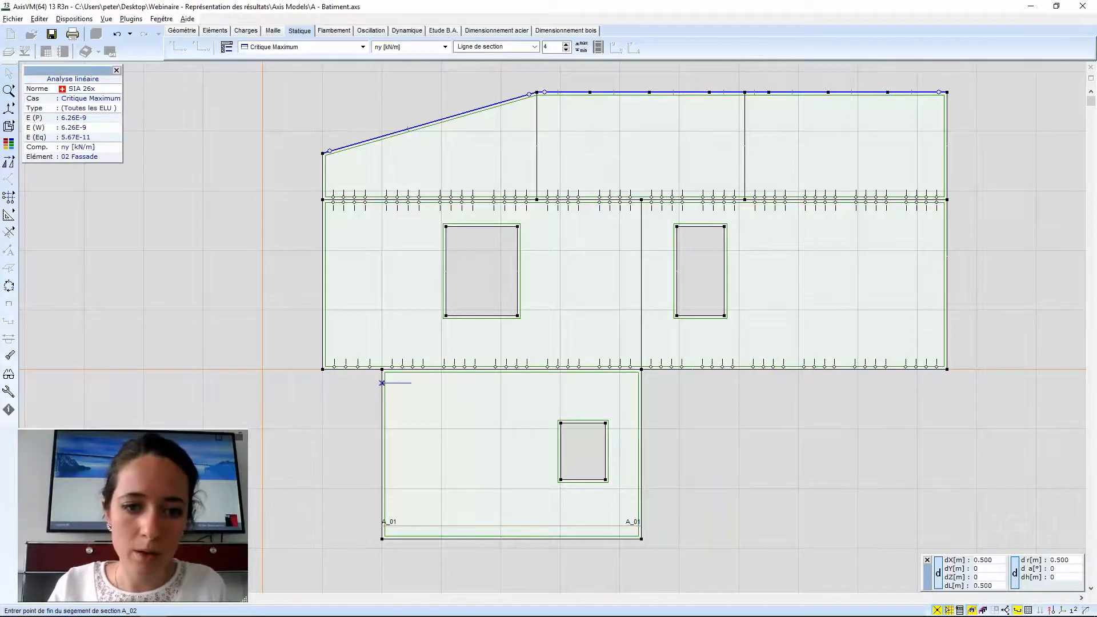
{"action": "left_click", "coordinate": [641, 383]}
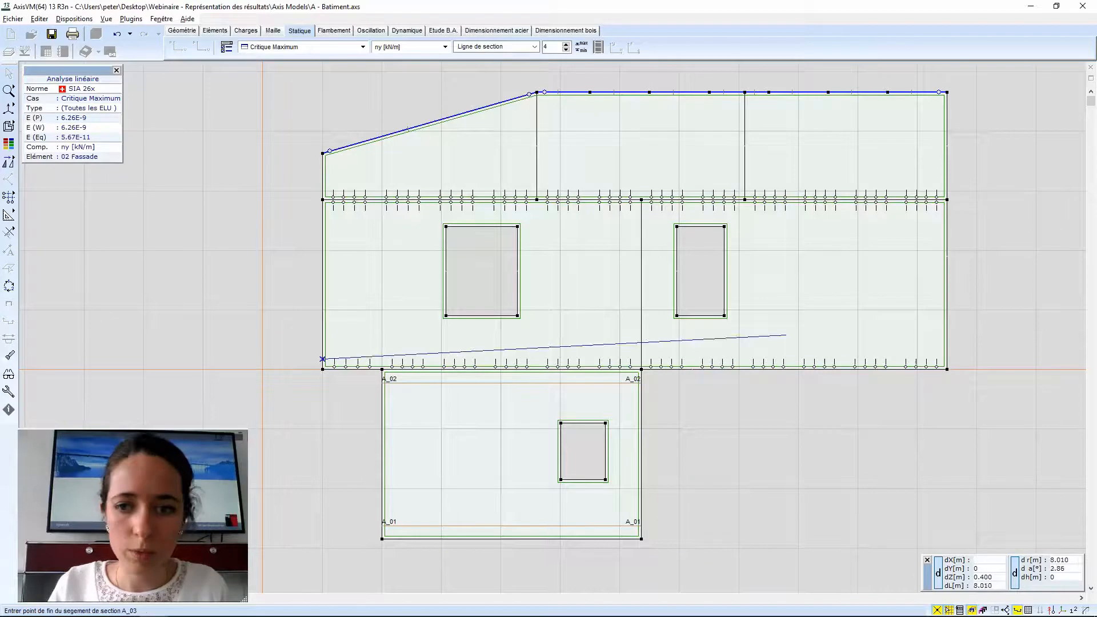
Draw two horizontal section segments across the full 10.5 m width of the middle storey, just above its base and just below its upper edge.
{"action": "left_click", "coordinate": [947, 359]}
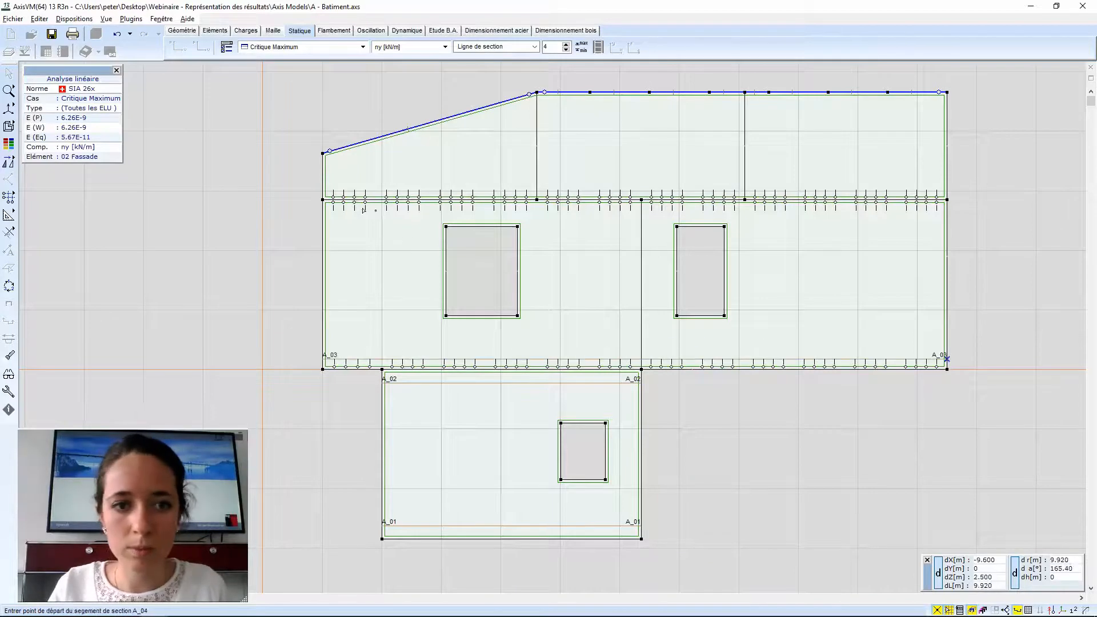
{"action": "left_click", "coordinate": [323, 211]}
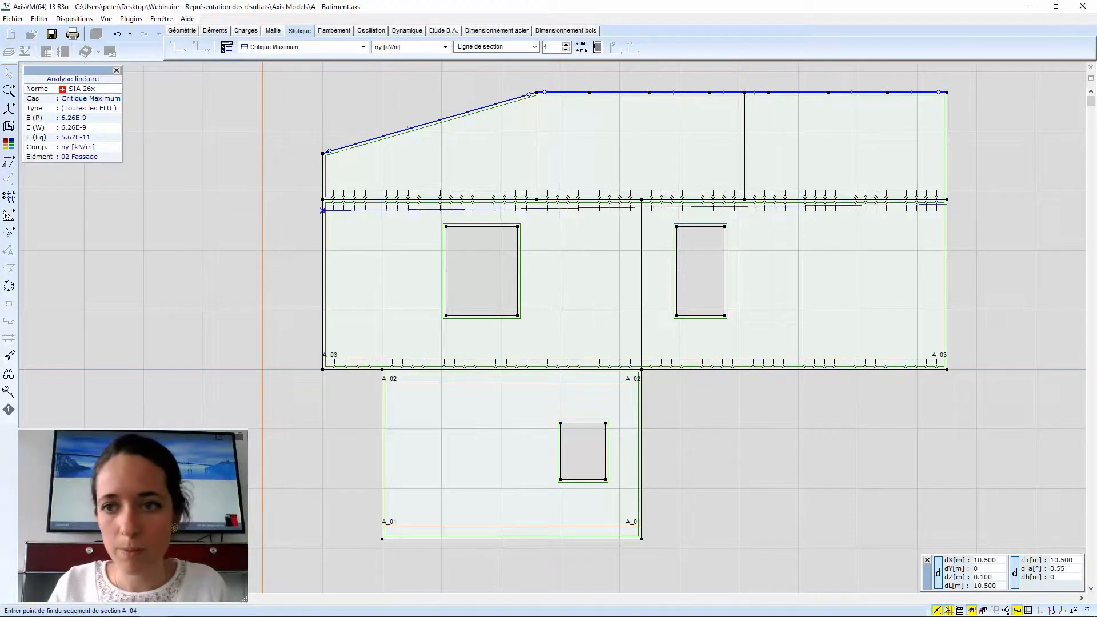
{"action": "left_click", "coordinate": [947, 210]}
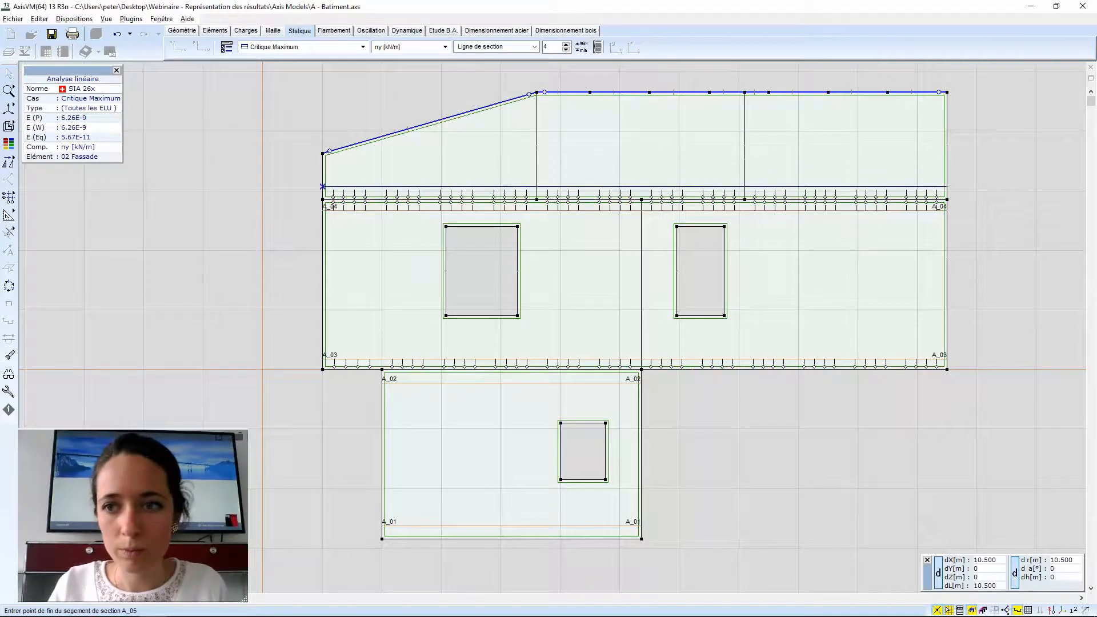
Draw top-storey section segments along the base and just beneath the sloped and flat roof edges, and apply the segment group.
{"action": "left_click", "coordinate": [947, 187]}
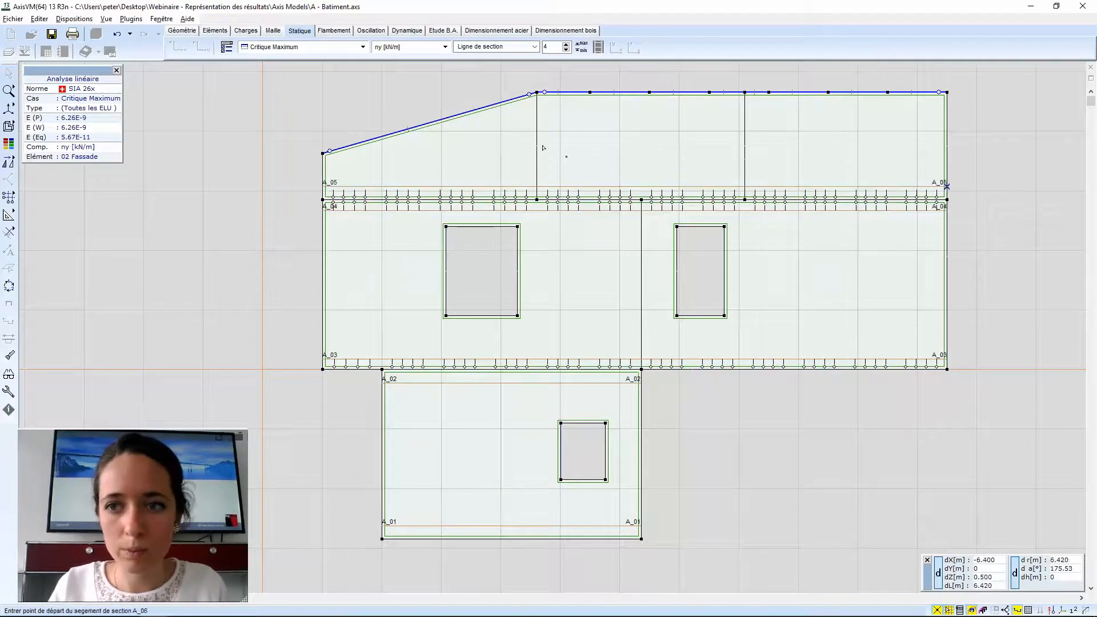
{"action": "left_click", "coordinate": [324, 163]}
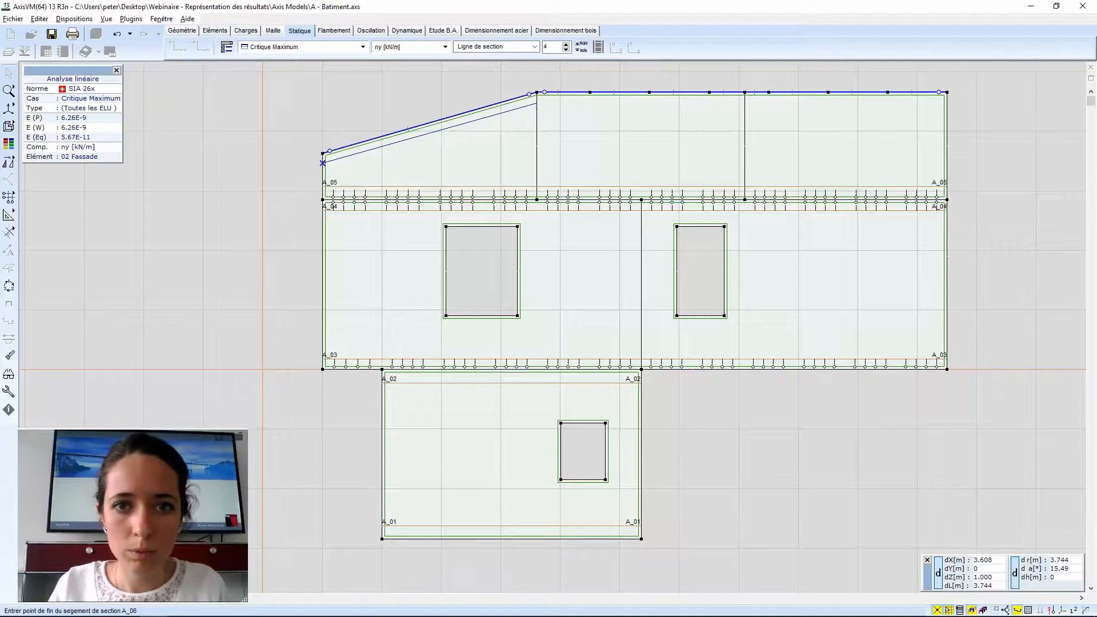
{"action": "left_click", "coordinate": [537, 103]}
{"action": "left_click", "coordinate": [537, 103]}
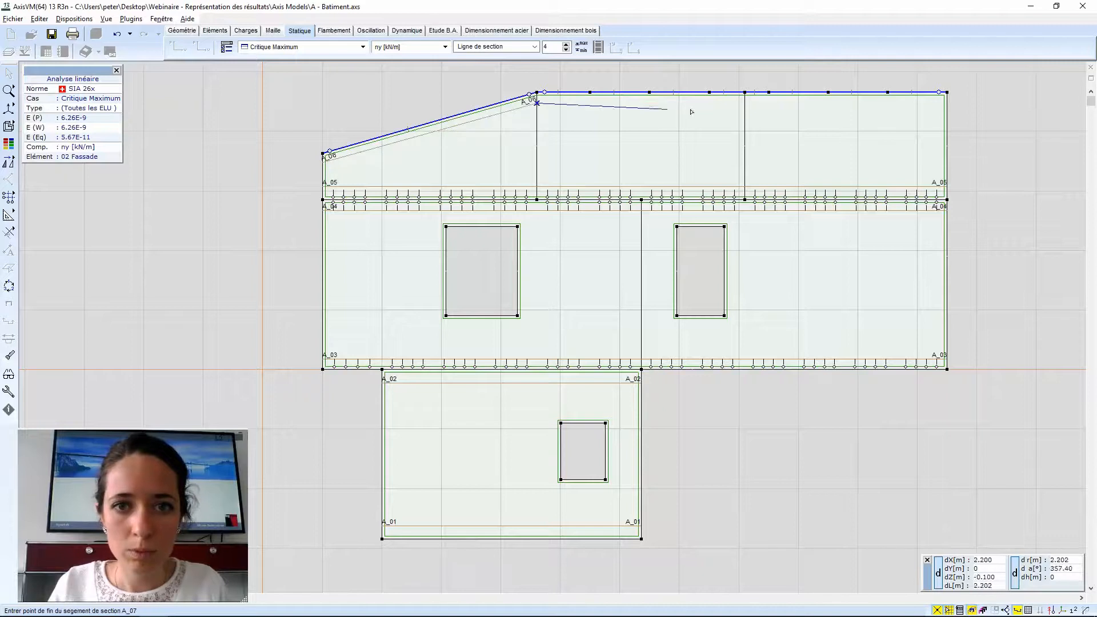
{"action": "left_click", "coordinate": [947, 104]}
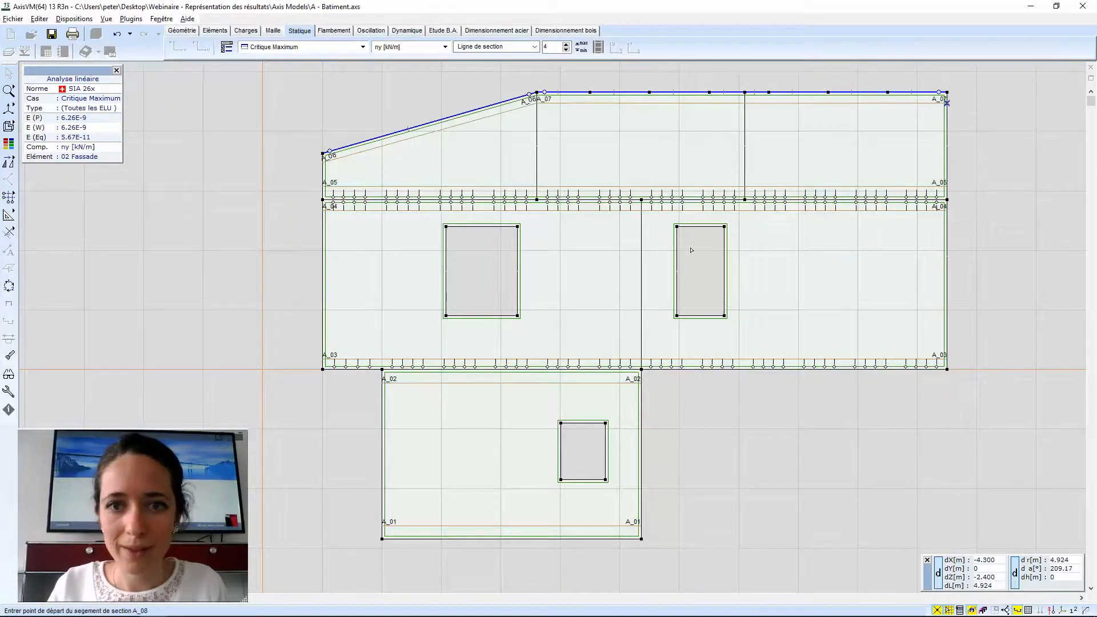
{"action": "key", "text": "Escape"}
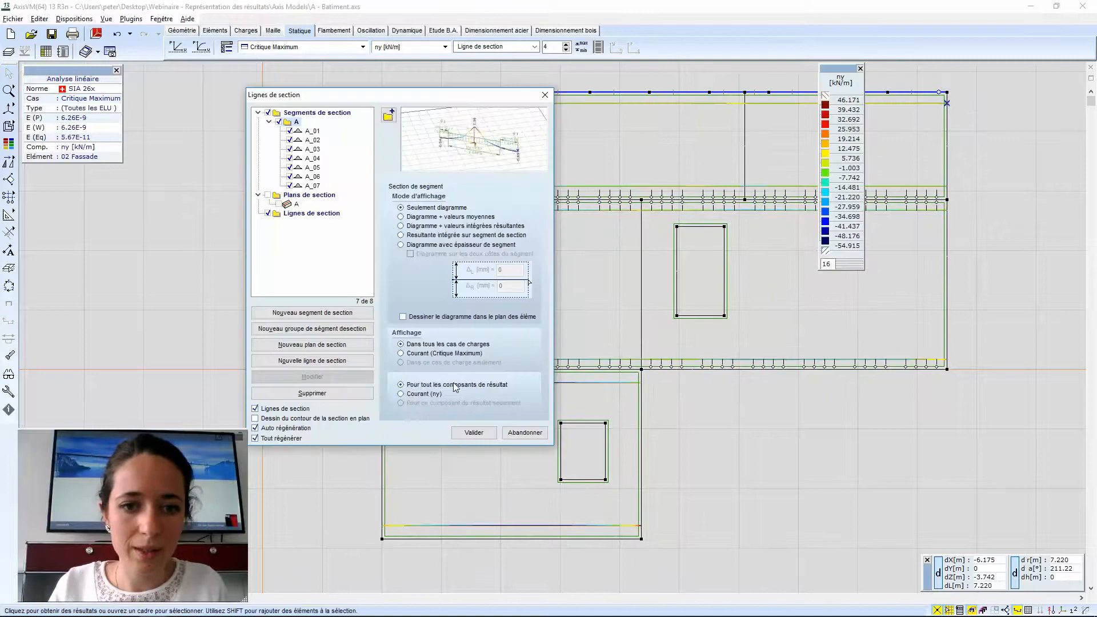
{"action": "left_click_drag", "start_coordinate": [403, 98], "coordinate": [205, 79]}
{"action": "left_click", "coordinate": [293, 412]}
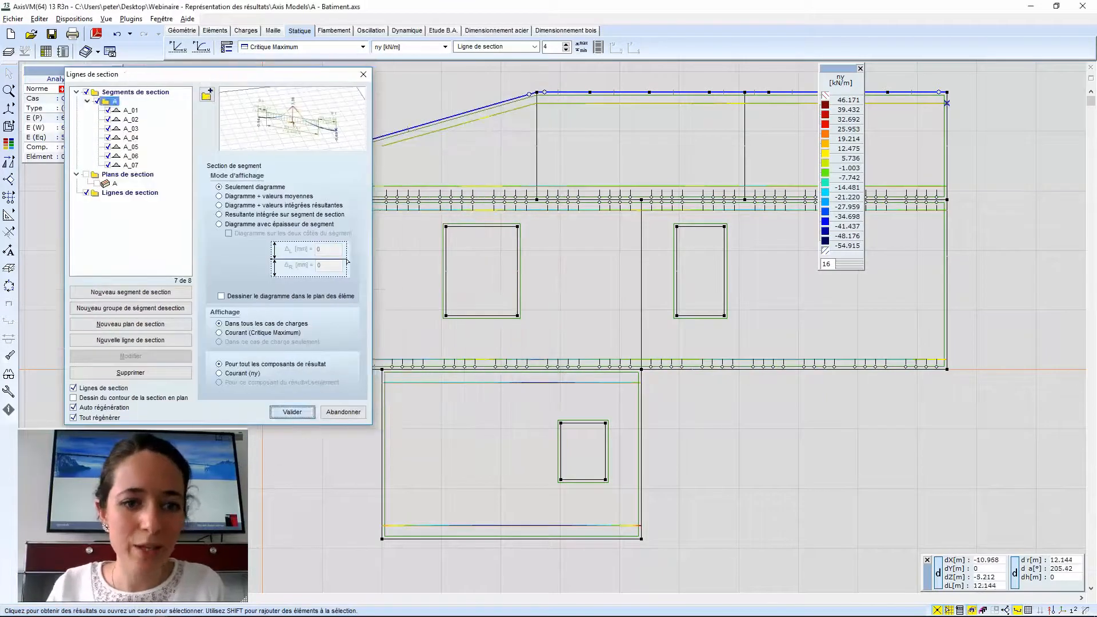
Examine the ny section segment diagrams along the façade walls in perspective from several angles.
{"action": "key", "text": "ctrl+4"}
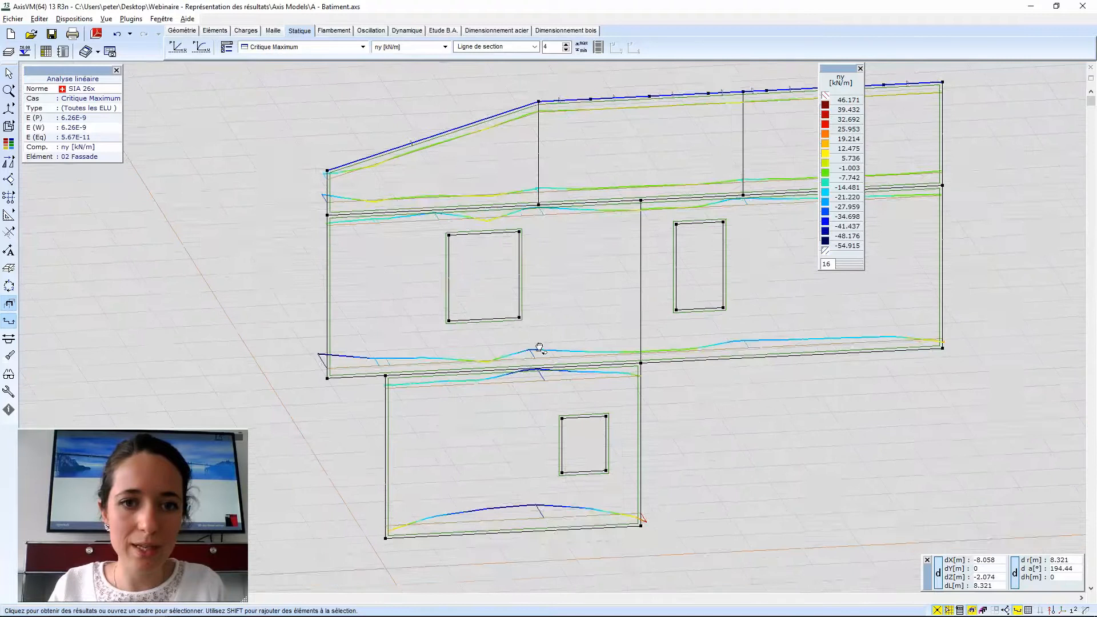
{"action": "middle_click_drag", "start_coordinate": [495, 280], "coordinate": [495, 329], "text": "alt"}
{"action": "mouse_move", "coordinate": [484, 246]}
{"action": "middle_mouse_down", "text": "alt"}
{"action": "mouse_move", "coordinate": [485, 258]}
{"action": "mouse_move", "coordinate": [484, 231]}
{"action": "mouse_move", "coordinate": [495, 233]}
{"action": "middle_mouse_up", "text": "alt"}
{"action": "scroll", "coordinate": [483, 232], "scroll_direction": "up", "scroll_amount": 1}
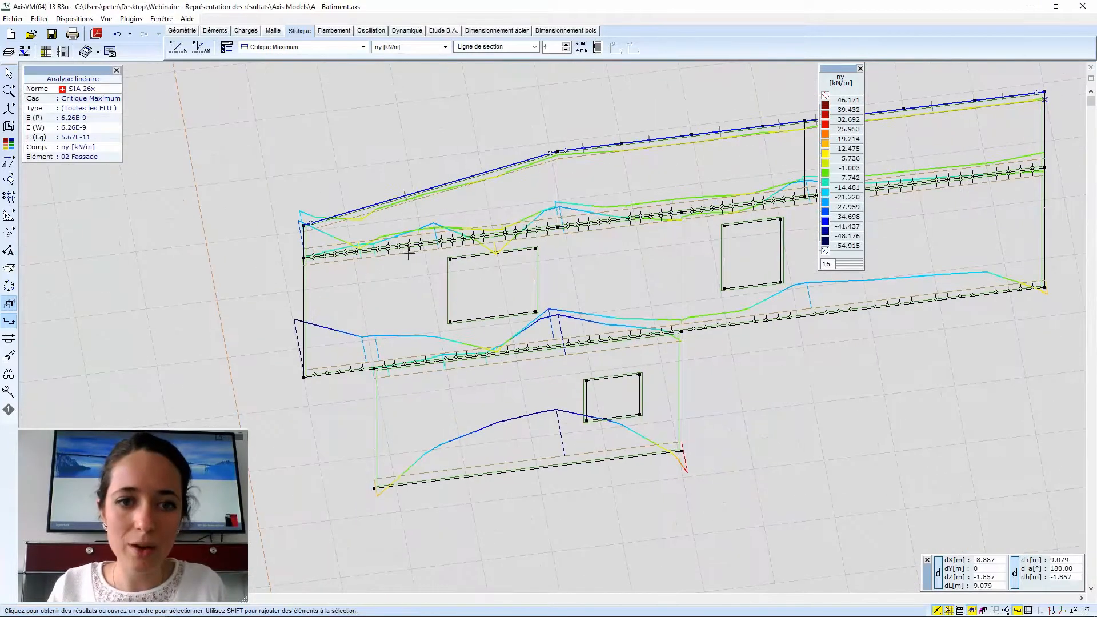
{"action": "scroll", "coordinate": [369, 293], "scroll_direction": "up", "scroll_amount": 1}
{"action": "scroll", "coordinate": [400, 295], "scroll_direction": "down", "scroll_amount": 1}
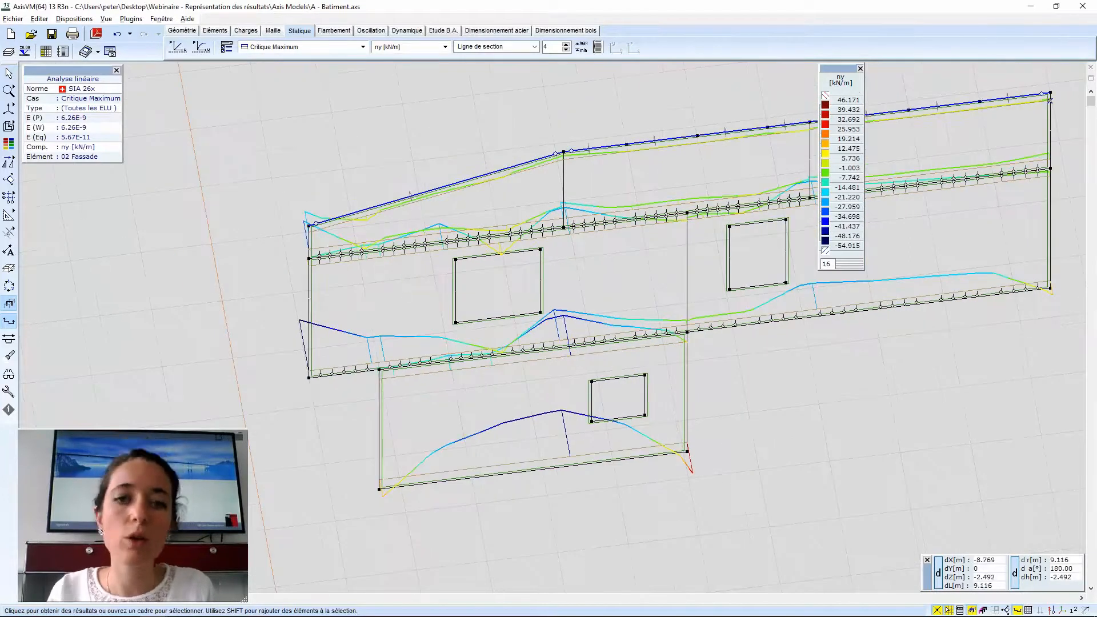
{"action": "mouse_move", "coordinate": [446, 280]}
{"action": "middle_mouse_down"}
{"action": "mouse_move", "coordinate": [451, 243]}
{"action": "mouse_move", "coordinate": [444, 271]}
{"action": "middle_mouse_up"}
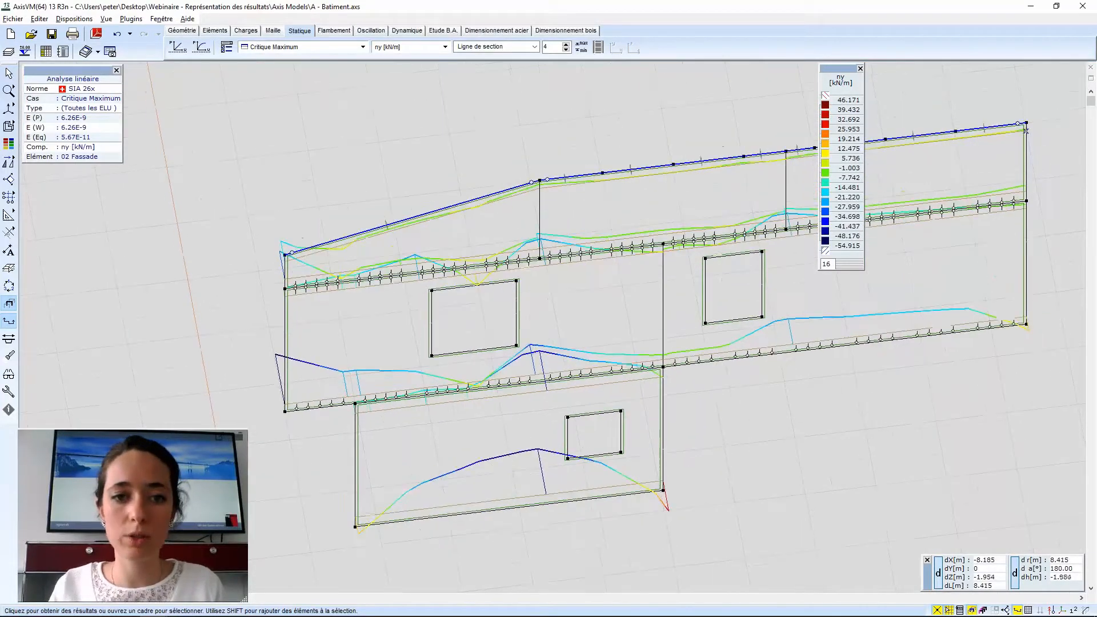
{"action": "scroll", "coordinate": [444, 271], "scroll_direction": "up", "scroll_amount": 1}
{"action": "scroll", "coordinate": [459, 259], "scroll_direction": "down", "scroll_amount": 2}
{"action": "middle_click_drag", "start_coordinate": [492, 245], "coordinate": [558, 175], "text": "alt"}
{"action": "scroll", "coordinate": [557, 176], "scroll_direction": "down", "scroll_amount": 3}
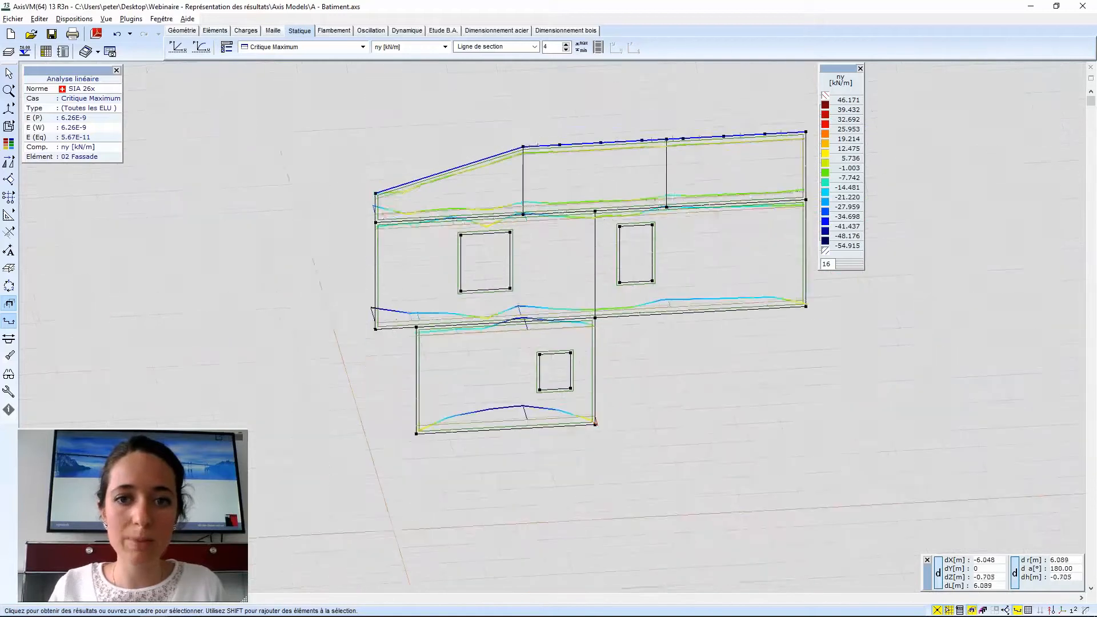
Return to the X-Z elevation and have the diagrams of segment group A drawn in the plane of the elements.
{"action": "left_click", "coordinate": [29, 109]}
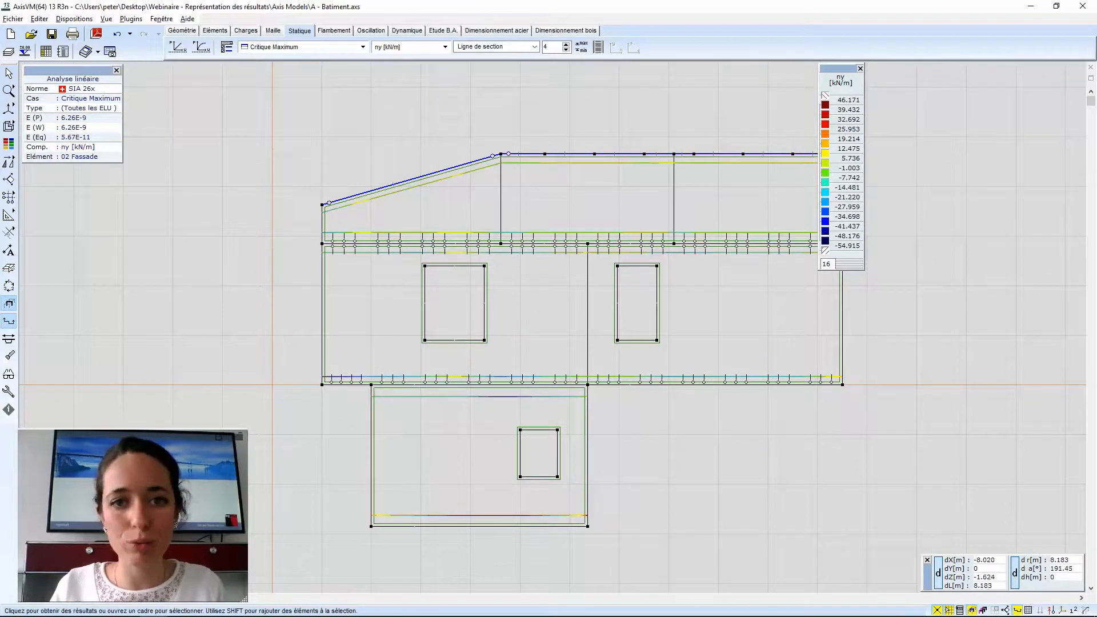
{"action": "left_click", "coordinate": [9, 321]}
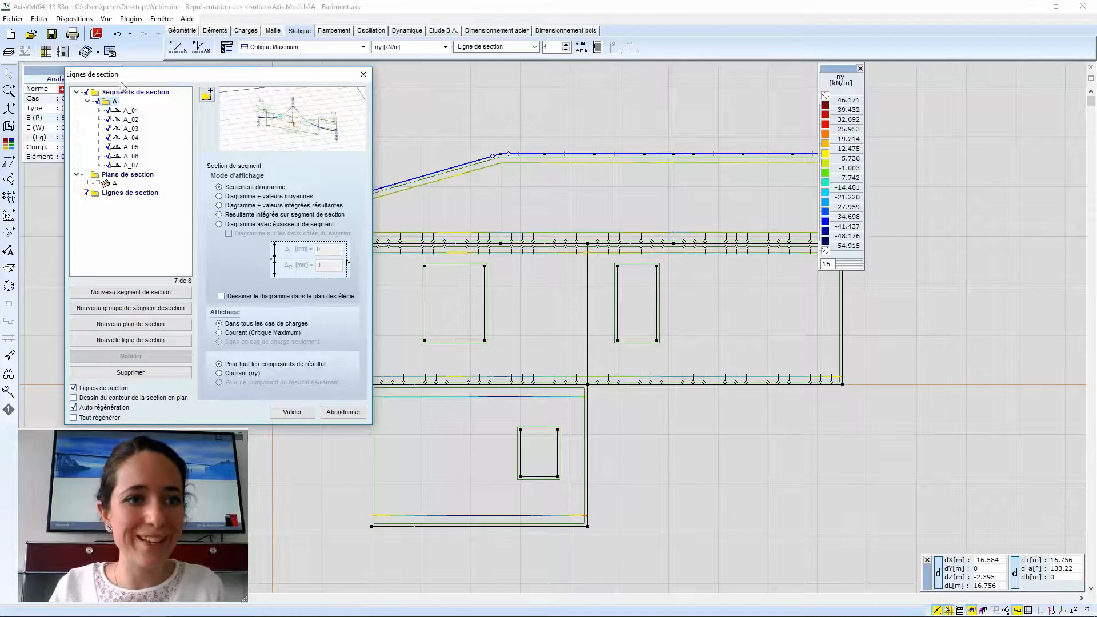
{"action": "left_click", "coordinate": [222, 297]}
{"action": "left_click", "coordinate": [293, 412]}
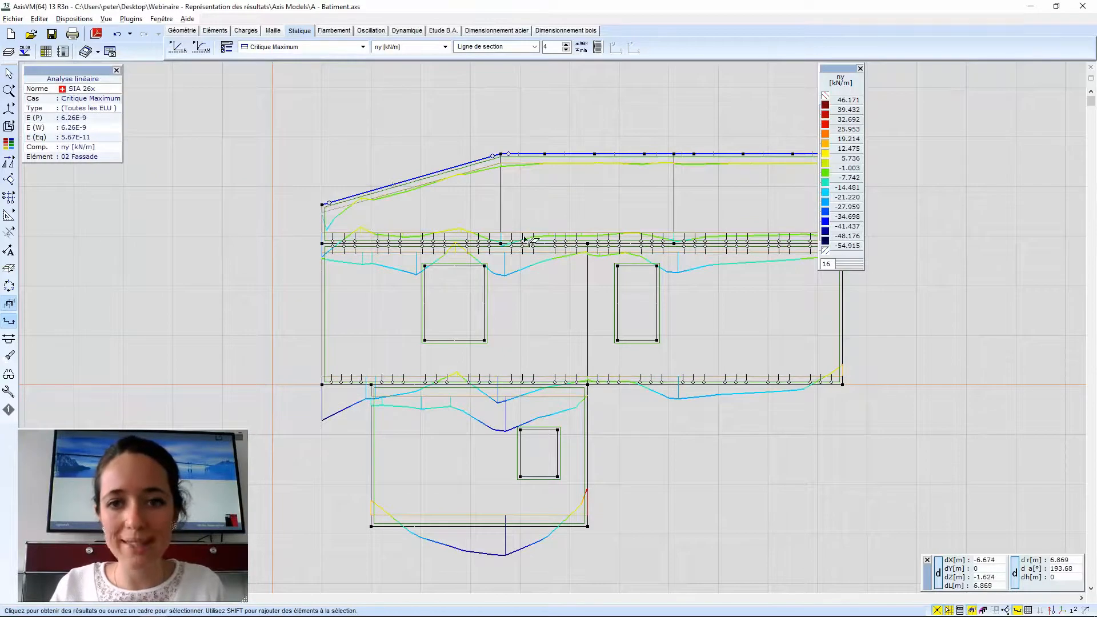
Write the ny result values on the lines of the section segment diagrams.
{"action": "scroll", "coordinate": [628, 193], "scroll_direction": "down", "scroll_amount": 1}
{"action": "middle_click_drag", "start_coordinate": [628, 193], "coordinate": [575, 194]}
{"action": "scroll", "coordinate": [575, 194], "scroll_direction": "up", "scroll_amount": 1}
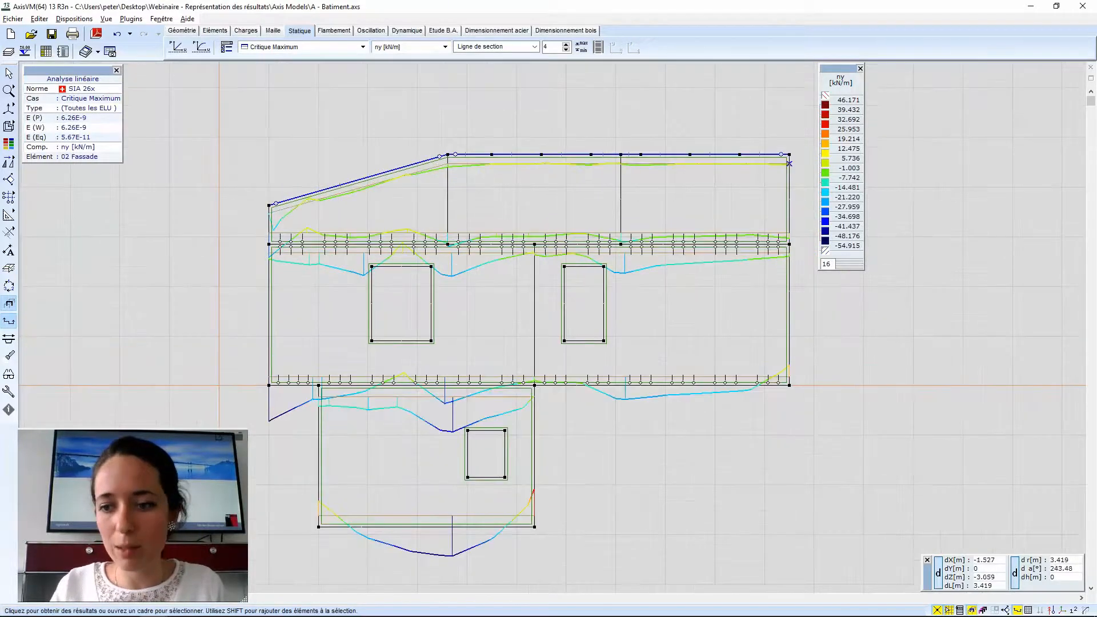
{"action": "left_click", "coordinate": [1072, 611]}
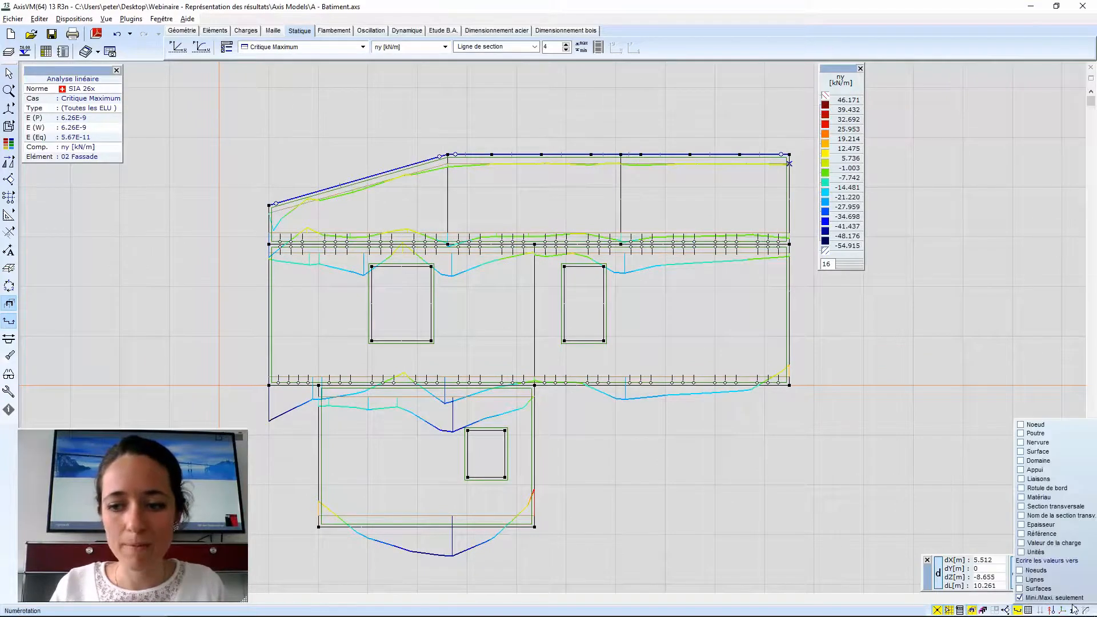
{"action": "left_click", "coordinate": [1037, 579]}
{"action": "scroll", "coordinate": [736, 451], "scroll_direction": "down", "scroll_amount": 1}
{"action": "scroll", "coordinate": [627, 362], "scroll_direction": "up", "scroll_amount": 1}
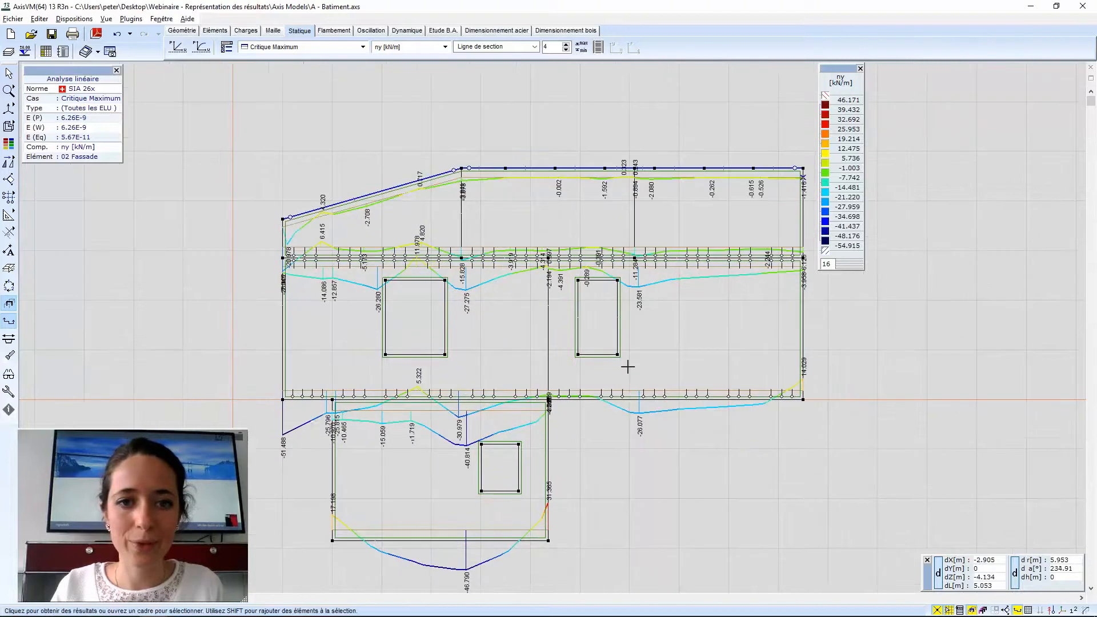
{"action": "scroll", "coordinate": [523, 176], "scroll_direction": "up", "scroll_amount": 1}
{"action": "scroll", "coordinate": [590, 186], "scroll_direction": "down", "scroll_amount": 1}
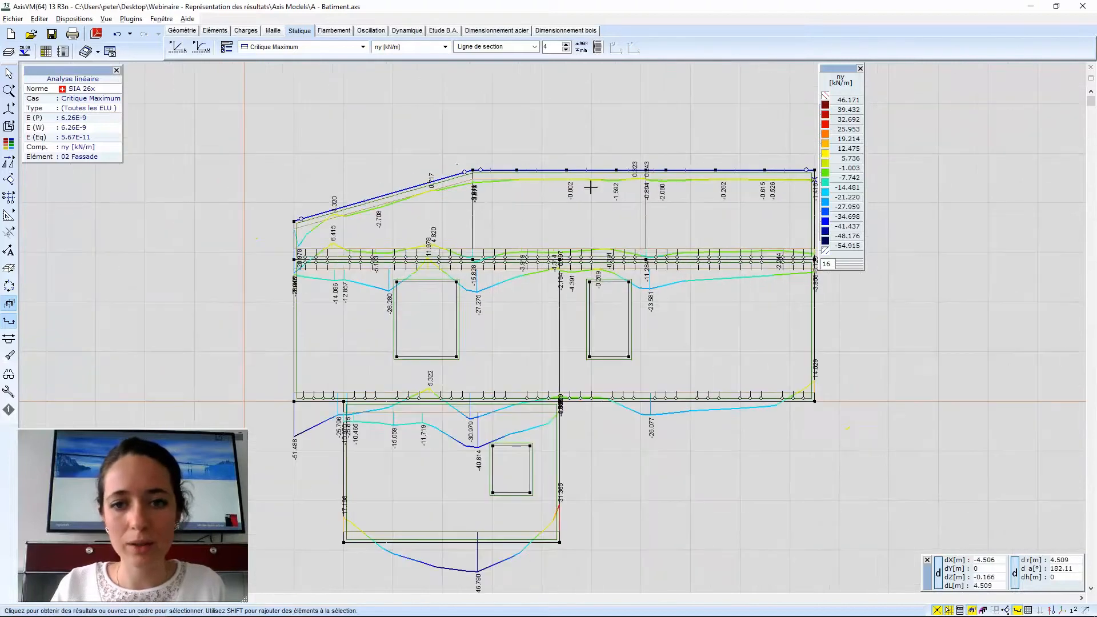
Move the ny colour legend clear of the façade elevation.
{"action": "middle_click_drag", "start_coordinate": [590, 186], "coordinate": [607, 162]}
{"action": "left_click_drag", "start_coordinate": [838, 68], "coordinate": [867, 83]}
{"action": "scroll", "coordinate": [566, 312], "scroll_direction": "down", "scroll_amount": 1}
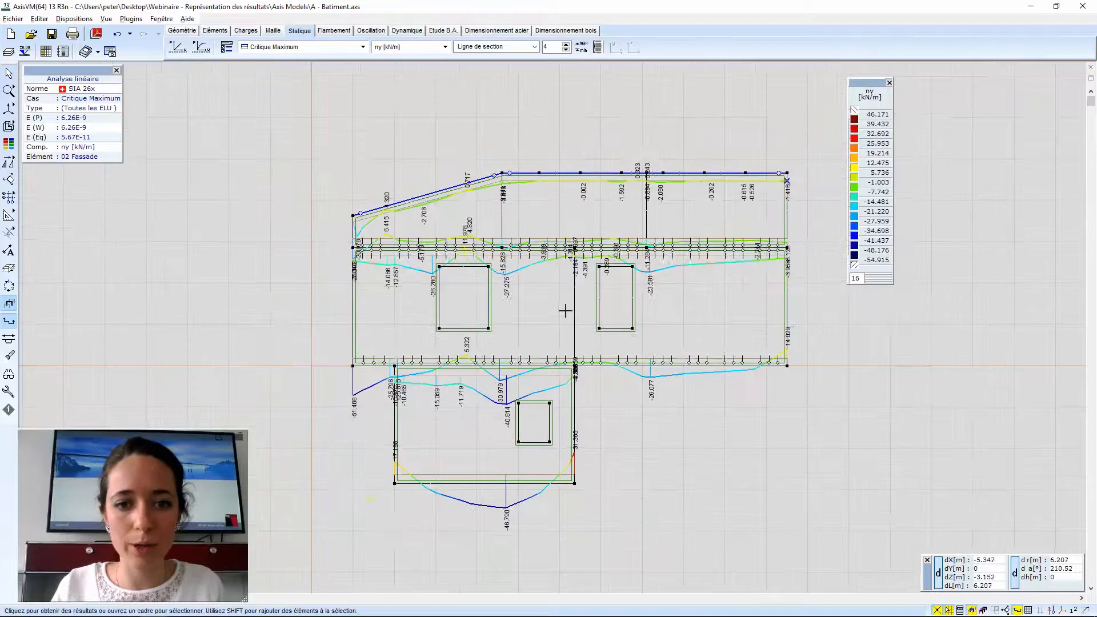
{"action": "middle_click_drag", "start_coordinate": [566, 311], "coordinate": [632, 298]}
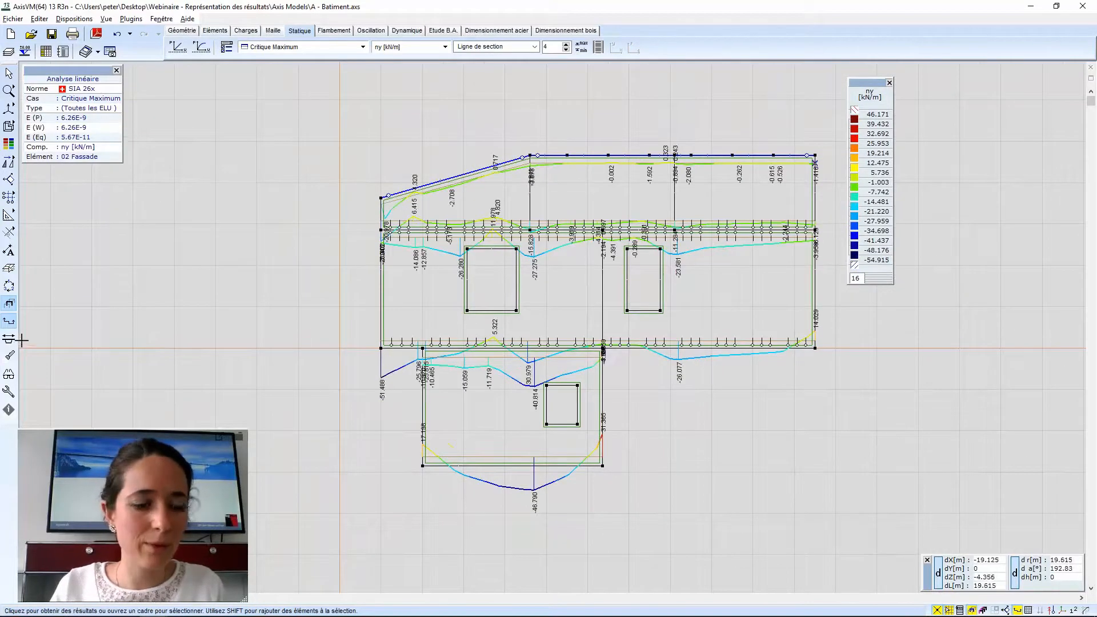
Set the display mode of segment group A to diagram plus average values (Diagramme + valeurs moyennes).
{"action": "left_click", "coordinate": [8, 322]}
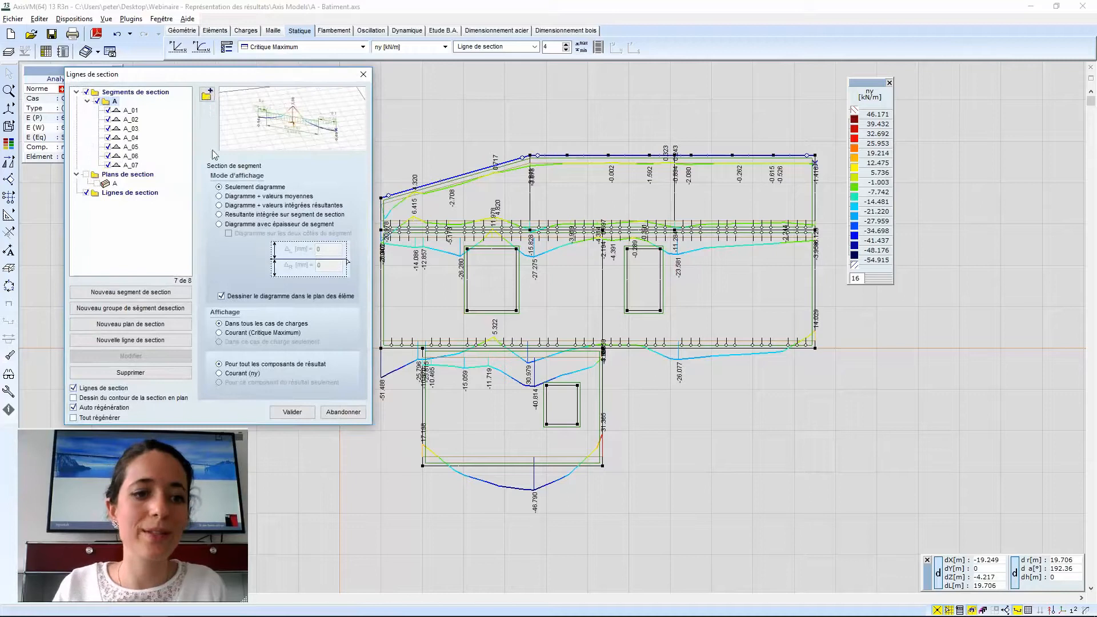
{"action": "left_click_drag", "start_coordinate": [213, 77], "coordinate": [174, 65]}
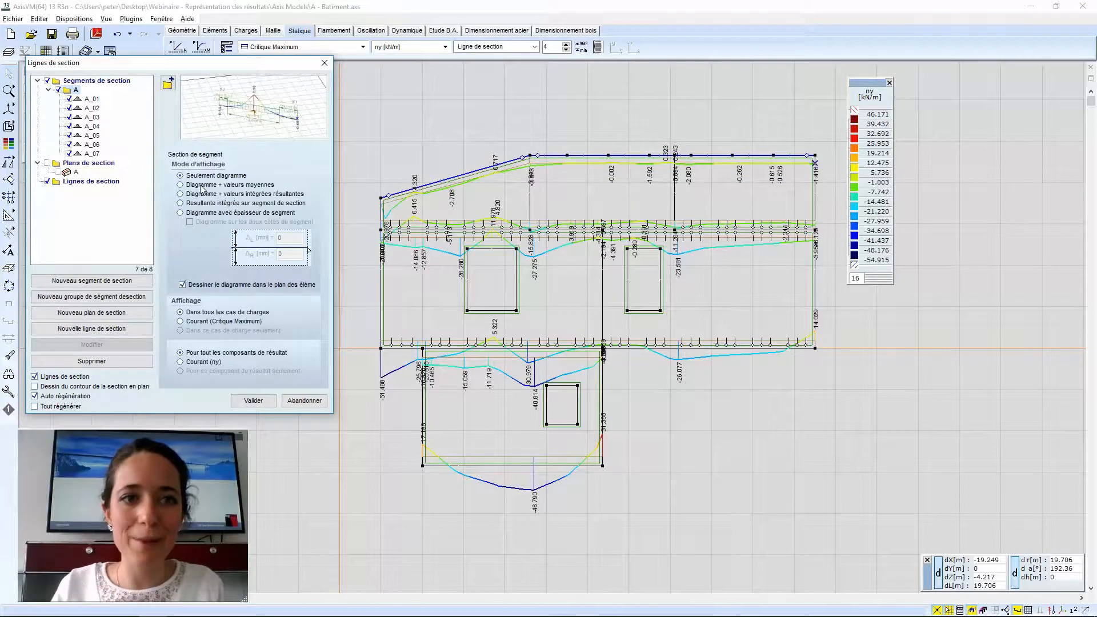
{"action": "left_click", "coordinate": [180, 185]}
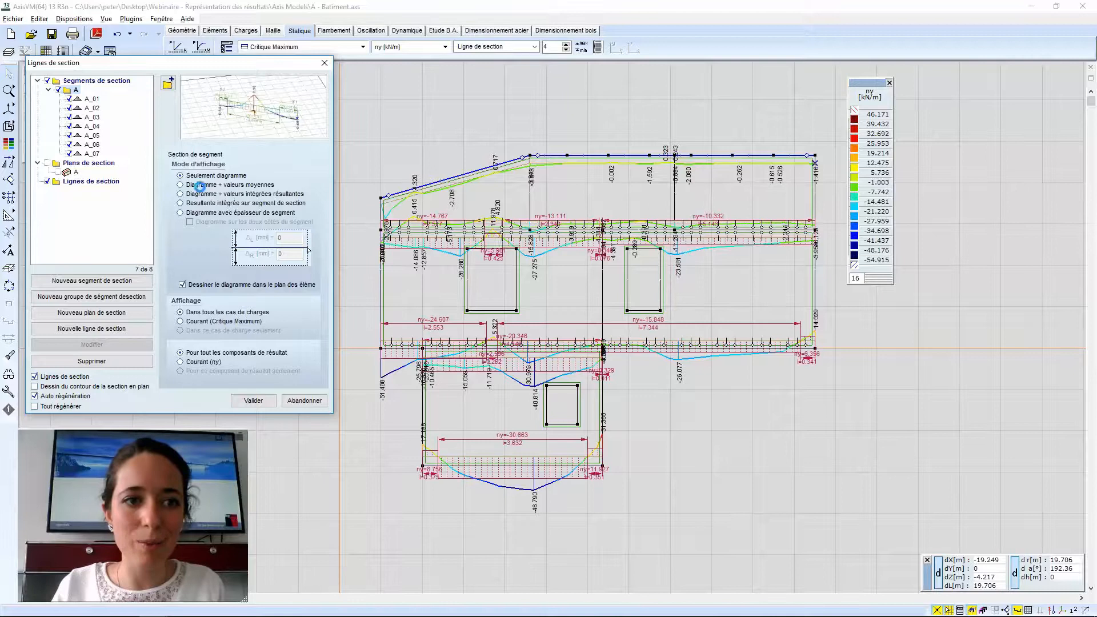
{"action": "left_click", "coordinate": [253, 402]}
{"action": "scroll", "coordinate": [719, 356], "scroll_direction": "up", "scroll_amount": 1}
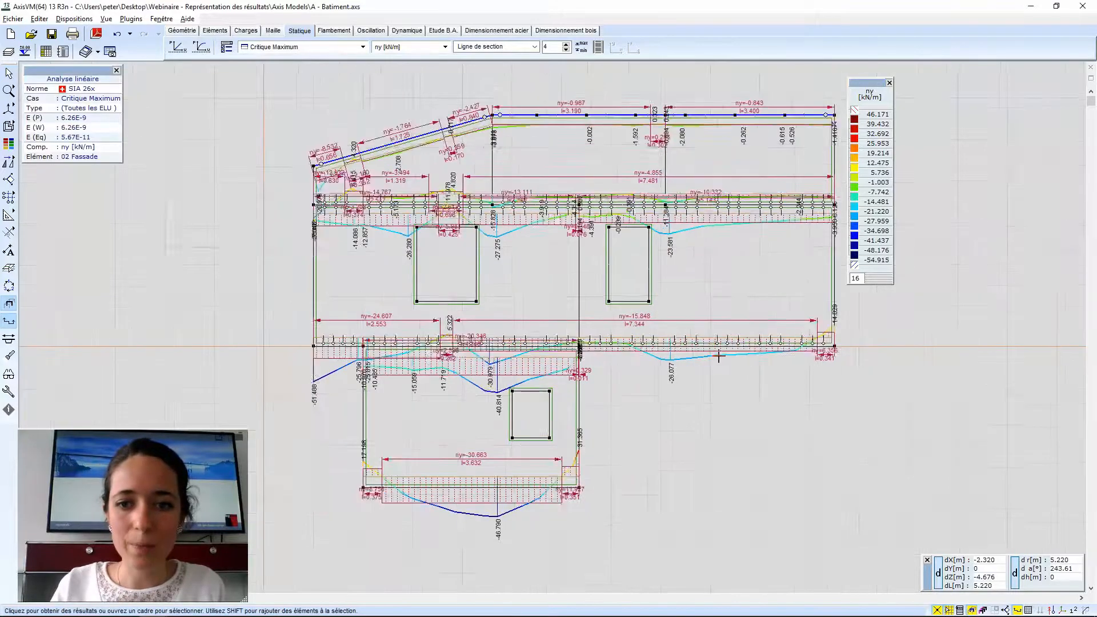
{"action": "scroll", "coordinate": [719, 355], "scroll_direction": "up", "scroll_amount": 1}
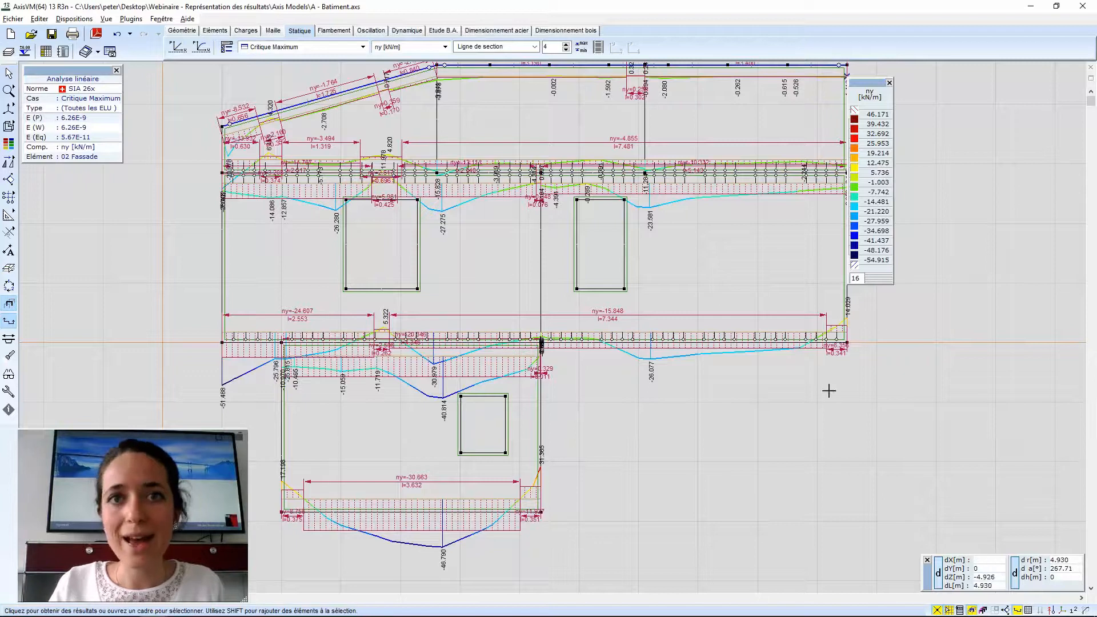
Examine the average ny values and averaging lengths along the lower edge of the façade's wide middle storey, up to its far corner.
{"action": "middle_click_drag", "start_coordinate": [801, 386], "coordinate": [753, 389]}
{"action": "scroll", "coordinate": [639, 334], "scroll_direction": "up", "scroll_amount": 1}
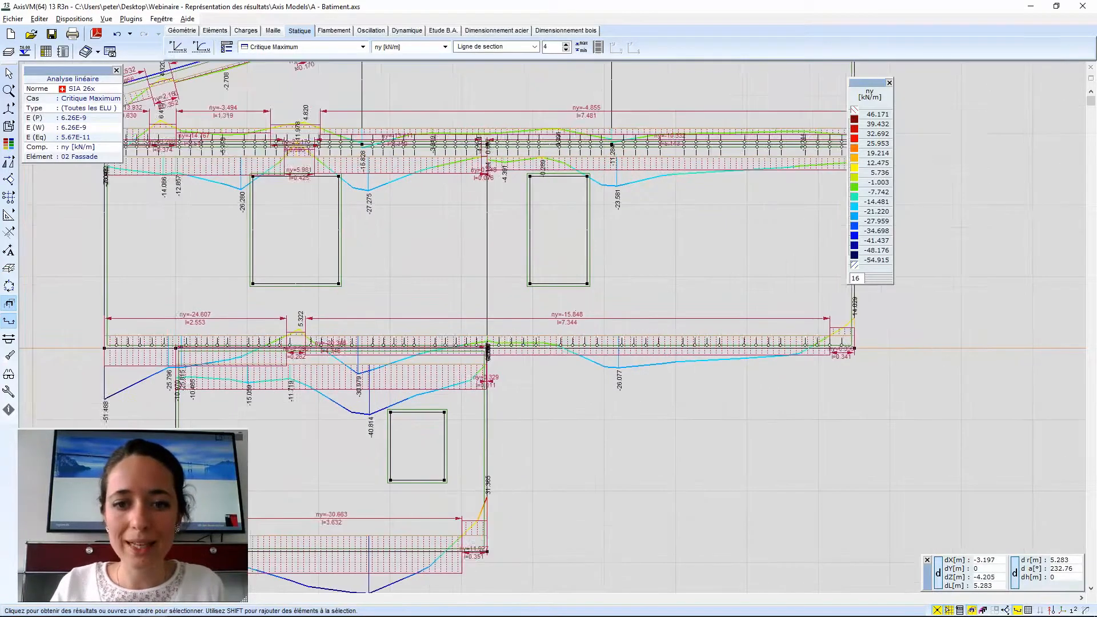
{"action": "middle_click_drag", "start_coordinate": [625, 327], "coordinate": [587, 324]}
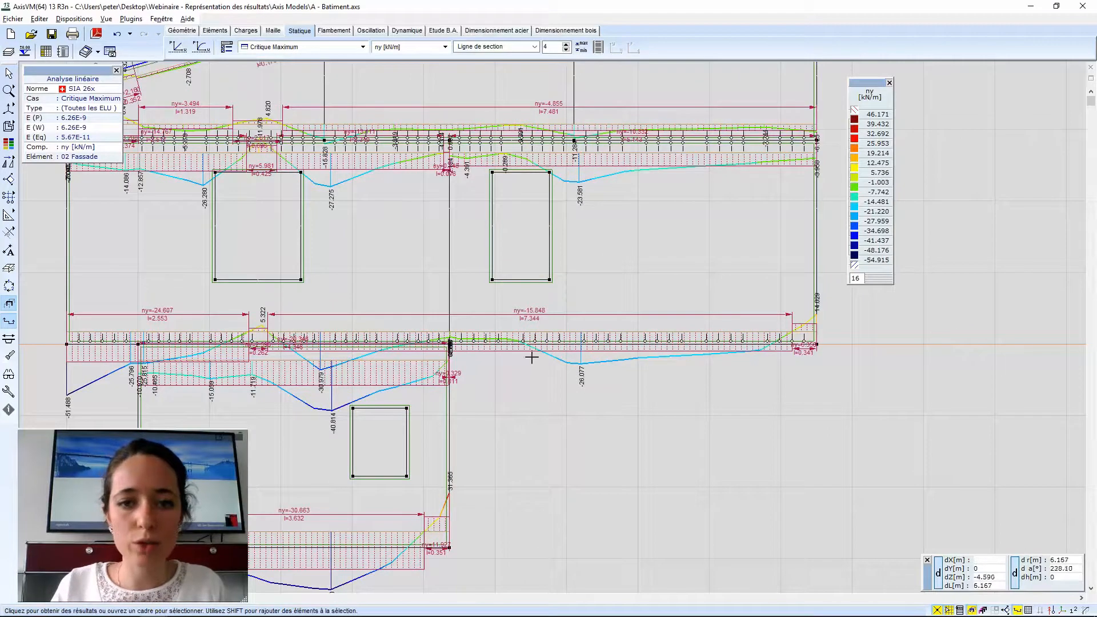
{"action": "scroll", "coordinate": [551, 362], "scroll_direction": "up", "scroll_amount": 1}
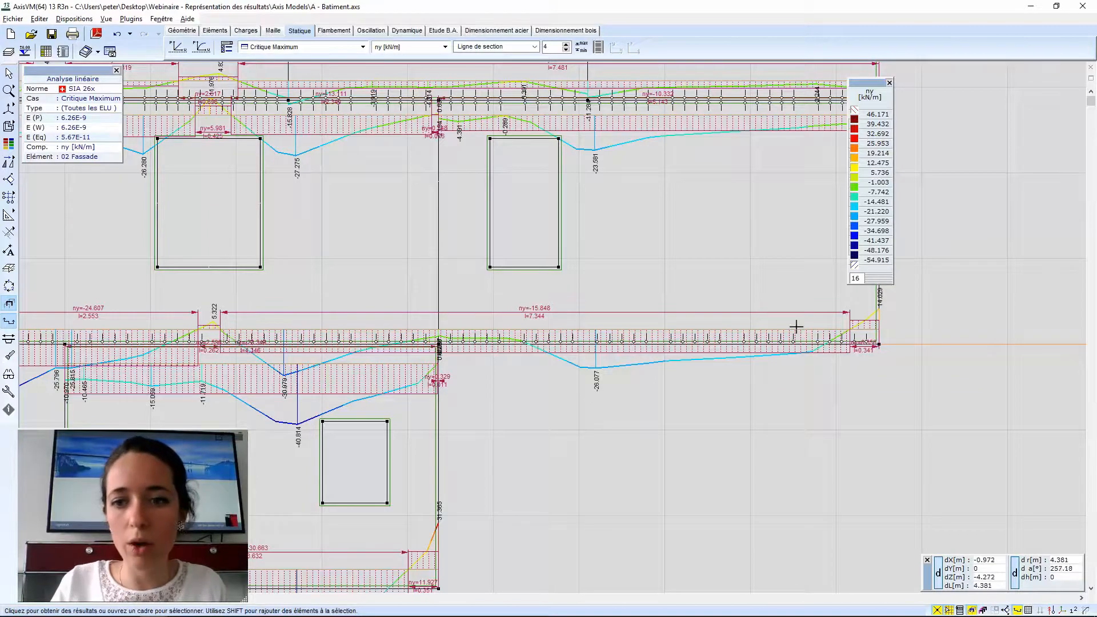
{"action": "scroll", "coordinate": [612, 332], "scroll_direction": "up", "scroll_amount": 4}
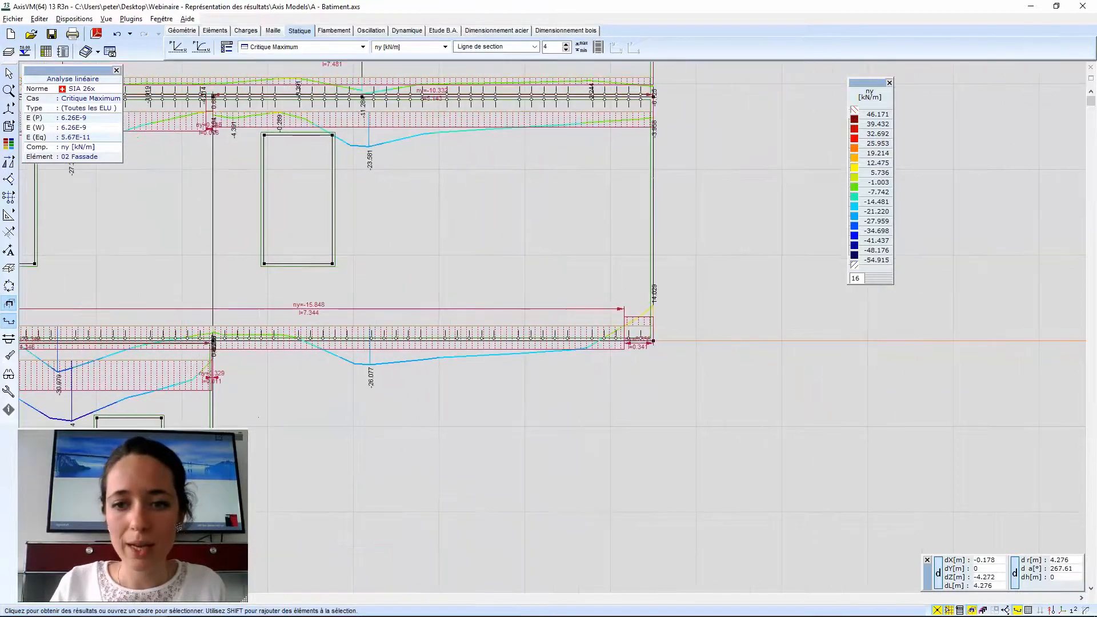
{"action": "scroll", "coordinate": [648, 364], "scroll_direction": "up", "scroll_amount": 3}
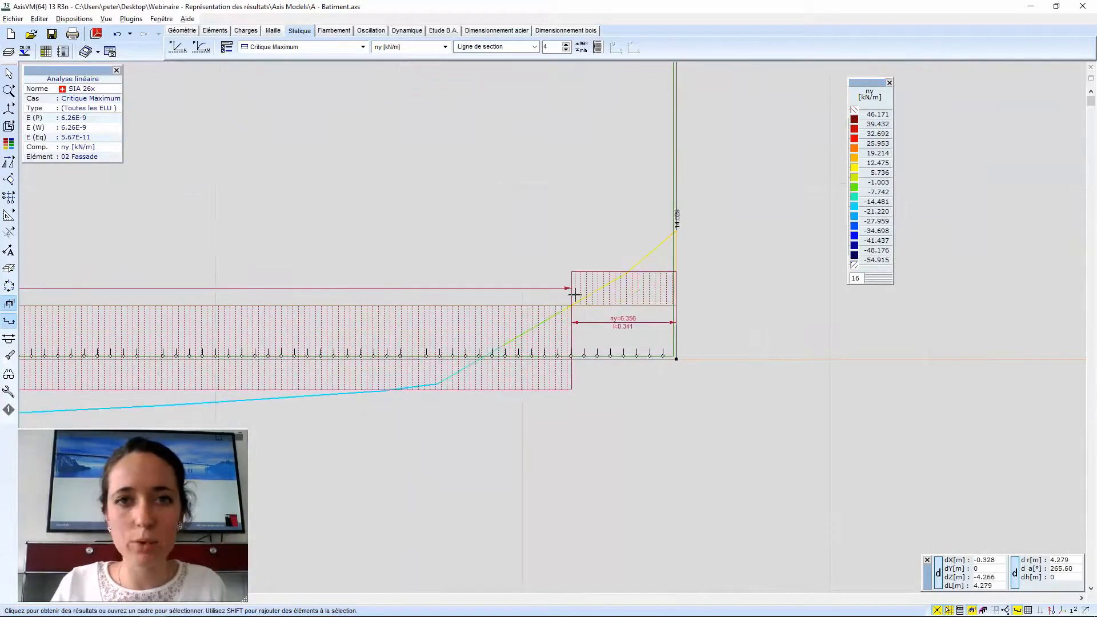
{"action": "mouse_move", "coordinate": [574, 295]}
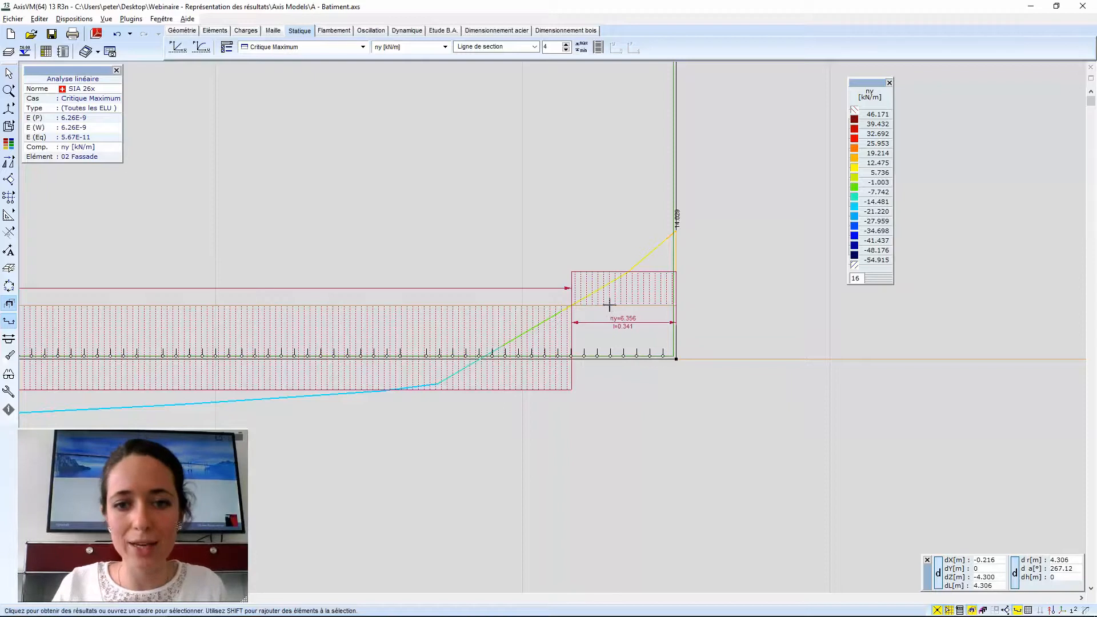
{"action": "scroll", "coordinate": [609, 304], "scroll_direction": "down", "scroll_amount": 2}
{"action": "scroll", "coordinate": [609, 303], "scroll_direction": "down", "scroll_amount": 2}
{"action": "mouse_move", "coordinate": [423, 262]}
{"action": "middle_mouse_down"}
{"action": "mouse_move", "coordinate": [588, 282]}
{"action": "mouse_move", "coordinate": [695, 331]}
{"action": "mouse_move", "coordinate": [758, 326]}
{"action": "middle_mouse_up"}
Set the display mode of segment group A to diagram plus integrated resultants (Diagramme + valeurs intégrées résultantes) and review the façade.
{"action": "left_click", "coordinate": [9, 321]}
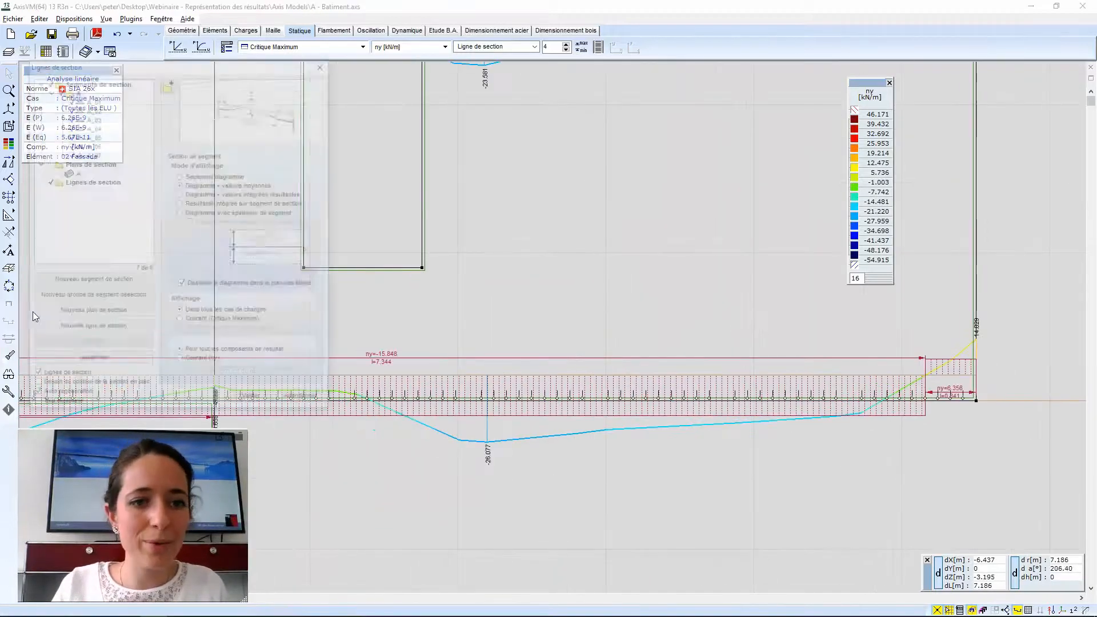
{"action": "left_click", "coordinate": [204, 195]}
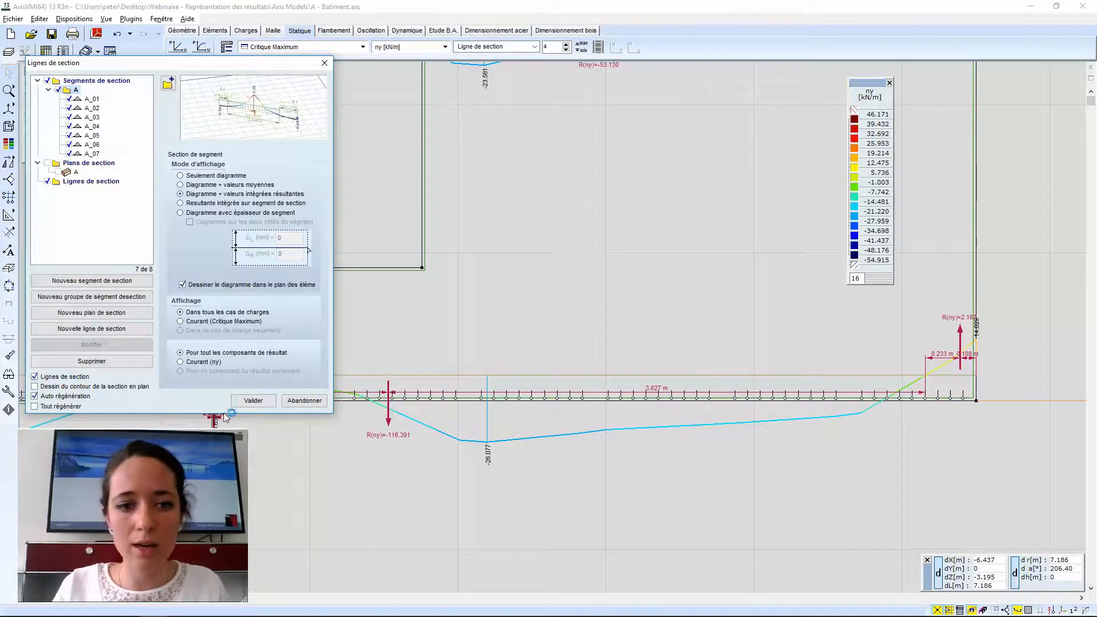
{"action": "left_click", "coordinate": [253, 401]}
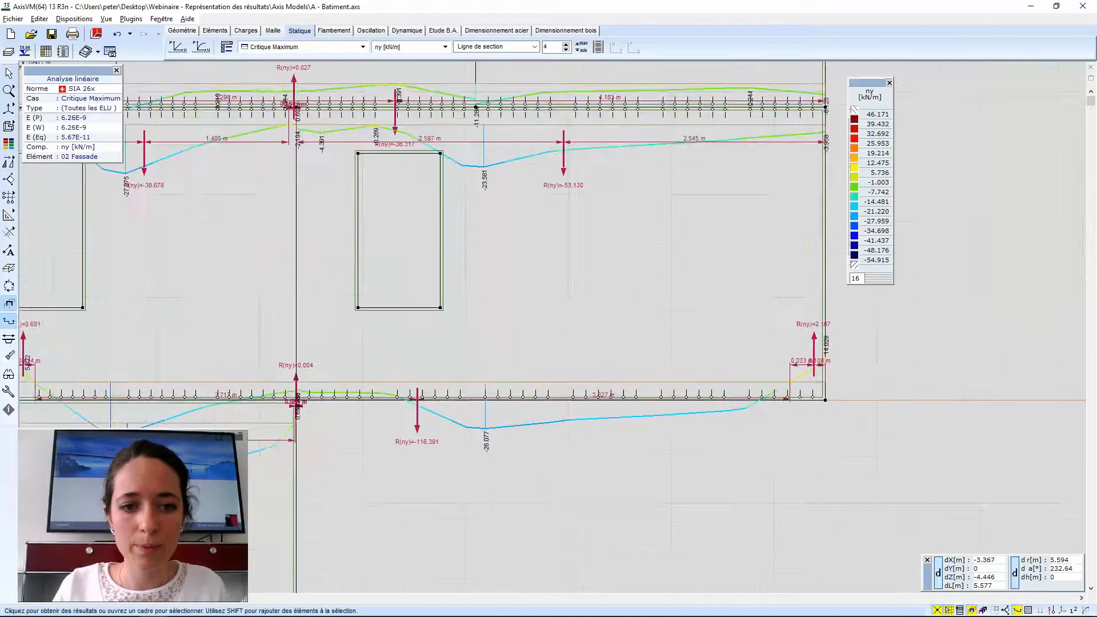
{"action": "scroll", "coordinate": [469, 398], "scroll_direction": "down", "scroll_amount": 3}
{"action": "middle_click_drag", "start_coordinate": [472, 440], "coordinate": [546, 421]}
{"action": "scroll", "coordinate": [543, 419], "scroll_direction": "down", "scroll_amount": 1}
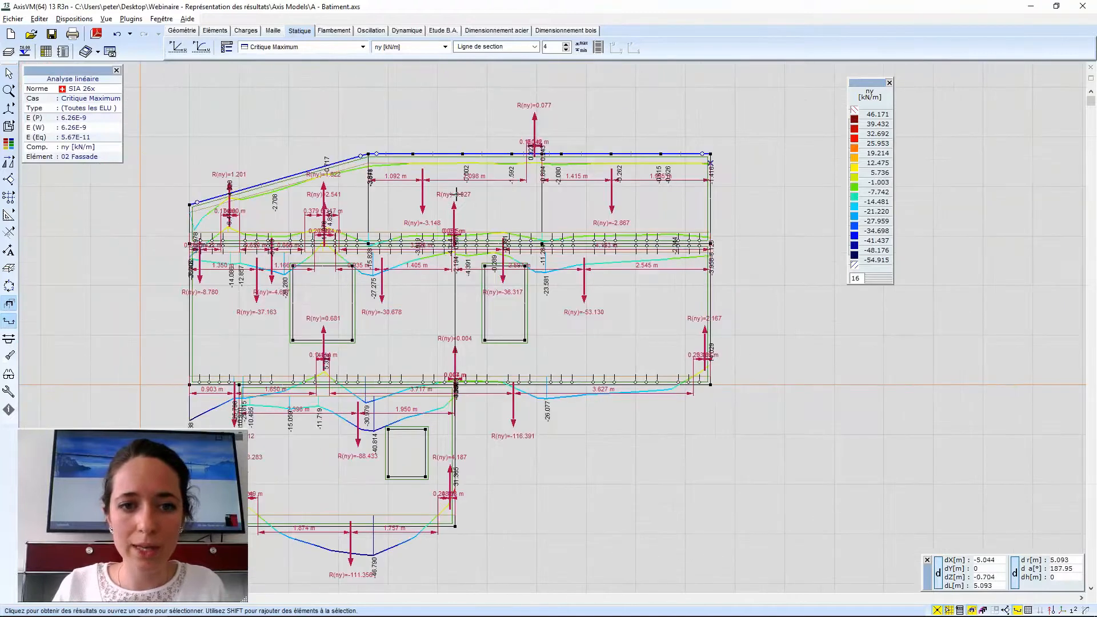
{"action": "scroll", "coordinate": [514, 420], "scroll_direction": "up", "scroll_amount": 1}
{"action": "scroll", "coordinate": [518, 400], "scroll_direction": "up", "scroll_amount": 1}
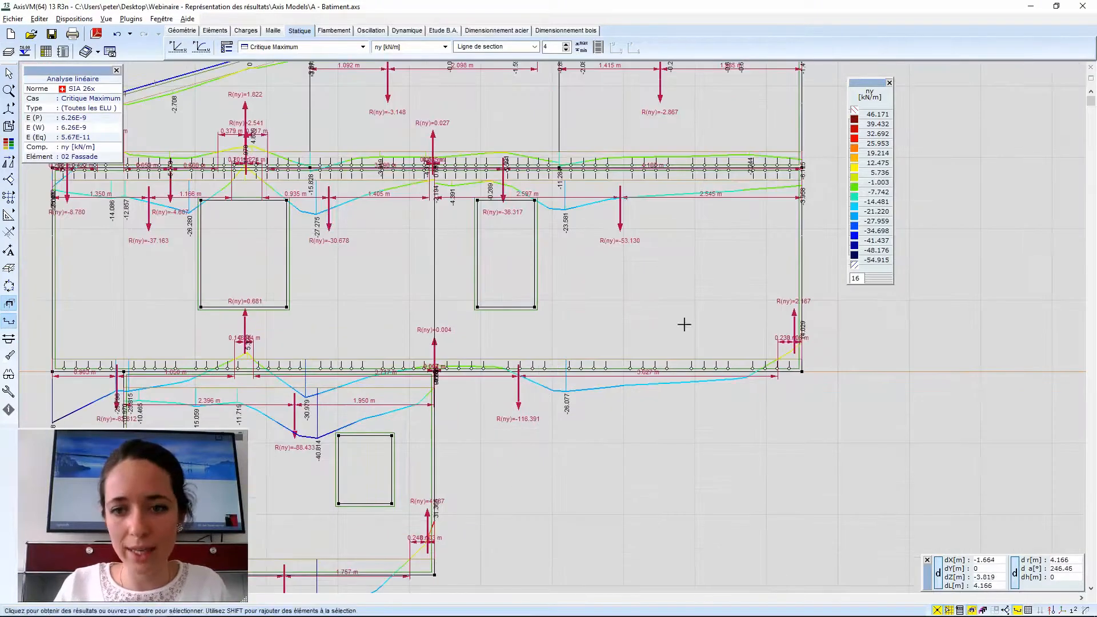
{"action": "scroll", "coordinate": [485, 335], "scroll_direction": "down", "scroll_amount": 2}
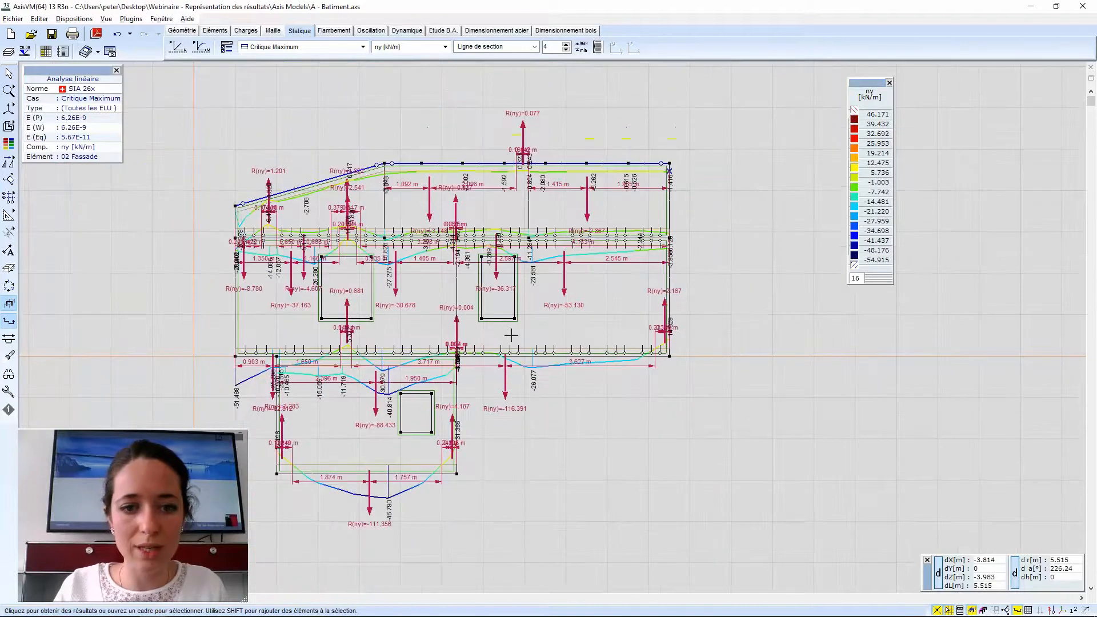
{"action": "scroll", "coordinate": [272, 303], "scroll_direction": "up", "scroll_amount": 2}
Set segment group A to show the resultant integrated over each section segment (Résultante intégrée sur segment de section) and review the façade.
{"action": "left_click", "coordinate": [9, 321]}
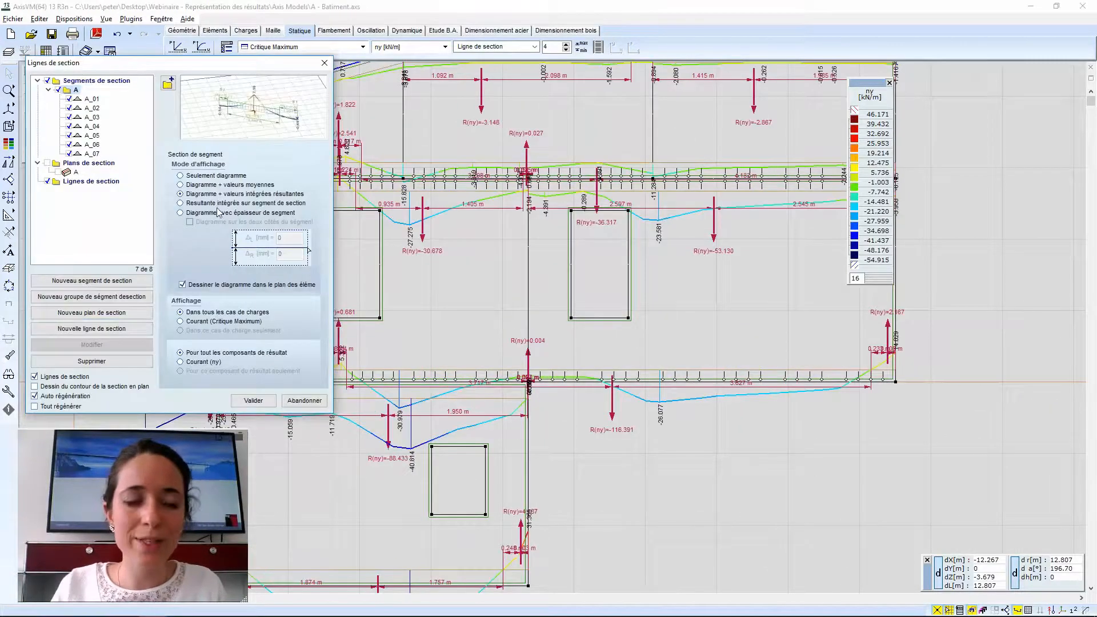
{"action": "left_click", "coordinate": [206, 204]}
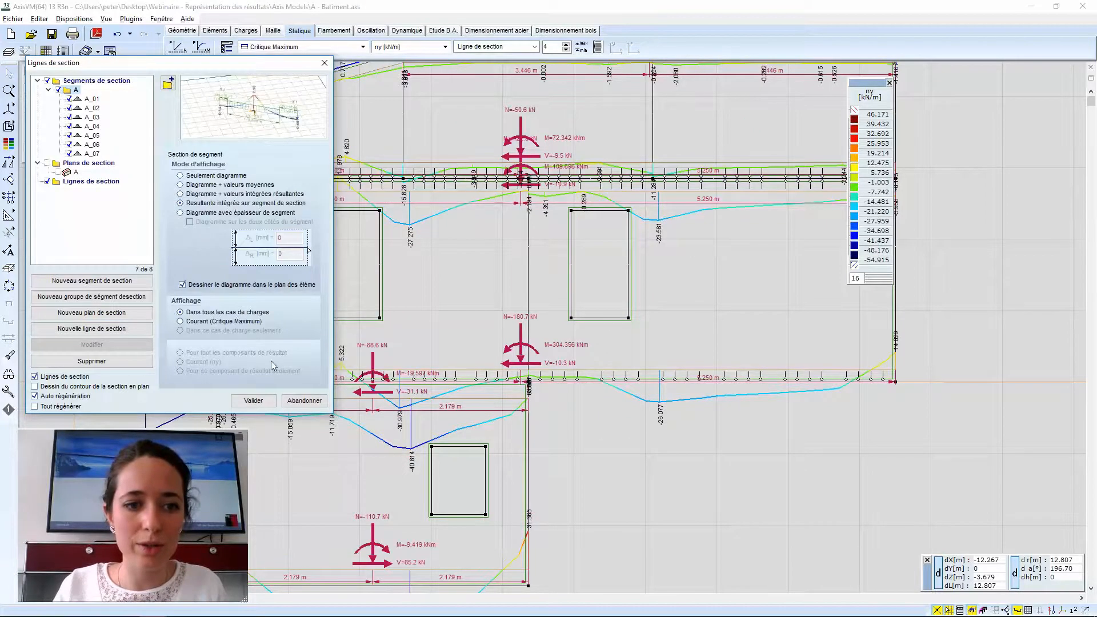
{"action": "left_click", "coordinate": [253, 401]}
{"action": "scroll", "coordinate": [489, 282], "scroll_direction": "down", "scroll_amount": 4}
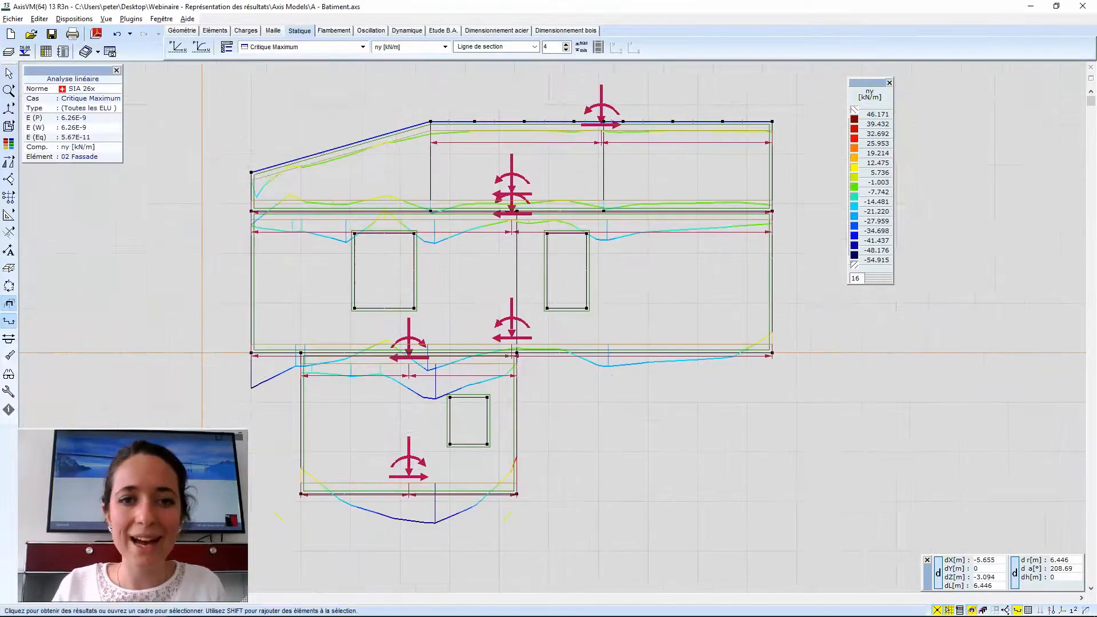
{"action": "middle_click_drag", "start_coordinate": [492, 292], "coordinate": [508, 297]}
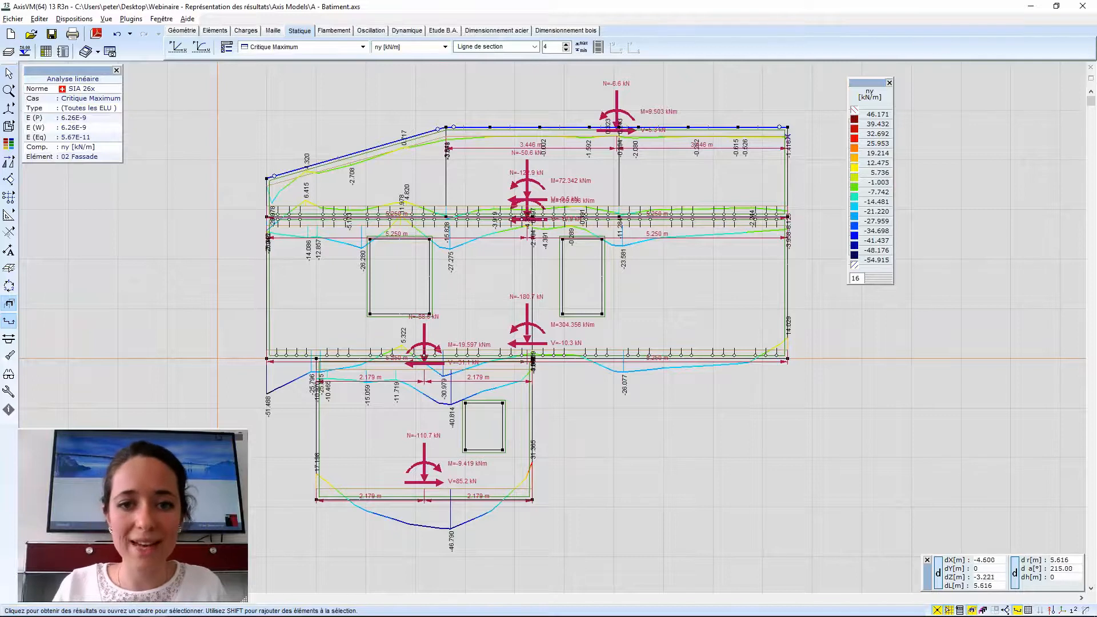
{"action": "scroll", "coordinate": [533, 306], "scroll_direction": "up", "scroll_amount": 1}
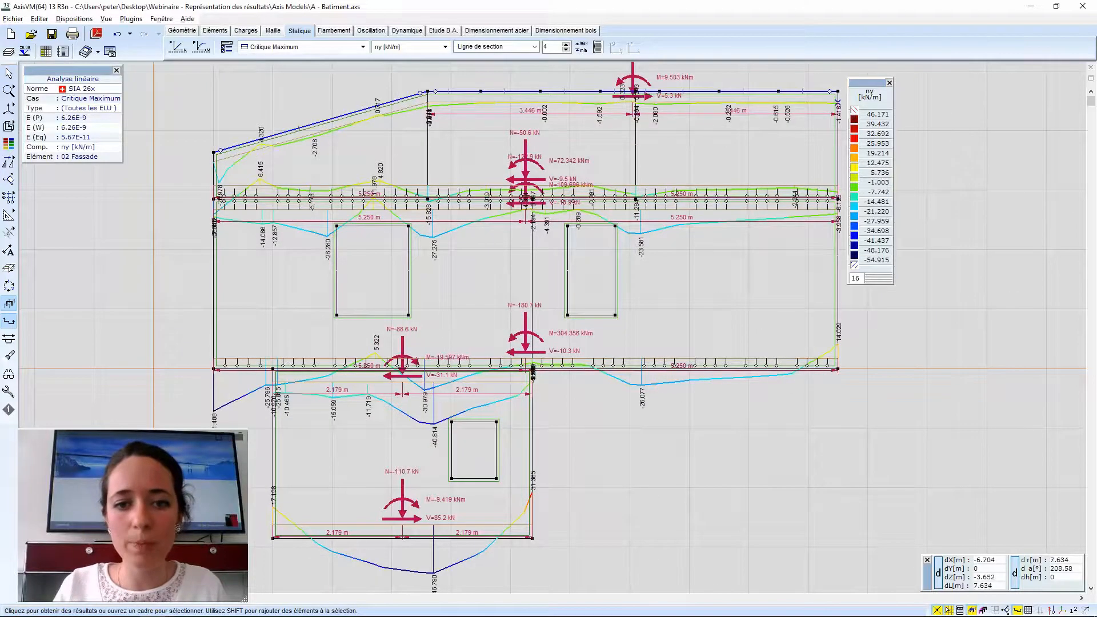
{"action": "middle_click_drag", "start_coordinate": [510, 294], "coordinate": [502, 279]}
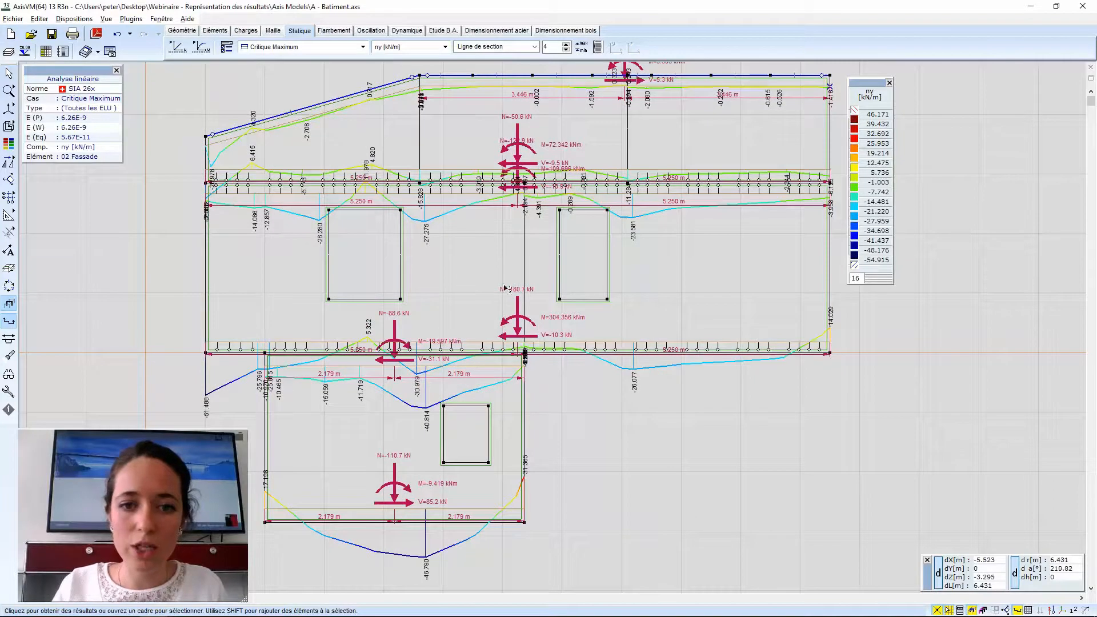
{"action": "middle_click_drag", "start_coordinate": [508, 290], "coordinate": [510, 287]}
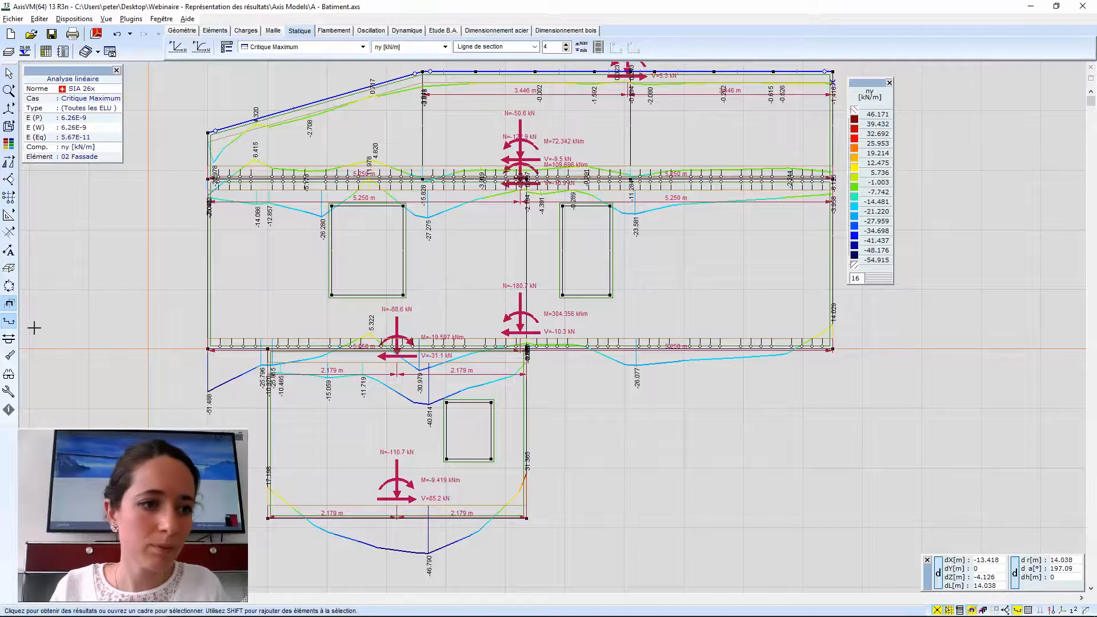
{"action": "left_click", "coordinate": [9, 321]}
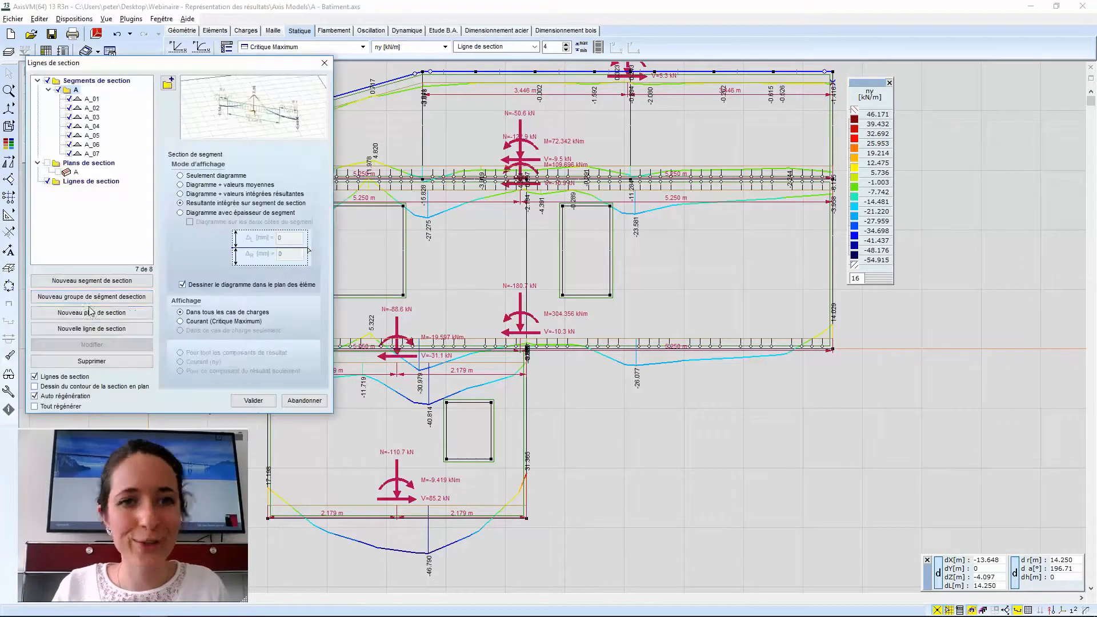
{"action": "left_click", "coordinate": [180, 213]}
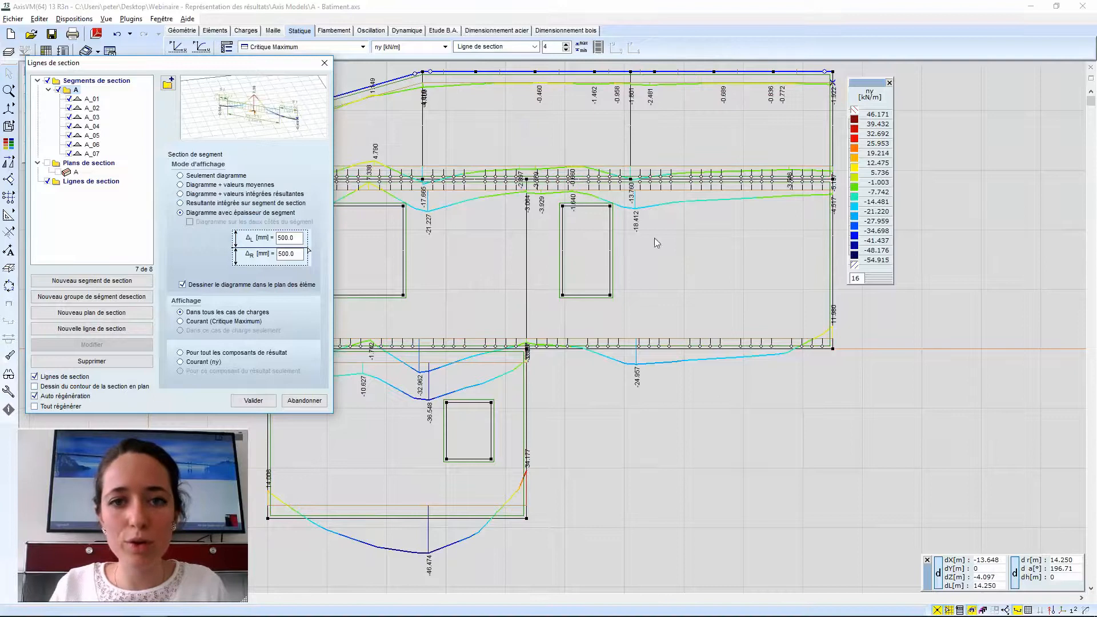
{"action": "left_click", "coordinate": [321, 401]}
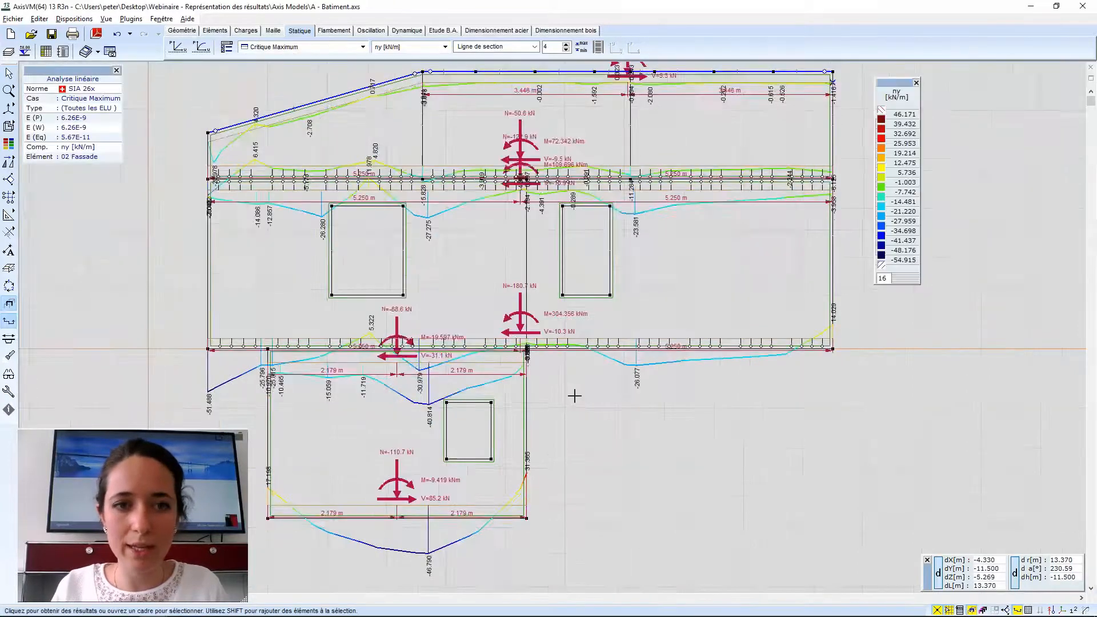
Turn off the section line display and show the part 01 BoPl / RADIER instead of 02 Fassade.
{"action": "scroll", "coordinate": [574, 395], "scroll_direction": "down", "scroll_amount": 5}
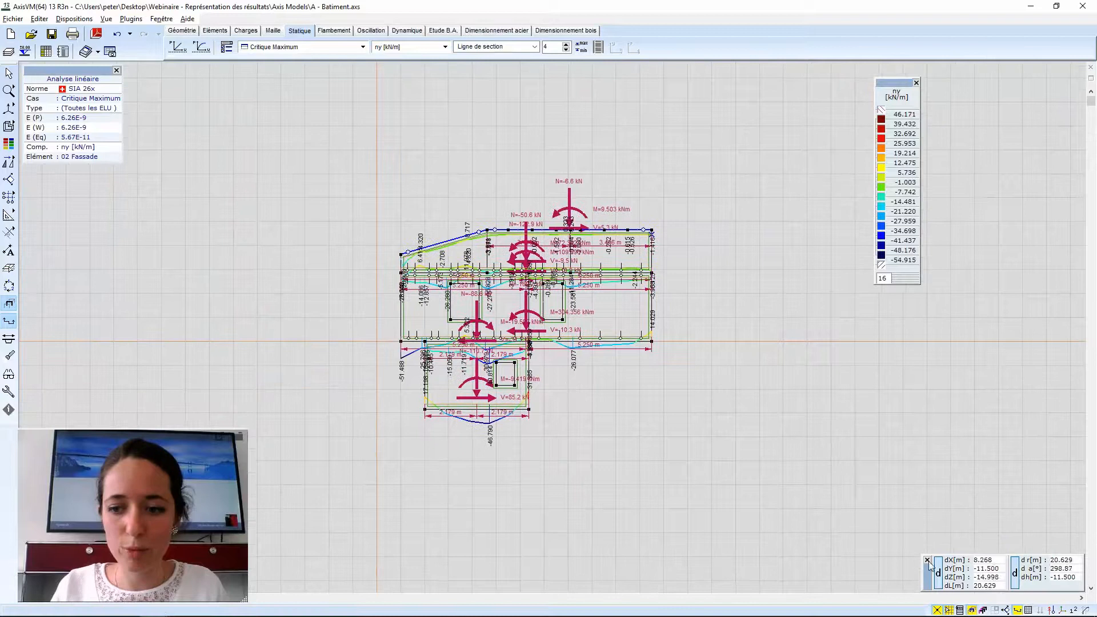
{"action": "left_click", "coordinate": [1017, 611]}
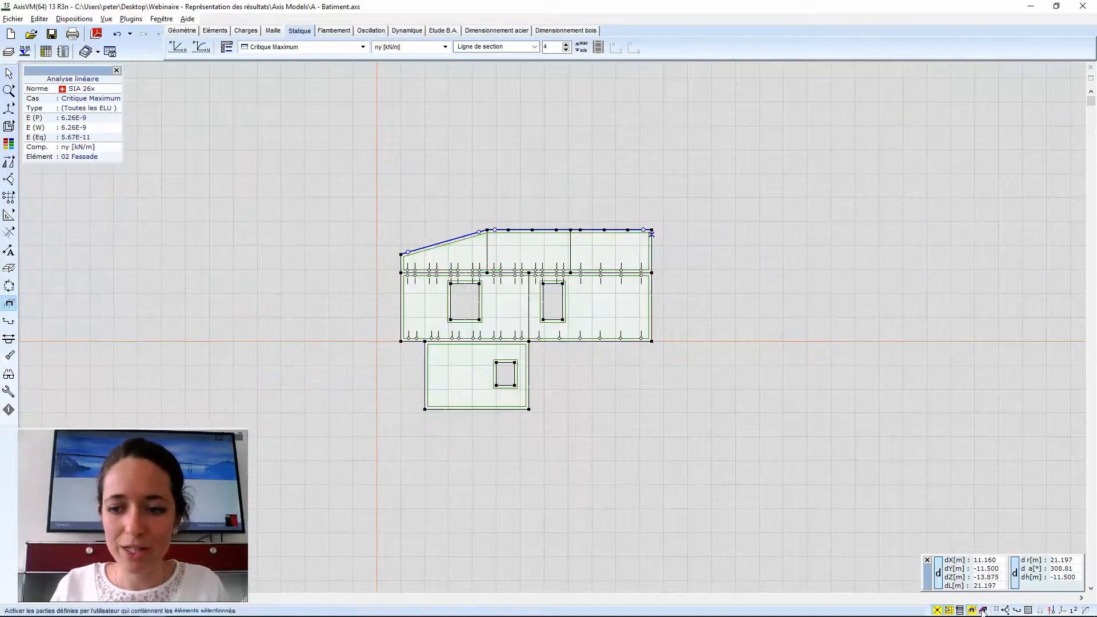
{"action": "left_click", "coordinate": [983, 610]}
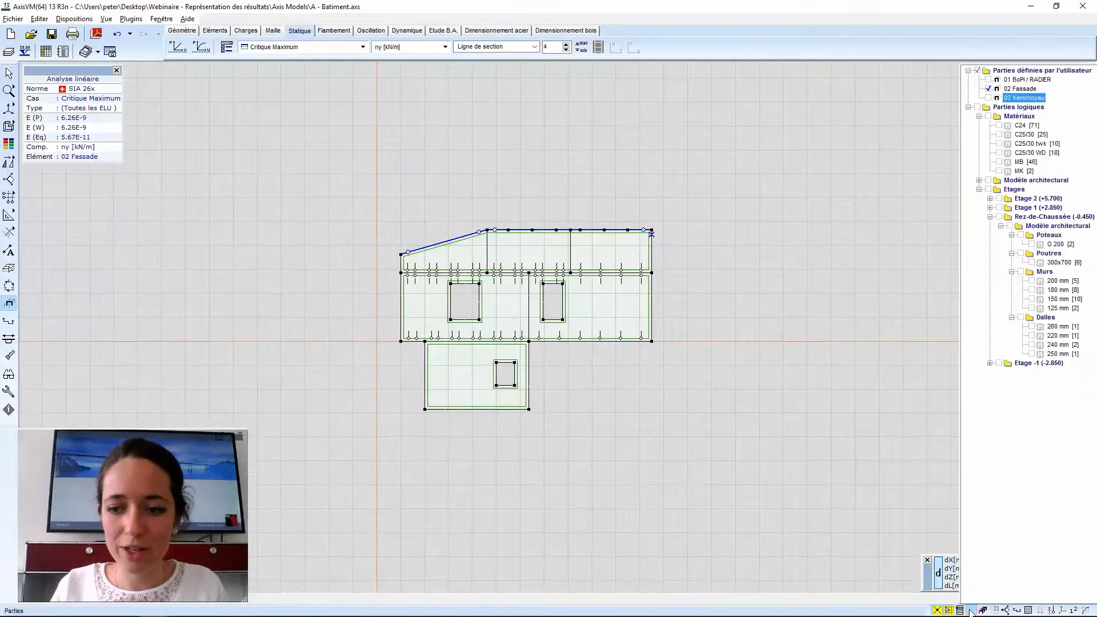
{"action": "left_click", "coordinate": [989, 90]}
{"action": "left_click", "coordinate": [988, 80]}
Create a section segment named B, about 11.5 m long, in perspective view across the larger slab from its outer edge to the re-entrant corner.
{"action": "scroll", "coordinate": [540, 302], "scroll_direction": "down", "scroll_amount": 2}
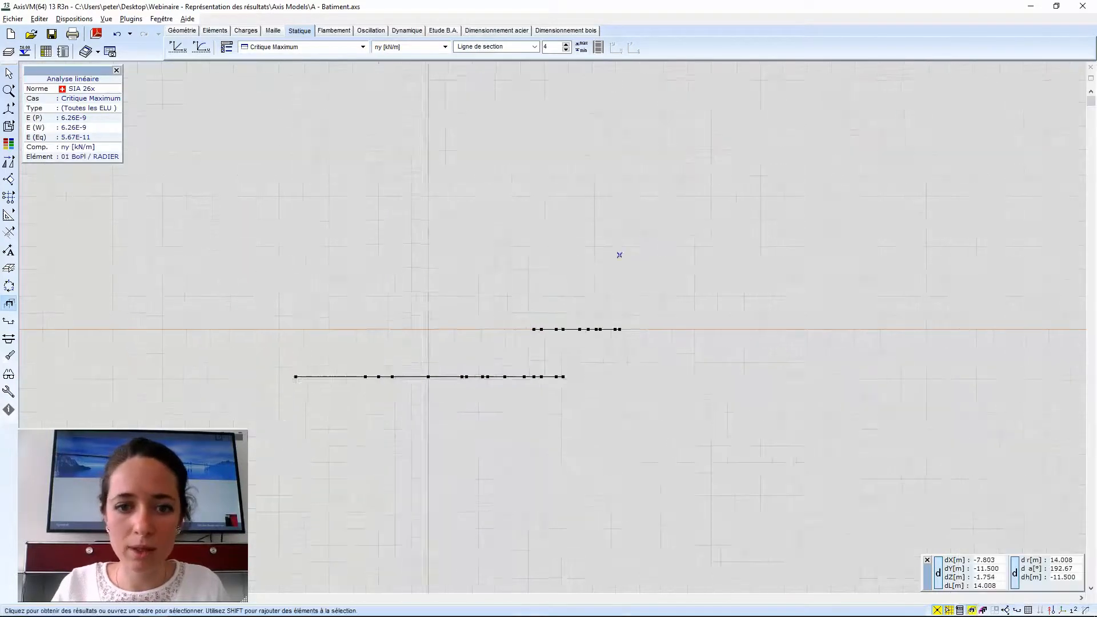
{"action": "middle_click_drag", "start_coordinate": [619, 255], "coordinate": [301, 204], "text": "shift"}
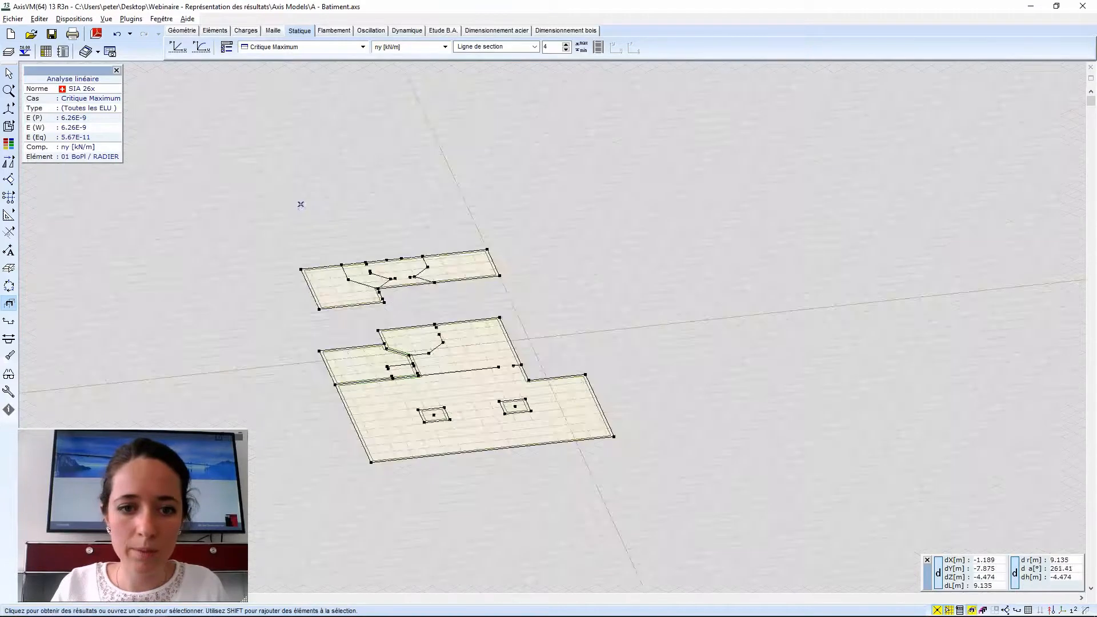
{"action": "middle_click_drag", "start_coordinate": [482, 309], "coordinate": [696, 241], "text": "shift"}
{"action": "scroll", "coordinate": [531, 320], "scroll_direction": "up", "scroll_amount": 3}
{"action": "left_click", "coordinate": [9, 321]}
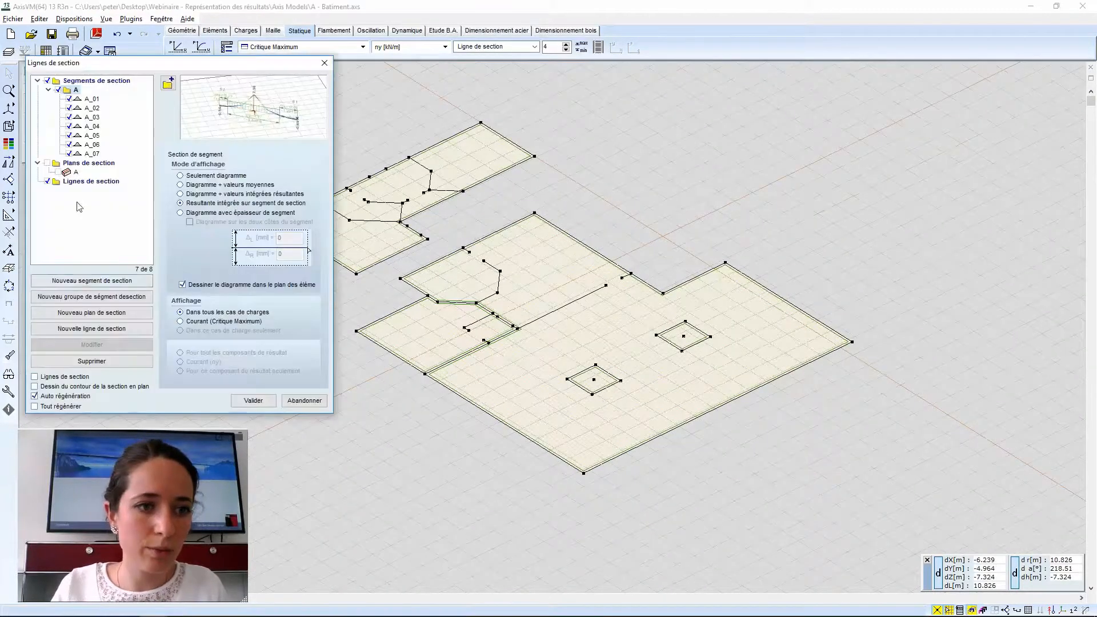
{"action": "left_click", "coordinate": [103, 316]}
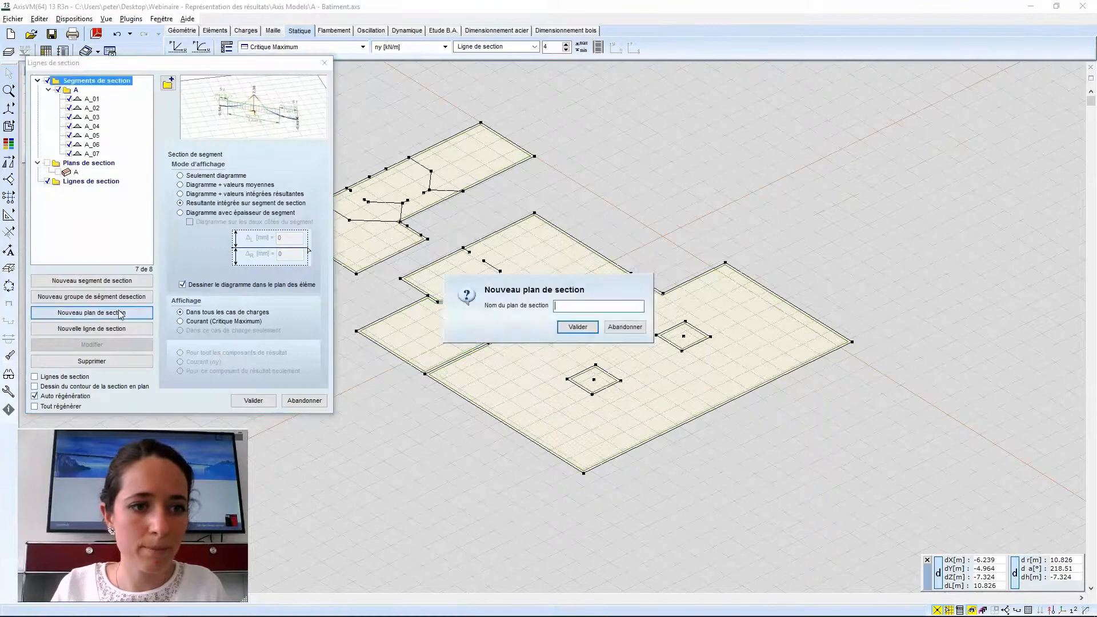
{"action": "left_click", "coordinate": [625, 327]}
{"action": "left_click", "coordinate": [91, 281]}
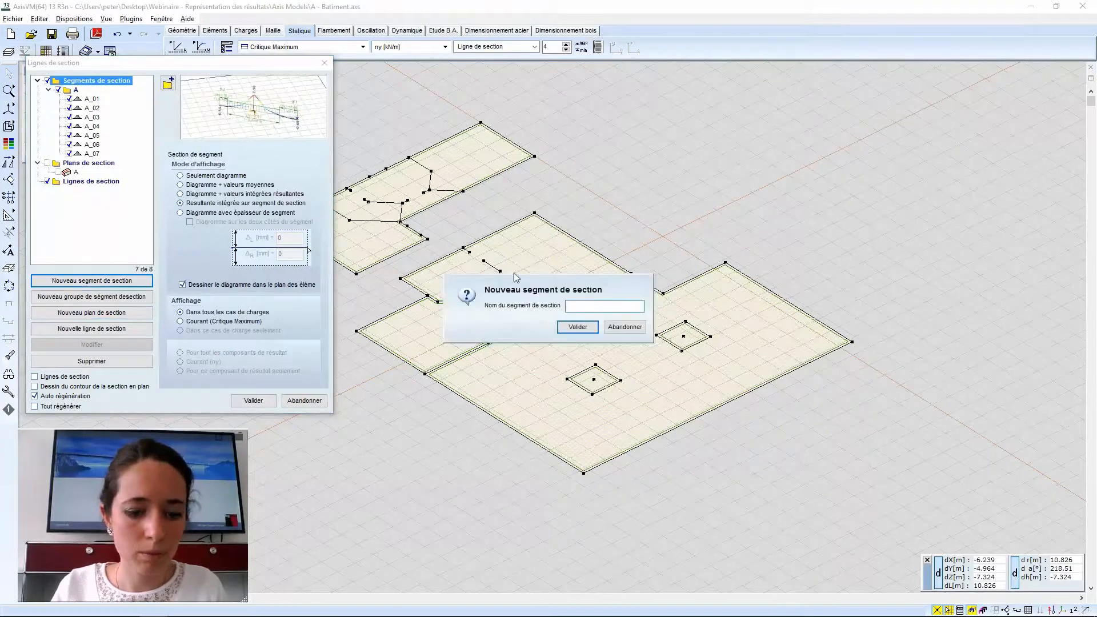
{"action": "left_click", "coordinate": [577, 326]}
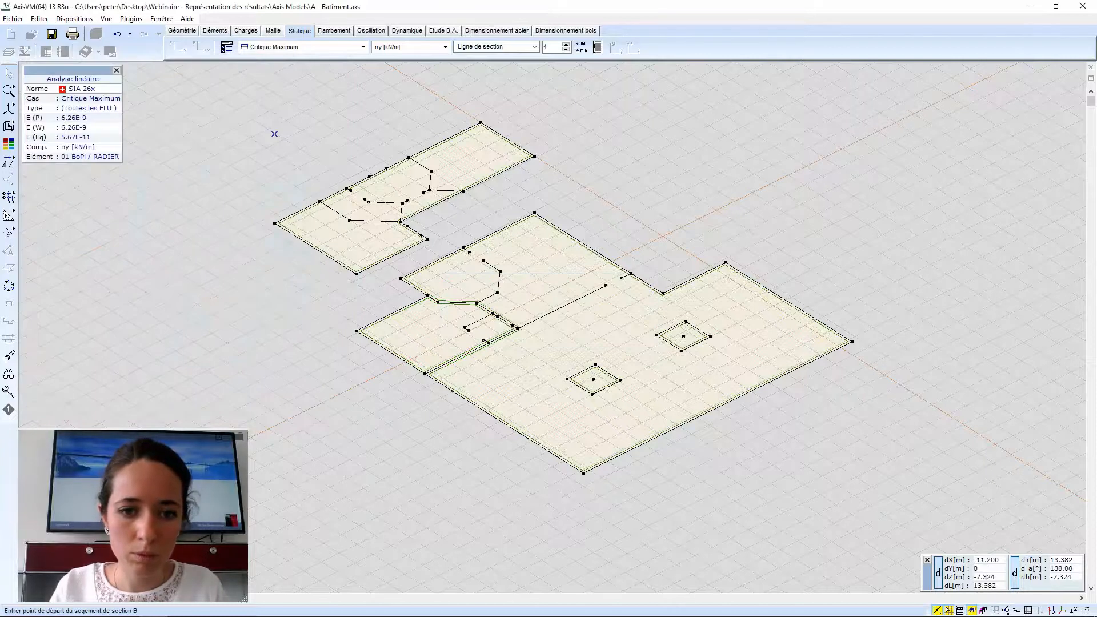
{"action": "left_click", "coordinate": [452, 391]}
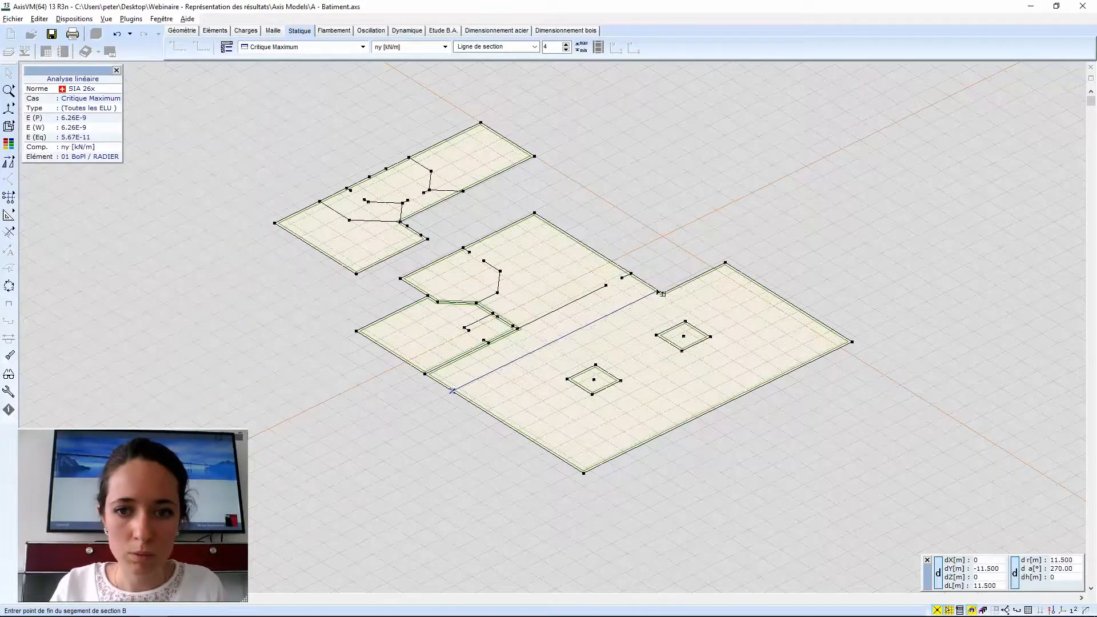
{"action": "left_click", "coordinate": [657, 291]}
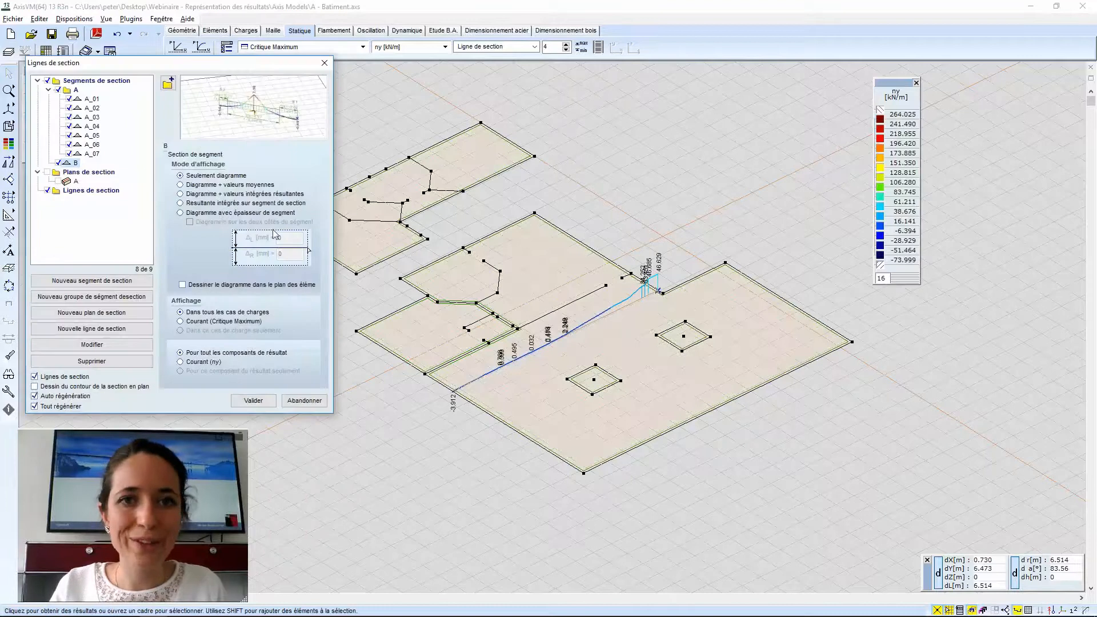
Set segment B to a diagram with segment thickness (Diagramme avec épaisseur de segment), shown on both sides with 500 mm widths.
{"action": "left_click", "coordinate": [180, 212]}
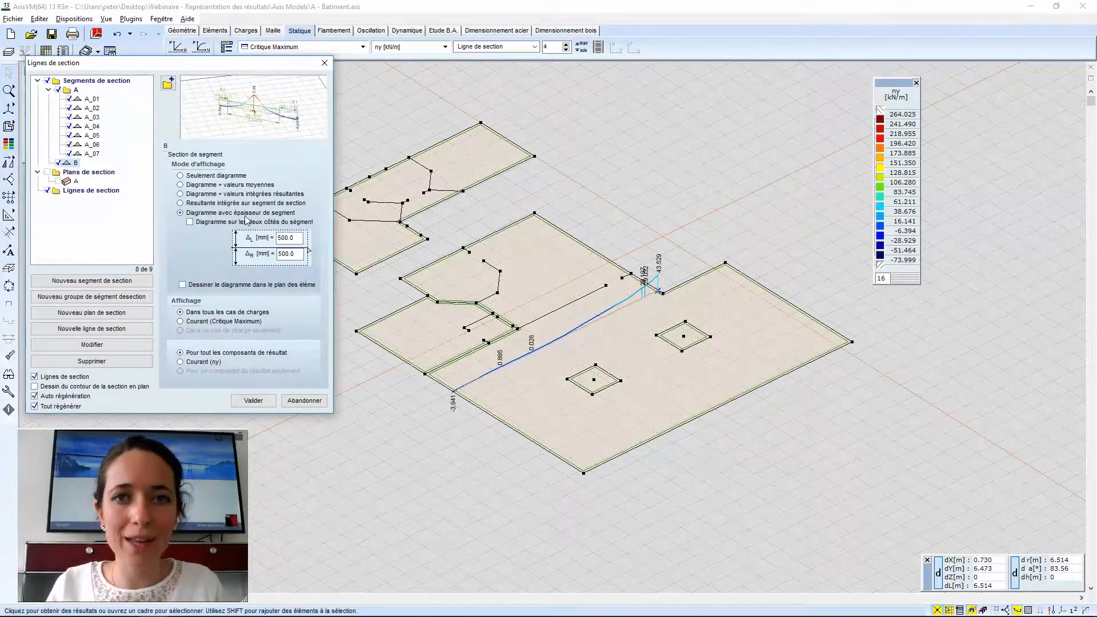
{"action": "left_click", "coordinate": [190, 223]}
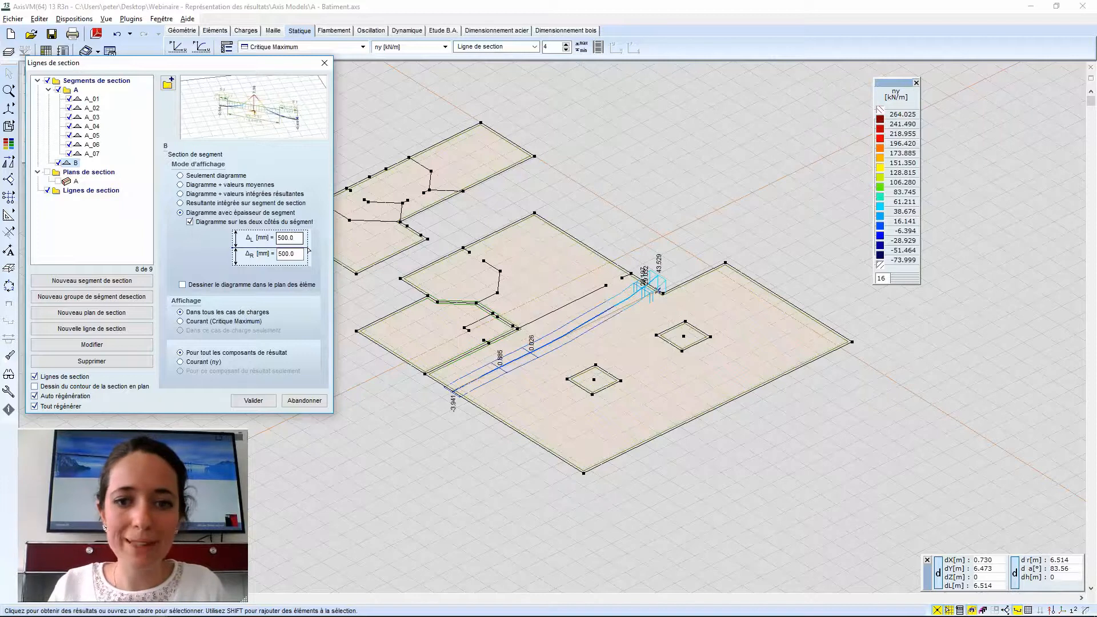
{"action": "left_click", "coordinate": [253, 400]}
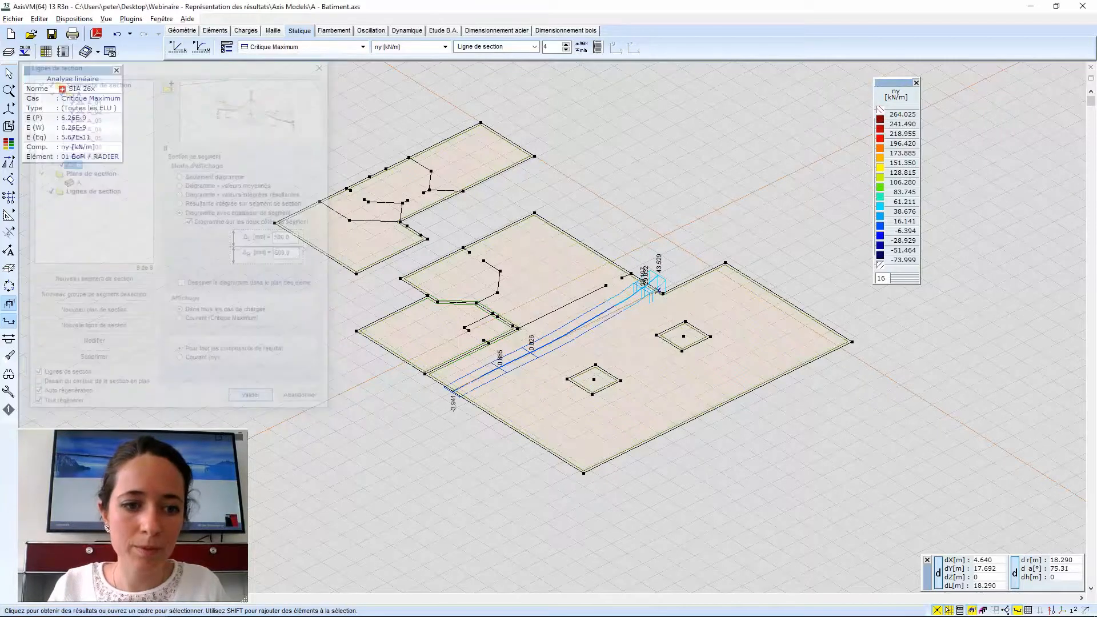
{"action": "middle_click_drag", "start_coordinate": [564, 327], "coordinate": [547, 321]}
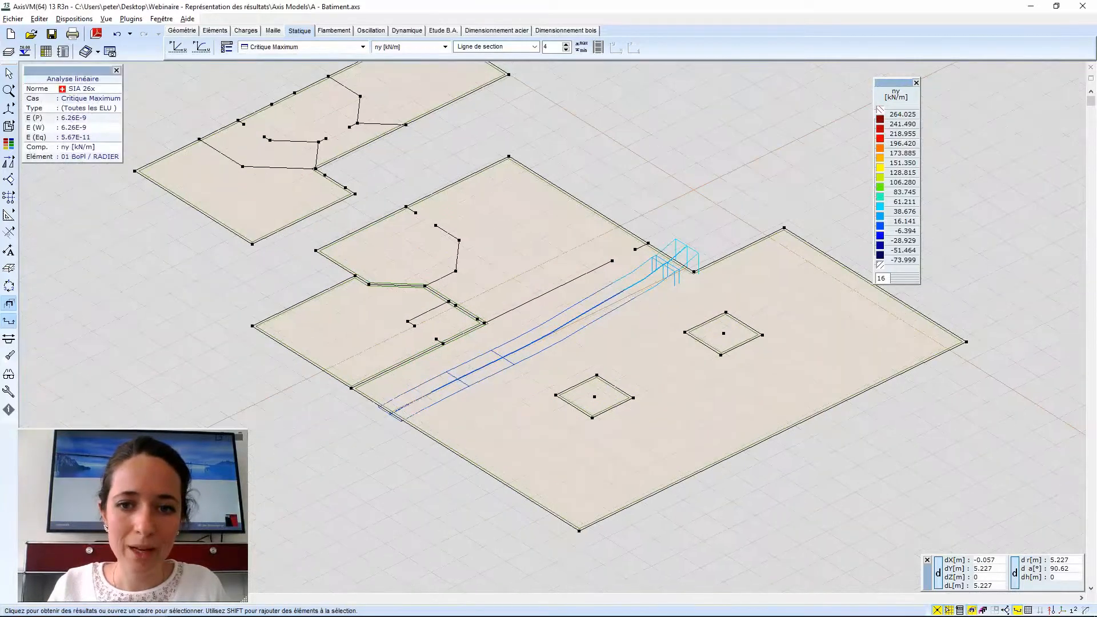
{"action": "scroll", "coordinate": [436, 116], "scroll_direction": "up", "scroll_amount": 1}
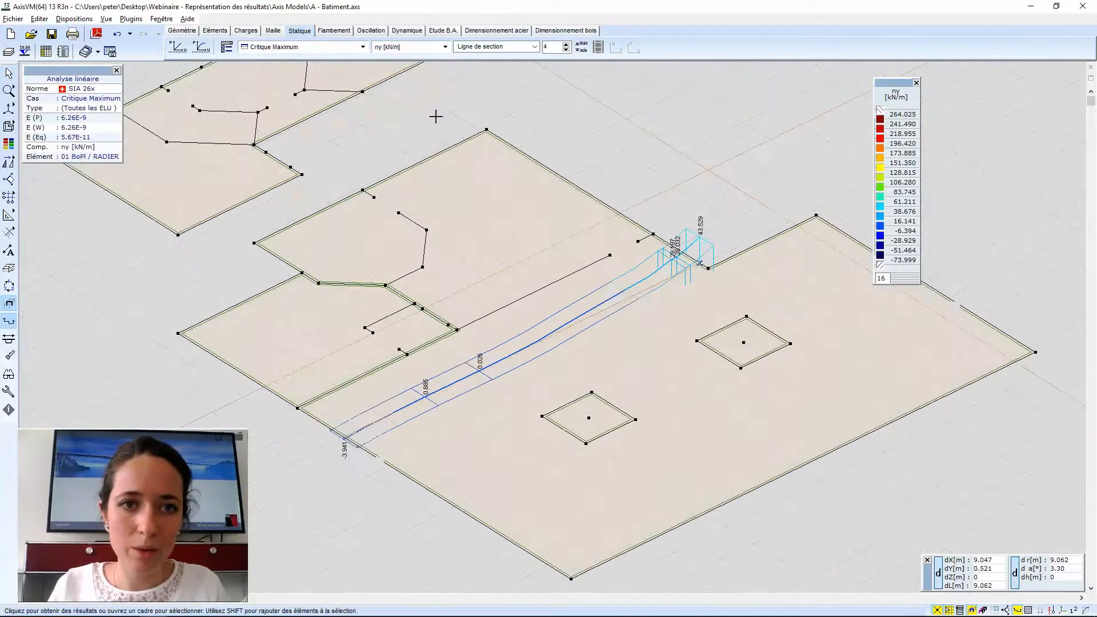
Display the my bending moment and set the colour legend limits to the minimum and maximum of the parts (Mini, Maxi des parties).
{"action": "left_click", "coordinate": [446, 47]}
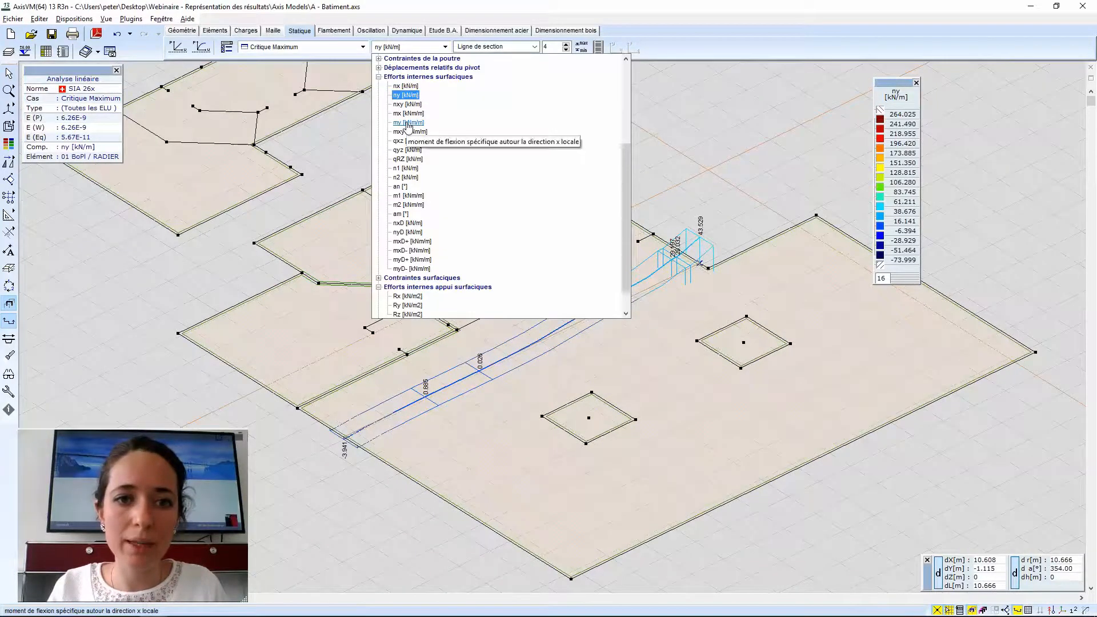
{"action": "left_click", "coordinate": [408, 123]}
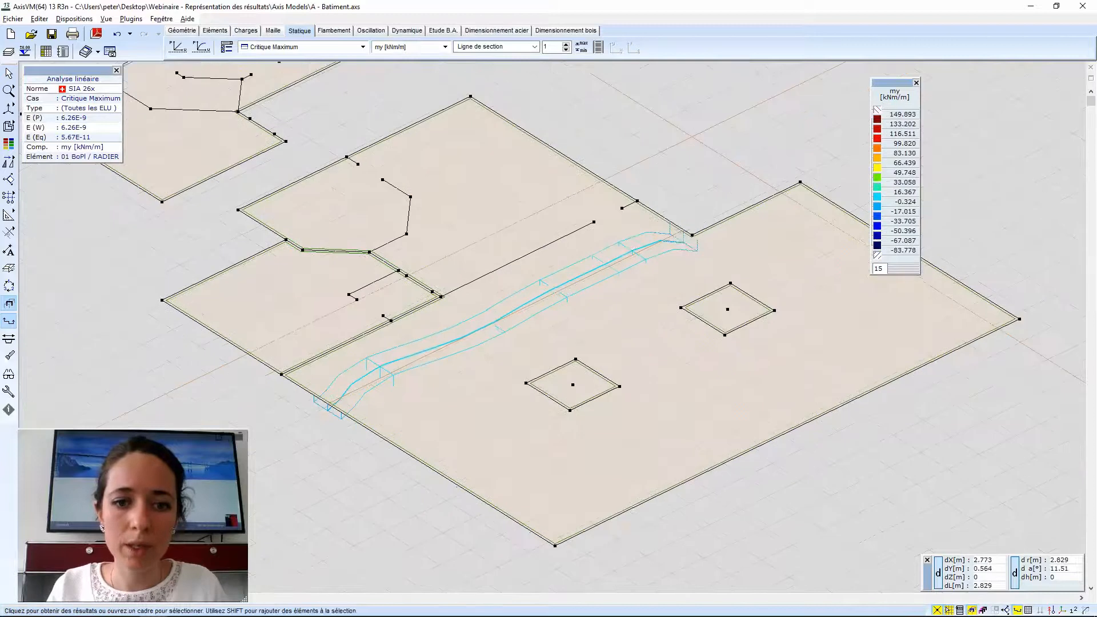
{"action": "left_click", "coordinate": [896, 172]}
{"action": "left_click", "coordinate": [667, 152]}
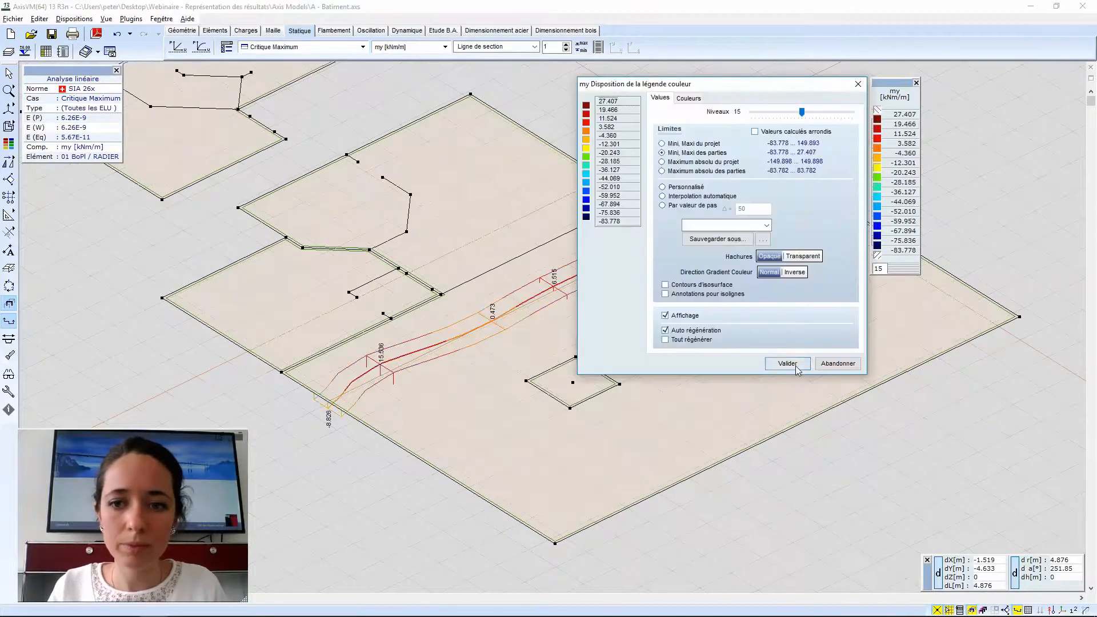
{"action": "left_click", "coordinate": [796, 366]}
{"action": "scroll", "coordinate": [505, 321], "scroll_direction": "up", "scroll_amount": 1}
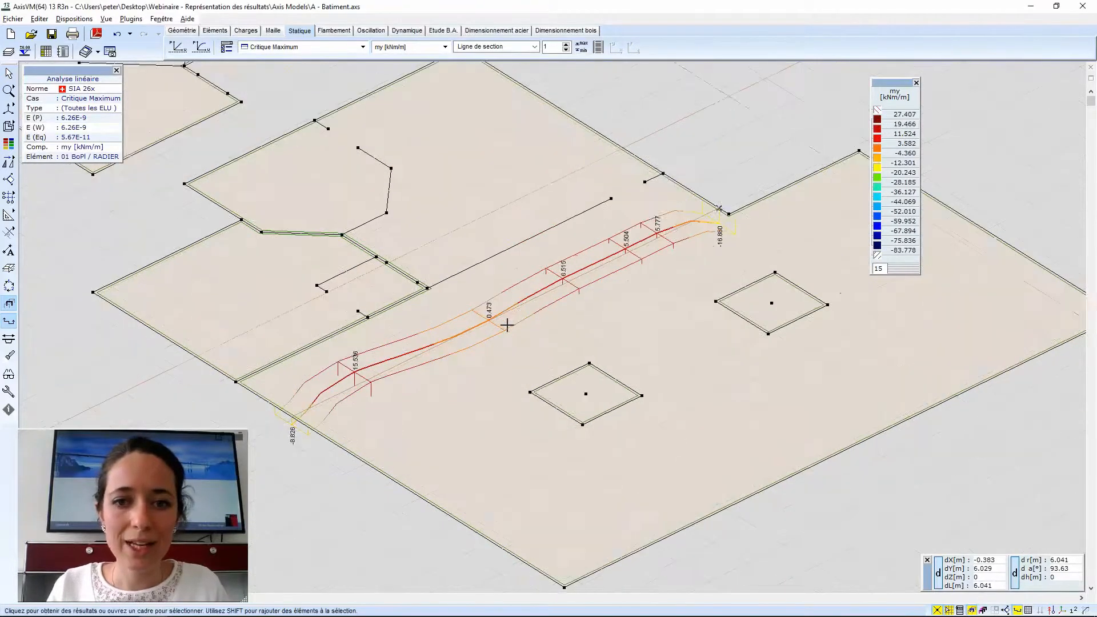
Examine the thickness-averaged my diagram along segment B on the slab, from its outer edge to the re-entrant corner.
{"action": "middle_click_drag", "start_coordinate": [523, 315], "coordinate": [573, 283]}
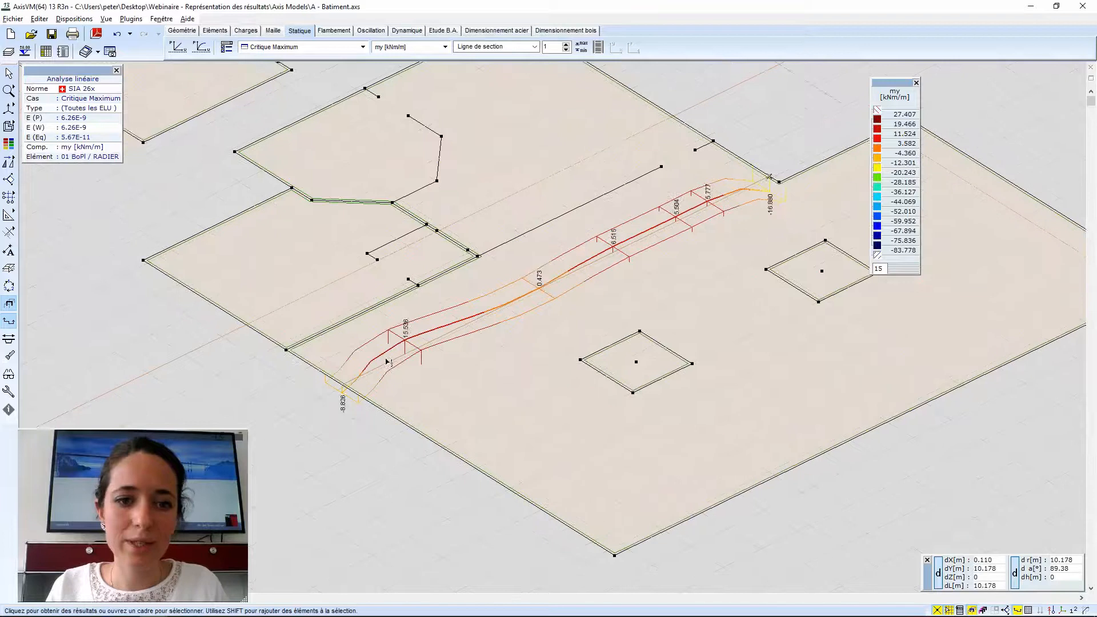
{"action": "middle_click_drag", "start_coordinate": [388, 362], "coordinate": [365, 375]}
{"action": "middle_click_drag", "start_coordinate": [747, 191], "coordinate": [733, 204]}
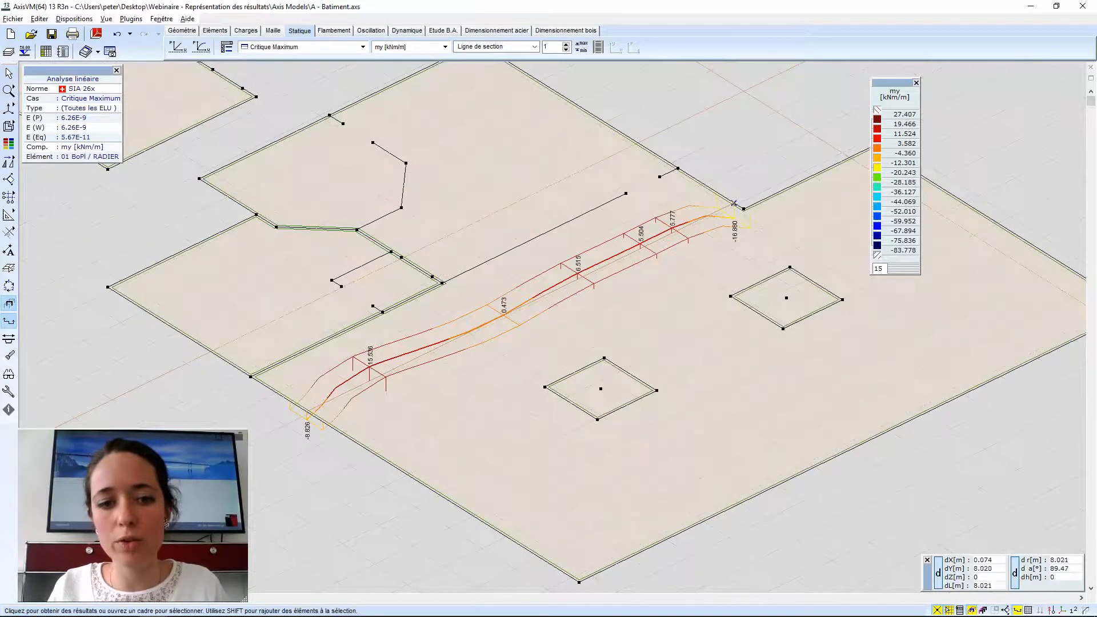
{"action": "middle_click_drag", "start_coordinate": [734, 204], "coordinate": [723, 184]}
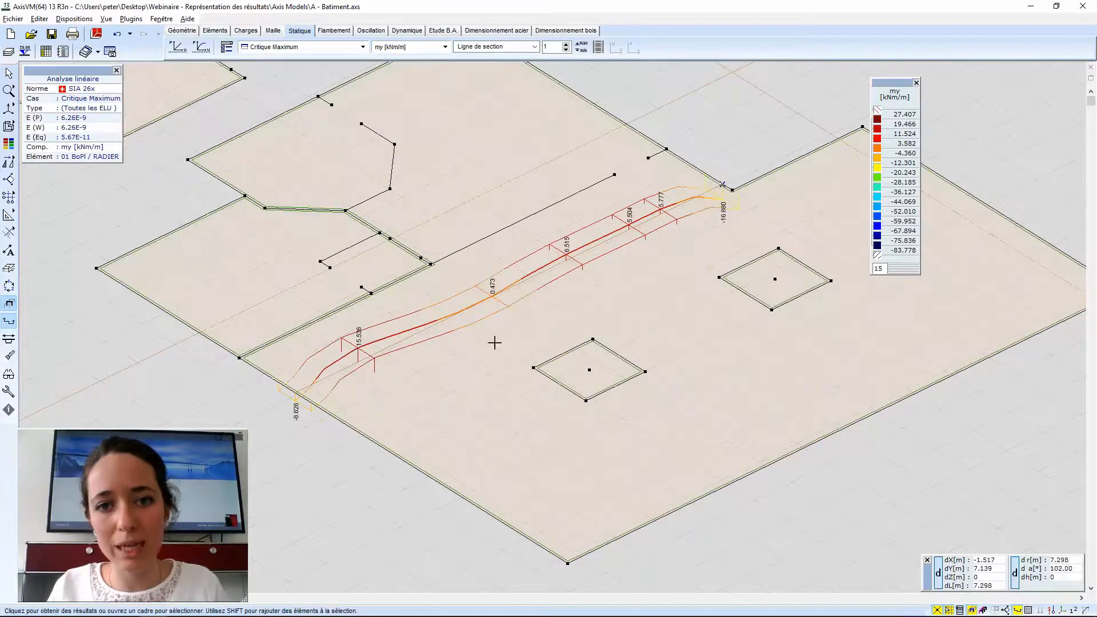
{"action": "middle_click_drag", "start_coordinate": [495, 340], "coordinate": [538, 307]}
{"action": "scroll", "coordinate": [454, 319], "scroll_direction": "up", "scroll_amount": 1}
{"action": "scroll", "coordinate": [475, 321], "scroll_direction": "down", "scroll_amount": 1}
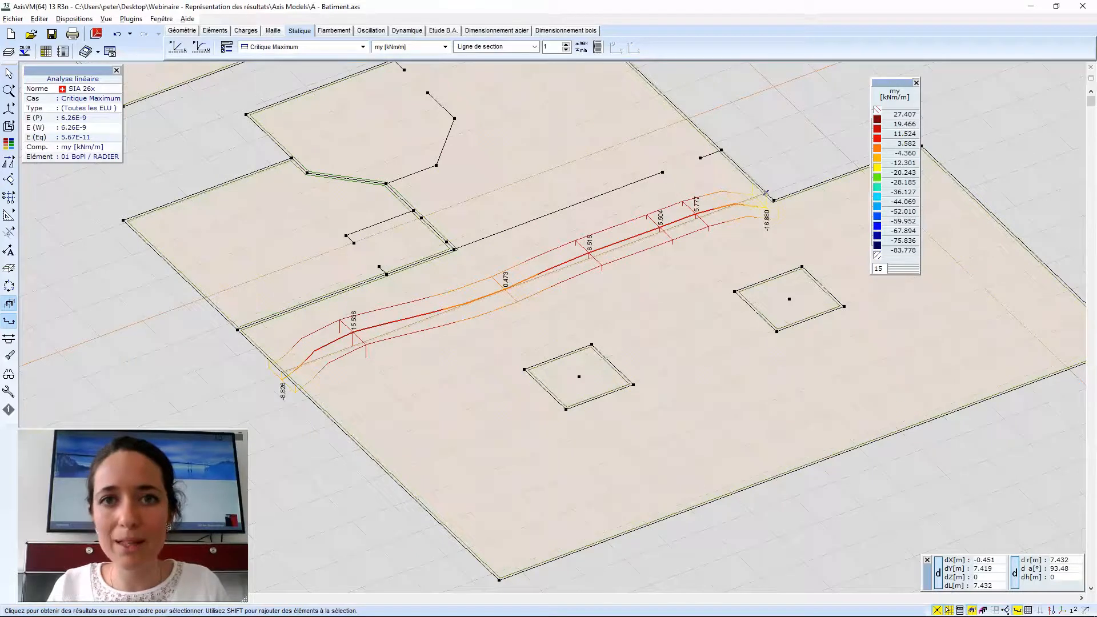
{"action": "middle_click_drag", "start_coordinate": [766, 193], "coordinate": [739, 203]}
{"action": "middle_click_drag", "start_coordinate": [508, 337], "coordinate": [547, 316], "text": "alt"}
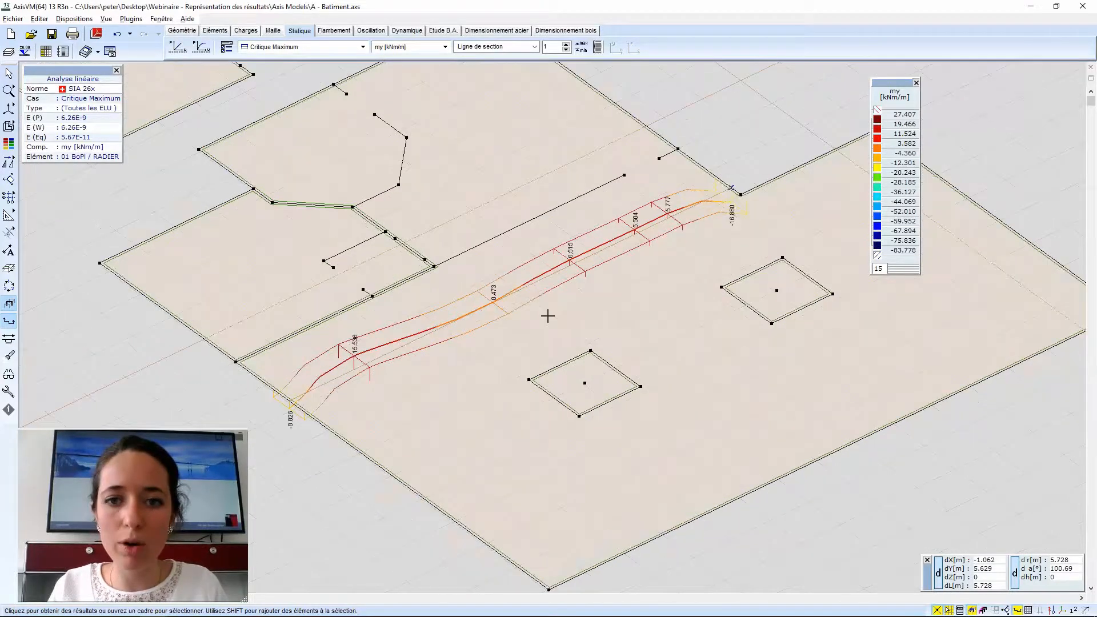
{"action": "scroll", "coordinate": [547, 316], "scroll_direction": "down", "scroll_amount": 2}
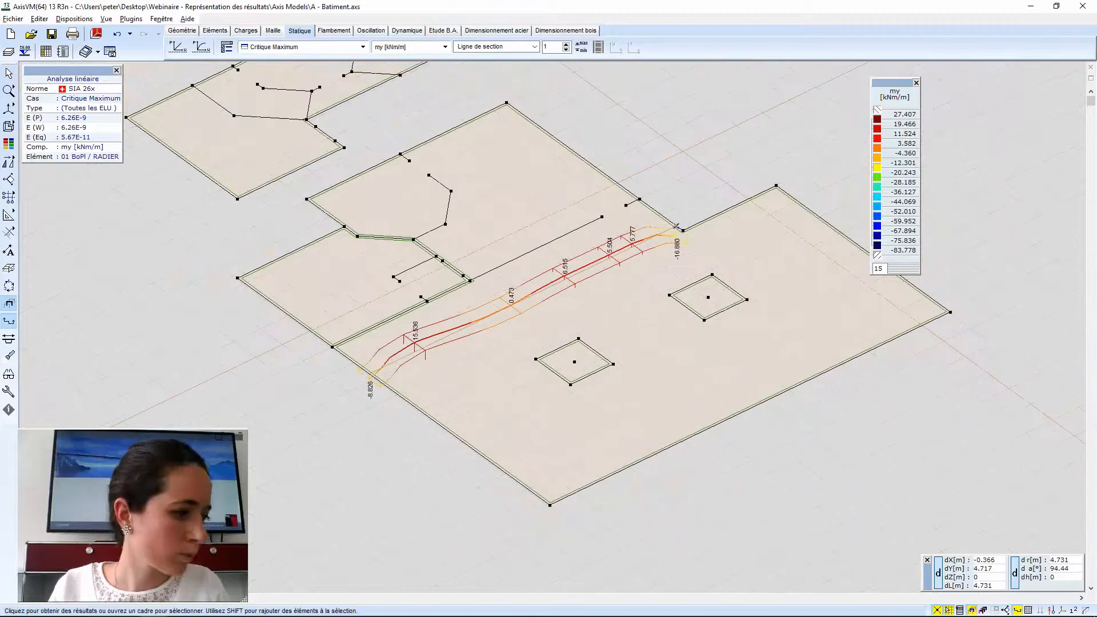
{"action": "mouse_move", "coordinate": [558, 294]}
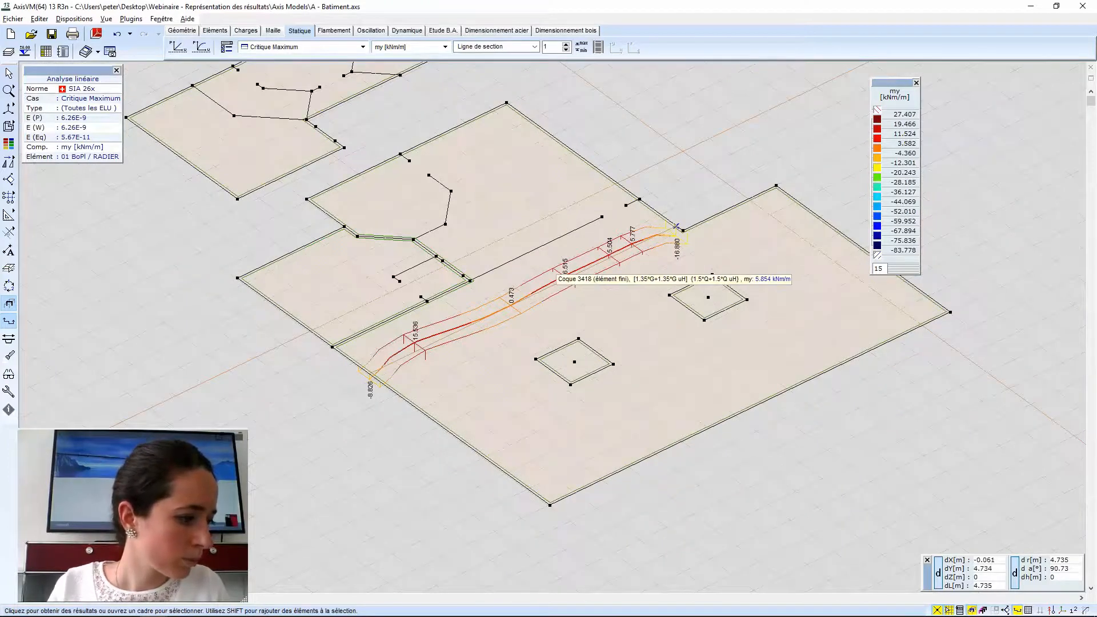
{"action": "scroll", "coordinate": [553, 286], "scroll_direction": "down", "scroll_amount": 1}
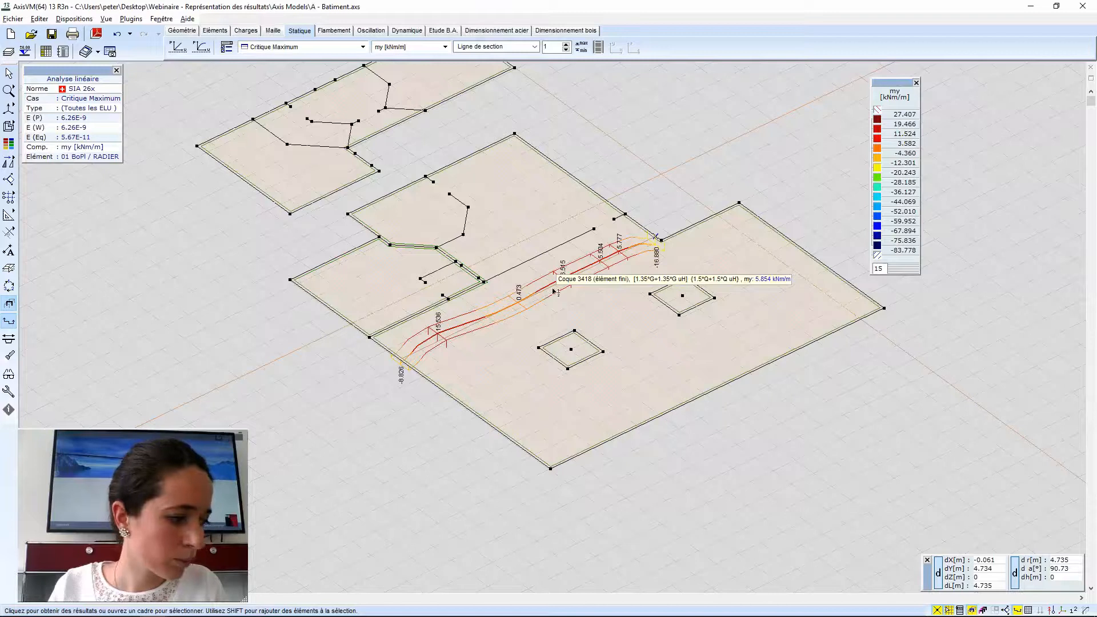
Turn off the parts display so the whole building is shown instead of only 01 BoPl / RADIER.
{"action": "left_click", "coordinate": [983, 610]}
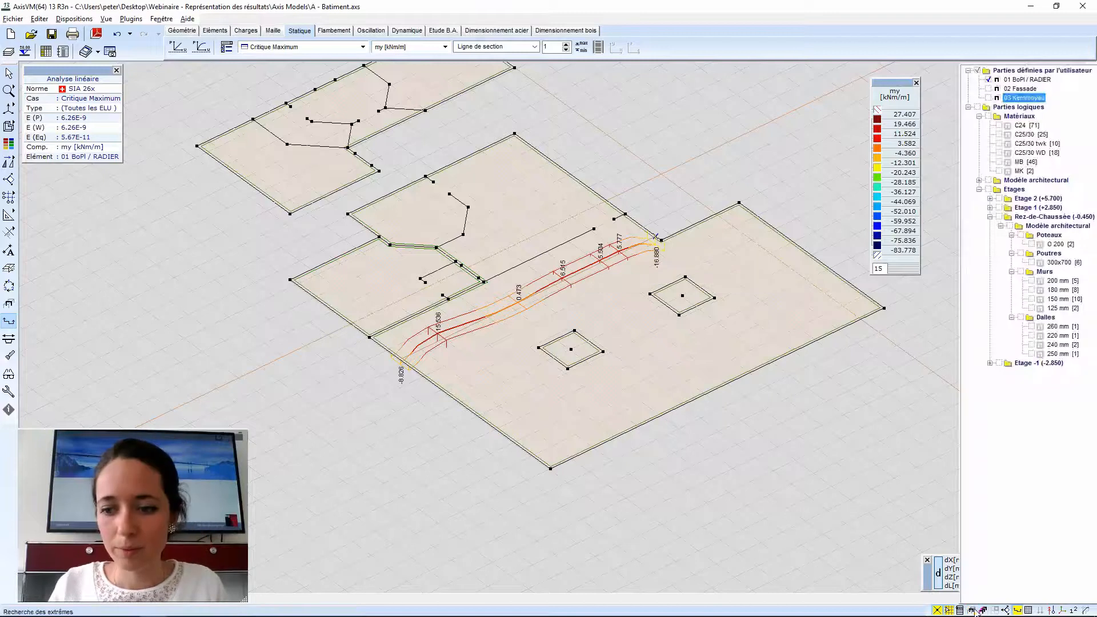
{"action": "left_click", "coordinate": [975, 611]}
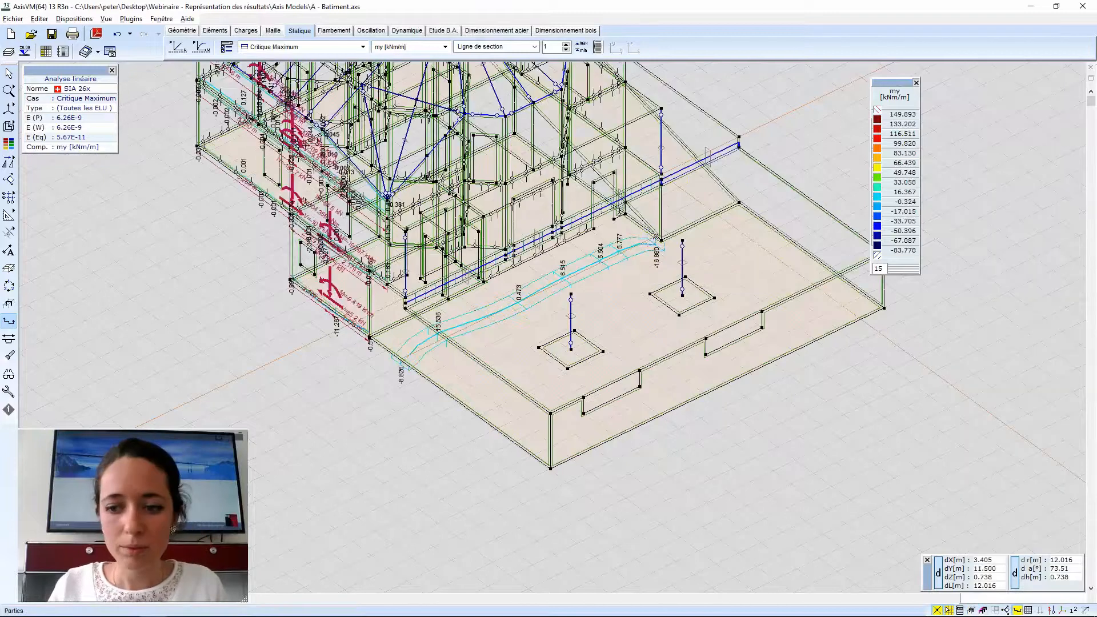
Review the display mode settings of segment group A and of segments A_02 and A_05.
{"action": "left_click", "coordinate": [9, 321]}
{"action": "left_click_drag", "start_coordinate": [256, 63], "coordinate": [605, 85]}
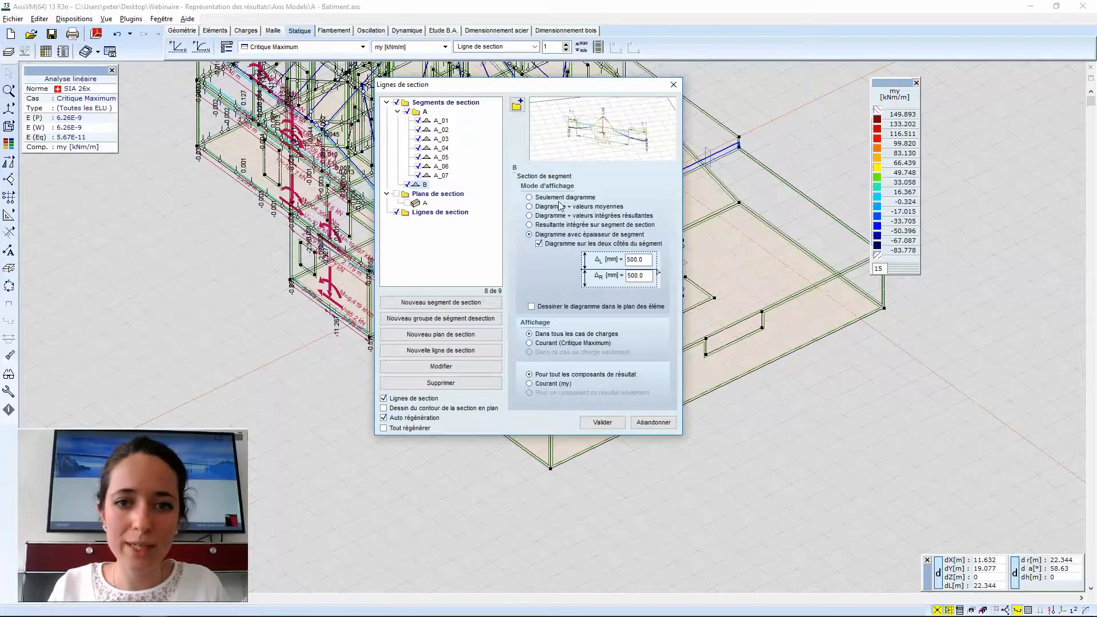
{"action": "left_click", "coordinate": [424, 113]}
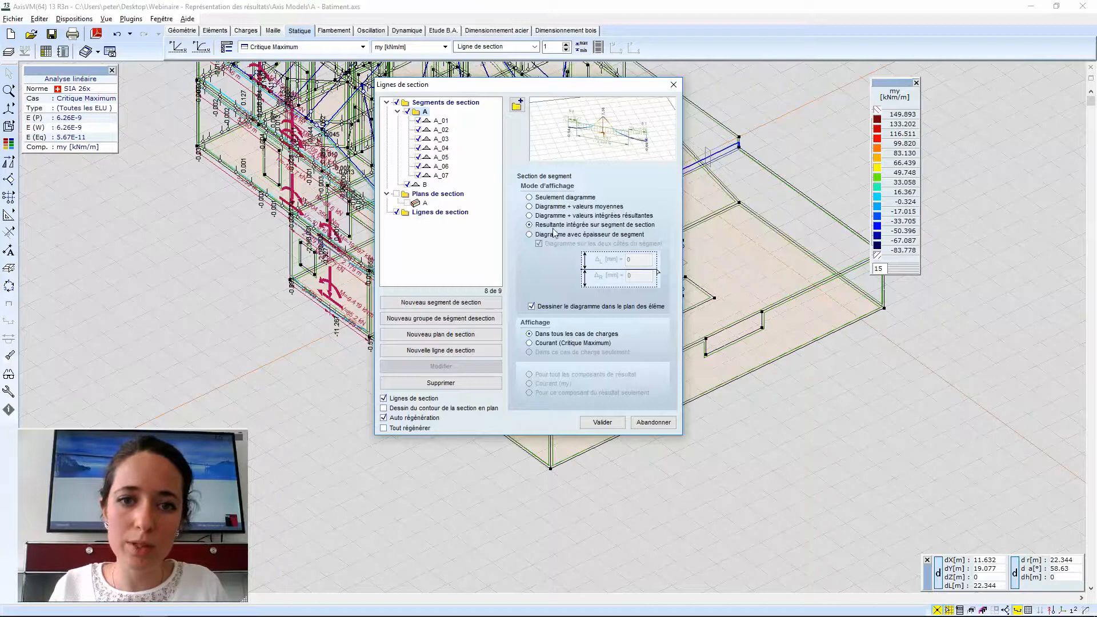
{"action": "left_click", "coordinate": [440, 130]}
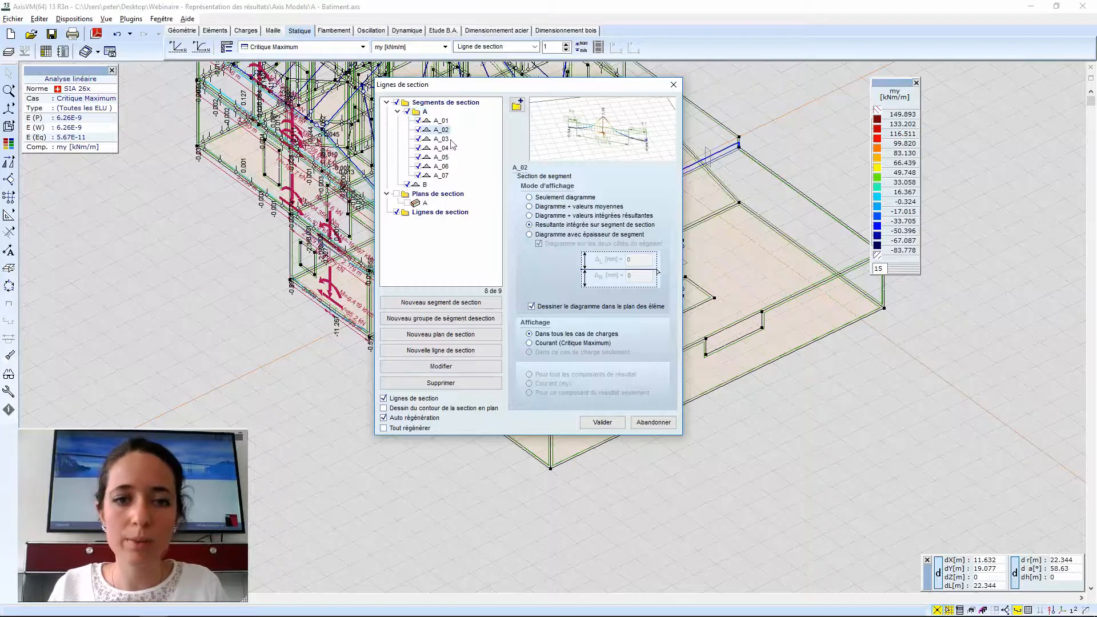
{"action": "left_click", "coordinate": [441, 157]}
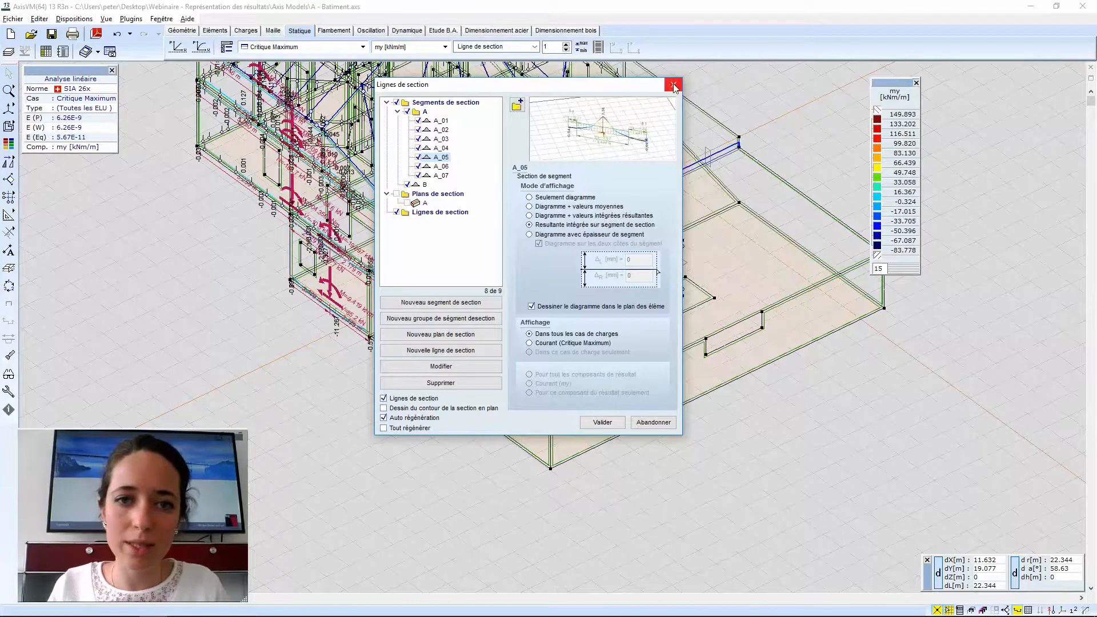
{"action": "left_click", "coordinate": [654, 422]}
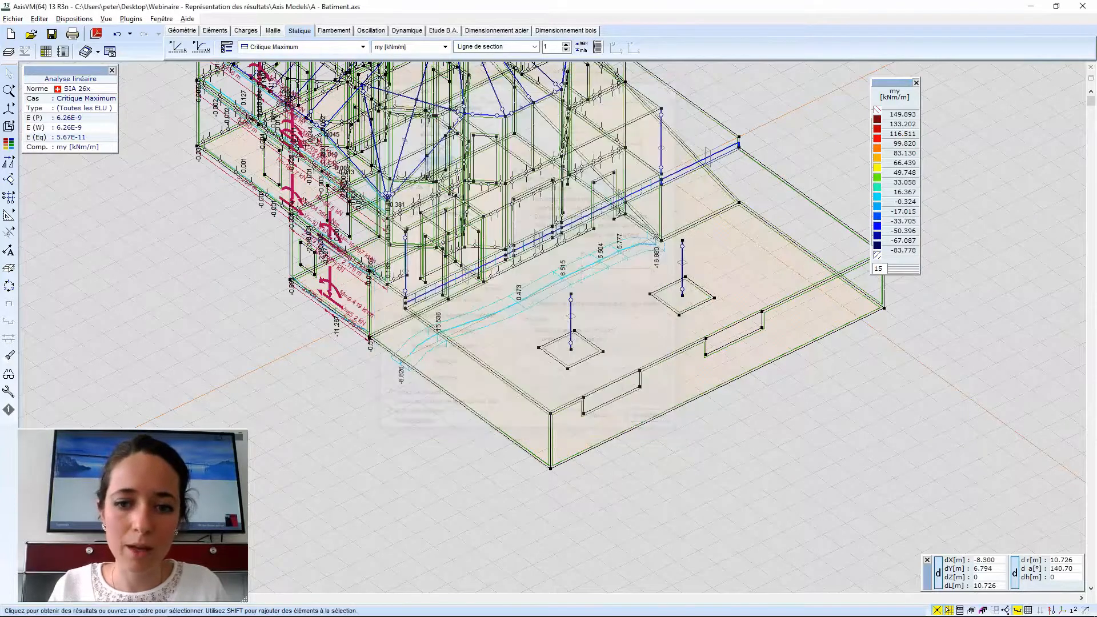
Turn off the display of the section segments and bring the whole building into view.
{"action": "left_click", "coordinate": [1017, 611]}
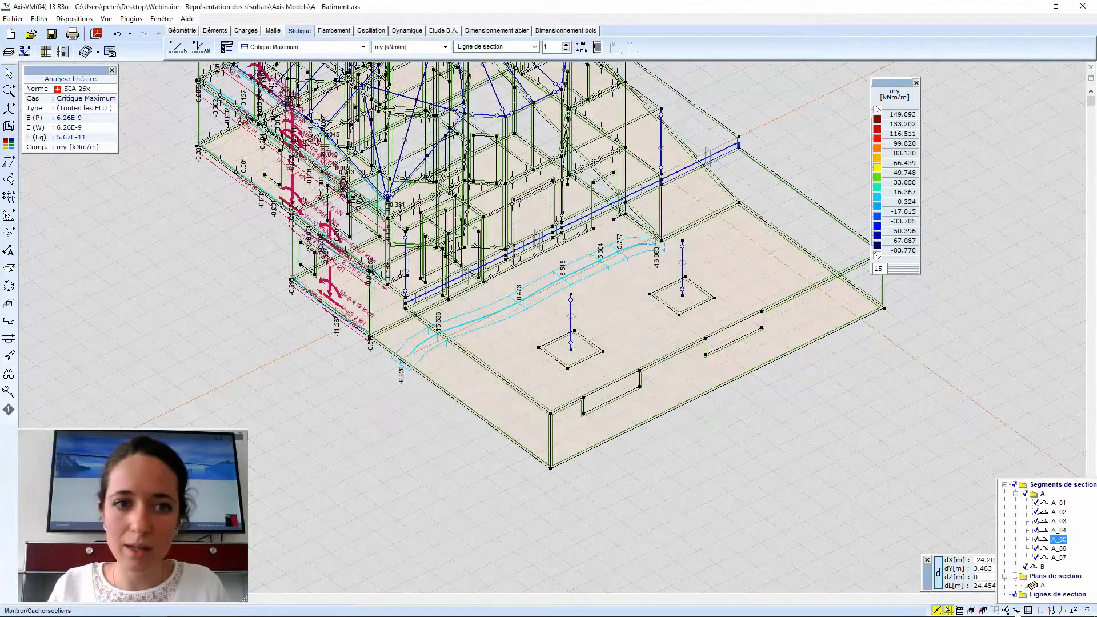
{"action": "scroll", "coordinate": [404, 375], "scroll_direction": "down", "scroll_amount": 3}
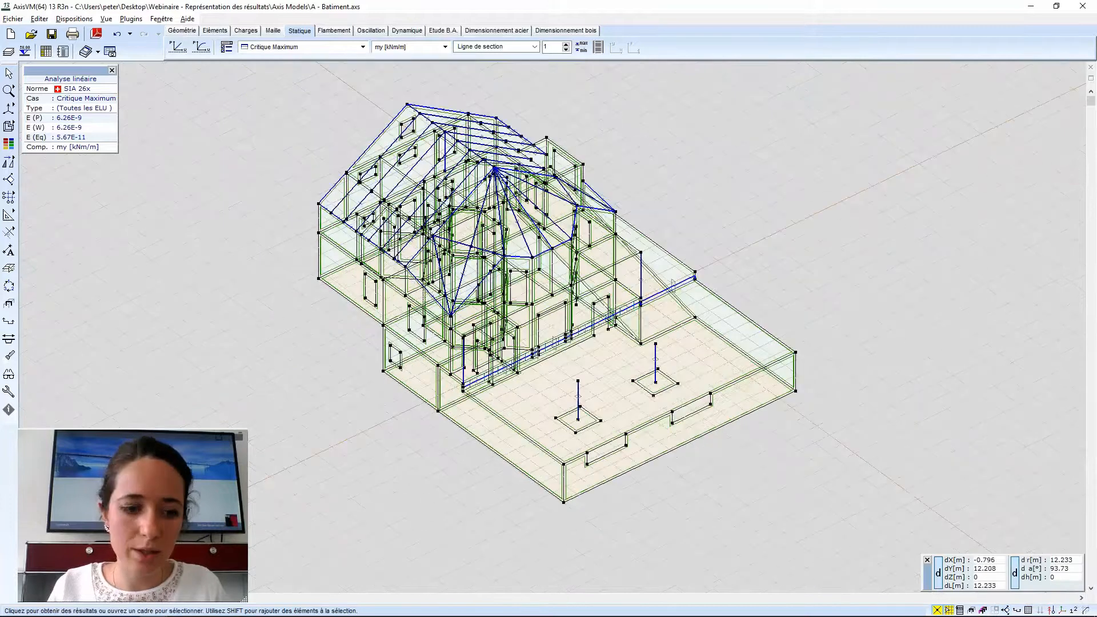
{"action": "scroll", "coordinate": [392, 393], "scroll_direction": "up", "scroll_amount": 2}
{"action": "scroll", "coordinate": [392, 394], "scroll_direction": "down", "scroll_amount": 1}
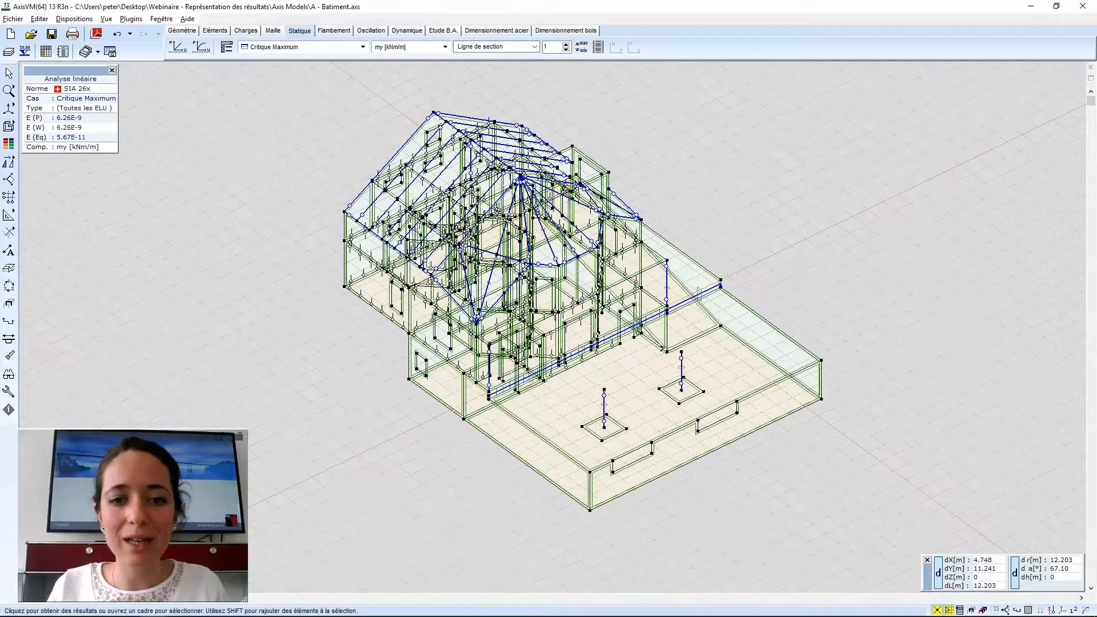
{"action": "middle_click_drag", "start_coordinate": [698, 291], "coordinate": [749, 295]}
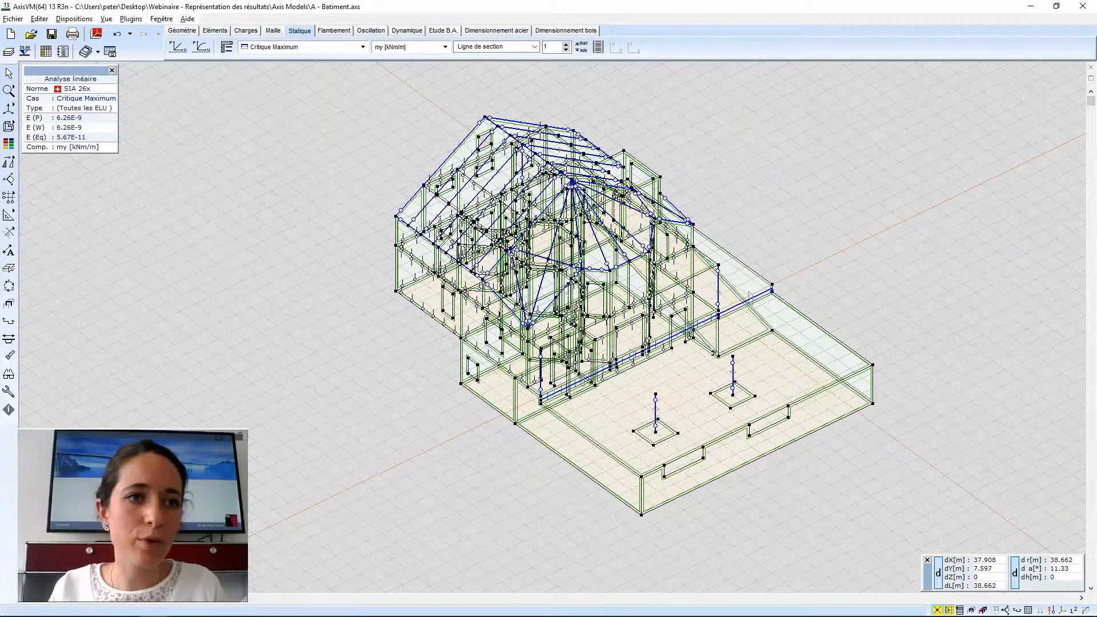
{"action": "left_click", "coordinate": [131, 19]}
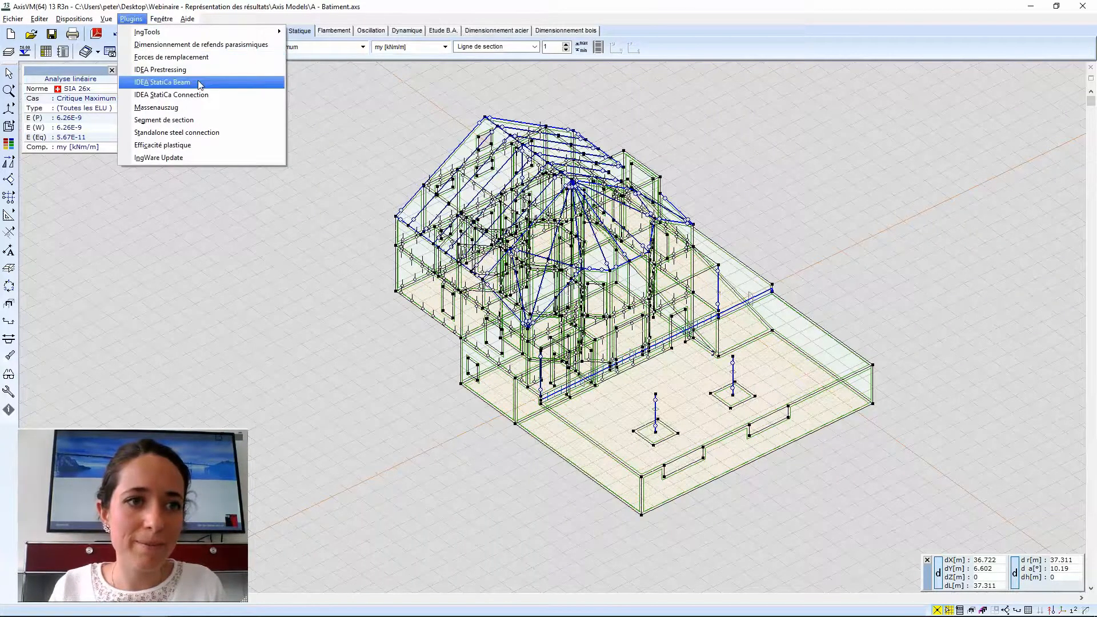
{"action": "left_click", "coordinate": [207, 121]}
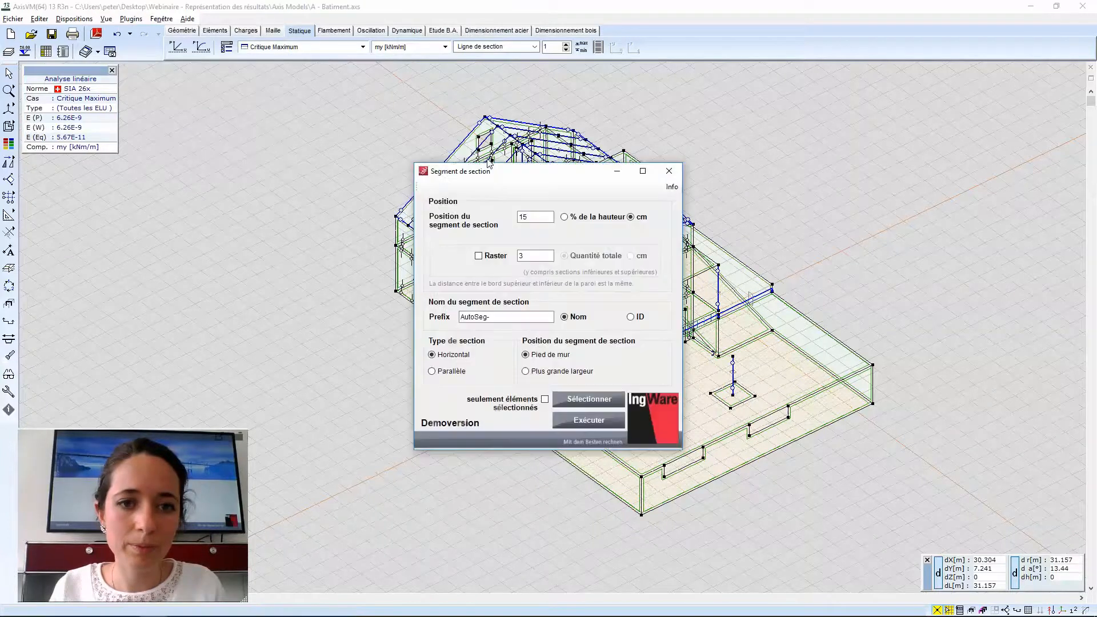
{"action": "left_click_drag", "start_coordinate": [498, 178], "coordinate": [191, 100]}
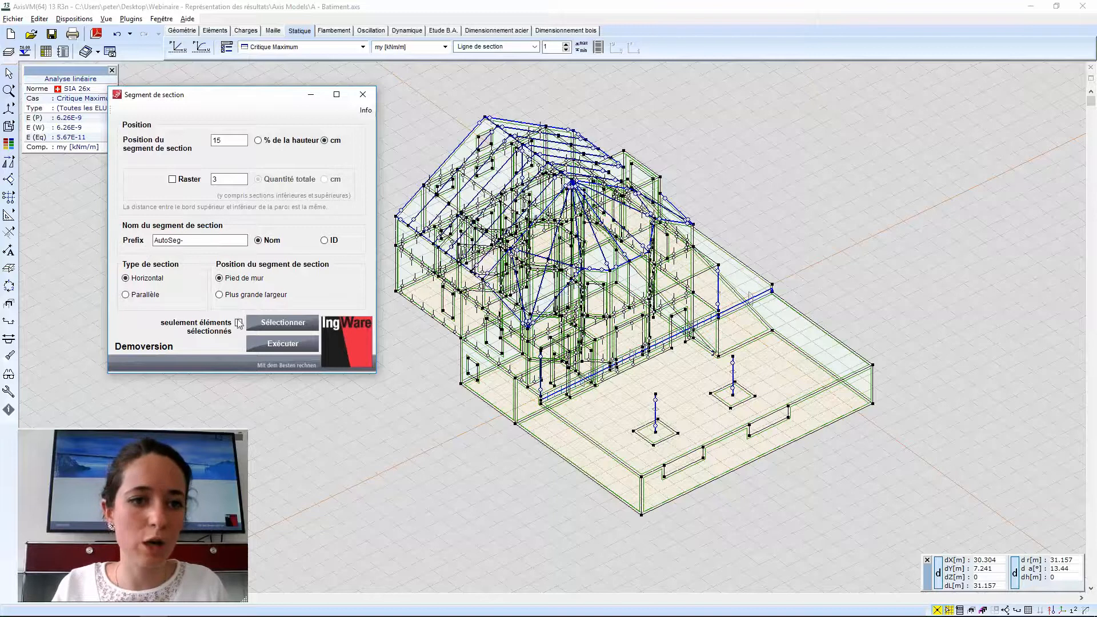
{"action": "left_click", "coordinate": [281, 324]}
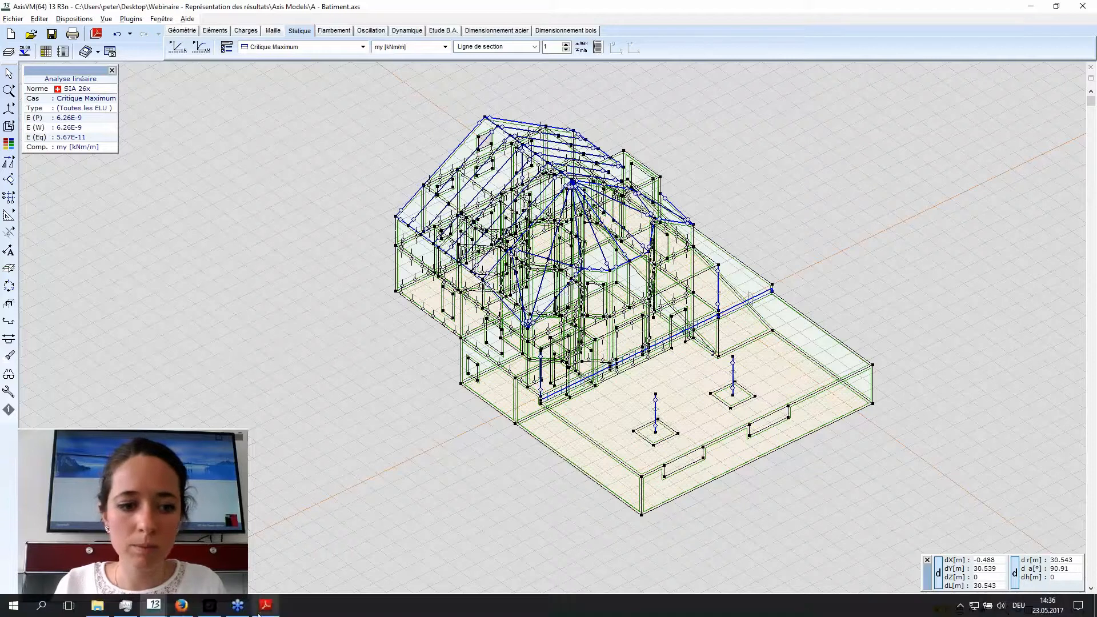
{"action": "mouse_move", "coordinate": [154, 605]}
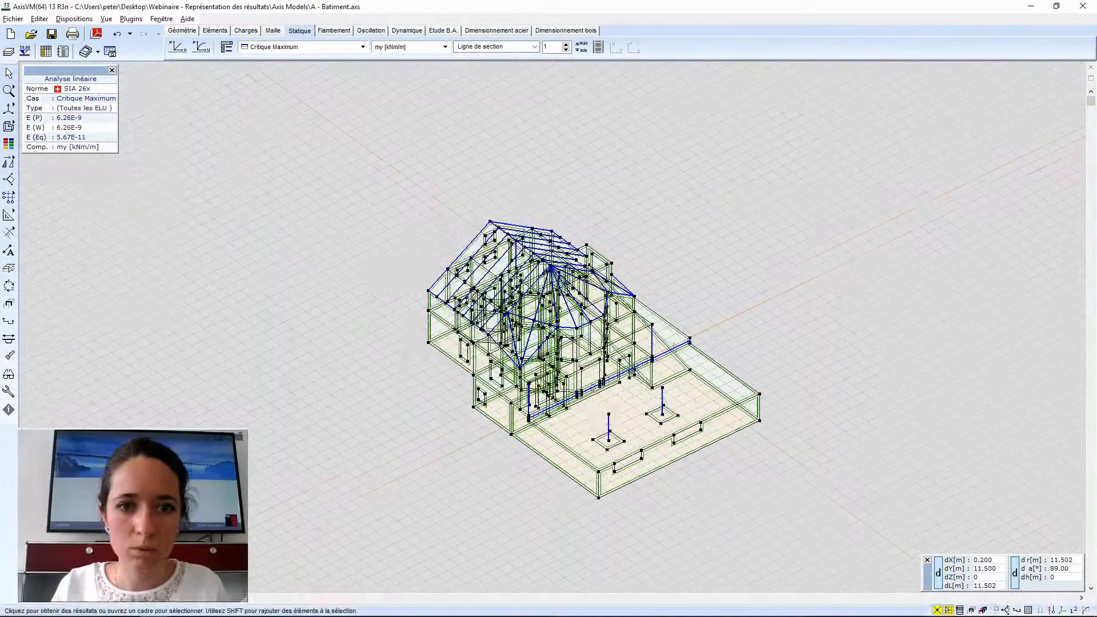
Open the Segment de section plugin and try to start its selection of elements.
{"action": "left_click", "coordinate": [131, 19]}
{"action": "left_click", "coordinate": [164, 119]}
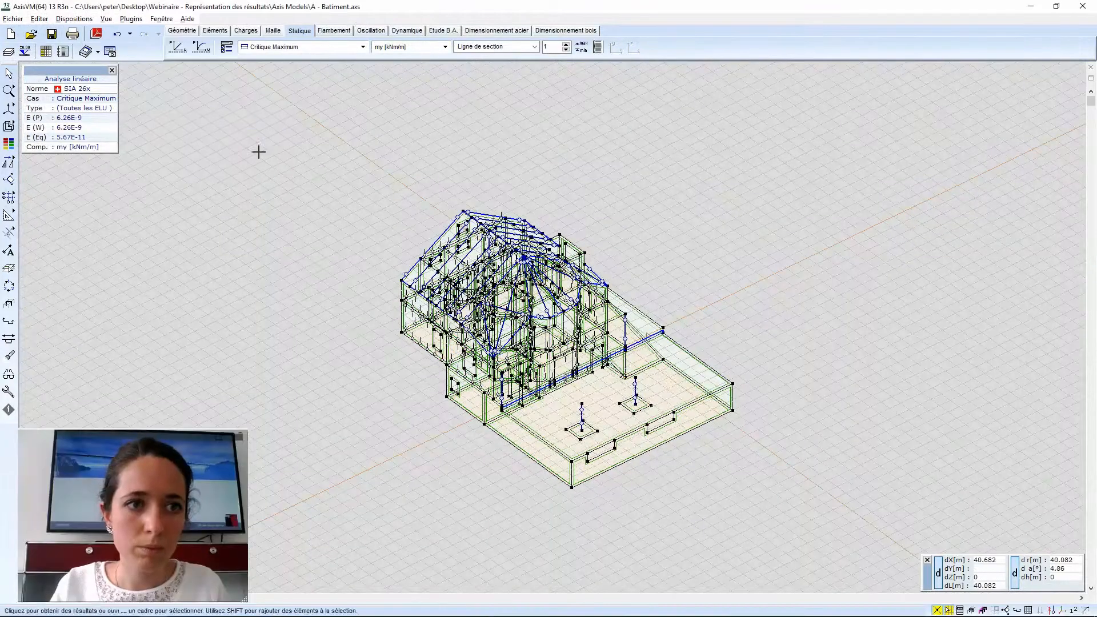
{"action": "left_click_drag", "start_coordinate": [533, 170], "coordinate": [242, 128]}
{"action": "left_click", "coordinate": [299, 356]}
{"action": "scroll", "coordinate": [400, 329], "scroll_direction": "up", "scroll_amount": 1}
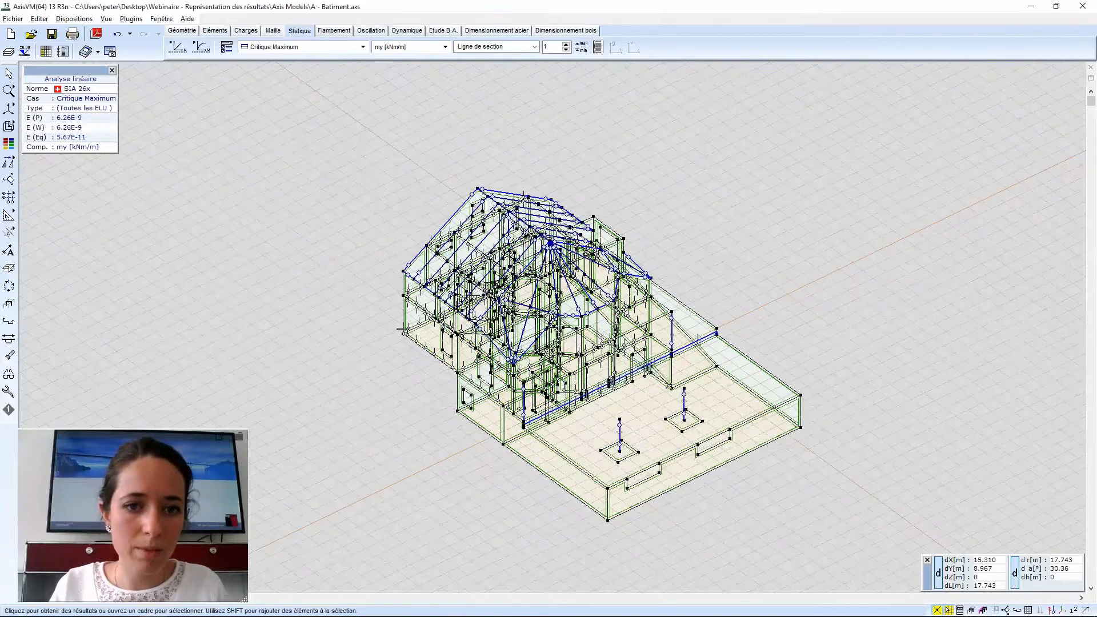
{"action": "scroll", "coordinate": [675, 357], "scroll_direction": "up", "scroll_amount": 1}
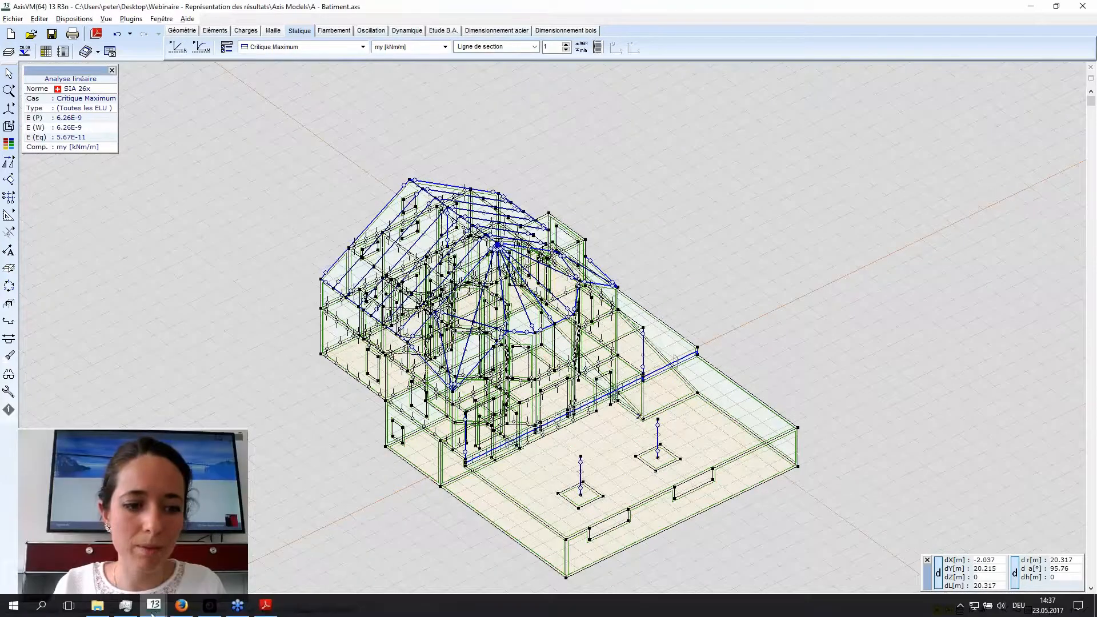
Cancel the pending selection in the project D - charge mobile sur bâtiment industriel and close that project without saving.
{"action": "mouse_move", "coordinate": [154, 605]}
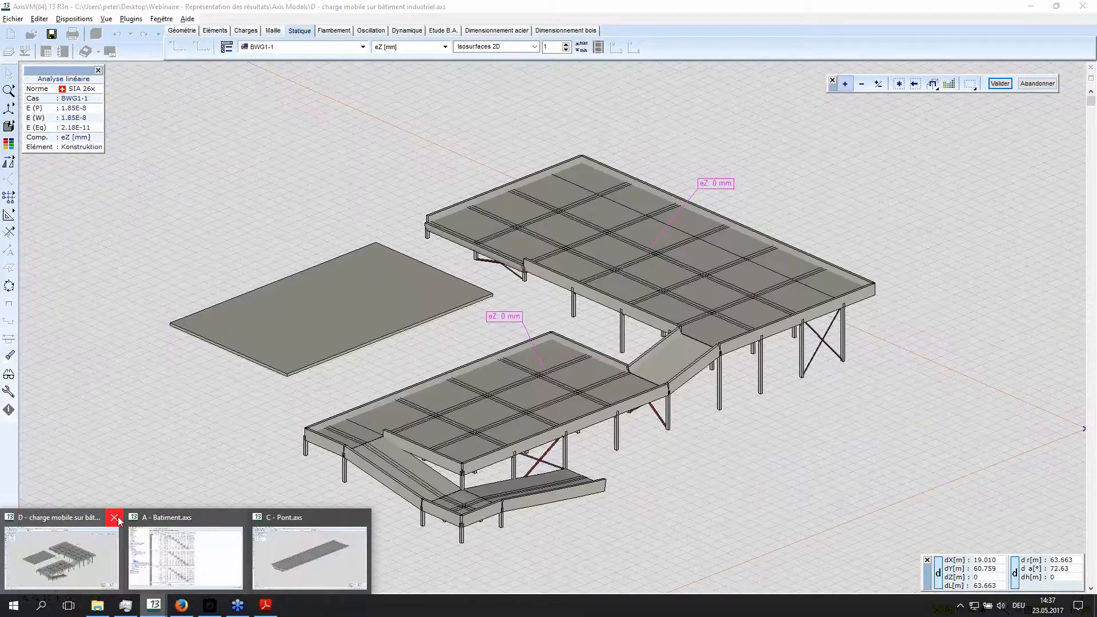
{"action": "left_click", "coordinate": [112, 529]}
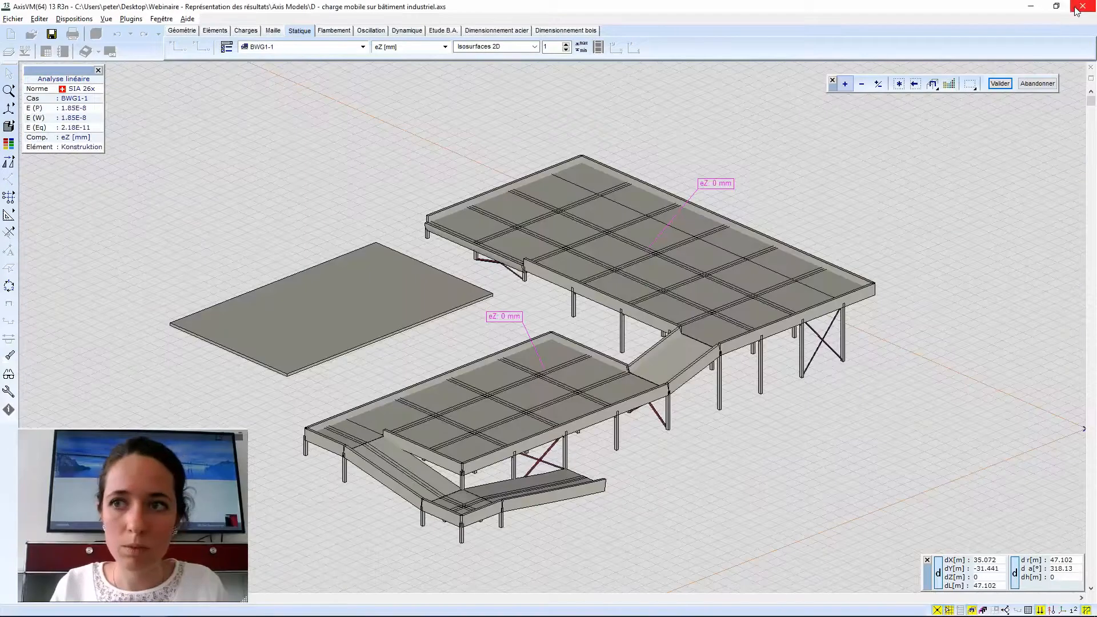
{"action": "left_click", "coordinate": [1037, 84]}
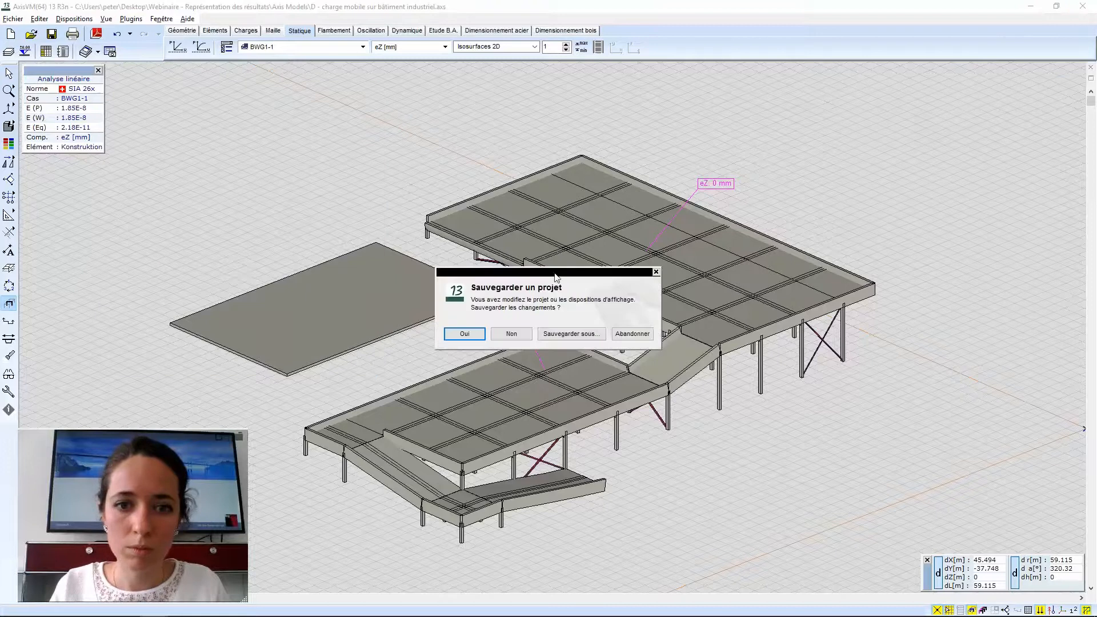
{"action": "left_click", "coordinate": [527, 334]}
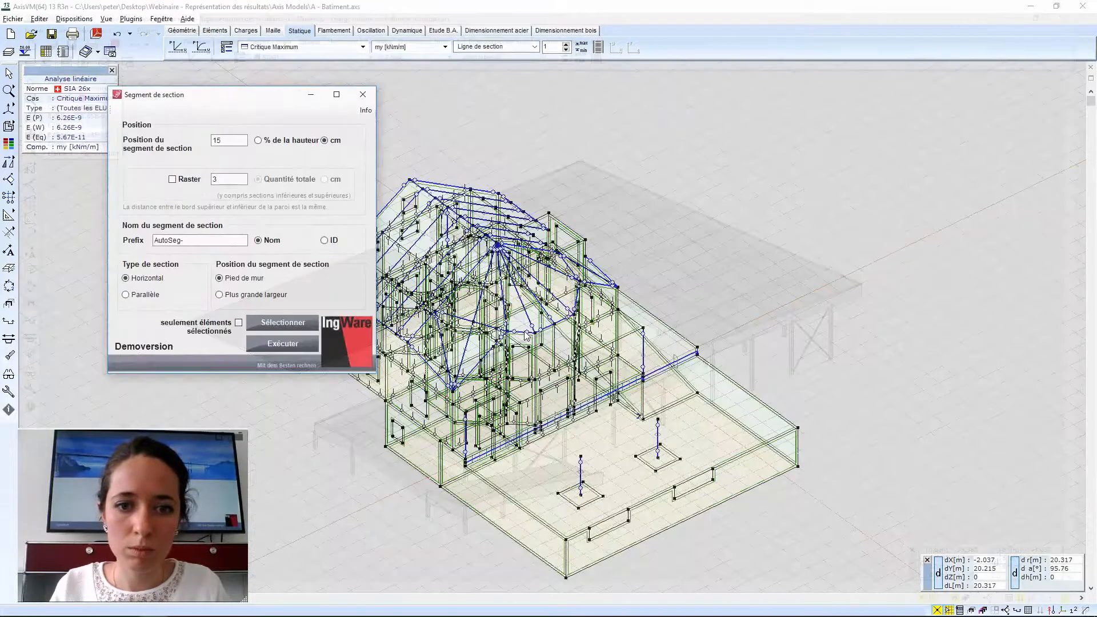
Close the C - Pont project without saving its changes.
{"action": "mouse_move", "coordinate": [154, 606]}
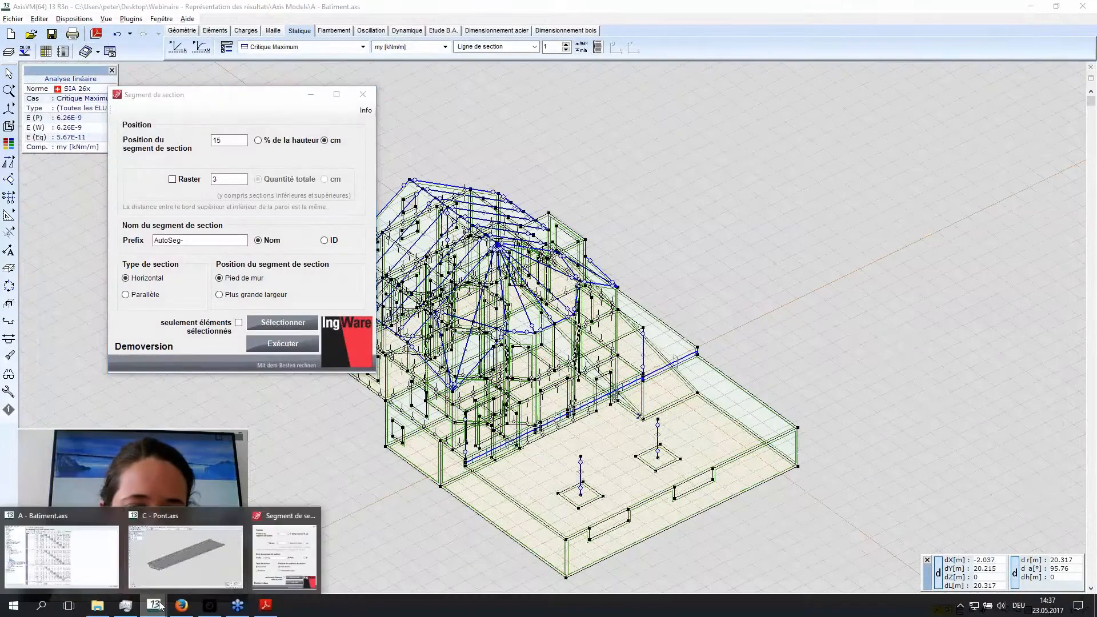
{"action": "left_click", "coordinate": [227, 549]}
{"action": "left_click", "coordinate": [1083, 6]}
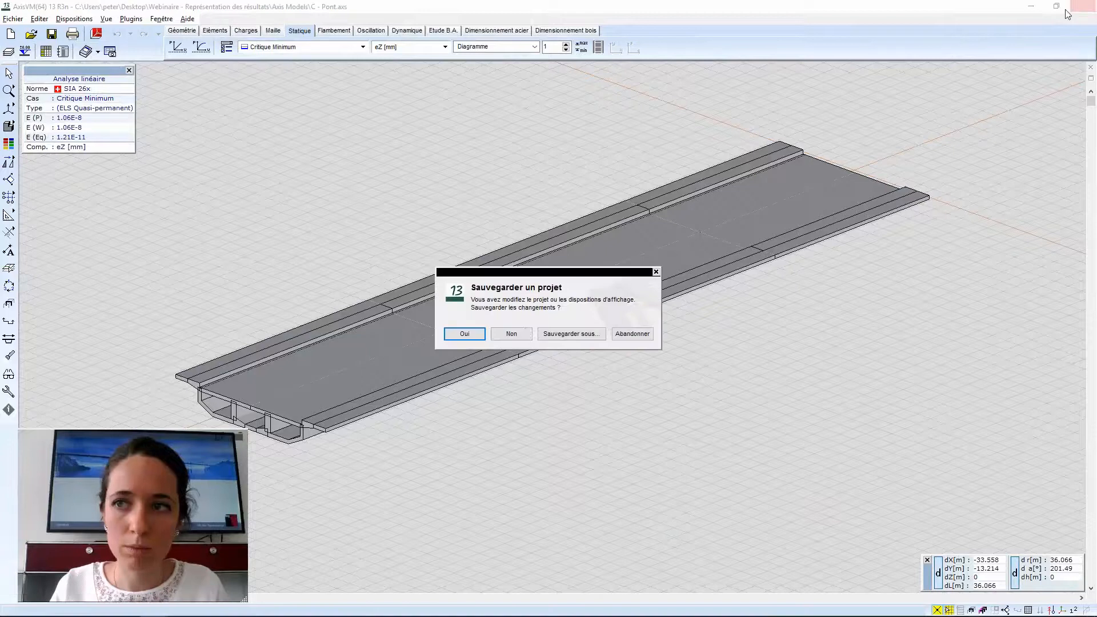
{"action": "left_click", "coordinate": [526, 335]}
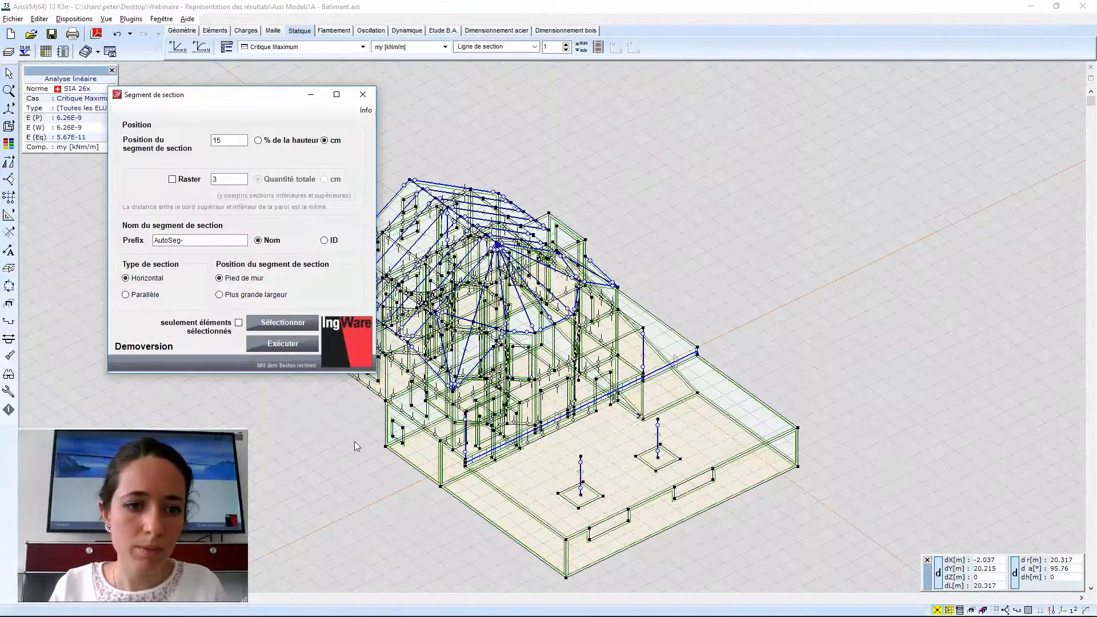
Try to select elements from the already open Segment de section window, dismiss the error, and close the plugin.
{"action": "key", "text": "Escape"}
{"action": "mouse_move", "coordinate": [154, 606]}
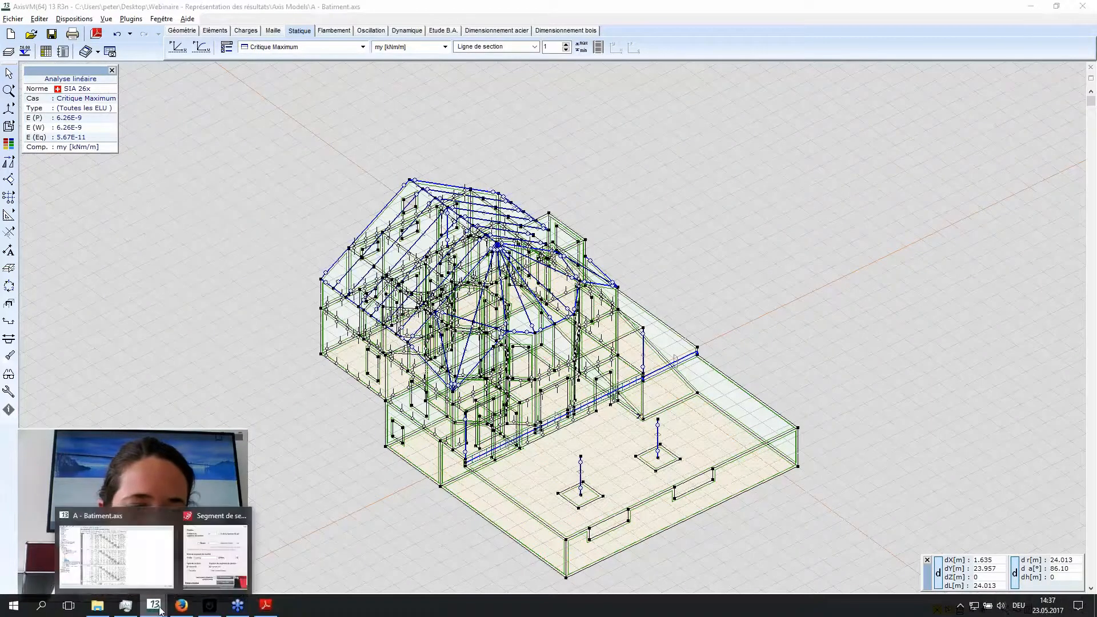
{"action": "left_click", "coordinate": [207, 575]}
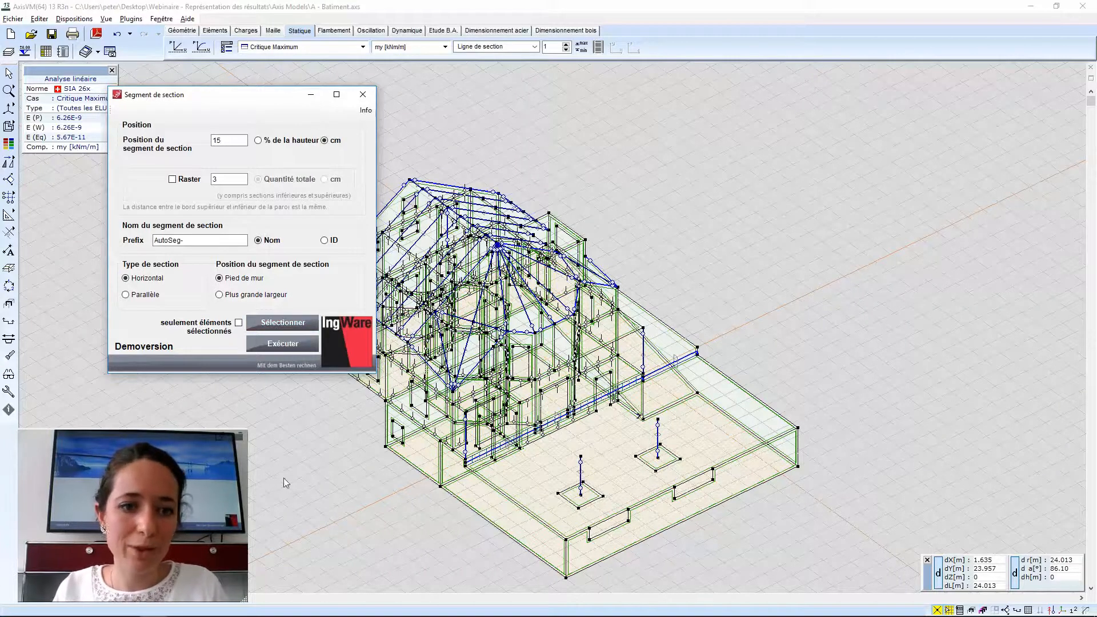
{"action": "left_click", "coordinate": [280, 323]}
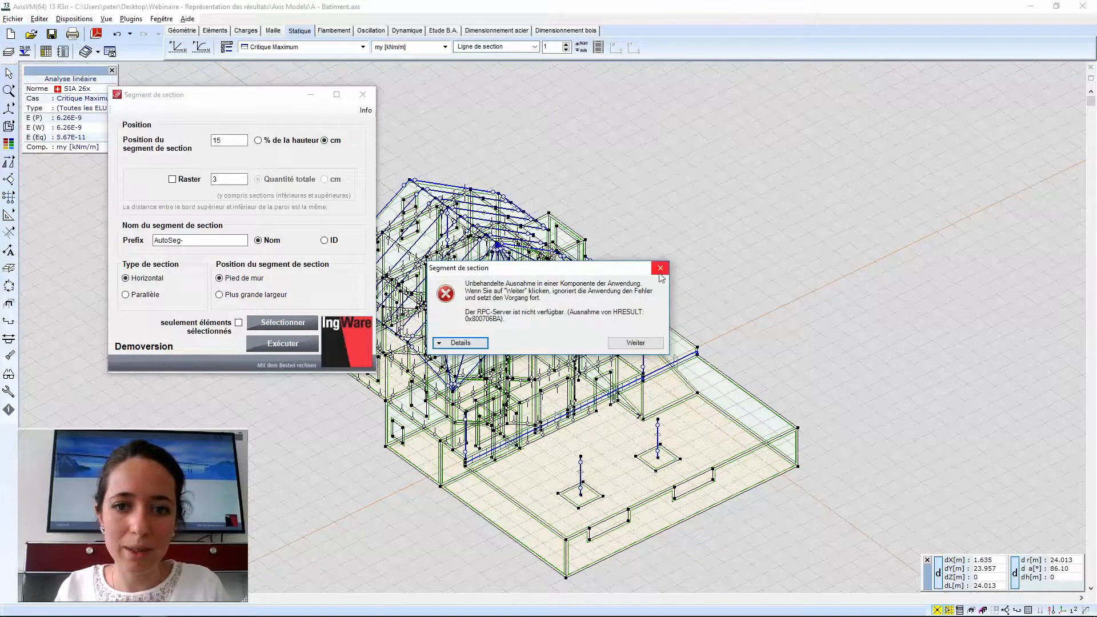
{"action": "left_click", "coordinate": [635, 343]}
{"action": "left_click", "coordinate": [297, 324]}
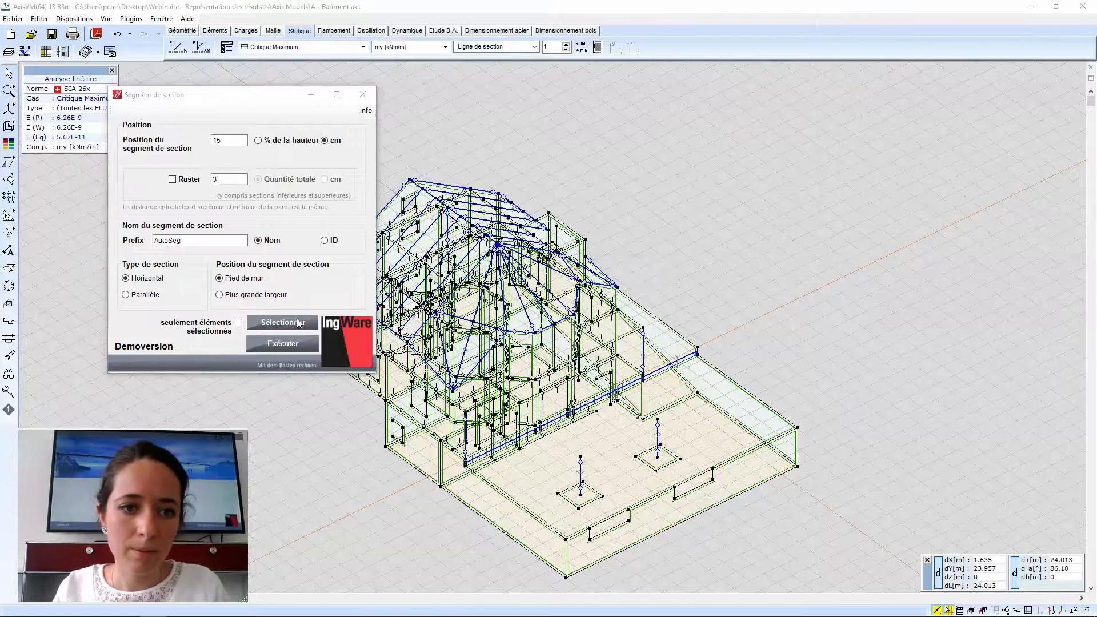
{"action": "left_click", "coordinate": [655, 269]}
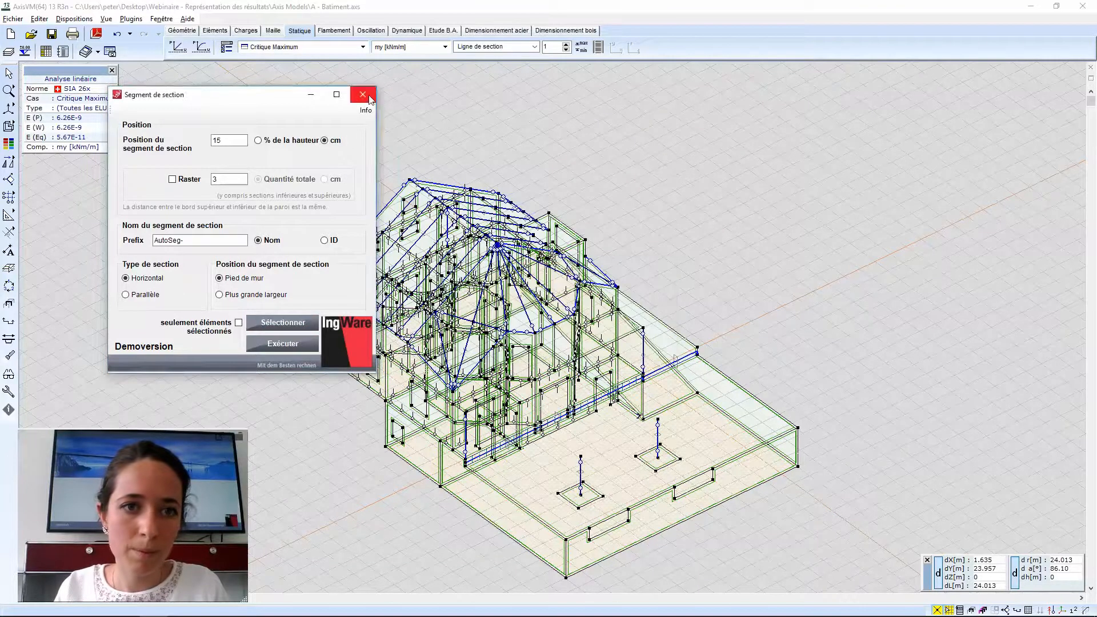
{"action": "left_click", "coordinate": [363, 95]}
Restart the Segment de section plugin and create horizontal AutoSeg- segments 15 cm from the wall foot on all elements, then clear the selection.
{"action": "left_click", "coordinate": [131, 19]}
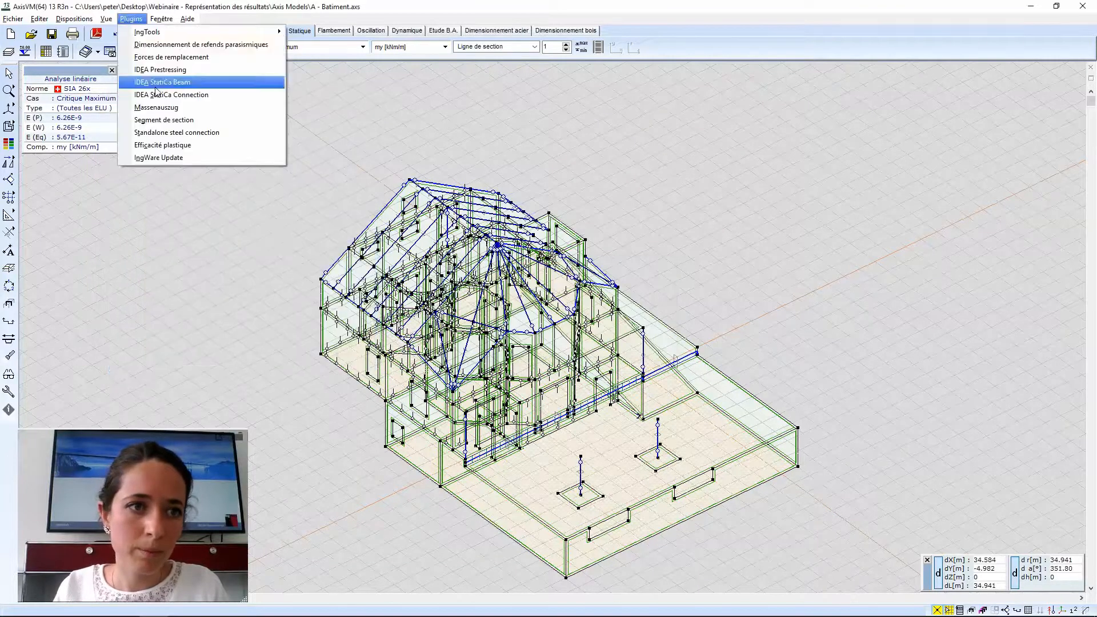
{"action": "left_click", "coordinate": [164, 119]}
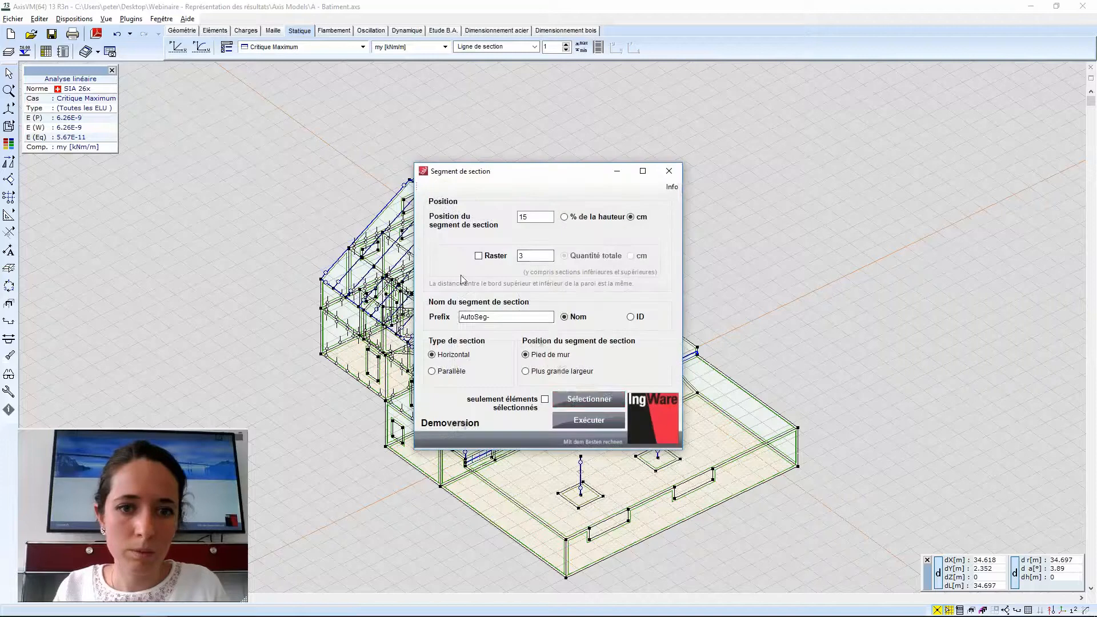
{"action": "left_click", "coordinate": [573, 399]}
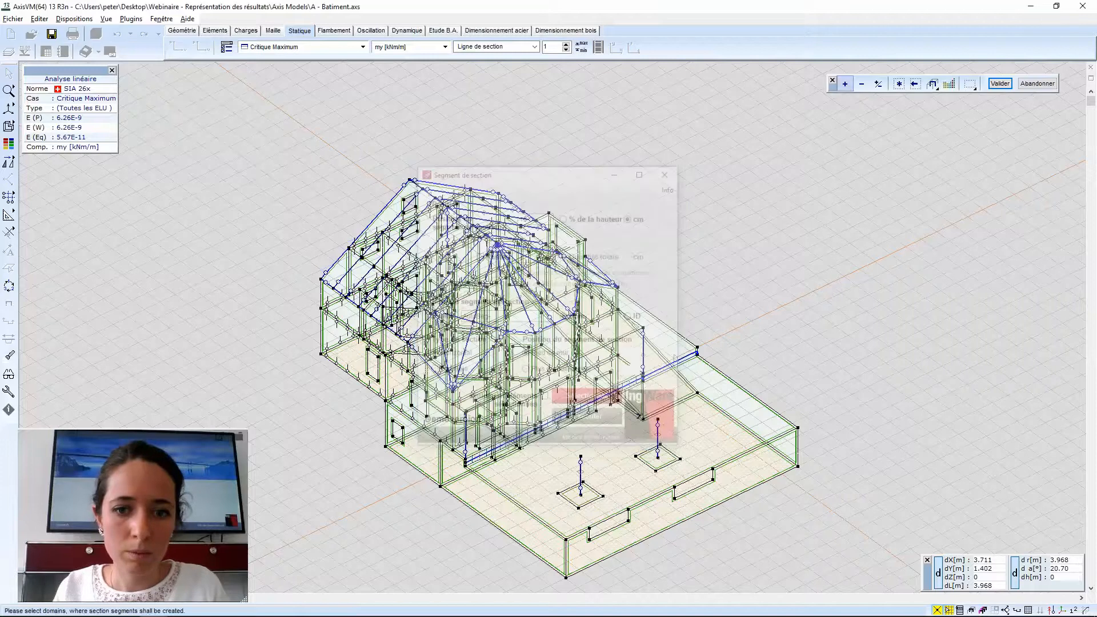
{"action": "left_click", "coordinate": [899, 83]}
{"action": "left_click", "coordinate": [999, 83]}
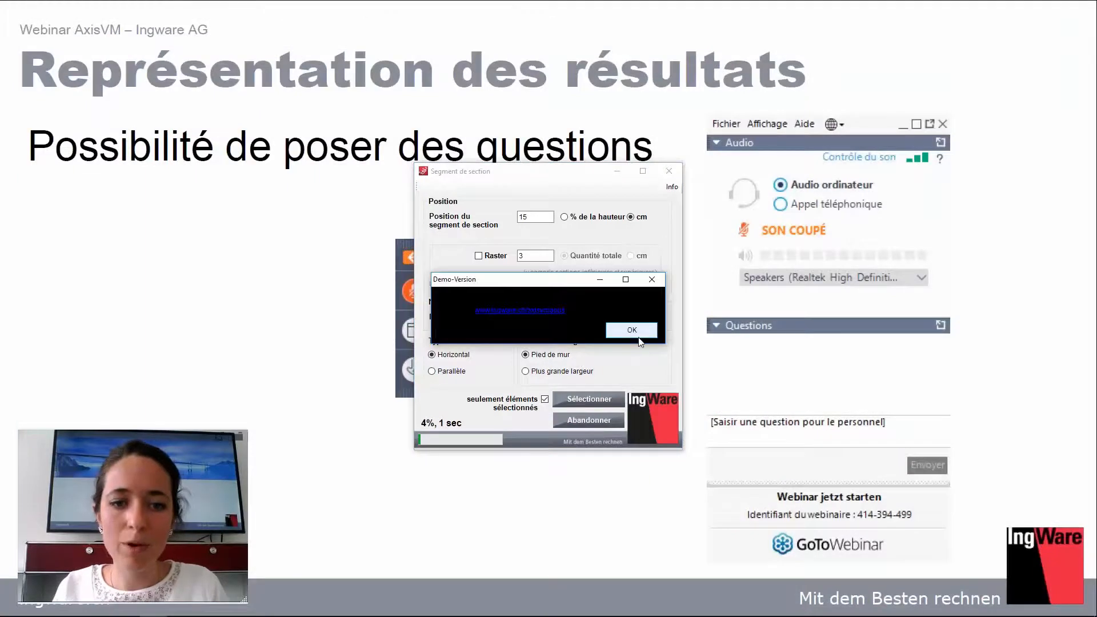
{"action": "left_click", "coordinate": [638, 336]}
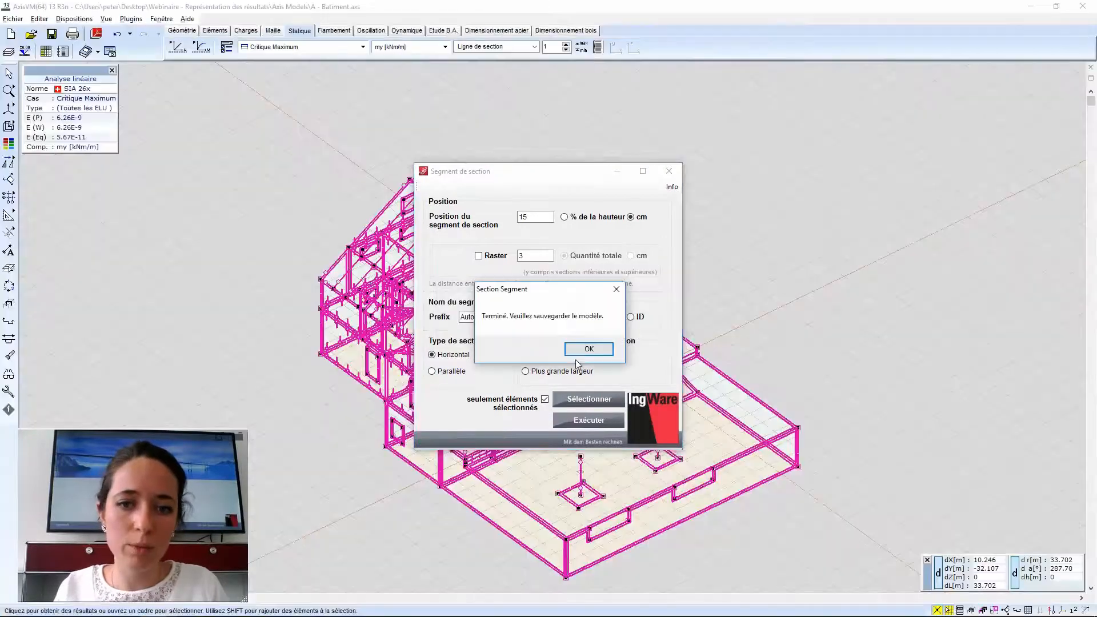
{"action": "left_click", "coordinate": [589, 349]}
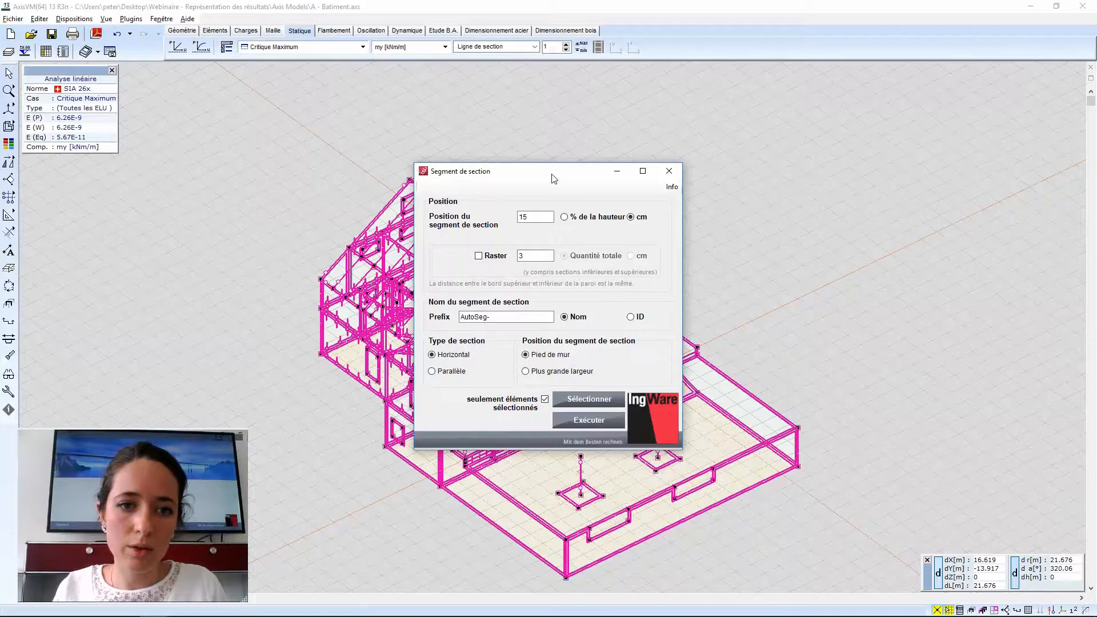
{"action": "left_click_drag", "start_coordinate": [552, 175], "coordinate": [176, 141]}
{"action": "left_click", "coordinate": [747, 206]}
{"action": "key", "text": "Escape"}
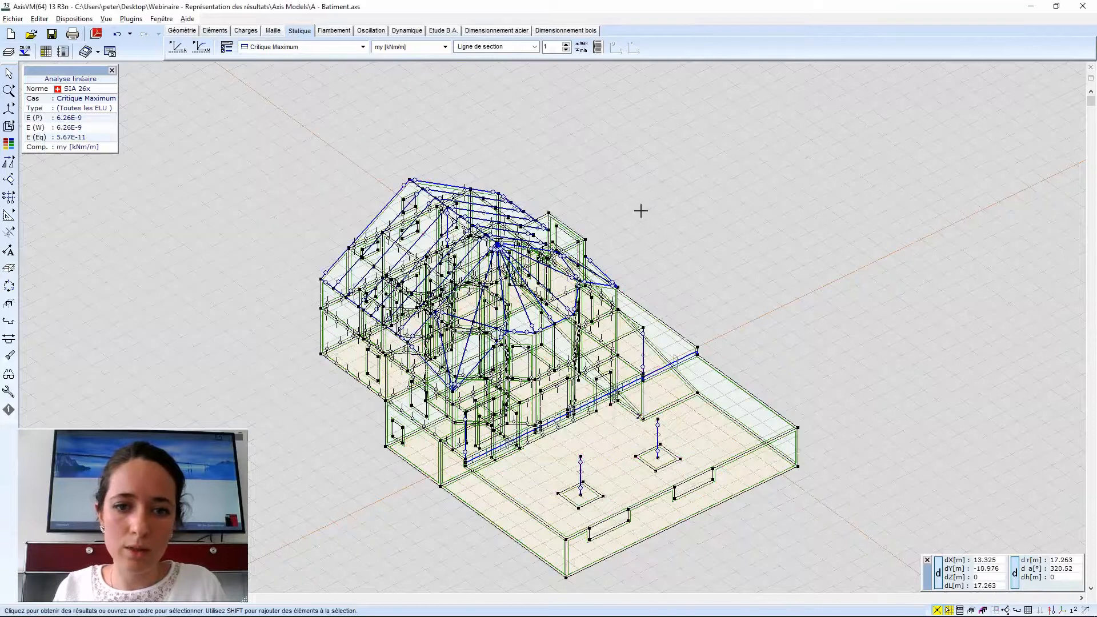
Turn on the display of the section segments on the whole building.
{"action": "middle_click_drag", "start_coordinate": [654, 247], "coordinate": [763, 193]}
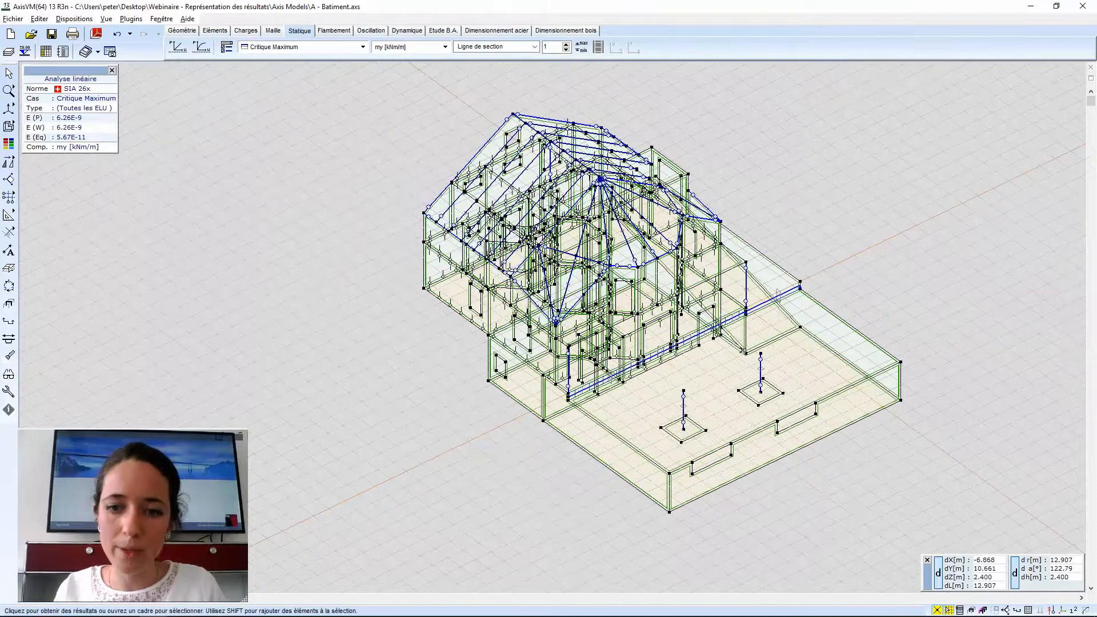
{"action": "left_click", "coordinate": [1015, 569]}
{"action": "left_click", "coordinate": [1017, 610]}
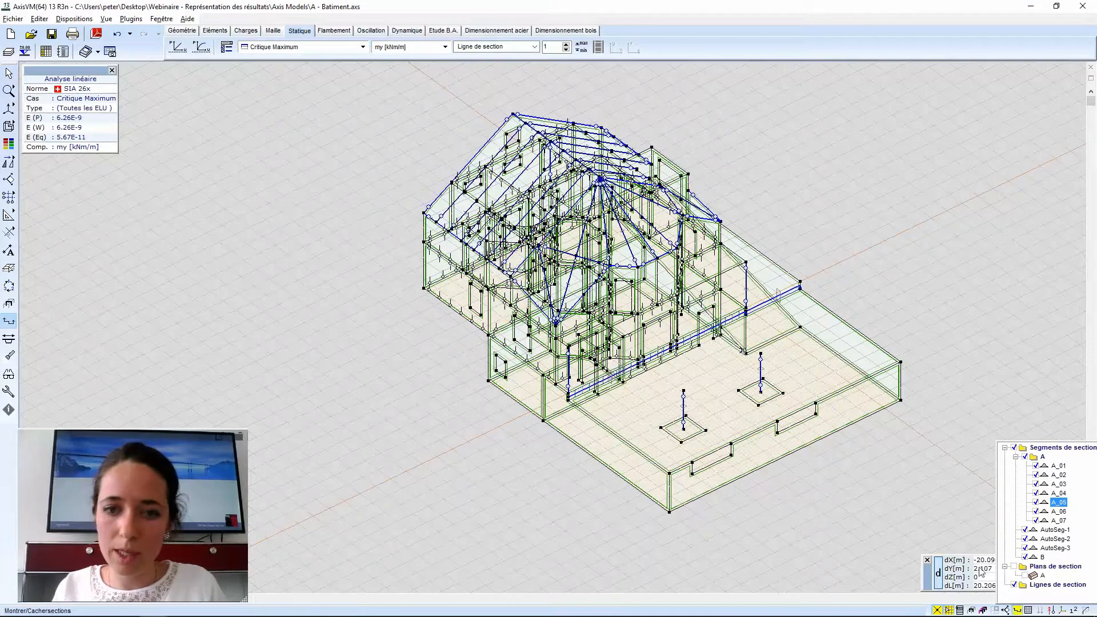
{"action": "middle_click_drag", "start_coordinate": [392, 319], "coordinate": [394, 345]}
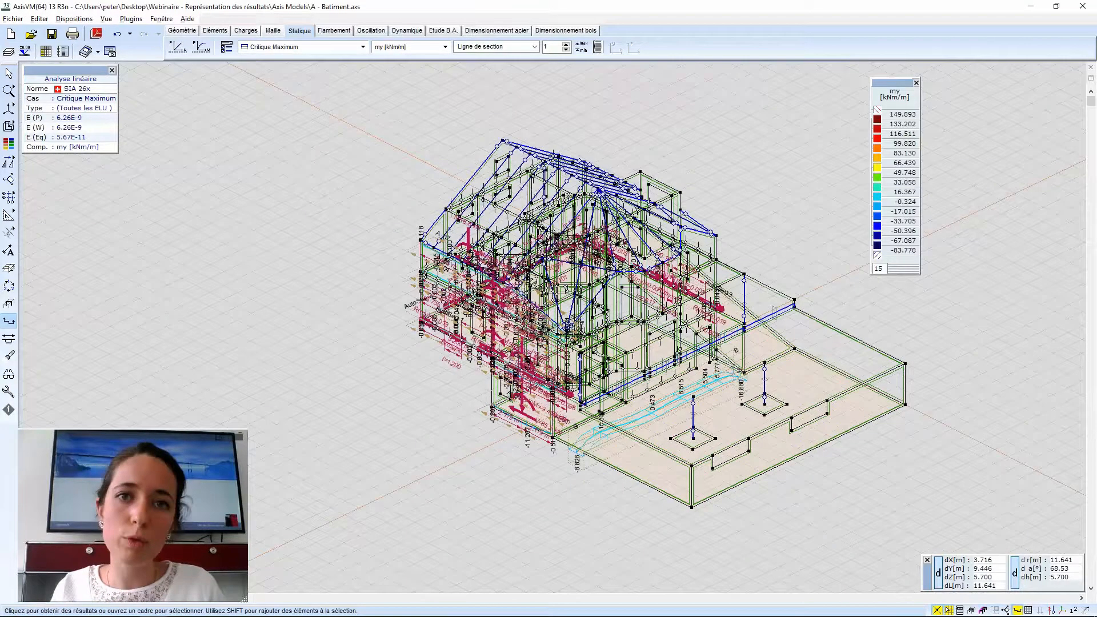
Examine the AutoSeg segments and their my results from several sides of the building, and review them in the section lines list.
{"action": "middle_click_drag", "start_coordinate": [546, 268], "coordinate": [812, 311]}
{"action": "middle_click_drag", "start_coordinate": [734, 308], "coordinate": [400, 274], "text": "alt"}
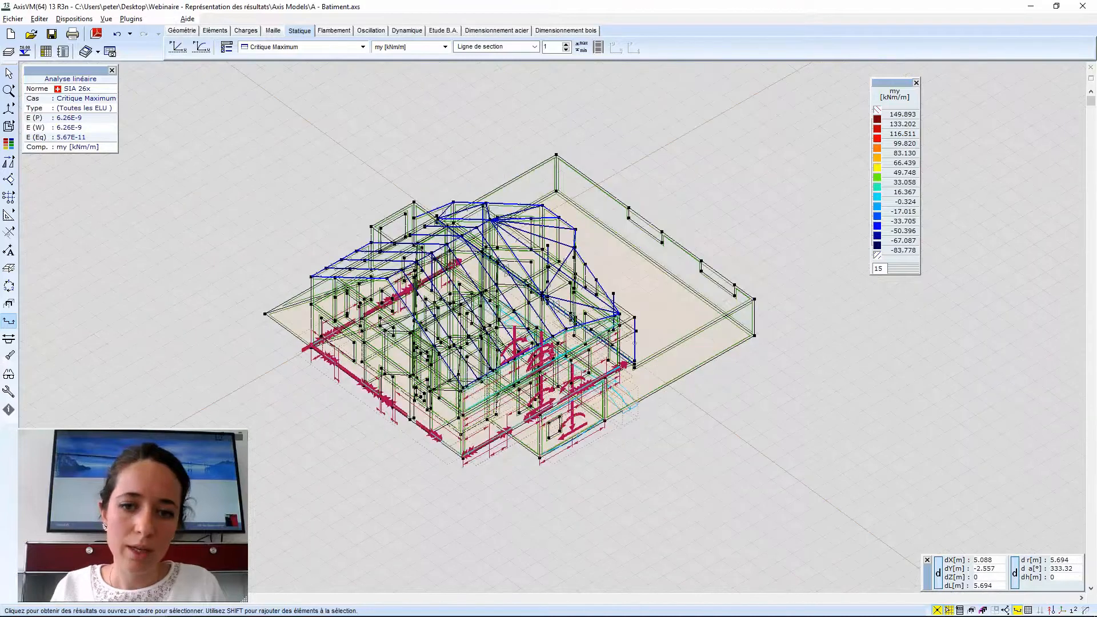
{"action": "middle_click_drag", "start_coordinate": [572, 317], "coordinate": [642, 255]}
{"action": "scroll", "coordinate": [527, 254], "scroll_direction": "up", "scroll_amount": 2}
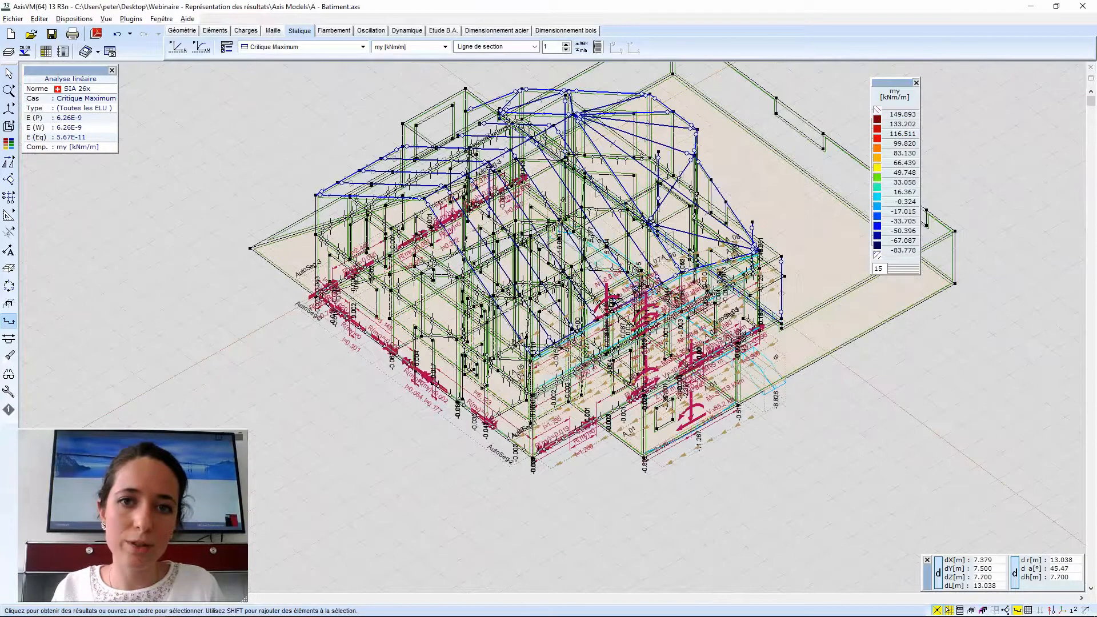
{"action": "middle_click_drag", "start_coordinate": [703, 320], "coordinate": [600, 323], "text": "alt"}
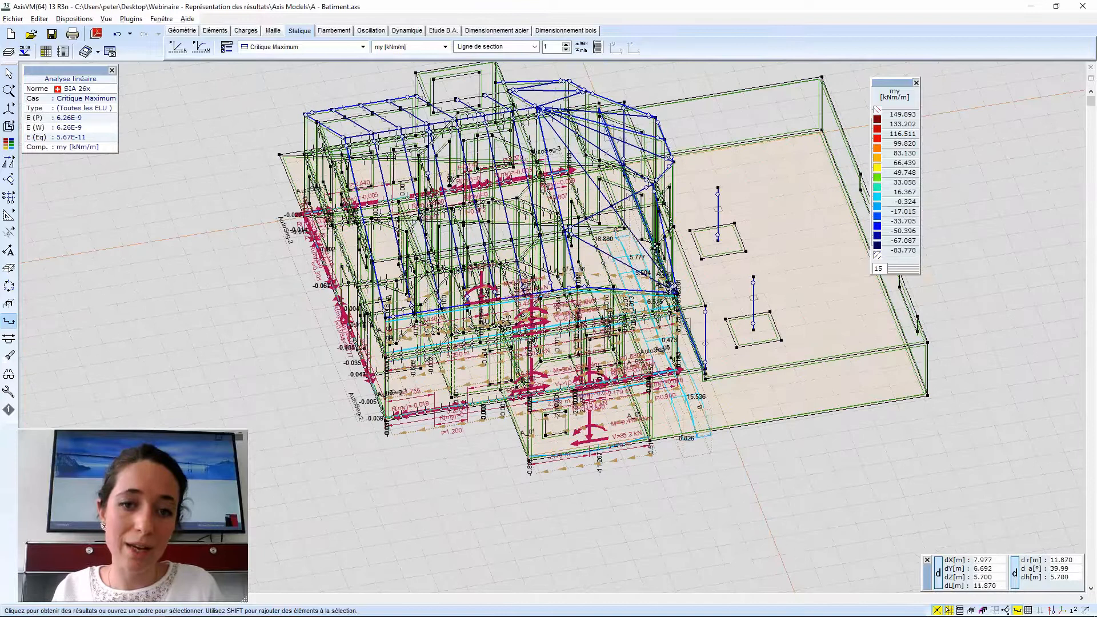
{"action": "middle_click_drag", "start_coordinate": [450, 398], "coordinate": [450, 399]}
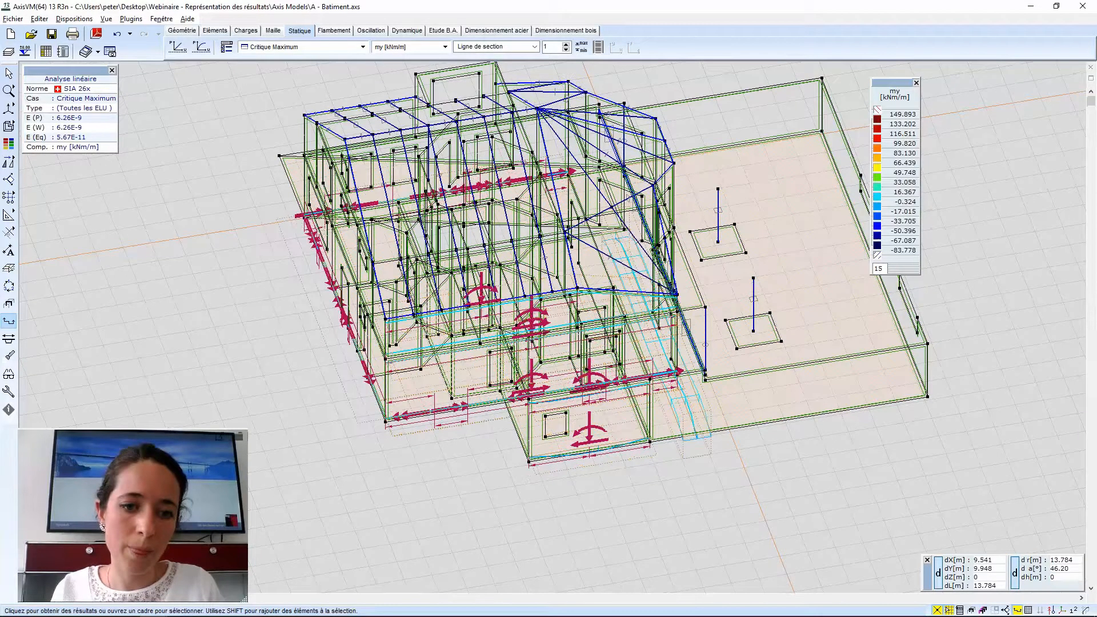
{"action": "middle_click_drag", "start_coordinate": [420, 439], "coordinate": [159, 473]}
{"action": "scroll", "coordinate": [450, 438], "scroll_direction": "down", "scroll_amount": 1}
{"action": "scroll", "coordinate": [158, 473], "scroll_direction": "down", "scroll_amount": 1}
{"action": "middle_click_drag", "start_coordinate": [457, 245], "coordinate": [575, 230]}
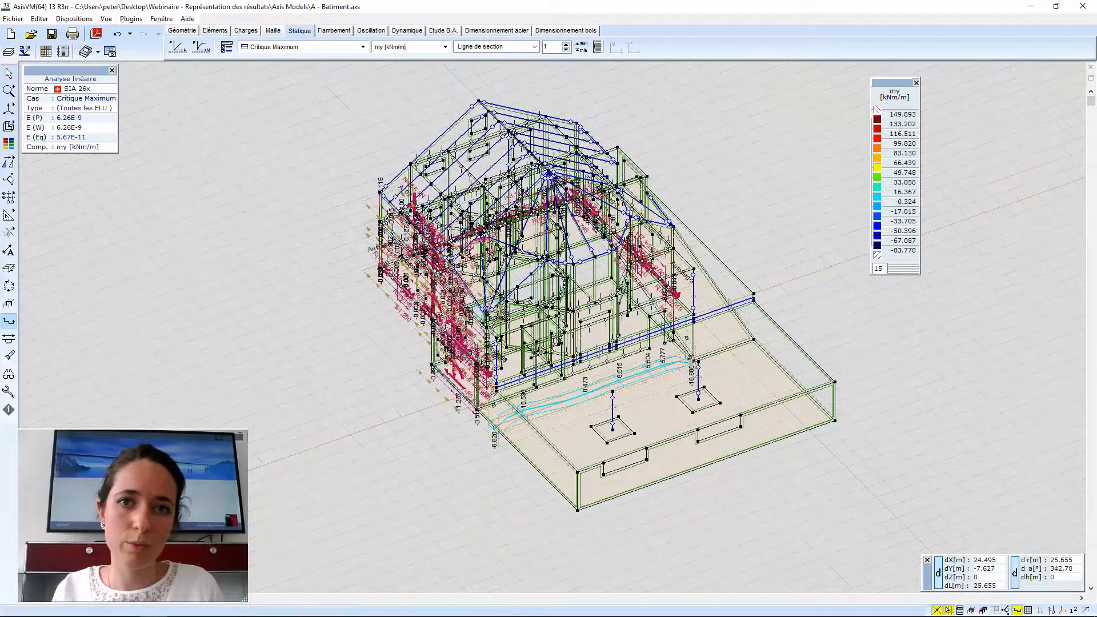
{"action": "left_click", "coordinate": [12, 322]}
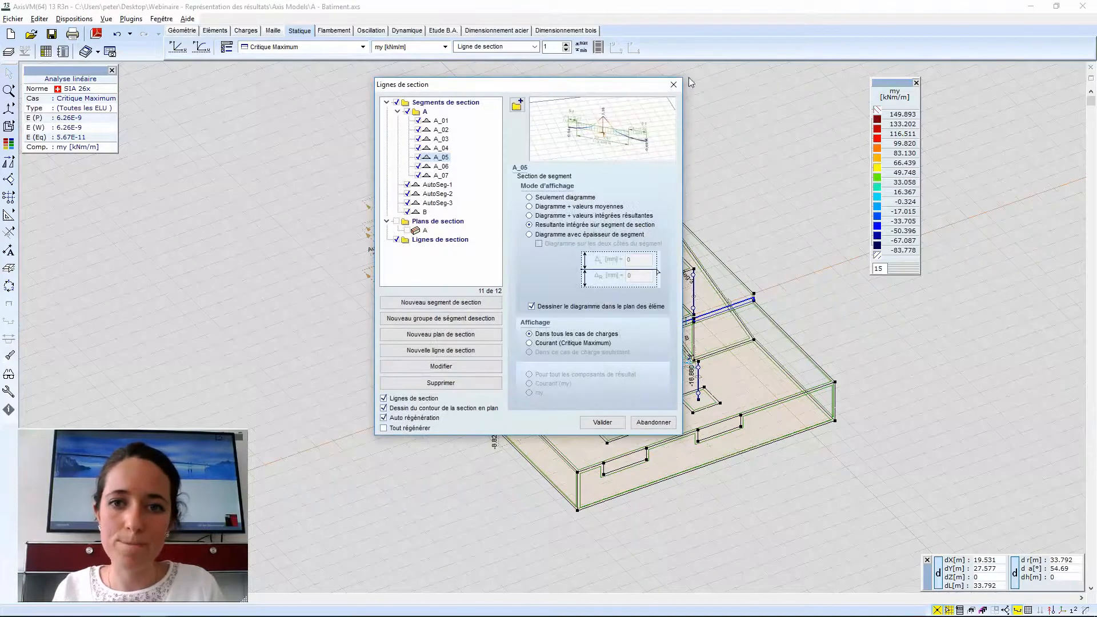
{"action": "left_click", "coordinate": [673, 85]}
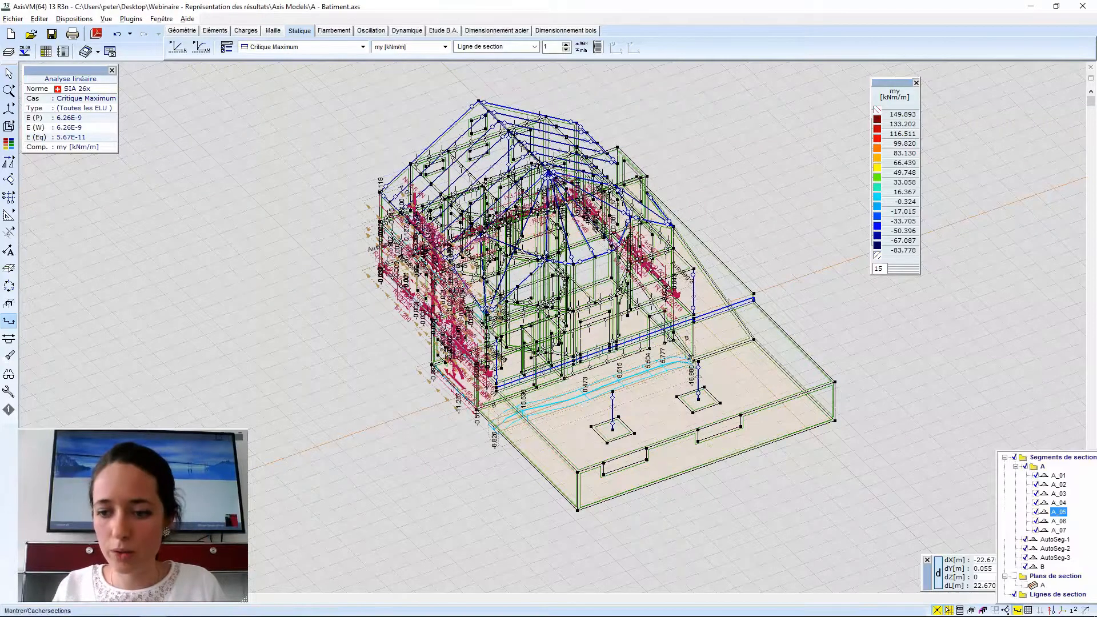
Turn off the section segments and display only the 02 Fassade part in the X-Z front view.
{"action": "left_click", "coordinate": [1016, 610]}
{"action": "mouse_move", "coordinate": [962, 606]}
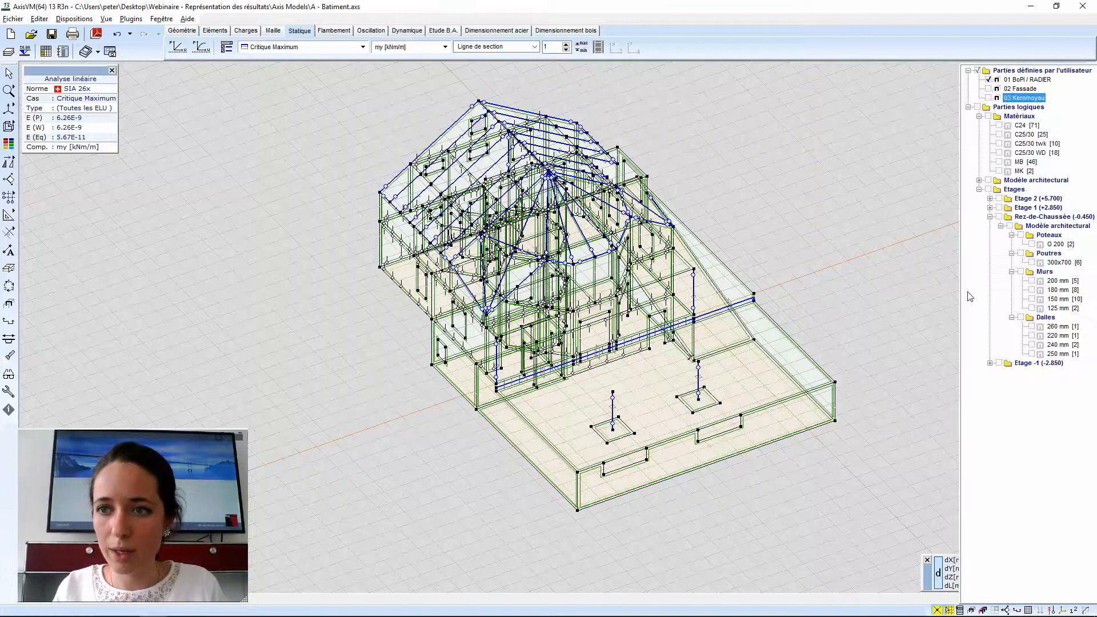
{"action": "left_click", "coordinate": [989, 89]}
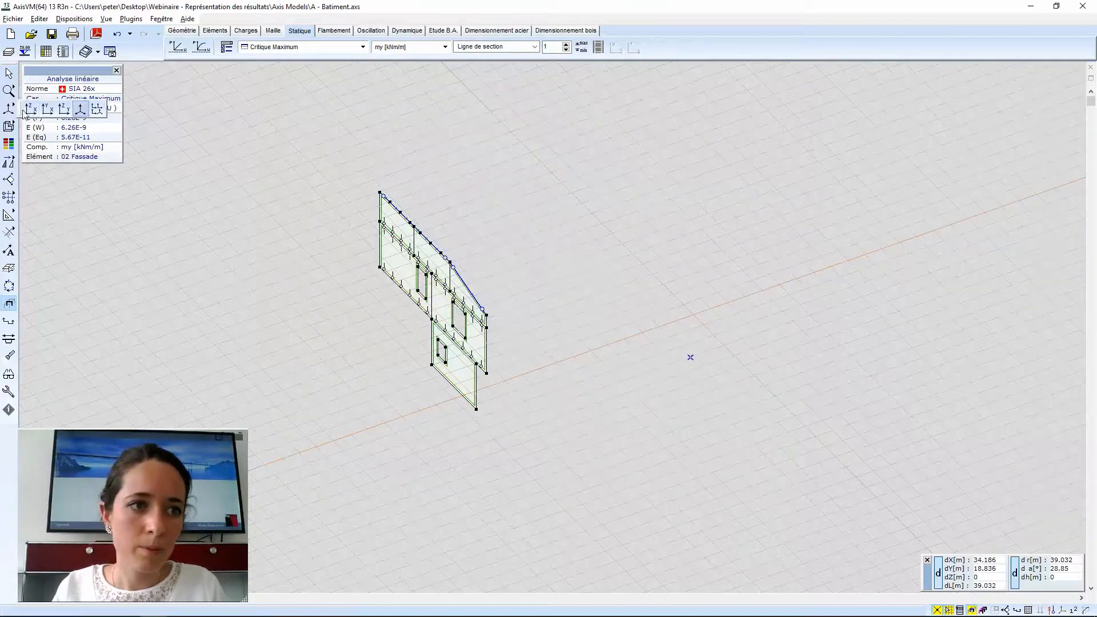
{"action": "left_click", "coordinate": [31, 108]}
{"action": "scroll", "coordinate": [628, 399], "scroll_direction": "up", "scroll_amount": 2}
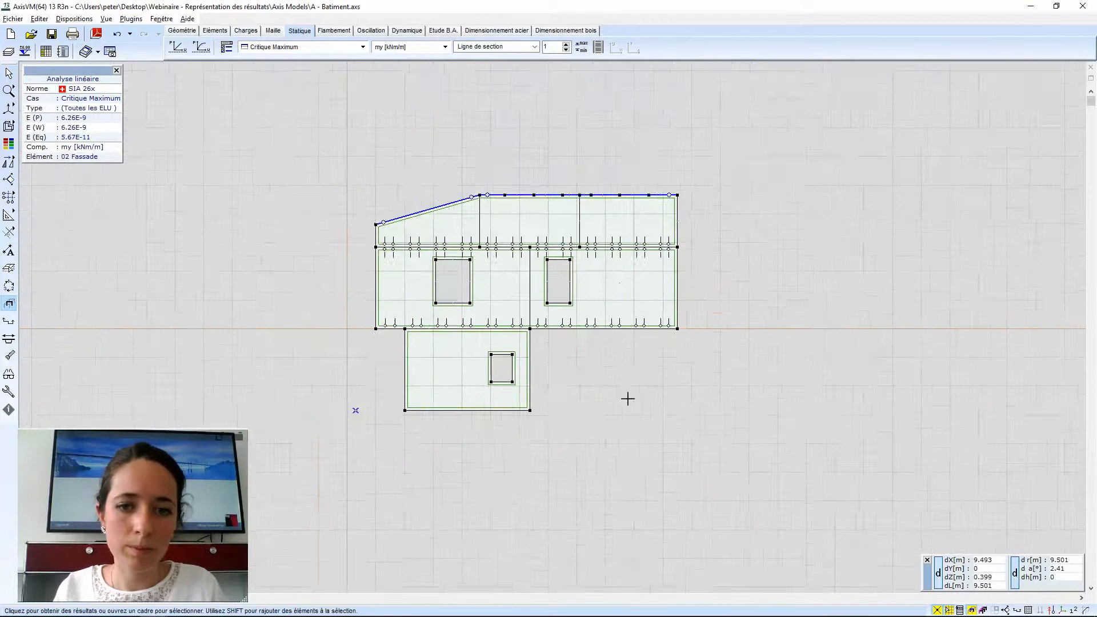
Create a new virtual beam named A for the facade part.
{"action": "scroll", "coordinate": [550, 345], "scroll_direction": "up", "scroll_amount": 1}
{"action": "middle_click_drag", "start_coordinate": [551, 345], "coordinate": [617, 330]}
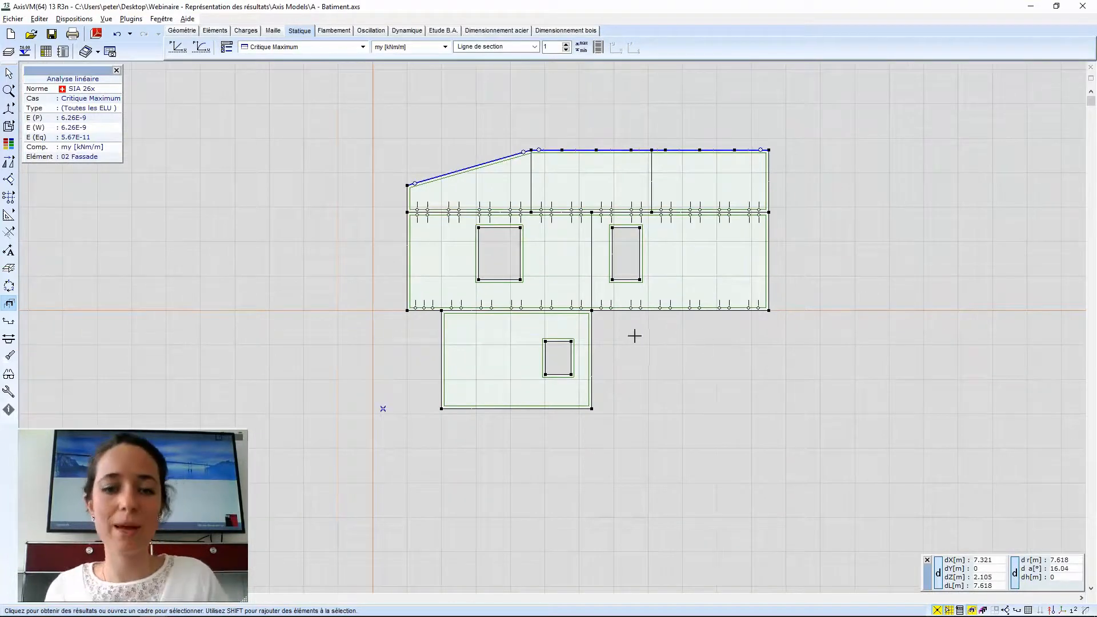
{"action": "scroll", "coordinate": [642, 371], "scroll_direction": "up", "scroll_amount": 1}
{"action": "middle_click_drag", "start_coordinate": [642, 371], "coordinate": [676, 379]}
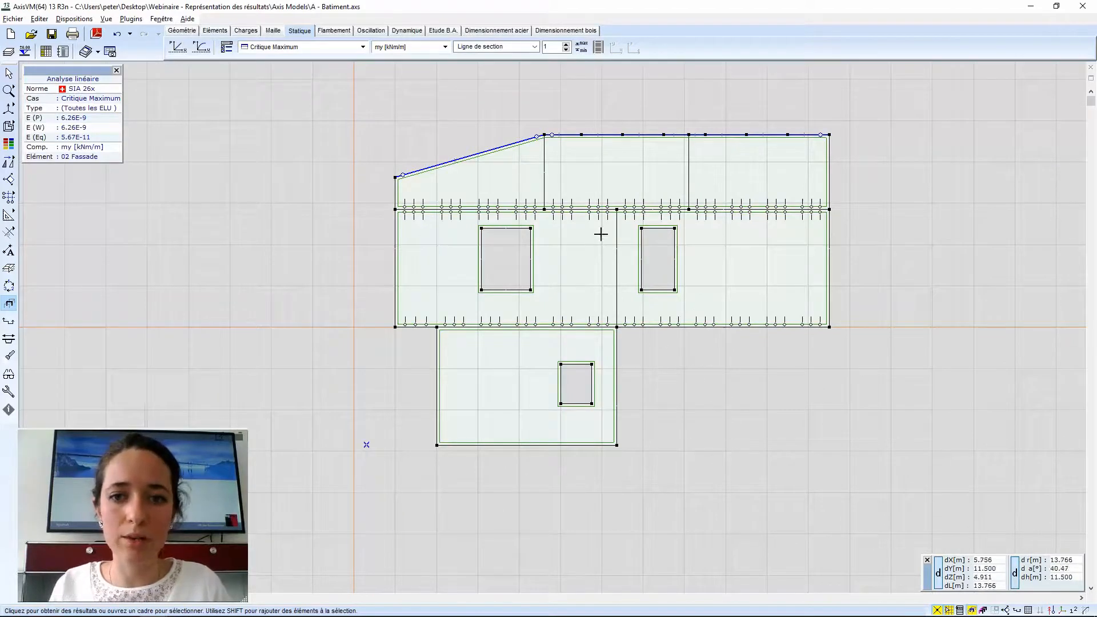
{"action": "scroll", "coordinate": [590, 307], "scroll_direction": "up", "scroll_amount": 1}
{"action": "middle_click_drag", "start_coordinate": [590, 307], "coordinate": [589, 356]}
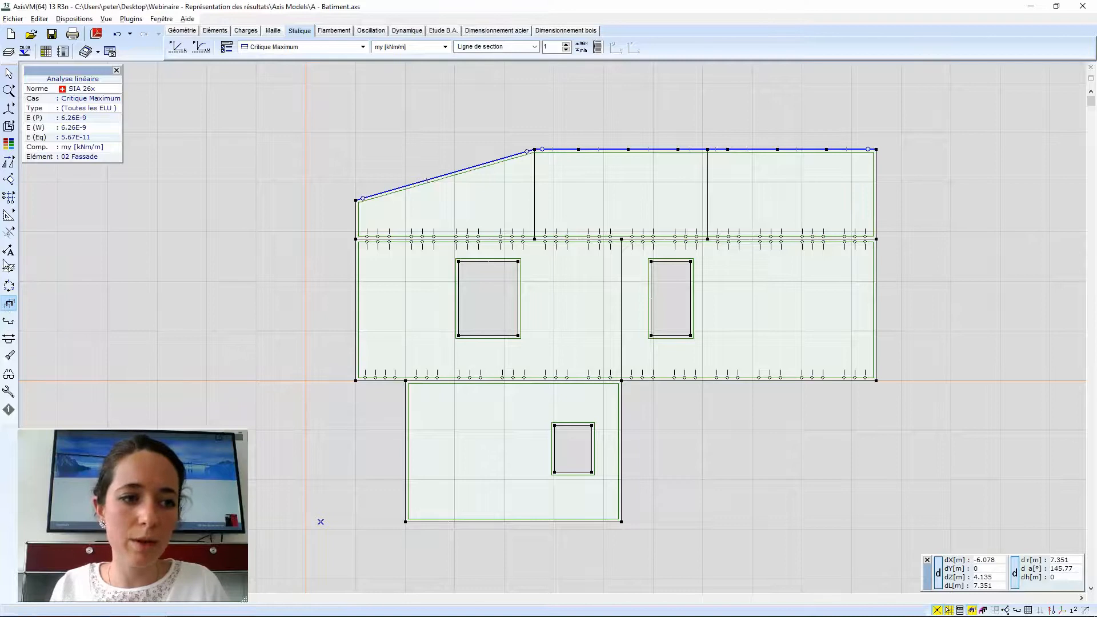
{"action": "left_click", "coordinate": [9, 341]}
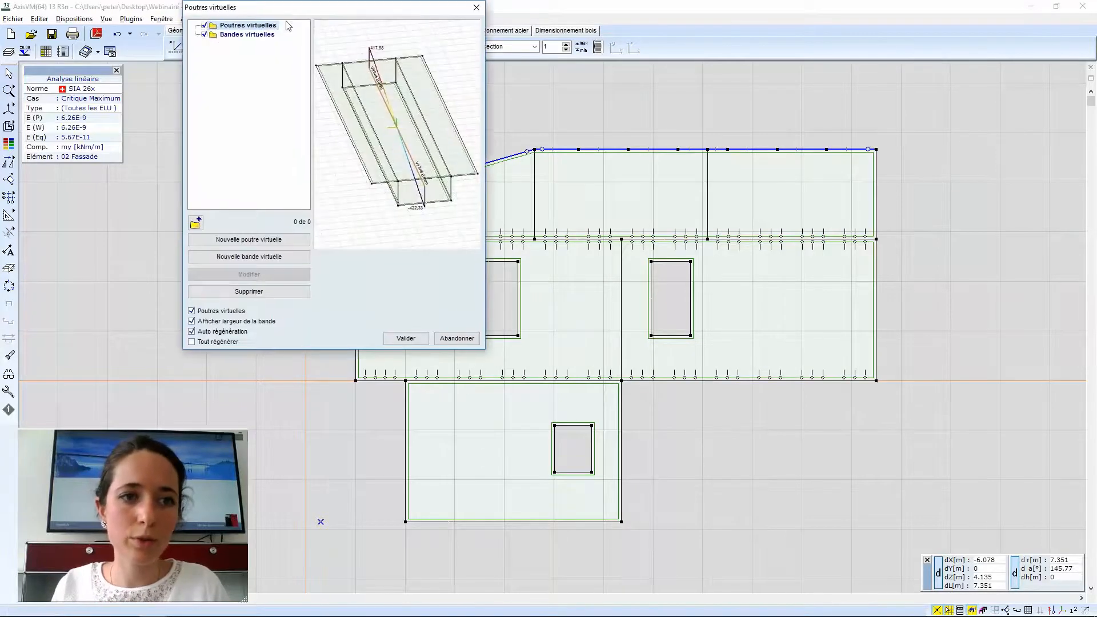
{"action": "left_click_drag", "start_coordinate": [257, 6], "coordinate": [162, 55]}
{"action": "left_click", "coordinate": [153, 288]}
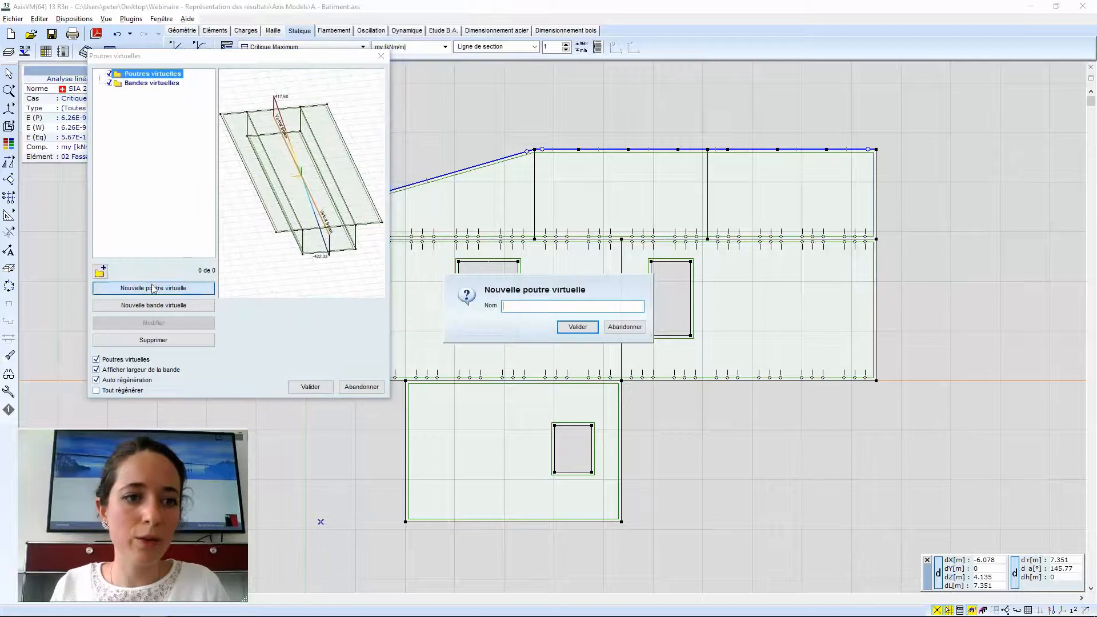
{"action": "type", "text": "A"}
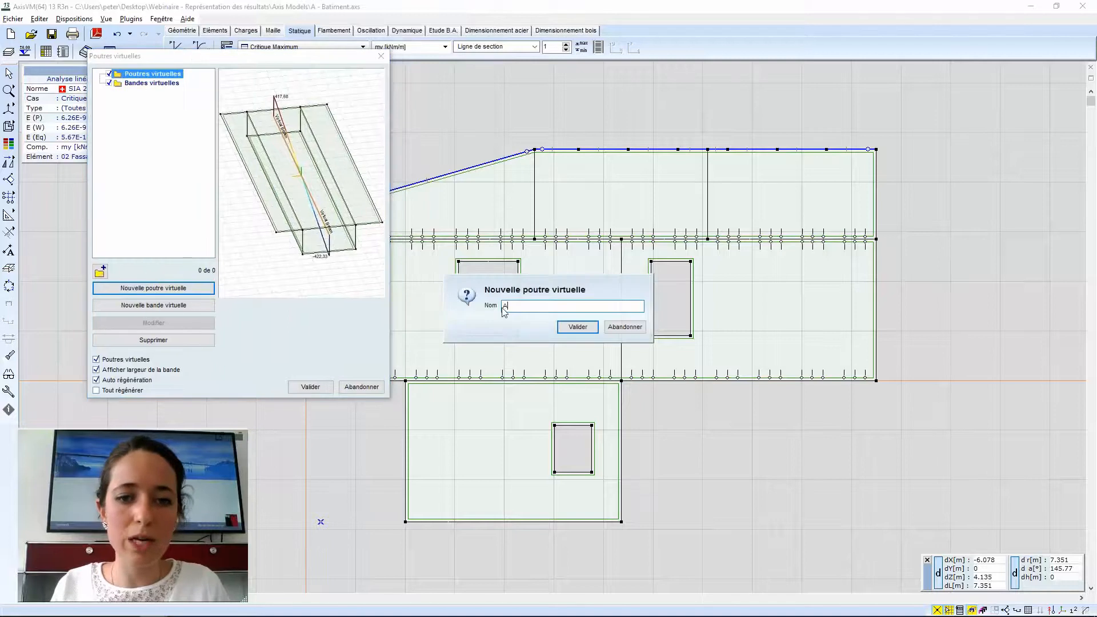
{"action": "left_click", "coordinate": [590, 331]}
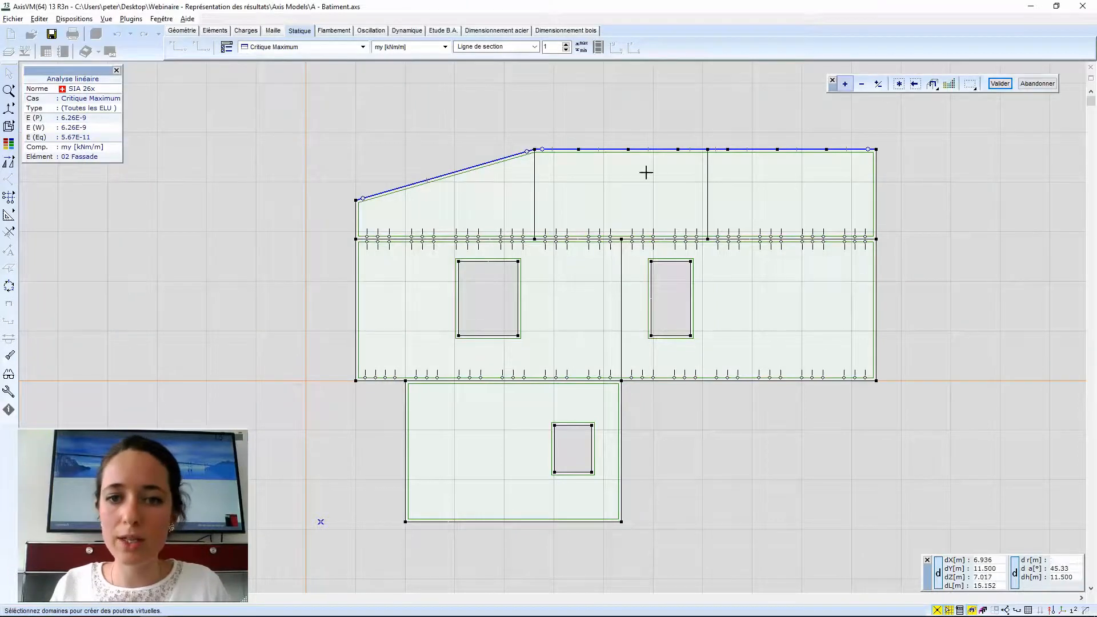
Assign all displayed facade domains to virtual beam A and accept it with automatic local x and z references.
{"action": "left_click", "coordinate": [899, 83]}
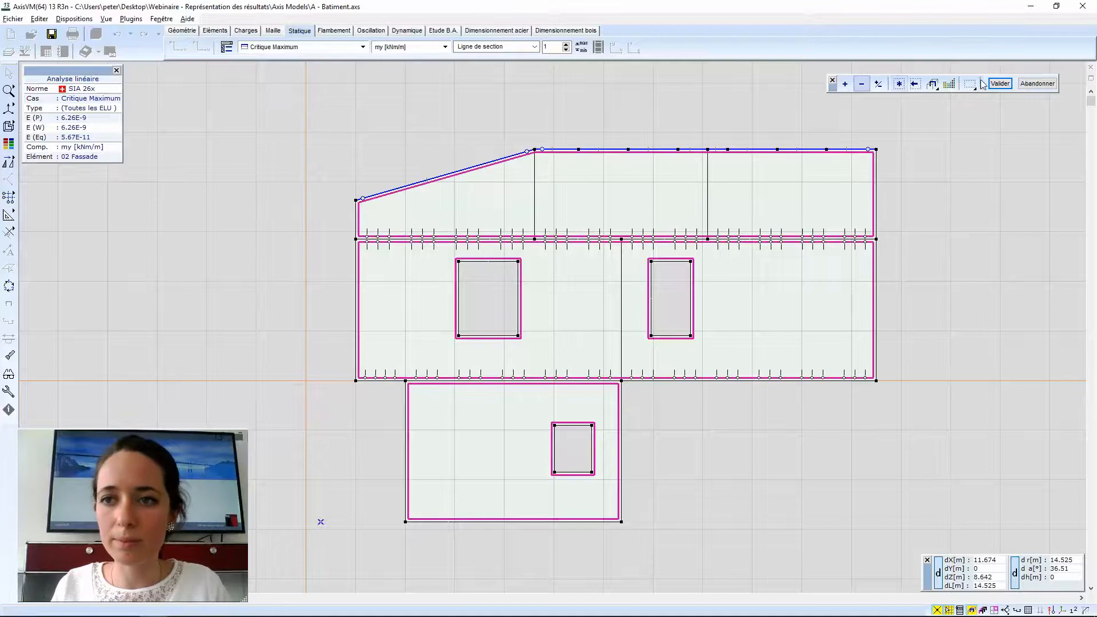
{"action": "left_click", "coordinate": [1000, 83]}
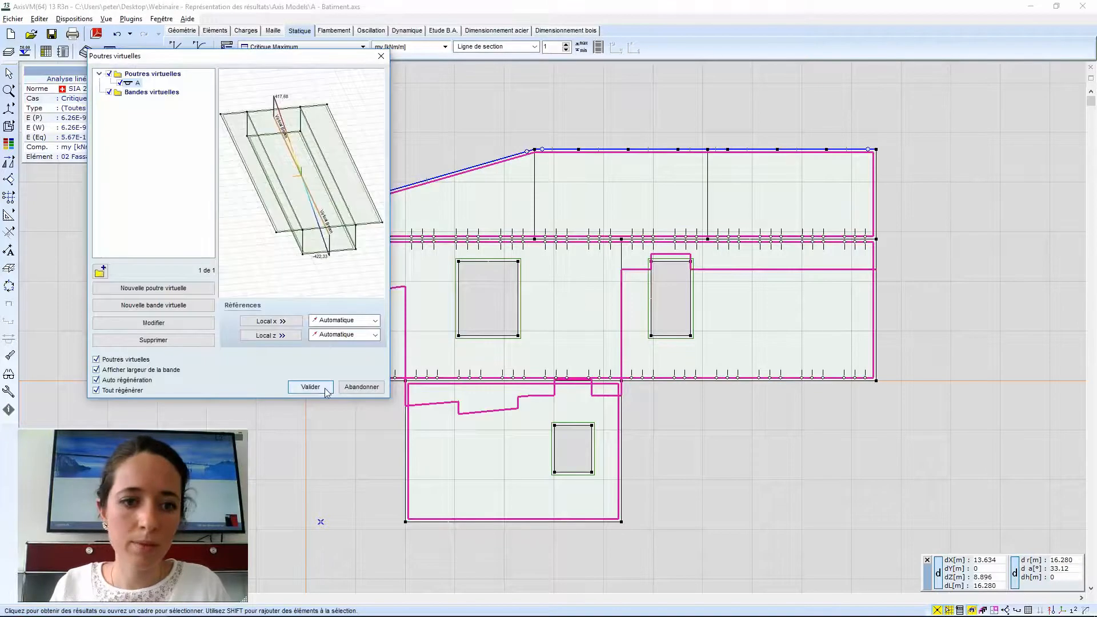
{"action": "left_click", "coordinate": [311, 387]}
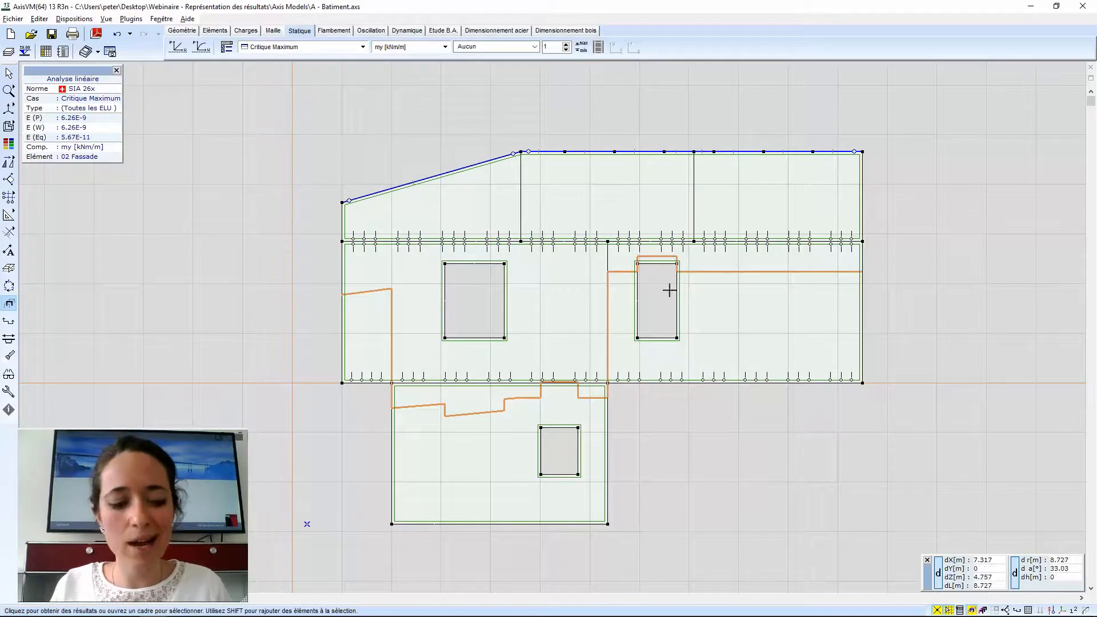
Try to define a vertical reference vector from the lower-left corner of the upper facade wall to its left roof corner.
{"action": "middle_click_drag", "start_coordinate": [415, 306], "coordinate": [414, 298]}
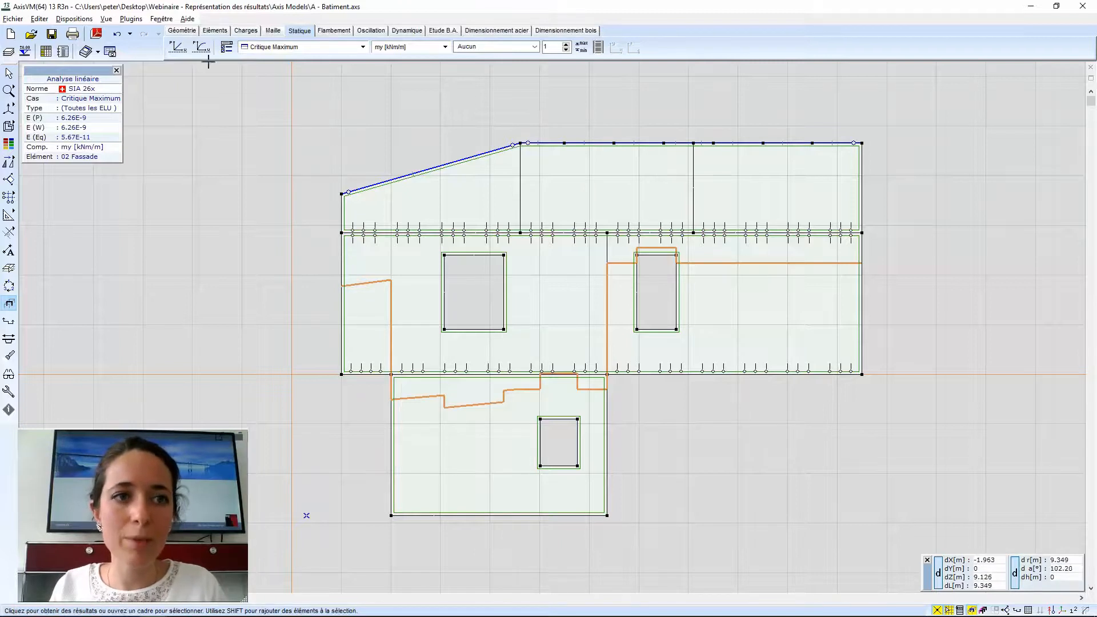
{"action": "left_click", "coordinate": [215, 30]}
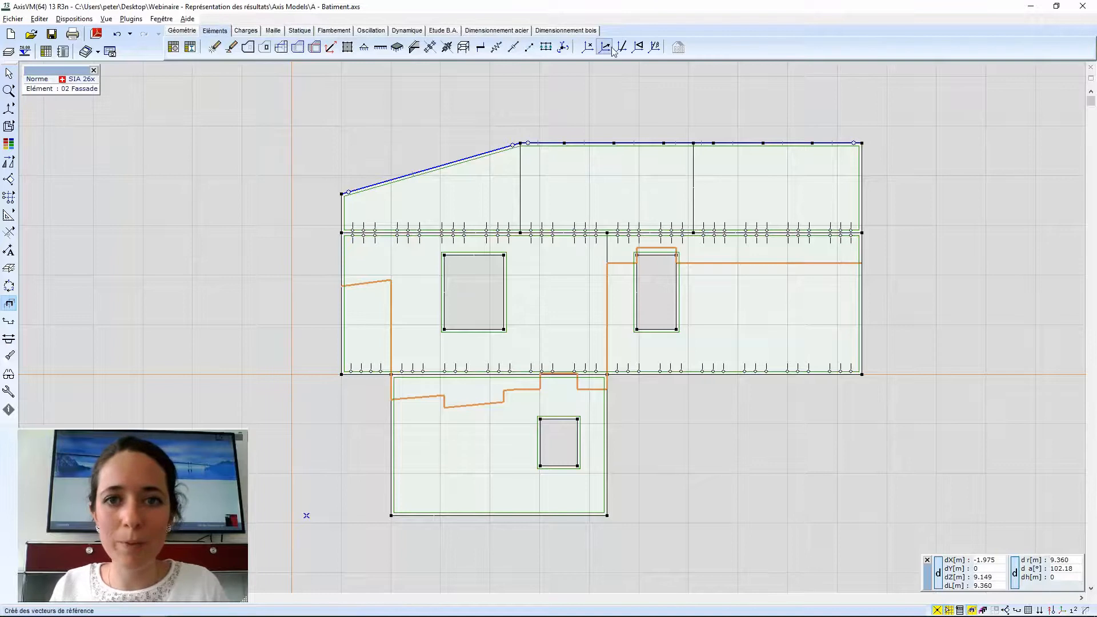
{"action": "left_click", "coordinate": [605, 48]}
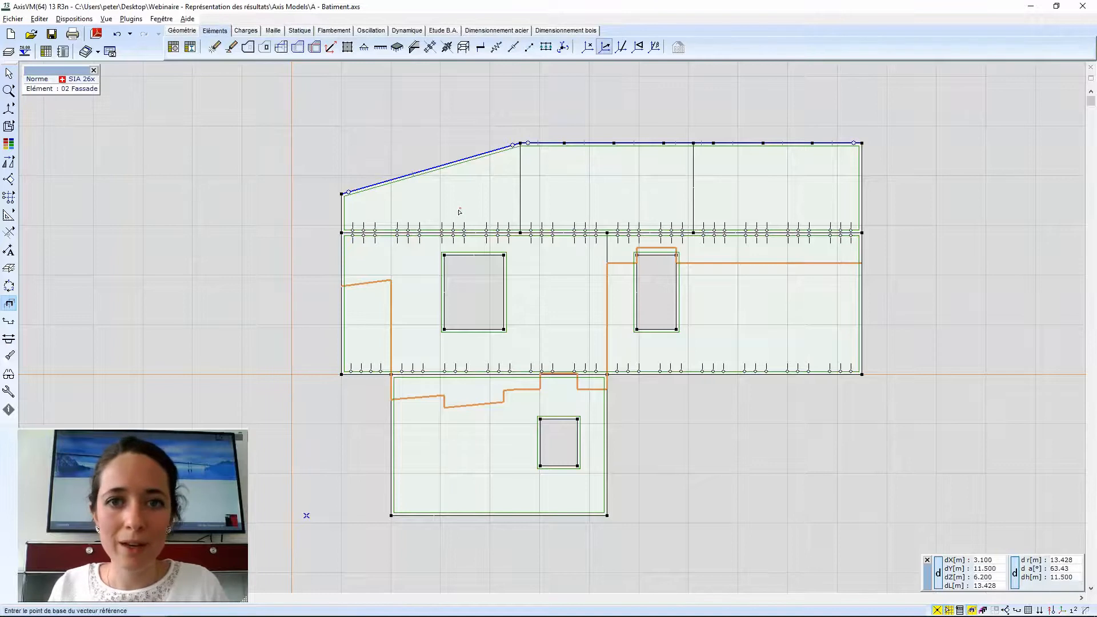
{"action": "left_click", "coordinate": [341, 375]}
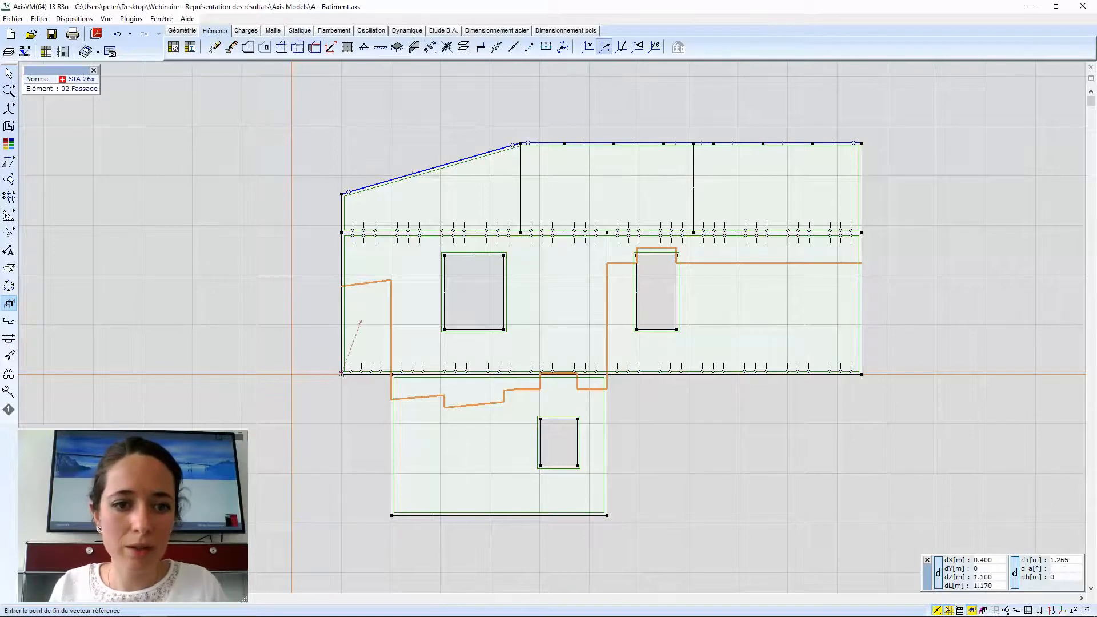
{"action": "left_click", "coordinate": [342, 194]}
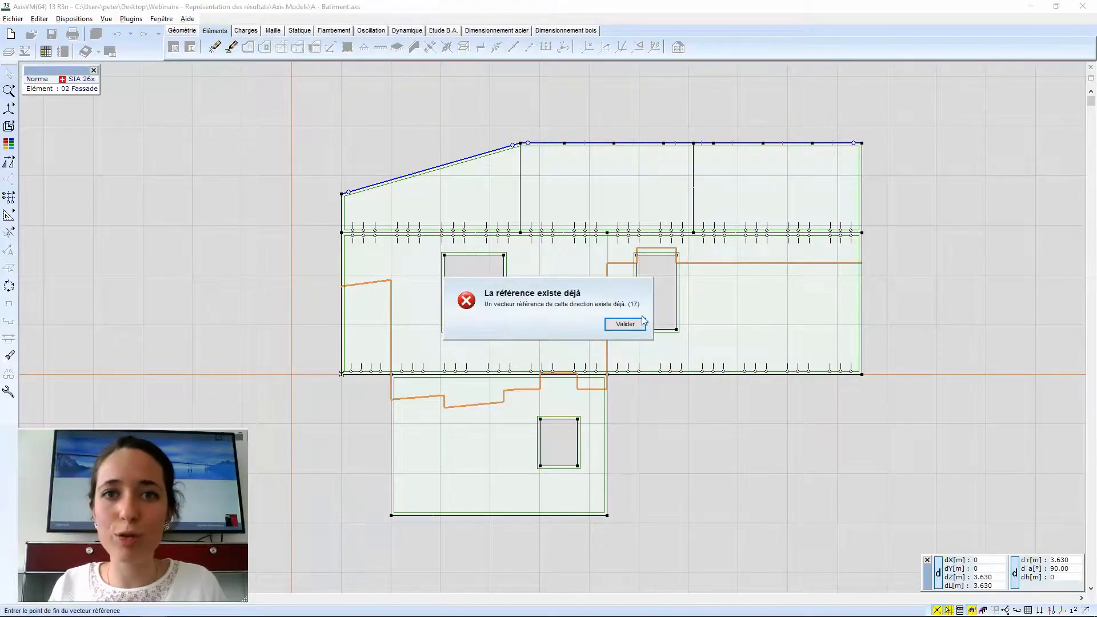
{"action": "left_click", "coordinate": [625, 324]}
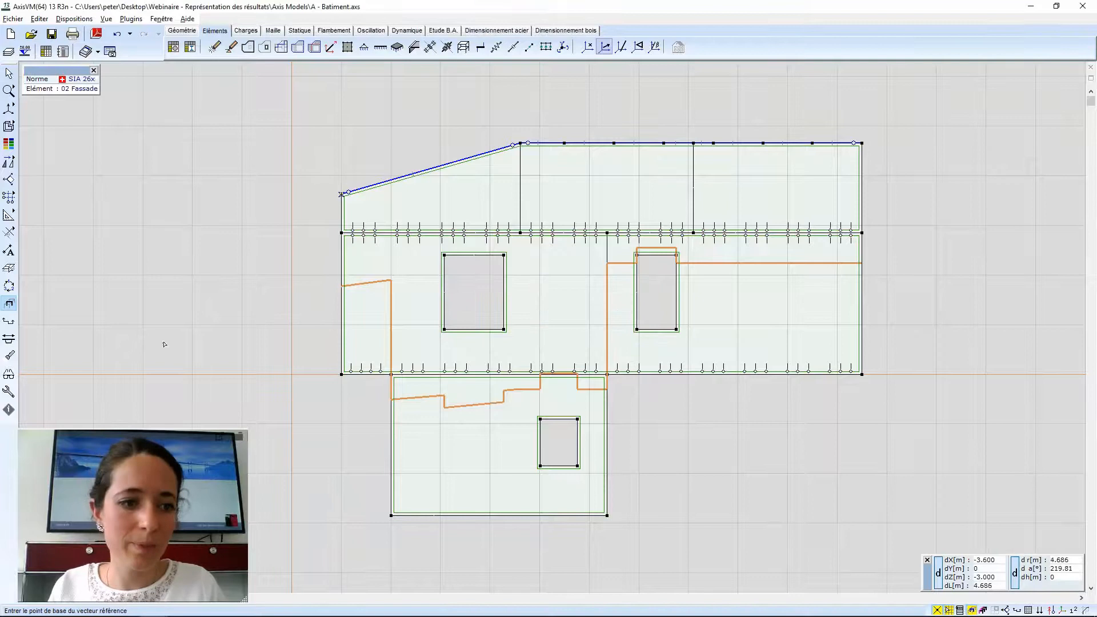
Set the local x reference of virtual beam A to the vertical vector R17 (0; 0; 1.000).
{"action": "left_click", "coordinate": [9, 341]}
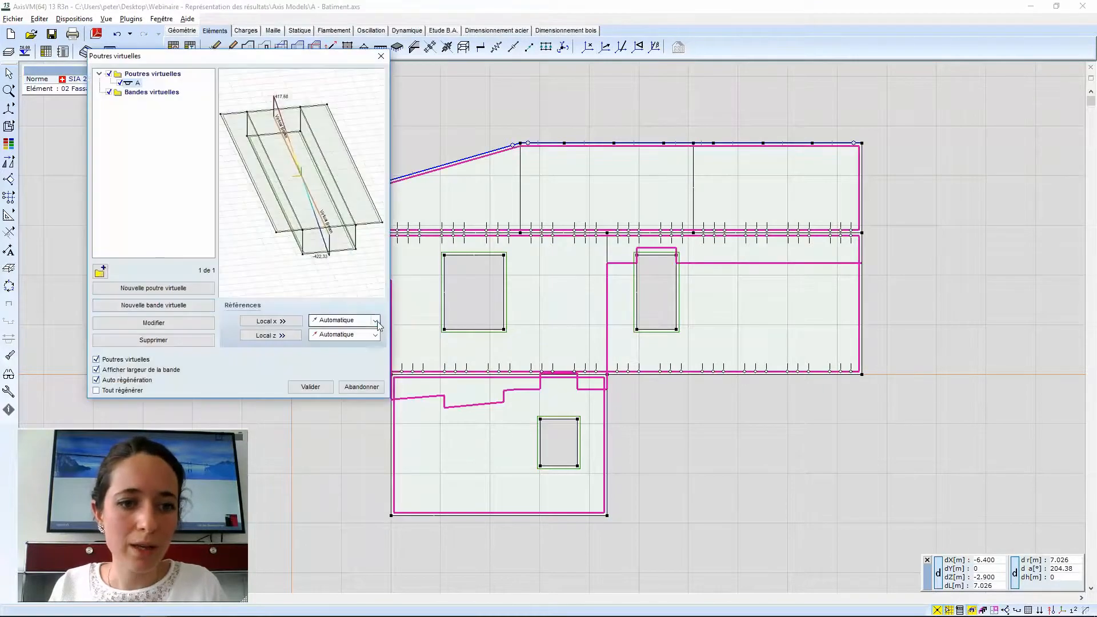
{"action": "left_click", "coordinate": [376, 321]}
{"action": "scroll", "coordinate": [349, 372], "scroll_direction": "down", "scroll_amount": 3}
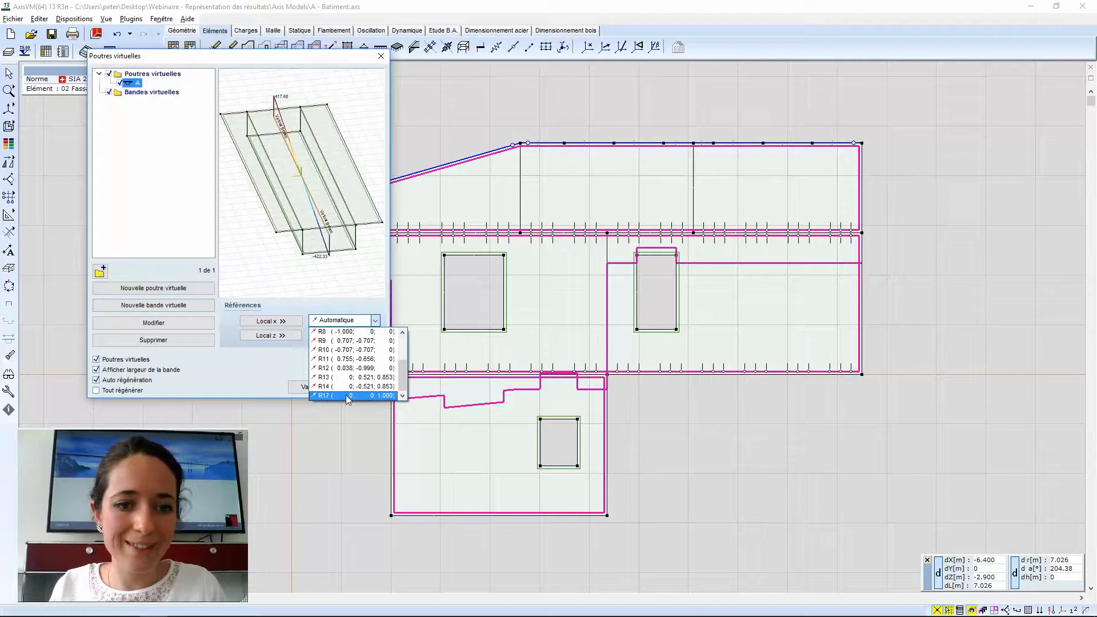
{"action": "left_click", "coordinate": [348, 396]}
{"action": "left_click", "coordinate": [309, 387]}
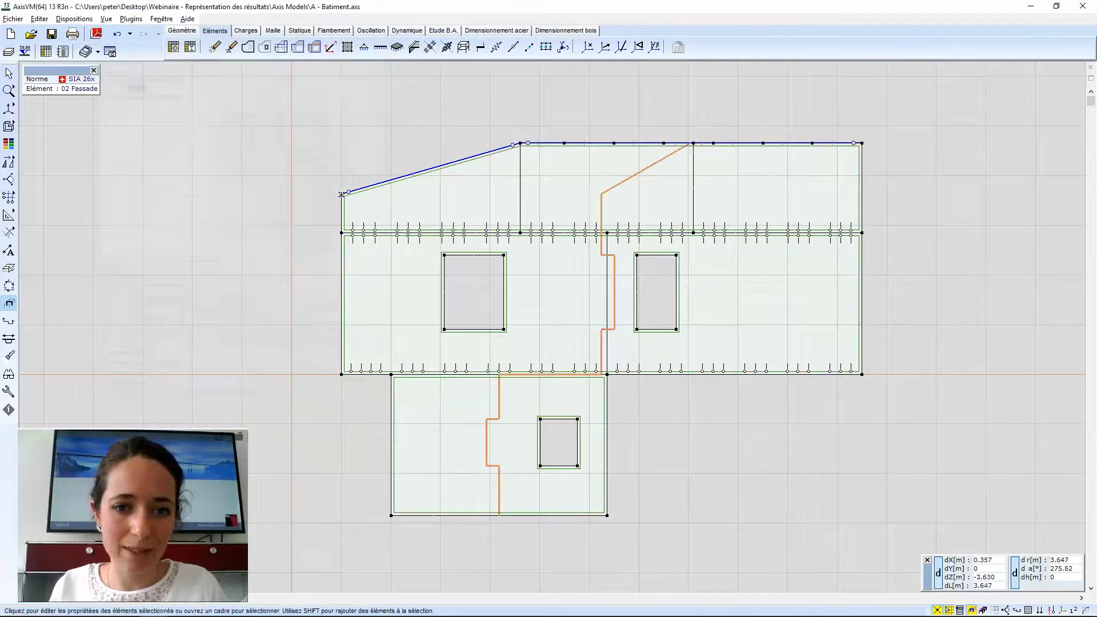
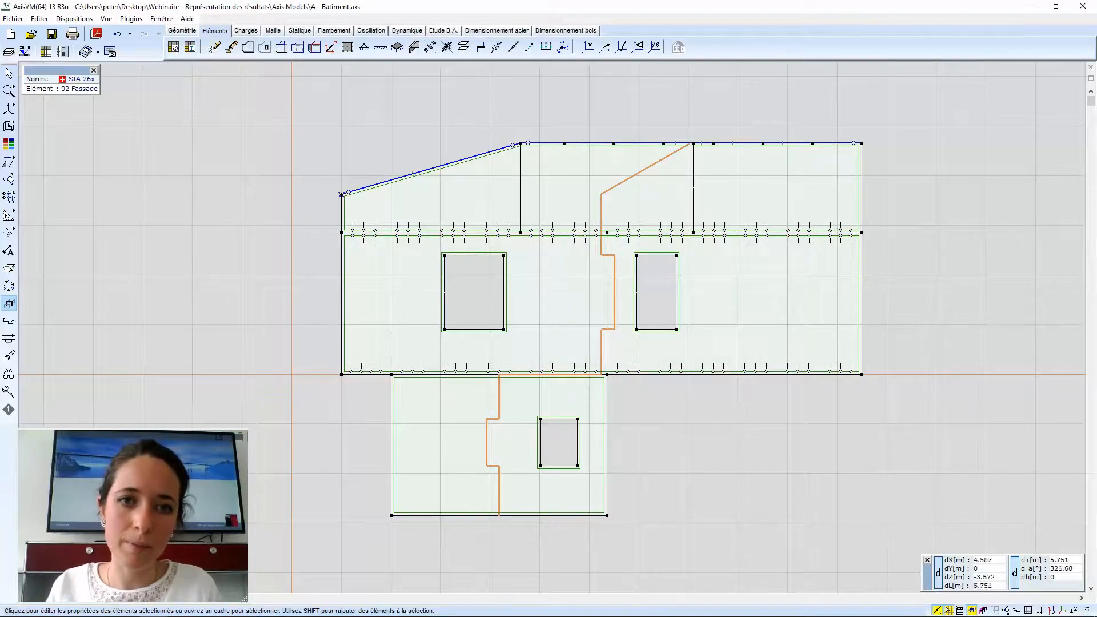
Show the static results for the virtual beam's normal force Nx as a diagram.
{"action": "left_click", "coordinate": [300, 31]}
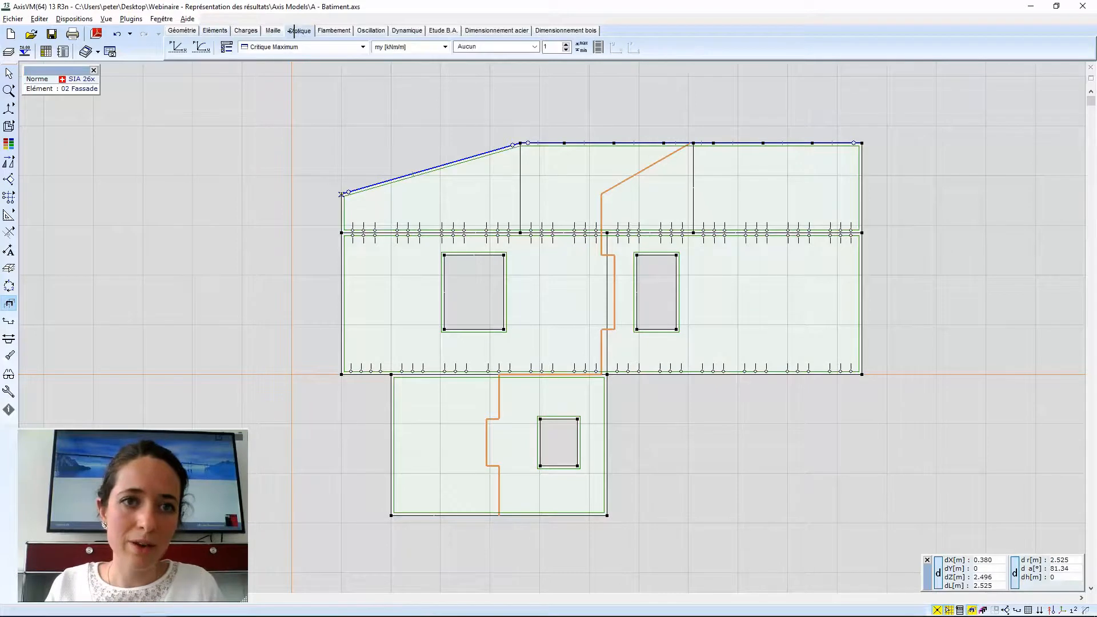
{"action": "left_click", "coordinate": [445, 47]}
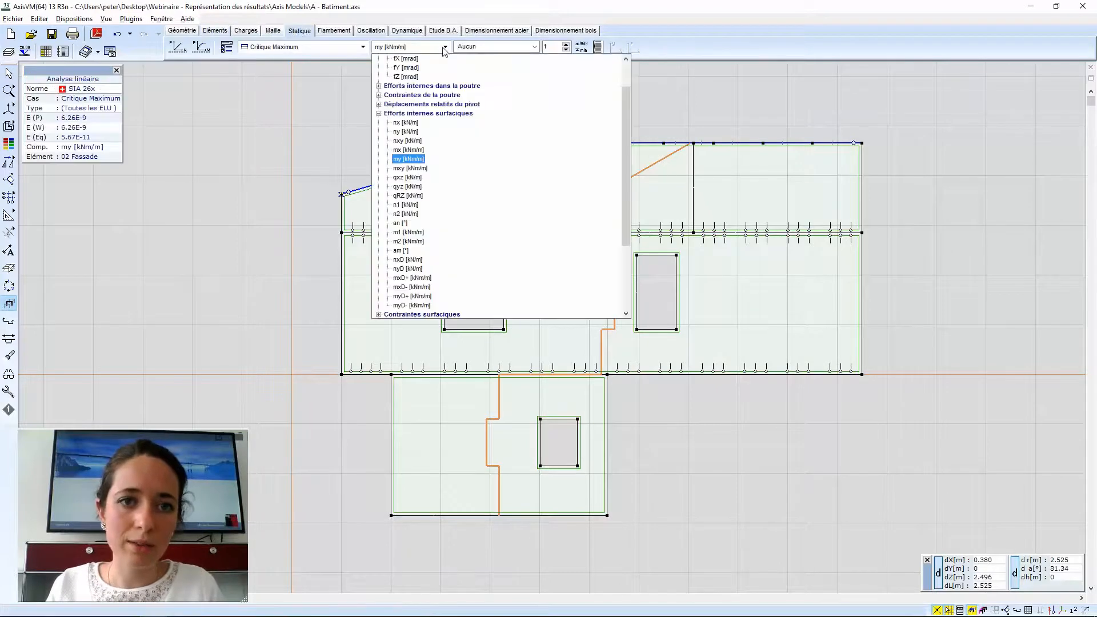
{"action": "left_click", "coordinate": [379, 114]}
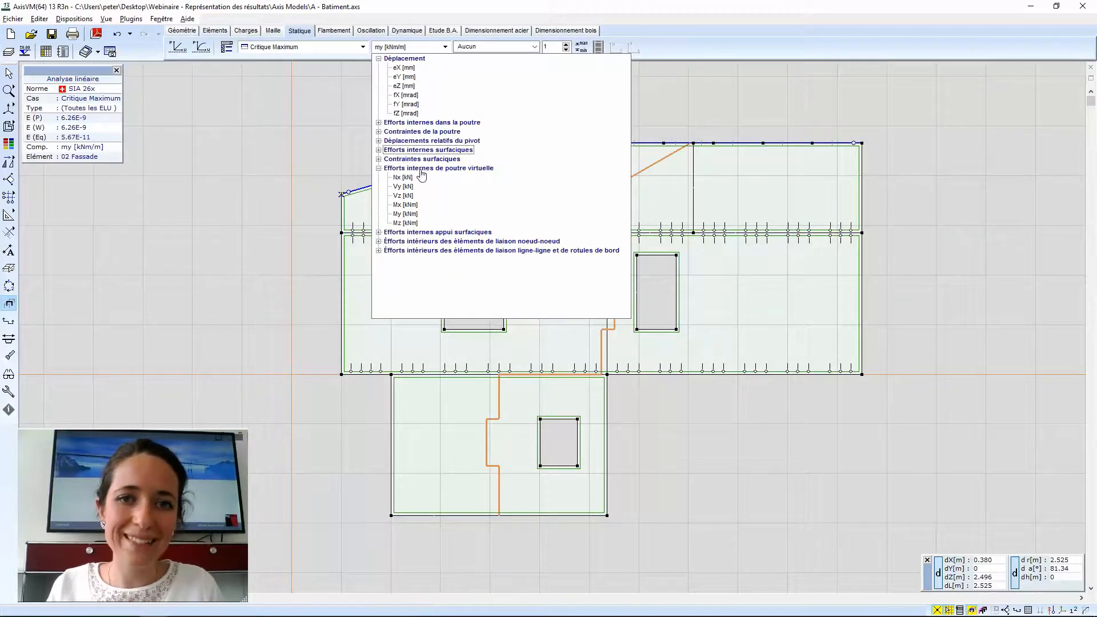
{"action": "left_click", "coordinate": [403, 178]}
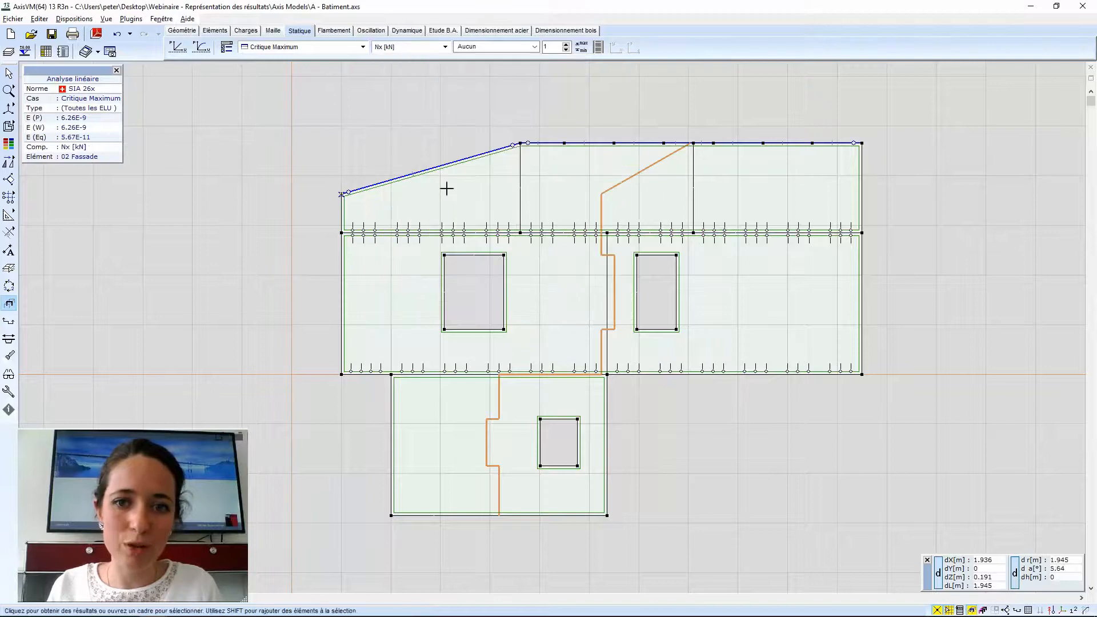
{"action": "left_click", "coordinate": [521, 48]}
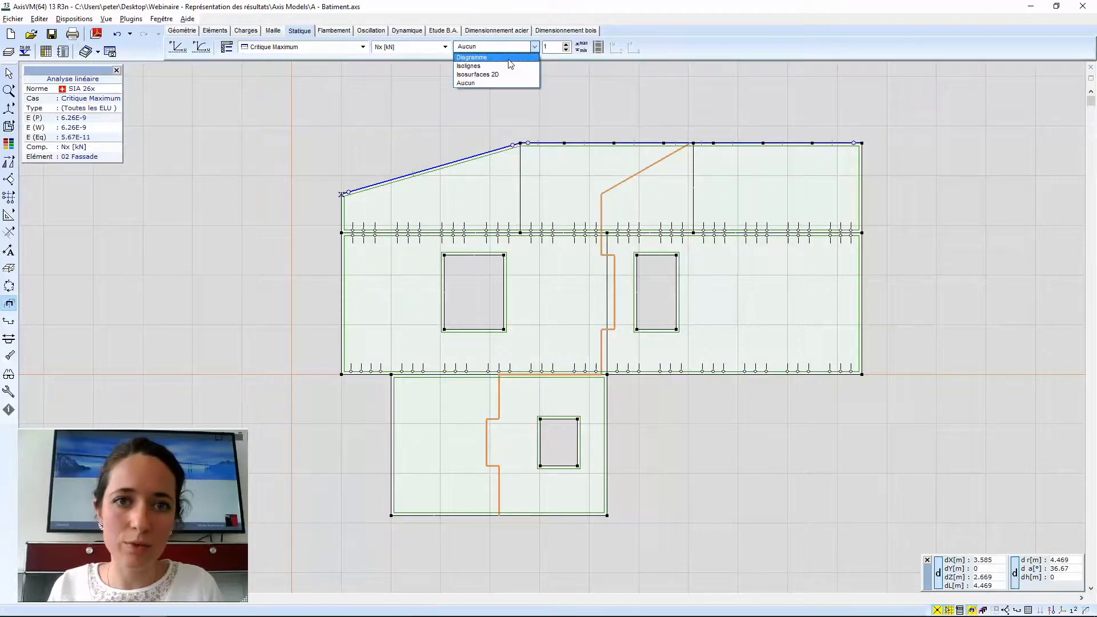
{"action": "left_click", "coordinate": [509, 57]}
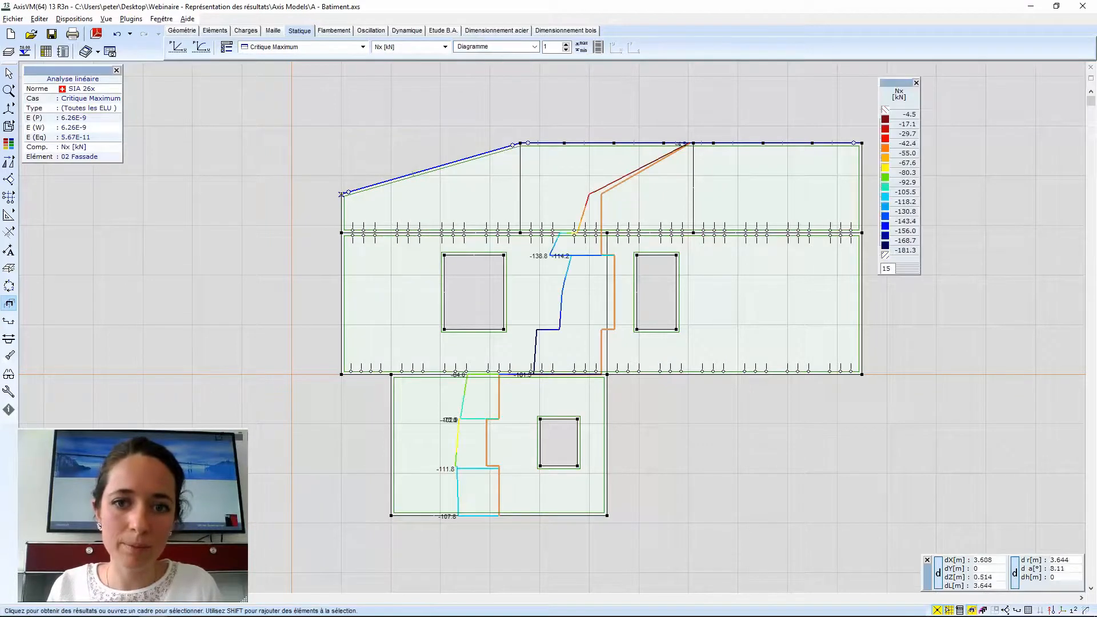
Switch the virtual beam diagram to the bending moment My and examine it over the height of the facade.
{"action": "middle_click_drag", "start_coordinate": [570, 184], "coordinate": [527, 176]}
{"action": "left_click", "coordinate": [512, 48]}
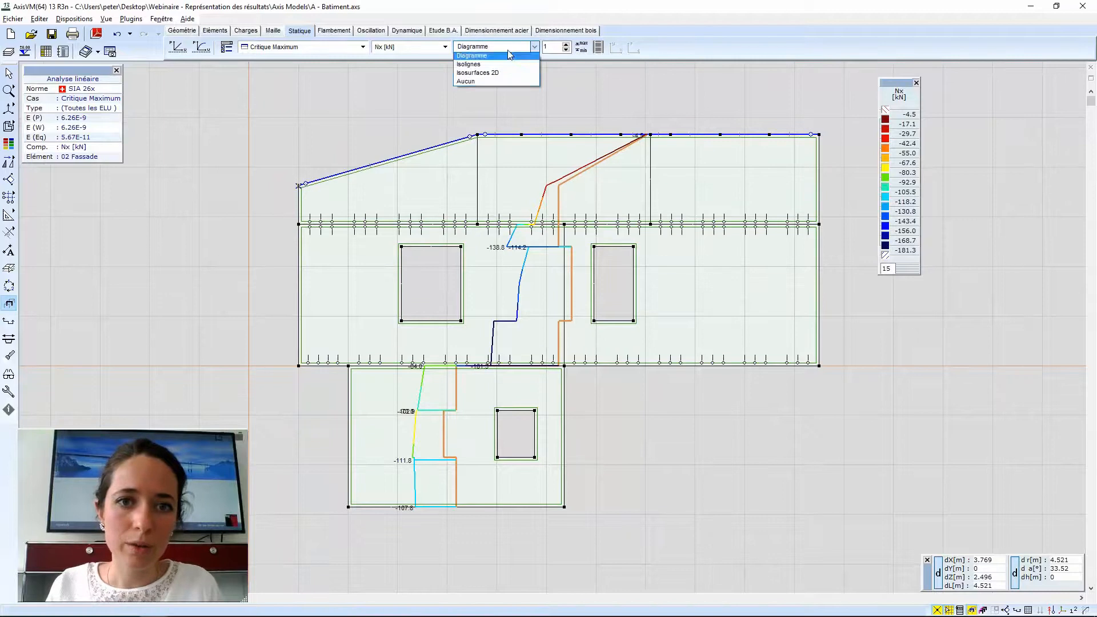
{"action": "left_click", "coordinate": [495, 48]}
{"action": "left_click", "coordinate": [445, 47]}
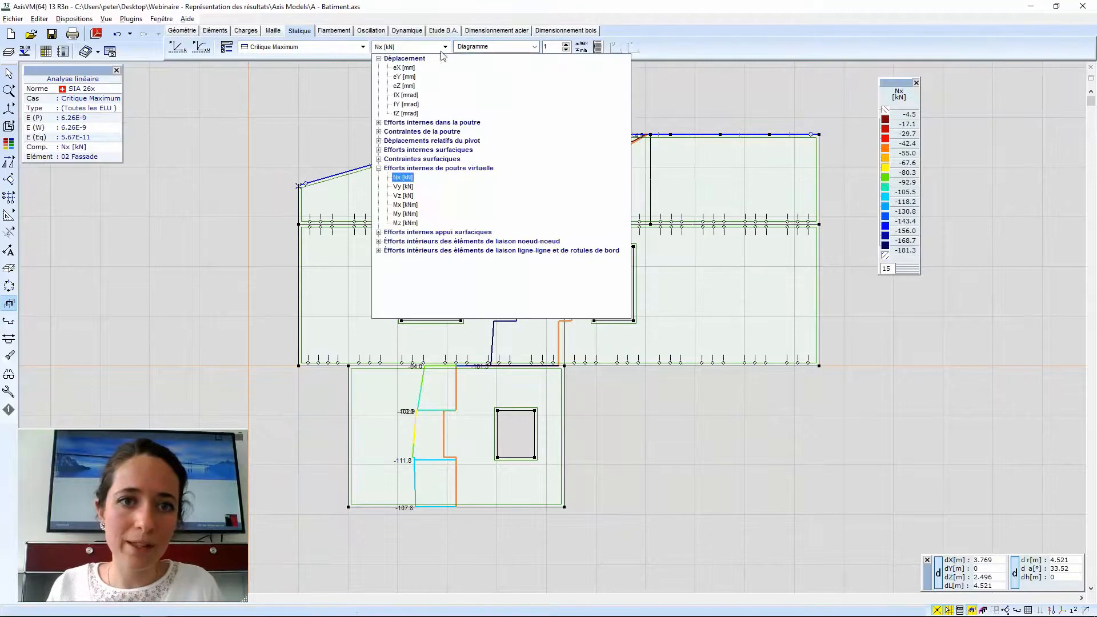
{"action": "left_click", "coordinate": [410, 217]}
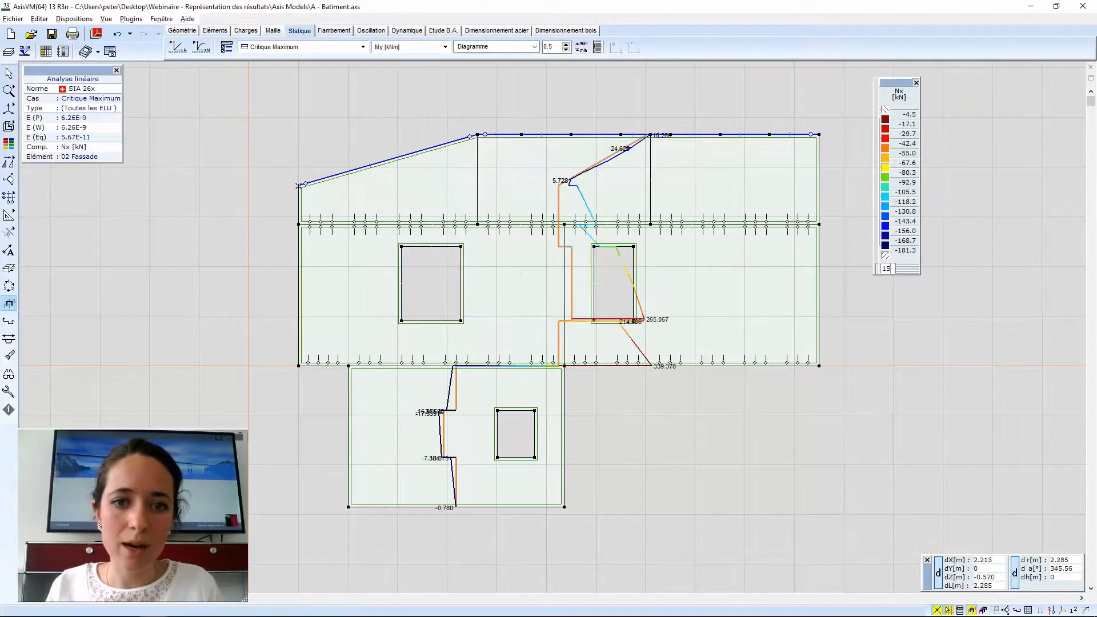
{"action": "scroll", "coordinate": [656, 203], "scroll_direction": "up", "scroll_amount": 1}
{"action": "middle_click_drag", "start_coordinate": [656, 203], "coordinate": [683, 191]}
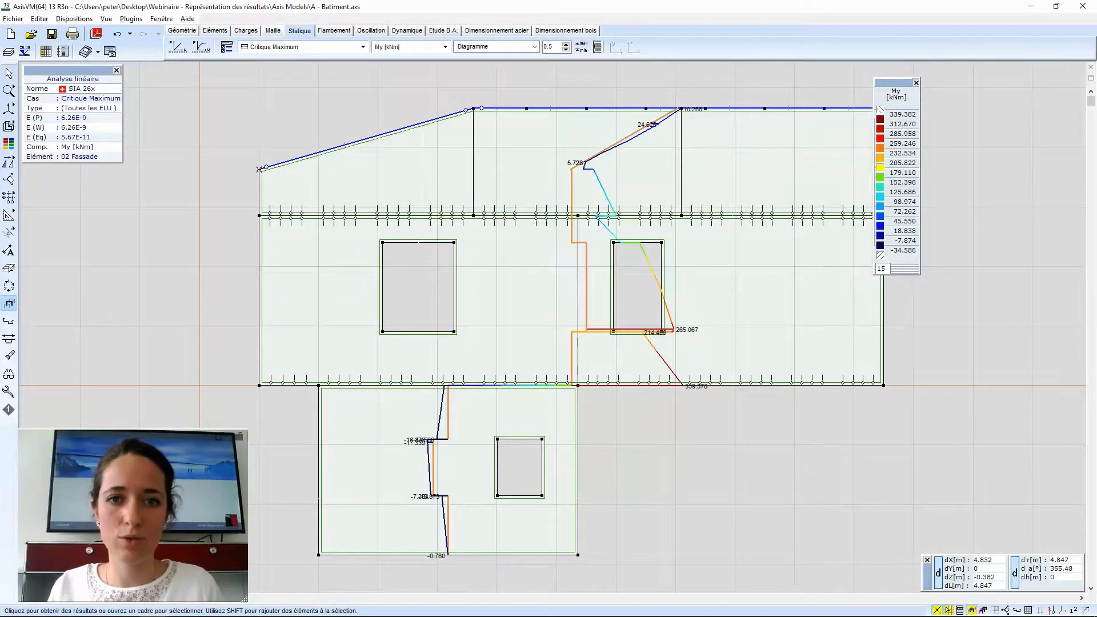
{"action": "scroll", "coordinate": [492, 325], "scroll_direction": "down", "scroll_amount": 3}
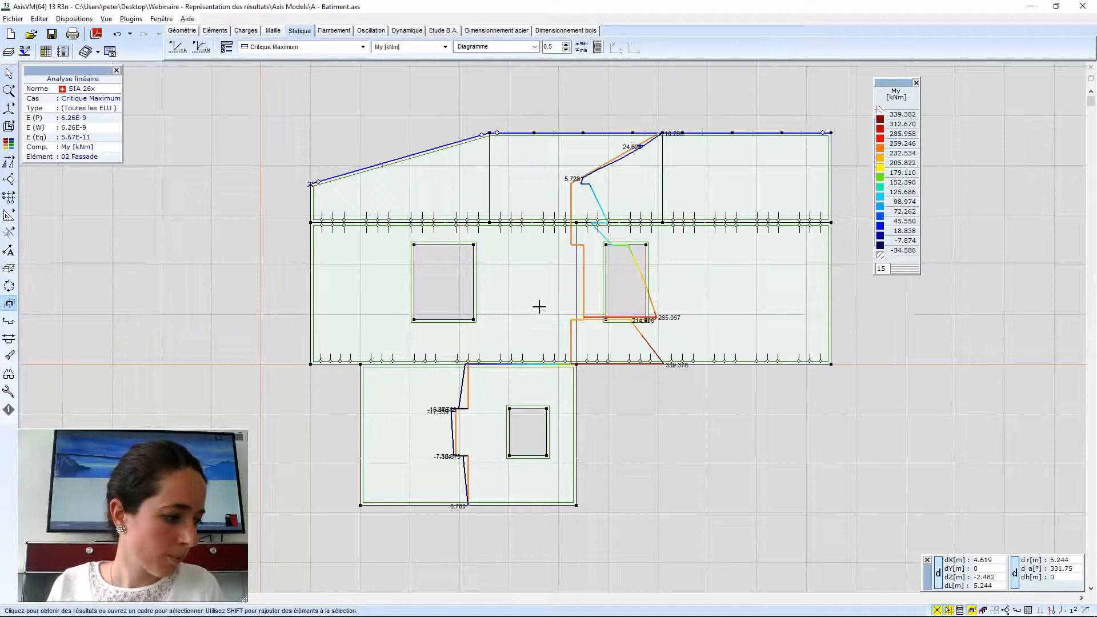
{"action": "scroll", "coordinate": [532, 306], "scroll_direction": "down", "scroll_amount": 1}
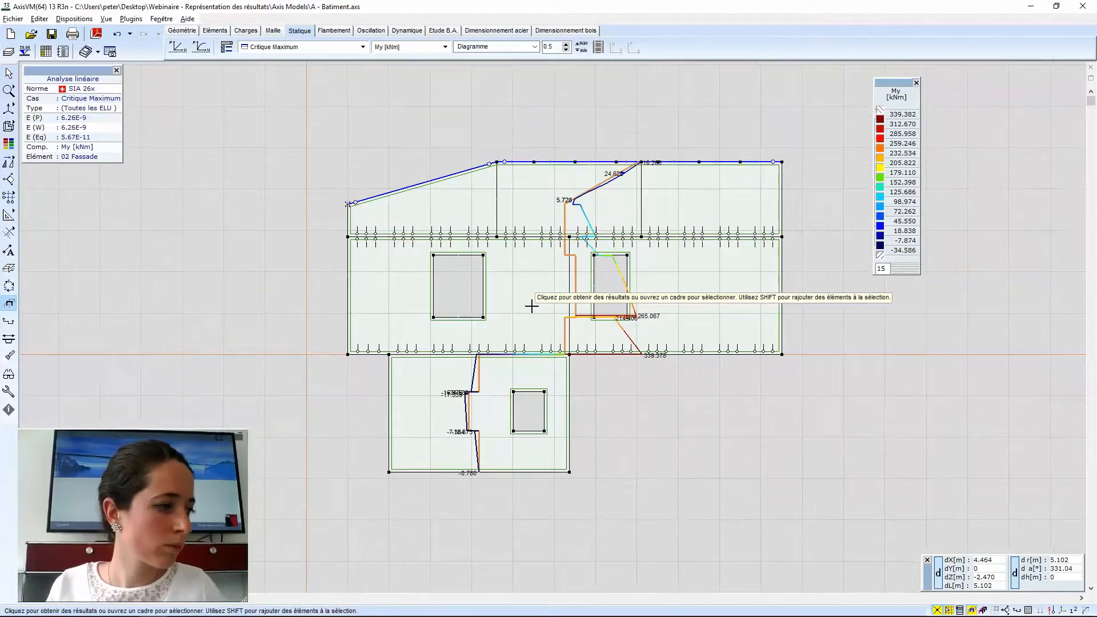
{"action": "scroll", "coordinate": [523, 290], "scroll_direction": "up", "scroll_amount": 1}
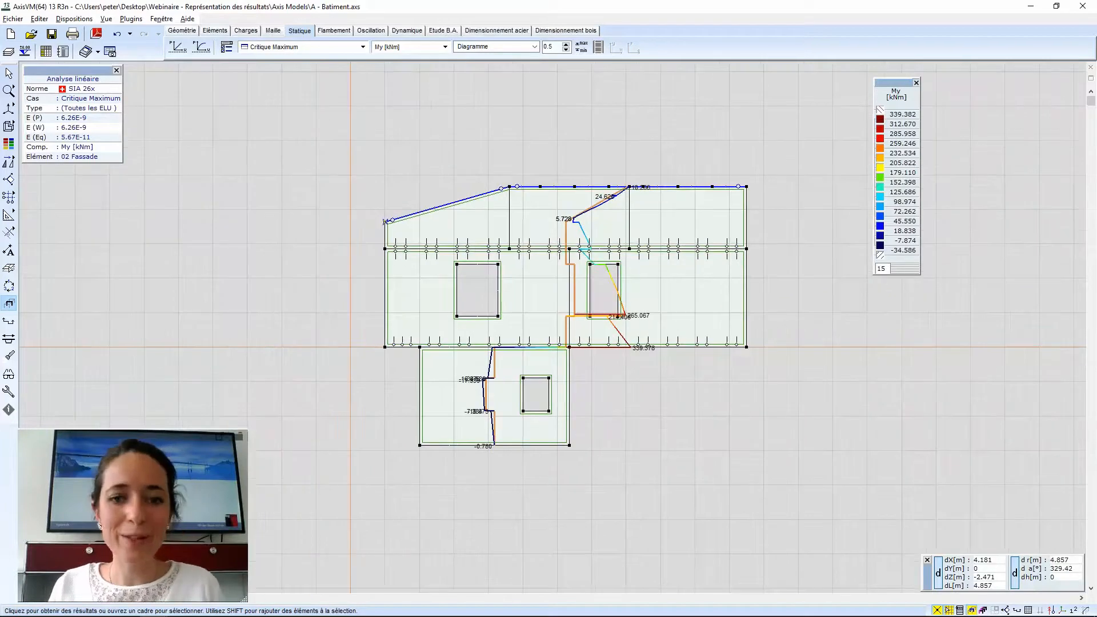
{"action": "middle_click_drag", "start_coordinate": [654, 206], "coordinate": [634, 206]}
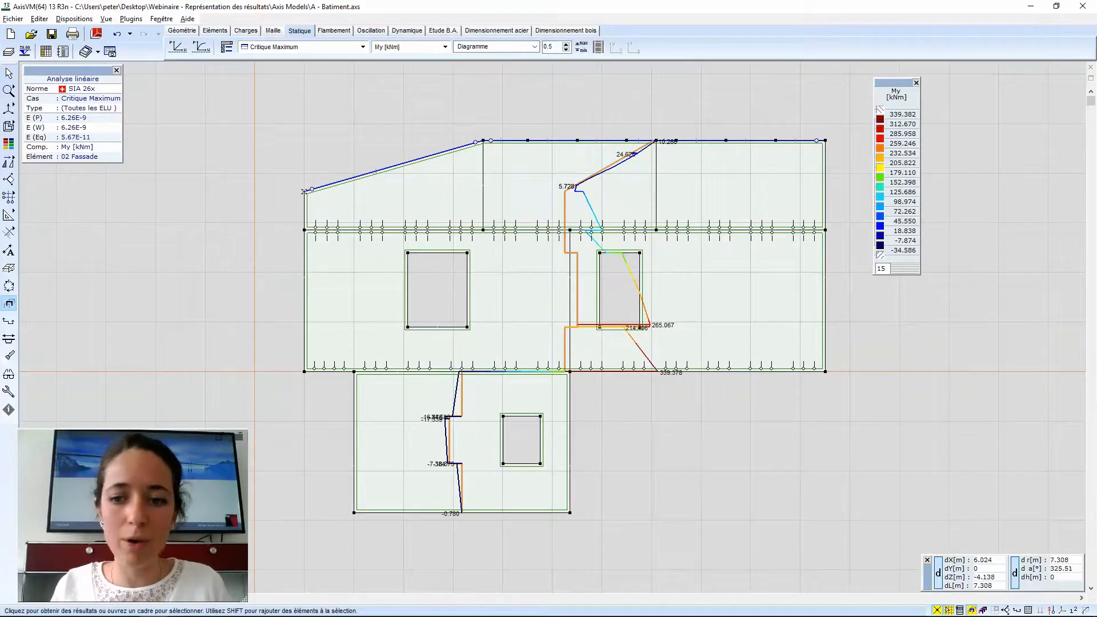
Show only the part 03 Kern/noyau instead of 02 Fassade and view it in 3D.
{"action": "left_click", "coordinate": [972, 610]}
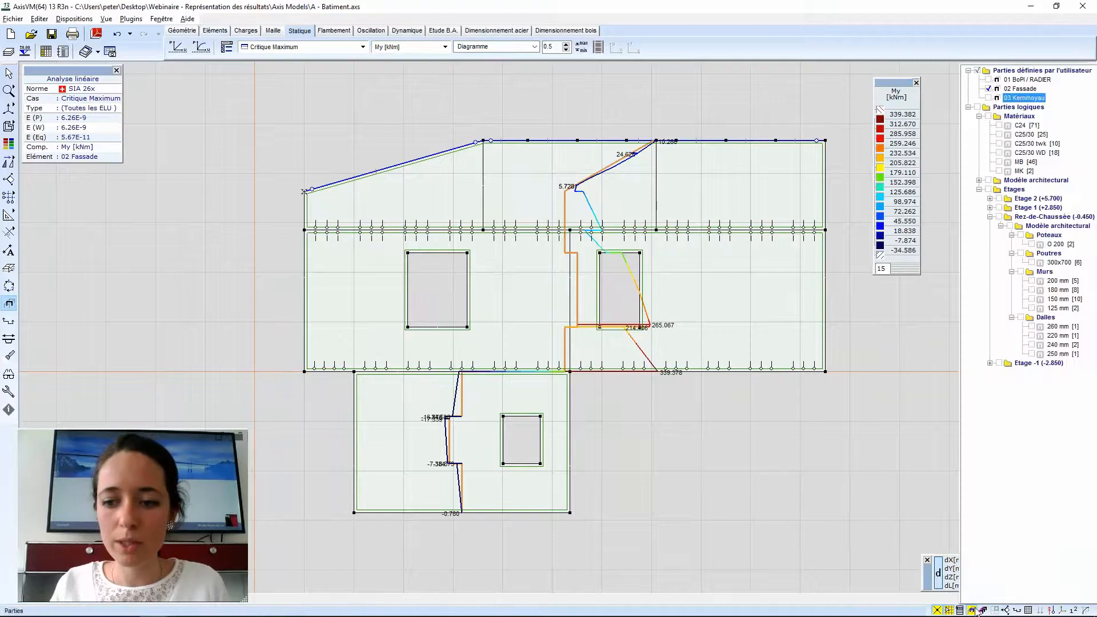
{"action": "left_click", "coordinate": [988, 90]}
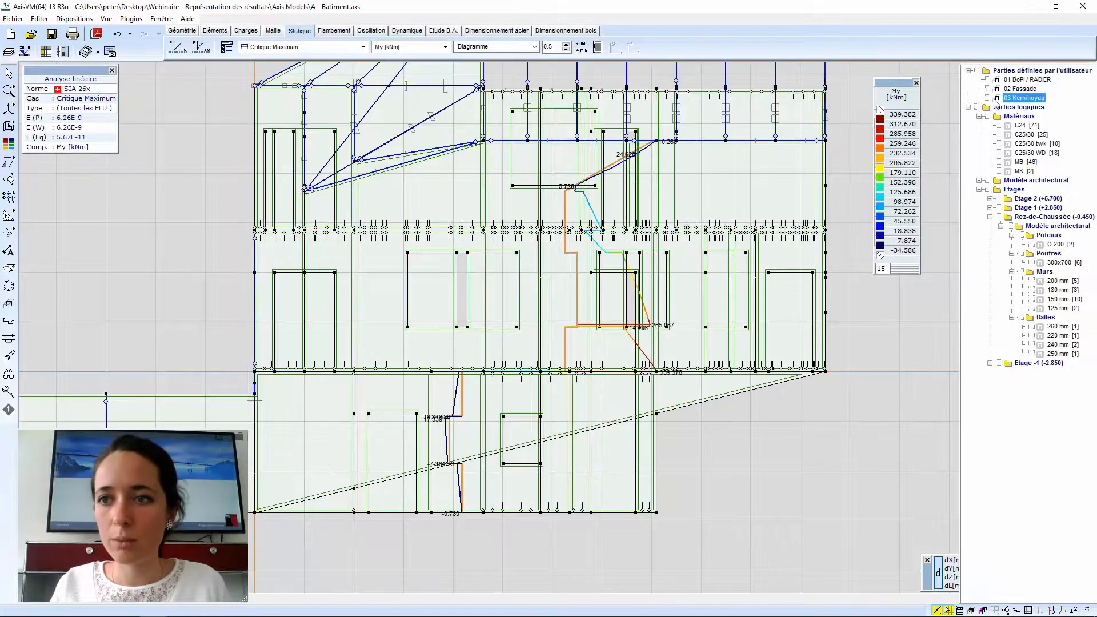
{"action": "left_click", "coordinate": [989, 98]}
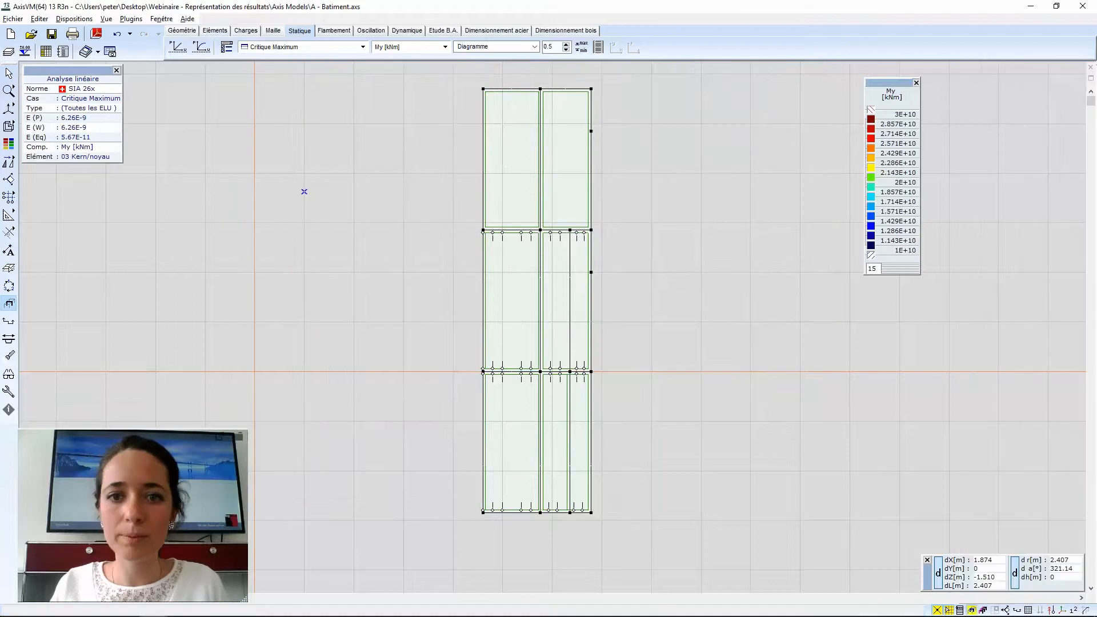
{"action": "scroll", "coordinate": [441, 255], "scroll_direction": "down", "scroll_amount": 2}
{"action": "middle_click_drag", "start_coordinate": [433, 193], "coordinate": [243, 435], "text": "alt"}
{"action": "middle_click_drag", "start_coordinate": [443, 172], "coordinate": [503, 132], "text": "alt"}
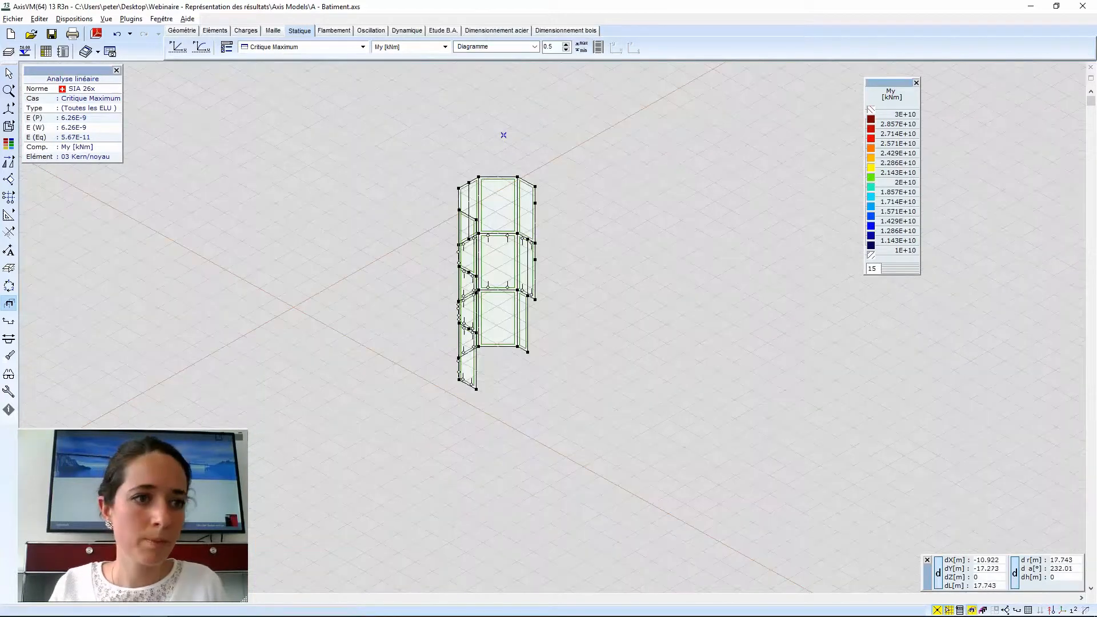
Examine the core walls in the rendered display, then return to the wireframe display.
{"action": "left_click", "coordinate": [9, 126]}
{"action": "scroll", "coordinate": [431, 240], "scroll_direction": "up", "scroll_amount": 2}
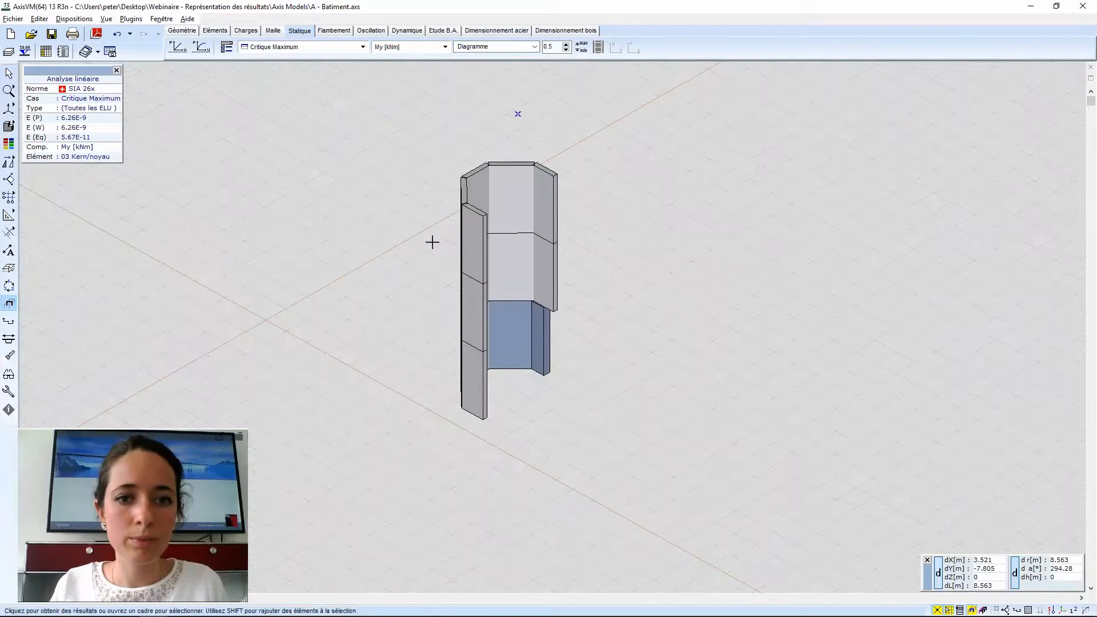
{"action": "middle_click_drag", "start_coordinate": [657, 229], "coordinate": [551, 78], "text": "alt"}
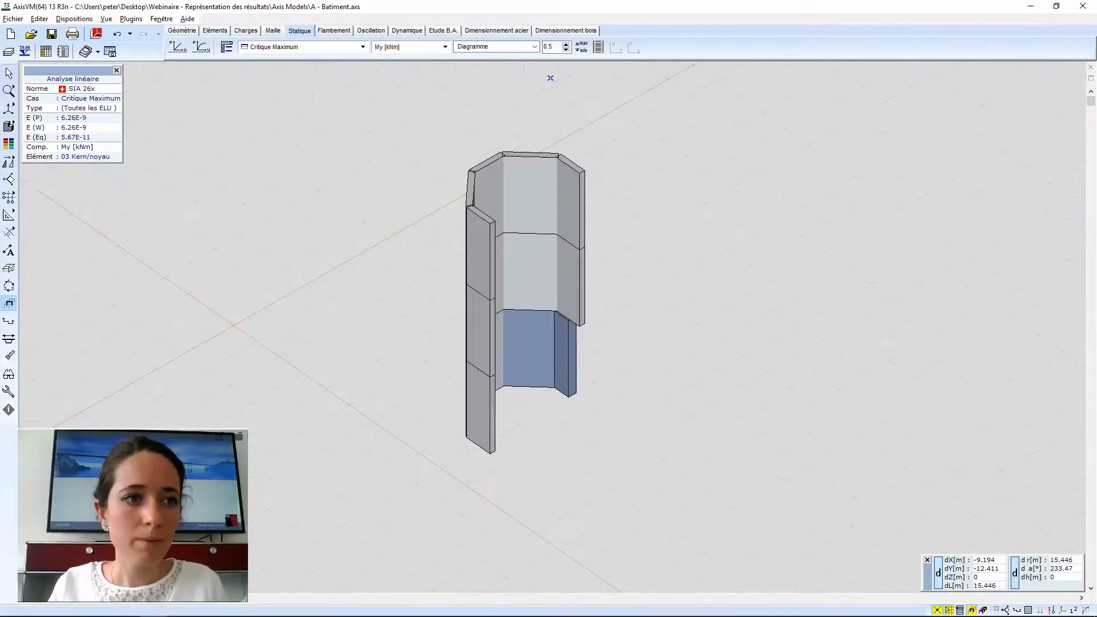
{"action": "left_click", "coordinate": [8, 126]}
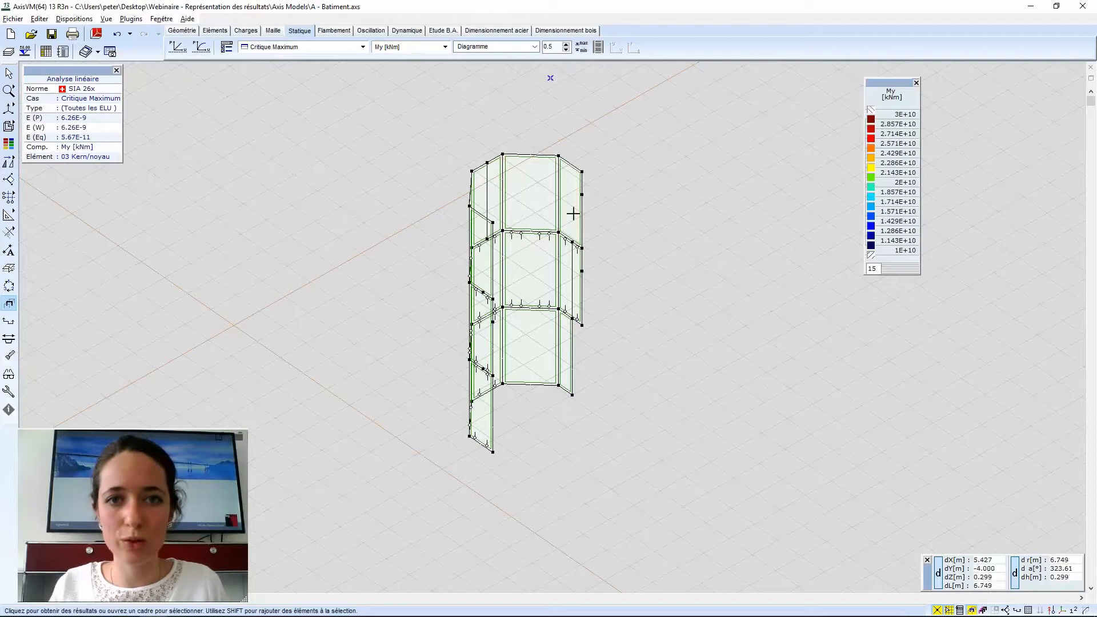
{"action": "middle_click_drag", "start_coordinate": [652, 212], "coordinate": [603, 222]}
{"action": "scroll", "coordinate": [610, 198], "scroll_direction": "up", "scroll_amount": 2}
{"action": "scroll", "coordinate": [586, 259], "scroll_direction": "up", "scroll_amount": 1}
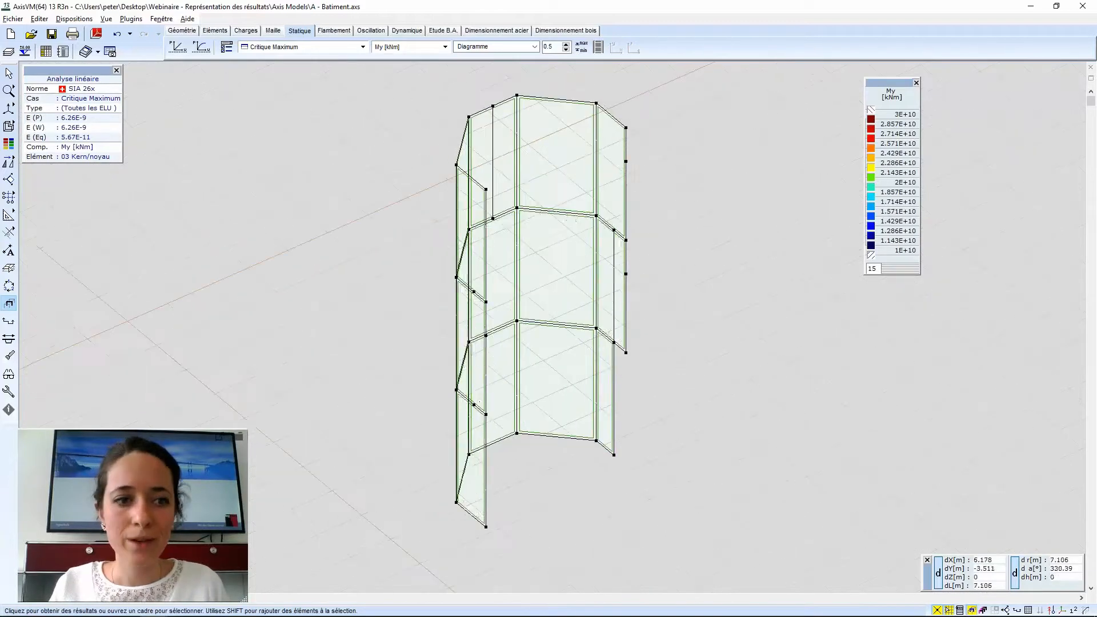
Create a virtual beam B from all domains of the core, keeping the local x and z references automatic.
{"action": "left_click", "coordinate": [9, 340]}
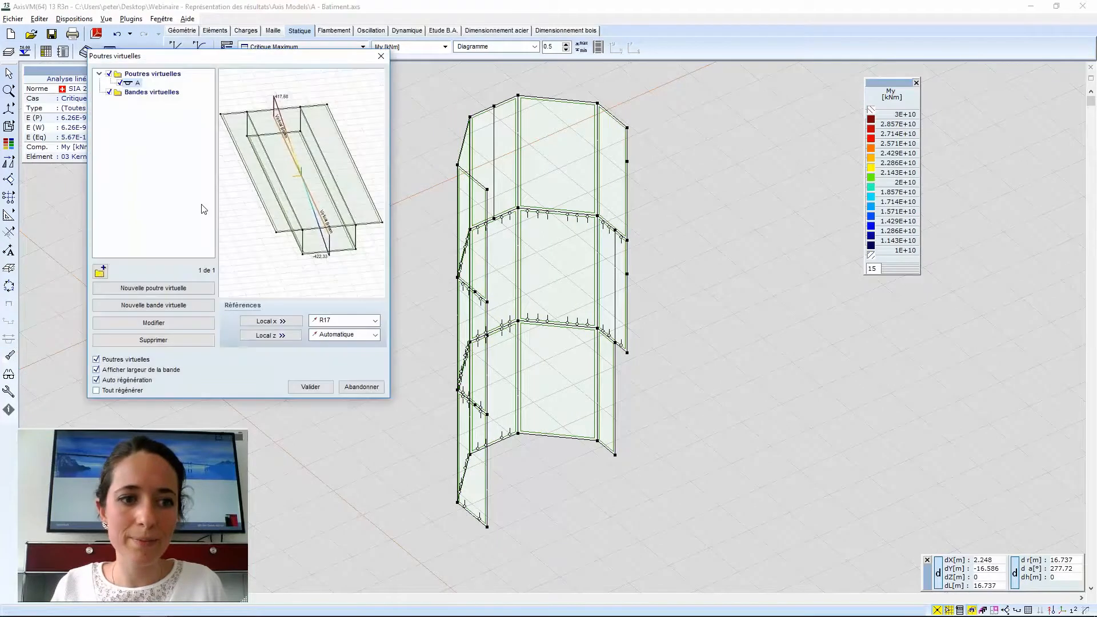
{"action": "left_click", "coordinate": [169, 293]}
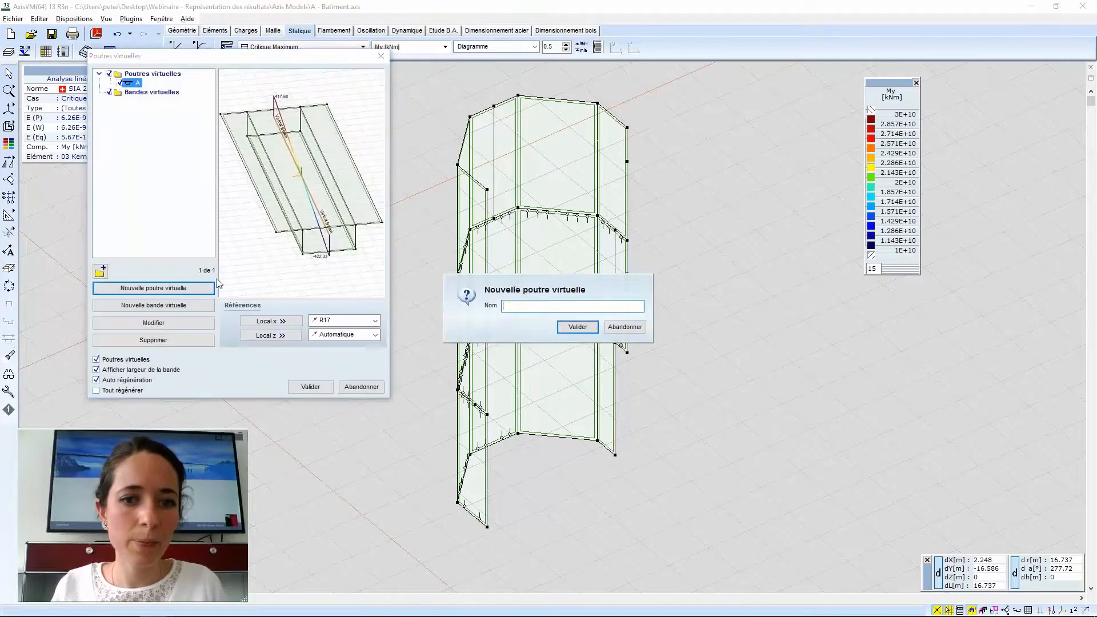
{"action": "left_click", "coordinate": [577, 327]}
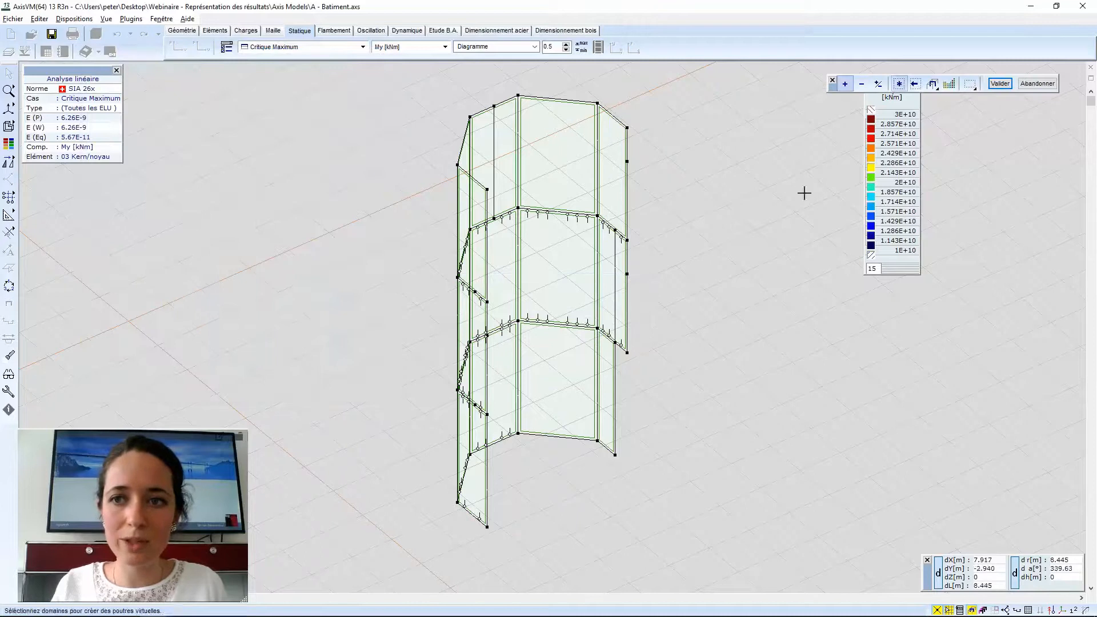
{"action": "left_click", "coordinate": [899, 83]}
{"action": "left_click", "coordinate": [1001, 84]}
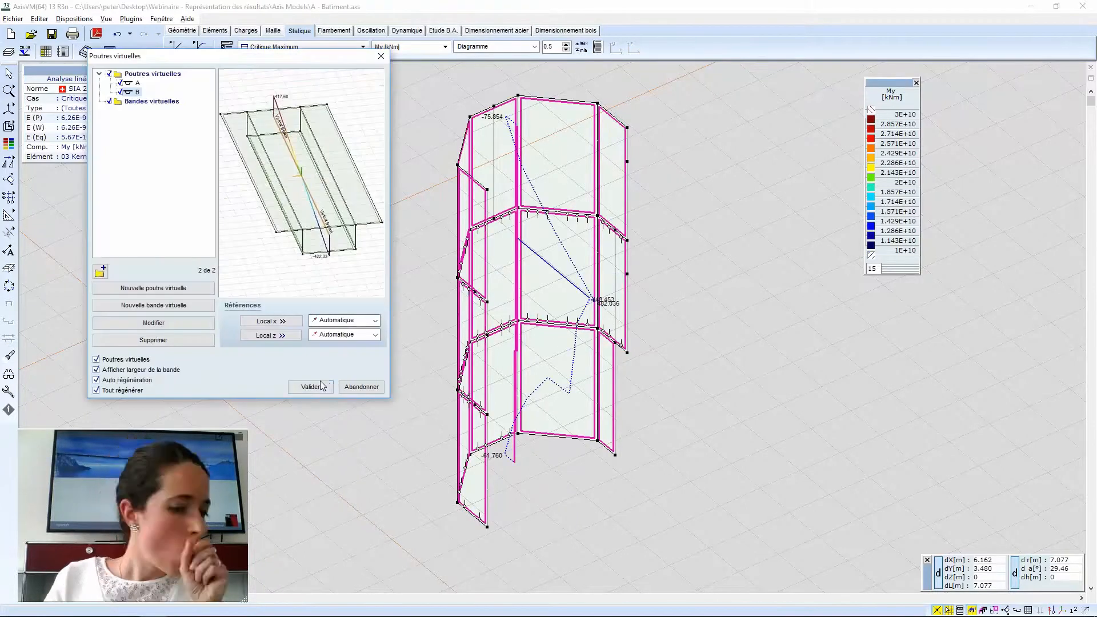
{"action": "left_click", "coordinate": [310, 387]}
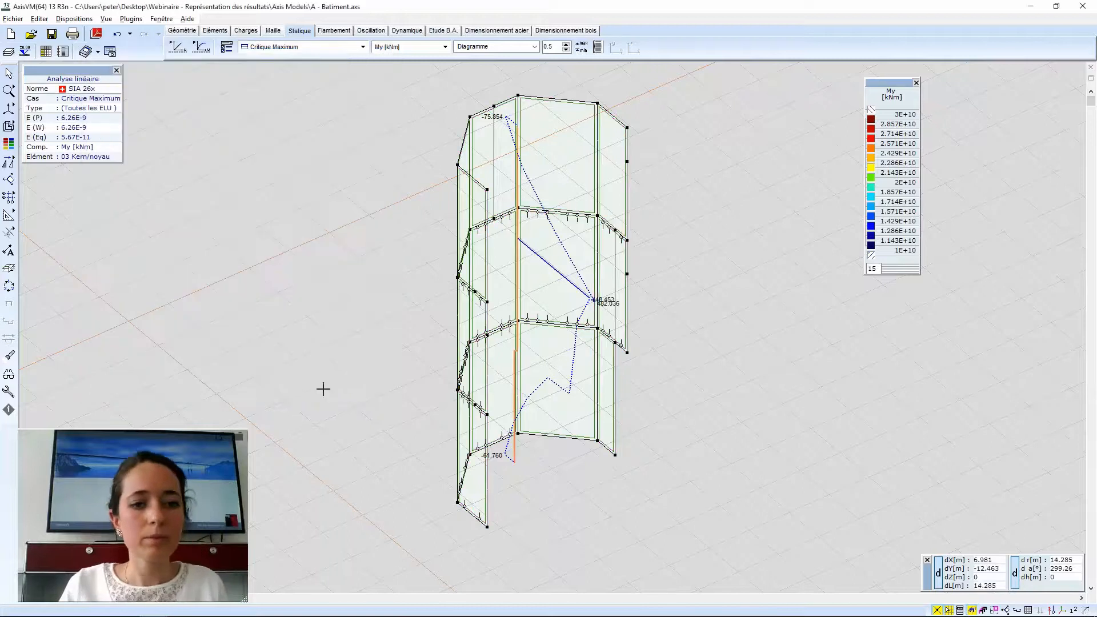
Refresh the core's My diagram by switching the case to Critique Minimum and back to Critique Maximum.
{"action": "middle_click_drag", "start_coordinate": [389, 300], "coordinate": [385, 289], "text": "alt"}
{"action": "left_click", "coordinate": [307, 47]}
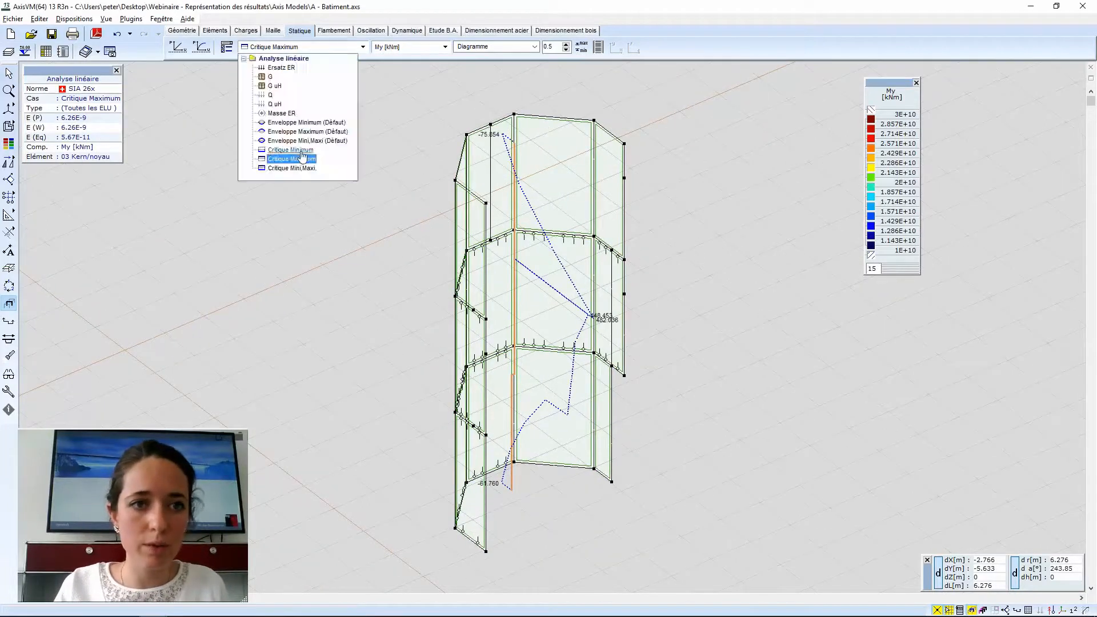
{"action": "left_click", "coordinate": [291, 150]}
{"action": "left_click", "coordinate": [307, 47]}
{"action": "left_click", "coordinate": [292, 159]}
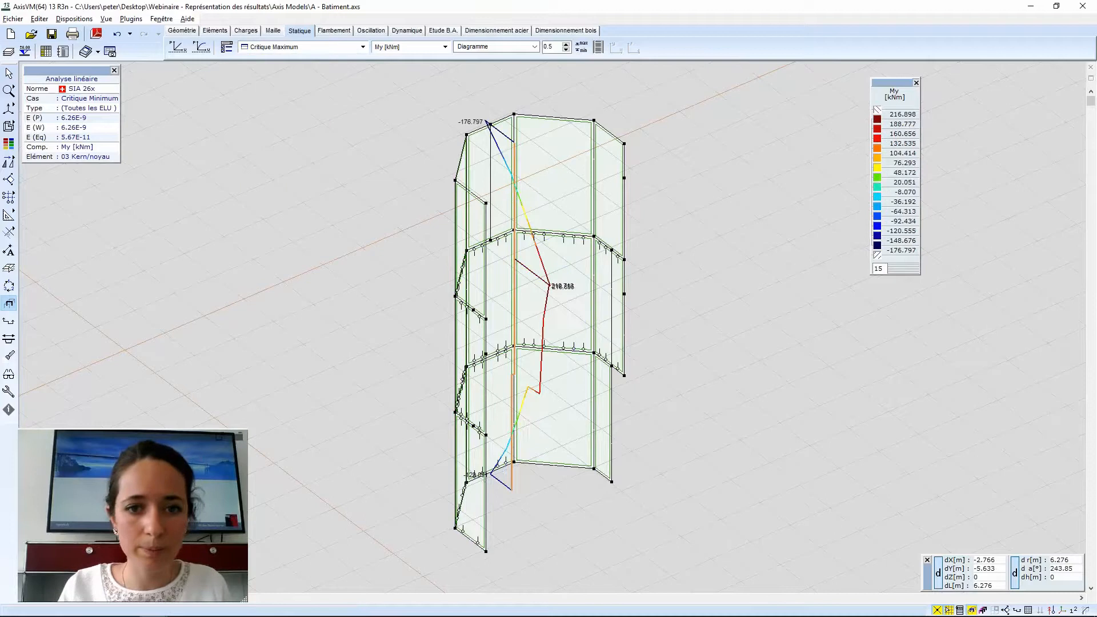
{"action": "middle_click_drag", "start_coordinate": [584, 254], "coordinate": [537, 244]}
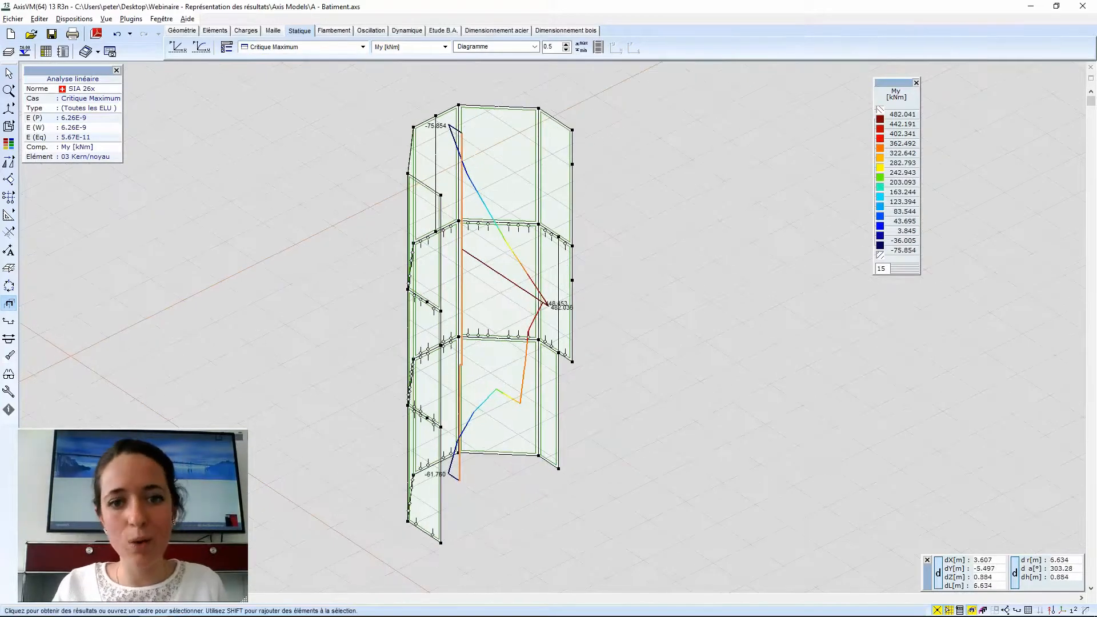
{"action": "middle_click_drag", "start_coordinate": [442, 473], "coordinate": [497, 444], "text": "alt"}
Show the virtual beam's normal force Nx for the core and examine the diagram from several sides.
{"action": "left_click", "coordinate": [410, 47]}
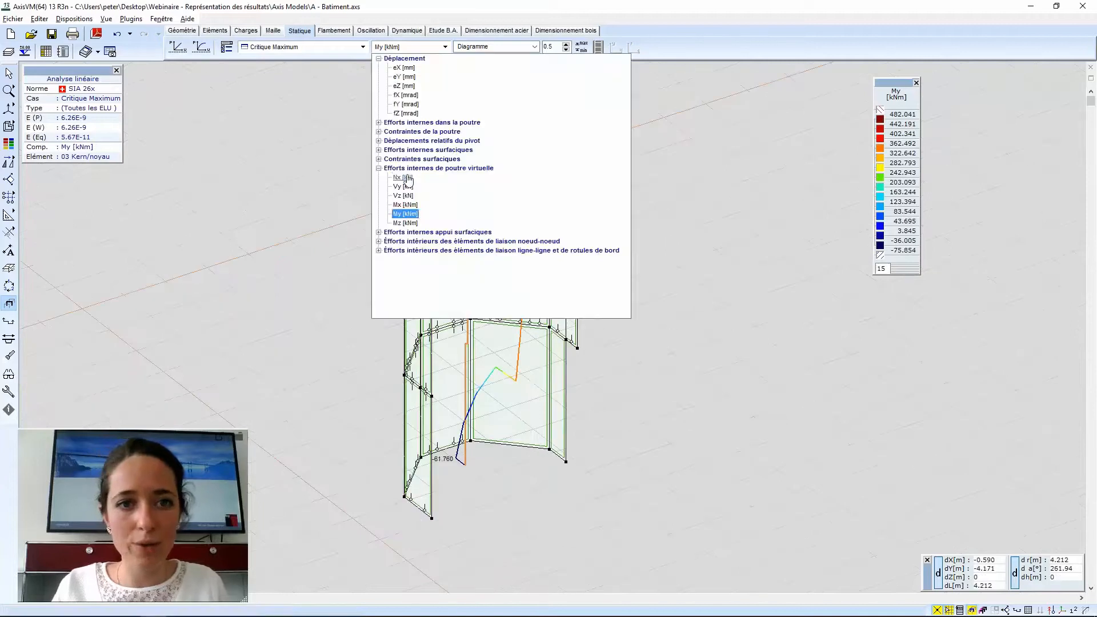
{"action": "left_click", "coordinate": [417, 178]}
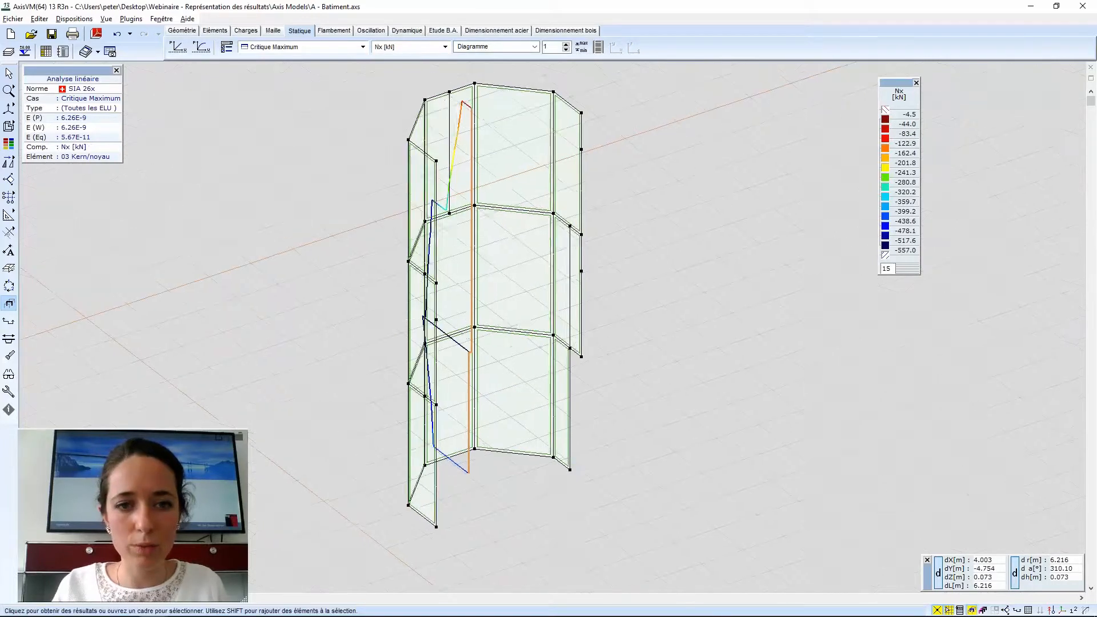
{"action": "mouse_move", "coordinate": [471, 269]}
{"action": "middle_mouse_down", "text": "alt"}
{"action": "mouse_move", "coordinate": [584, 254]}
{"action": "mouse_move", "coordinate": [464, 252]}
{"action": "middle_mouse_up", "text": "alt"}
{"action": "middle_click_drag", "start_coordinate": [429, 191], "coordinate": [461, 186], "text": "alt"}
{"action": "scroll", "coordinate": [511, 149], "scroll_direction": "up", "scroll_amount": 1}
{"action": "scroll", "coordinate": [566, 154], "scroll_direction": "down", "scroll_amount": 2}
{"action": "middle_click_drag", "start_coordinate": [566, 153], "coordinate": [561, 162], "text": "alt"}
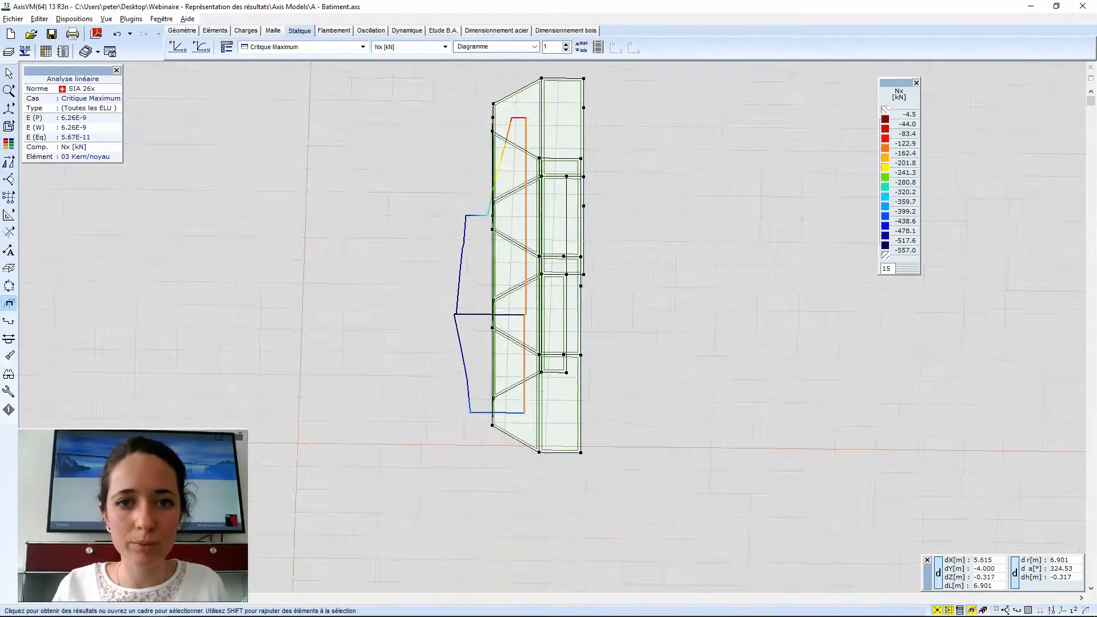
{"action": "middle_click_drag", "start_coordinate": [457, 184], "coordinate": [435, 231], "text": "alt"}
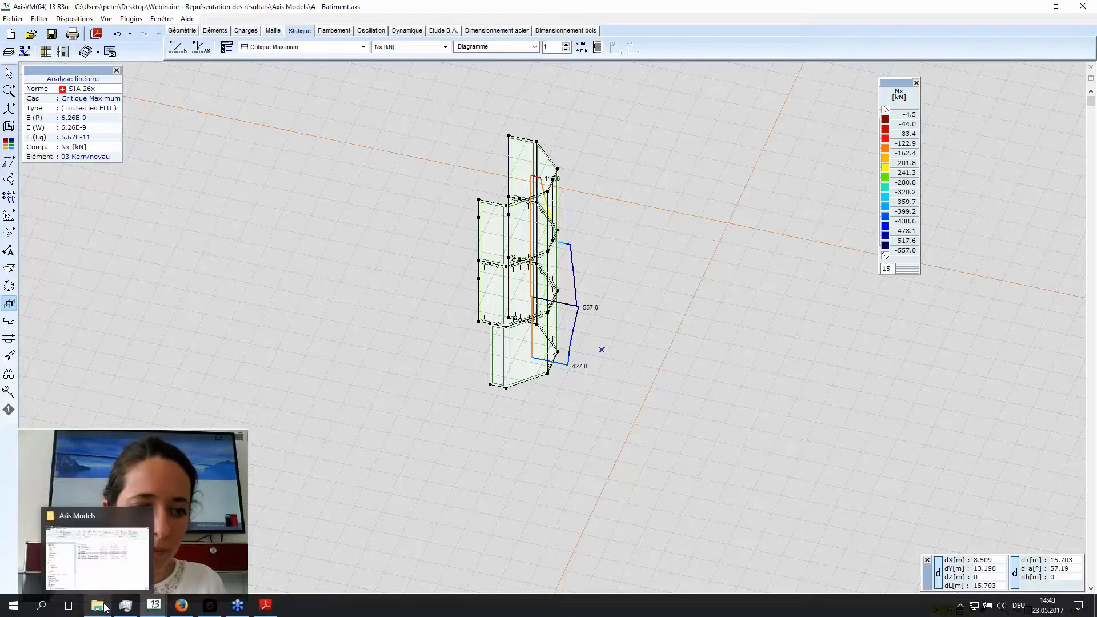
Open the model C - Pont.axs from the Axis Models folder, using the network program key.
{"action": "left_click", "coordinate": [103, 607]}
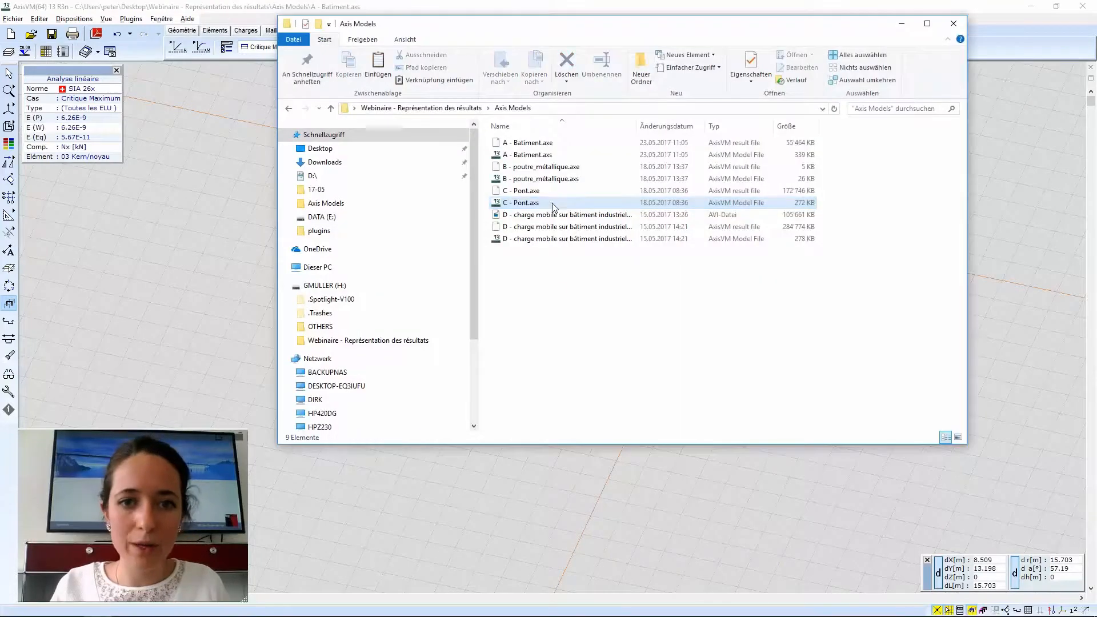
{"action": "key", "text": "Return"}
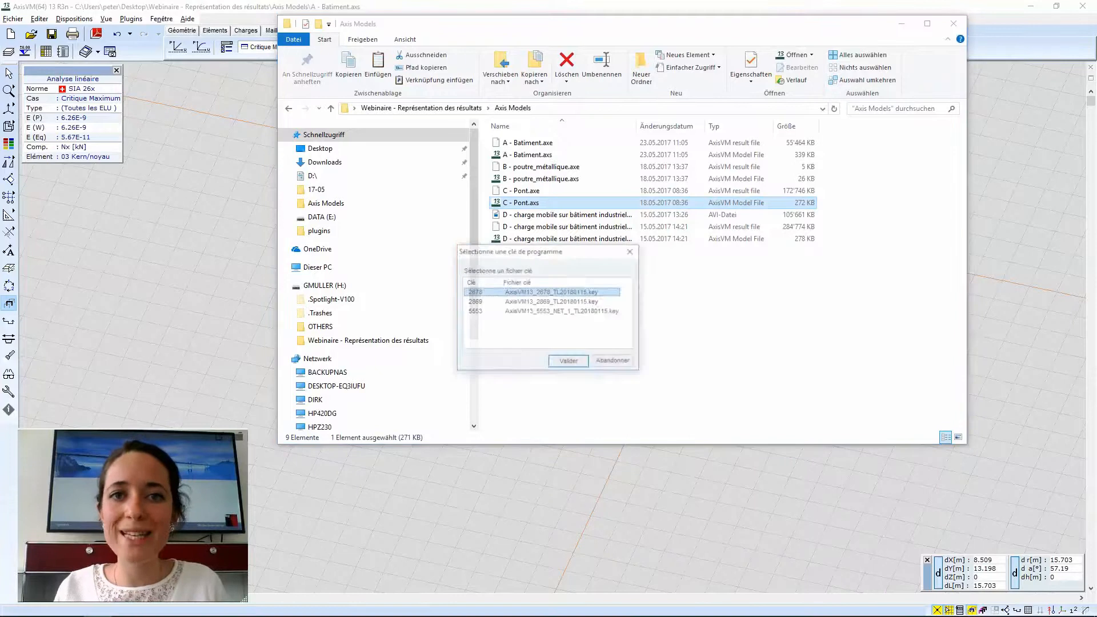
{"action": "left_click", "coordinate": [572, 313]}
{"action": "left_click", "coordinate": [568, 362]}
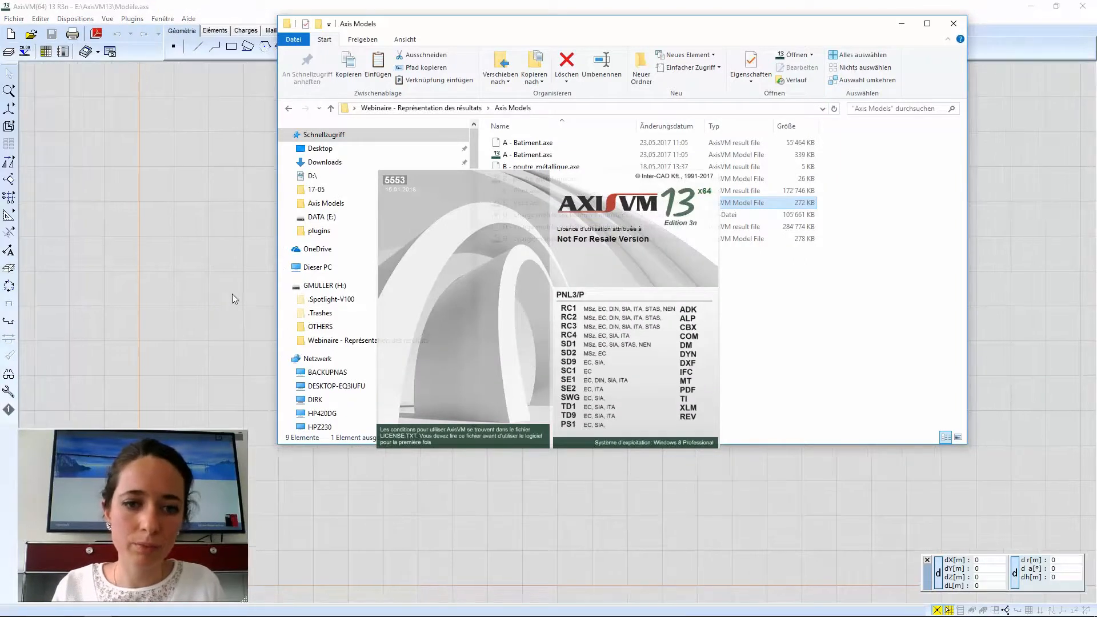
{"action": "key", "text": "Return"}
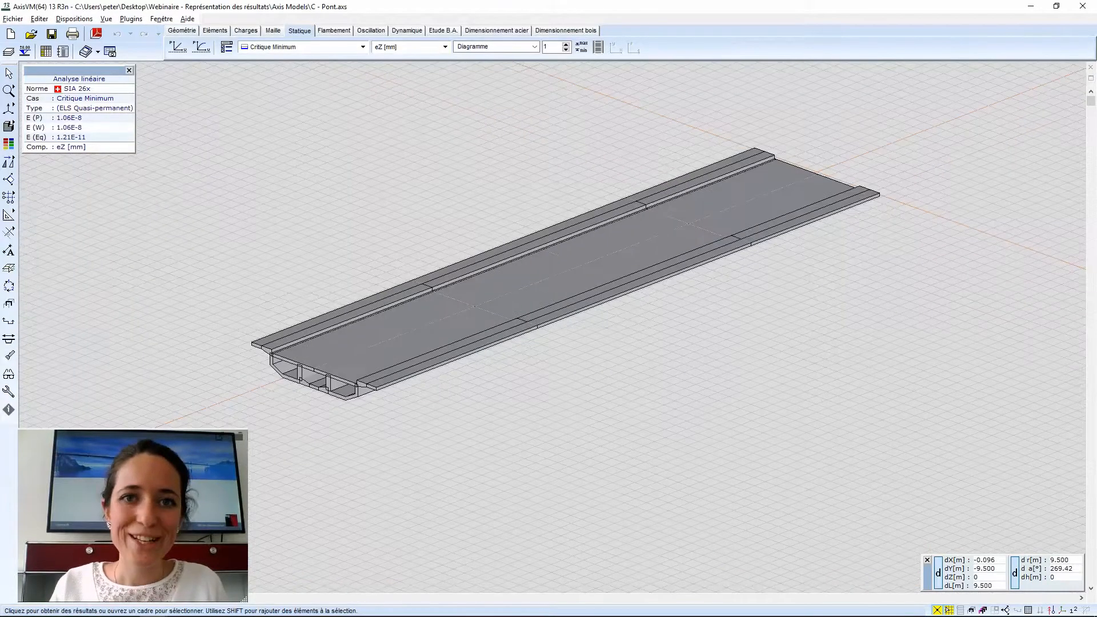
Examine the rendered bridge from several angles, including the hollow box cross-section at its end.
{"action": "middle_click_drag", "start_coordinate": [508, 263], "coordinate": [818, 182], "text": "alt"}
{"action": "scroll", "coordinate": [524, 273], "scroll_direction": "up", "scroll_amount": 2}
{"action": "middle_click_drag", "start_coordinate": [697, 206], "coordinate": [577, 320], "text": "alt"}
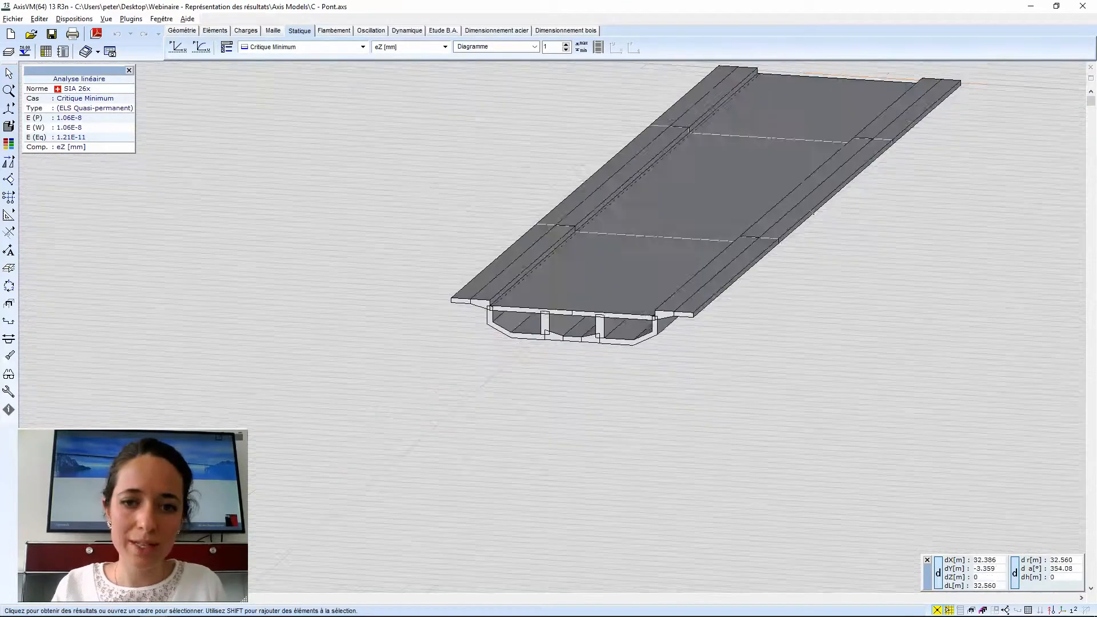
{"action": "scroll", "coordinate": [574, 331], "scroll_direction": "up", "scroll_amount": 3}
{"action": "scroll", "coordinate": [574, 331], "scroll_direction": "down", "scroll_amount": 1}
{"action": "scroll", "coordinate": [586, 308], "scroll_direction": "down", "scroll_amount": 3}
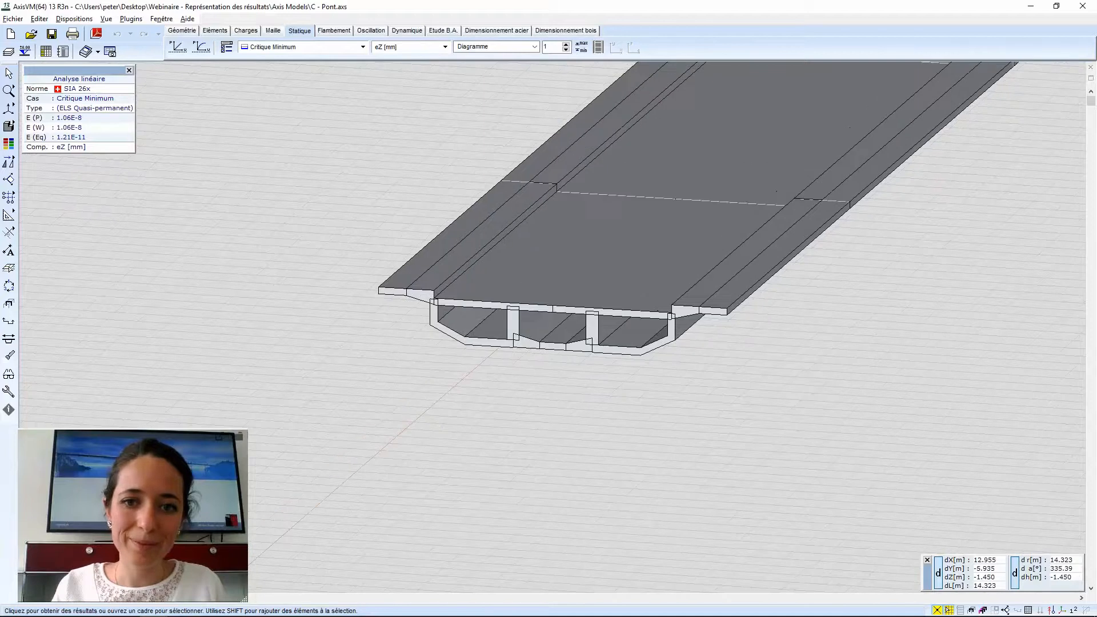
{"action": "scroll", "coordinate": [585, 307], "scroll_direction": "down", "scroll_amount": 2}
{"action": "middle_click_drag", "start_coordinate": [585, 308], "coordinate": [517, 322], "text": "alt"}
{"action": "middle_click_drag", "start_coordinate": [518, 321], "coordinate": [457, 326]}
{"action": "scroll", "coordinate": [503, 257], "scroll_direction": "up", "scroll_amount": 1}
{"action": "middle_click_drag", "start_coordinate": [571, 236], "coordinate": [532, 246], "text": "alt"}
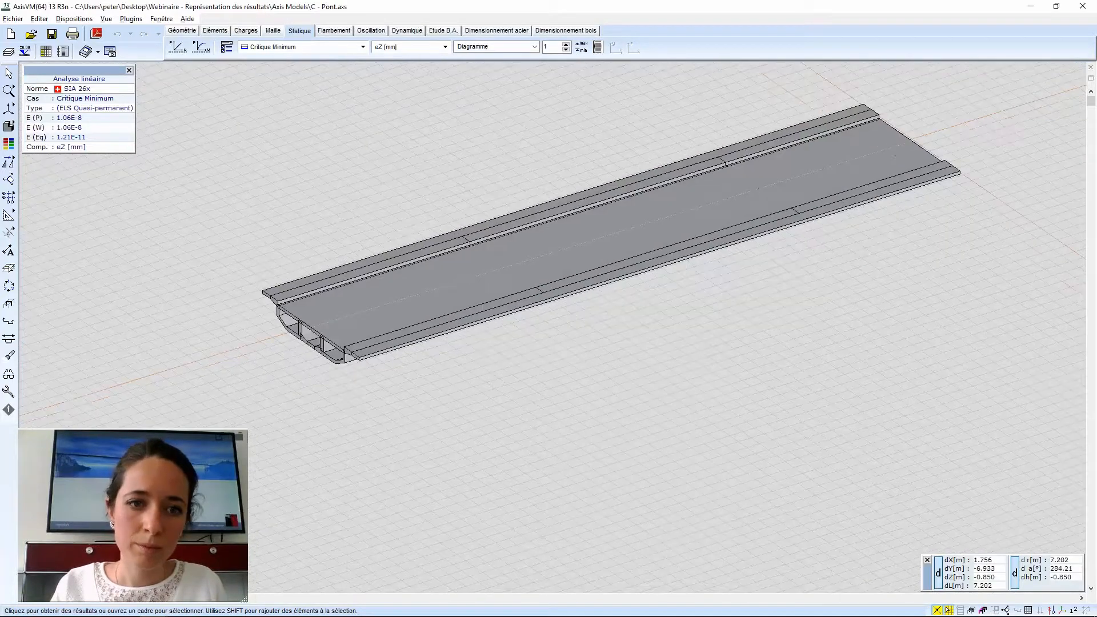
Switch the bridge to the wireframe display and view its whole length with the deformed shape.
{"action": "left_click", "coordinate": [30, 127]}
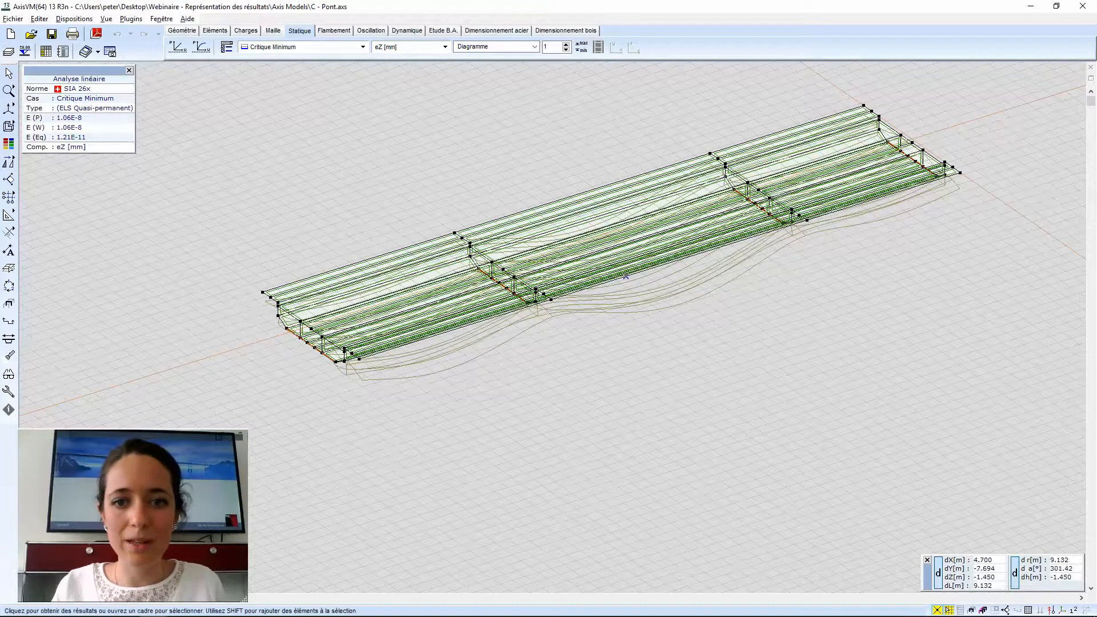
{"action": "mouse_move", "coordinate": [626, 276]}
{"action": "middle_mouse_down"}
{"action": "mouse_move", "coordinate": [558, 257]}
{"action": "mouse_move", "coordinate": [597, 279]}
{"action": "mouse_move", "coordinate": [613, 270]}
{"action": "middle_mouse_up"}
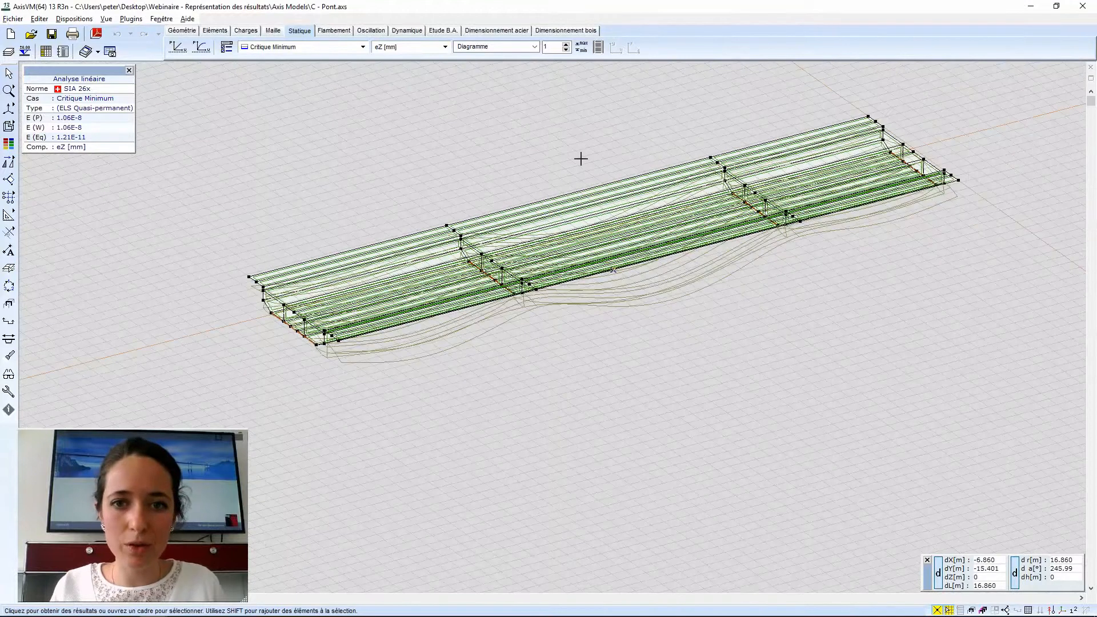
{"action": "scroll", "coordinate": [583, 166], "scroll_direction": "down", "scroll_amount": 2}
{"action": "middle_click_drag", "start_coordinate": [583, 166], "coordinate": [581, 202], "text": "alt"}
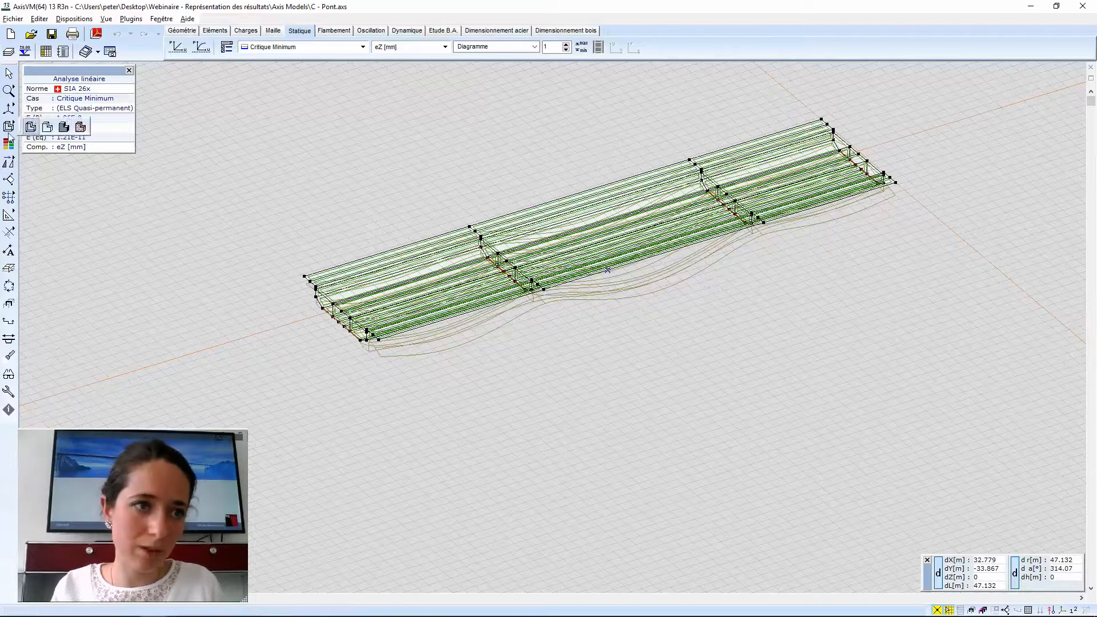
Create a virtual beam A from all domains of the bridge, keeping the local x and z references automatic.
{"action": "left_click", "coordinate": [9, 339]}
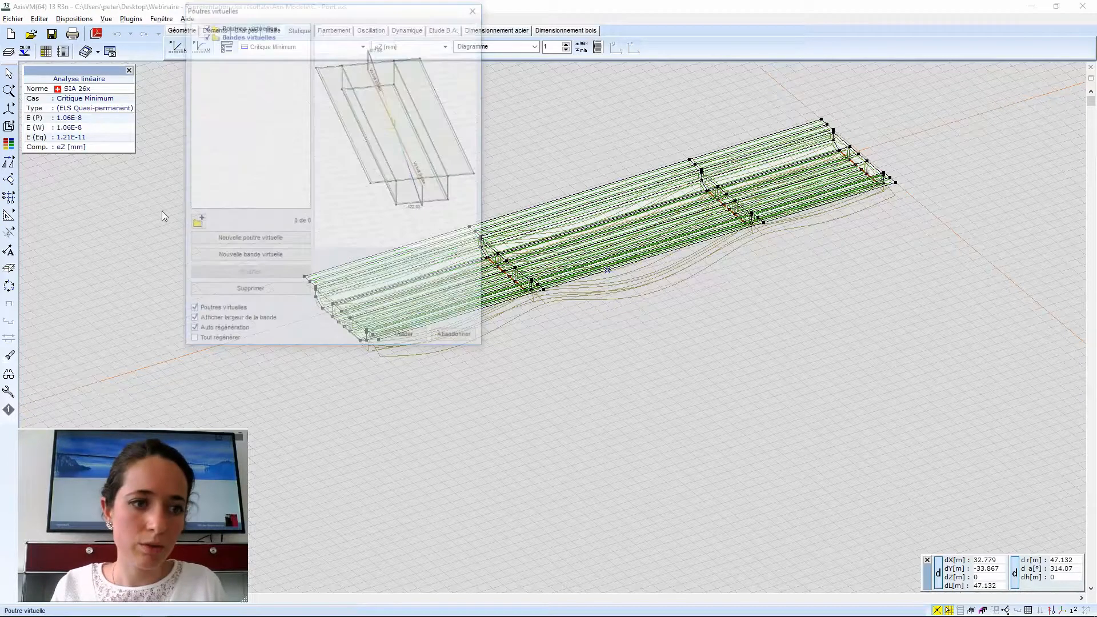
{"action": "left_click_drag", "start_coordinate": [239, 58], "coordinate": [184, 56]}
{"action": "left_click", "coordinate": [120, 290]}
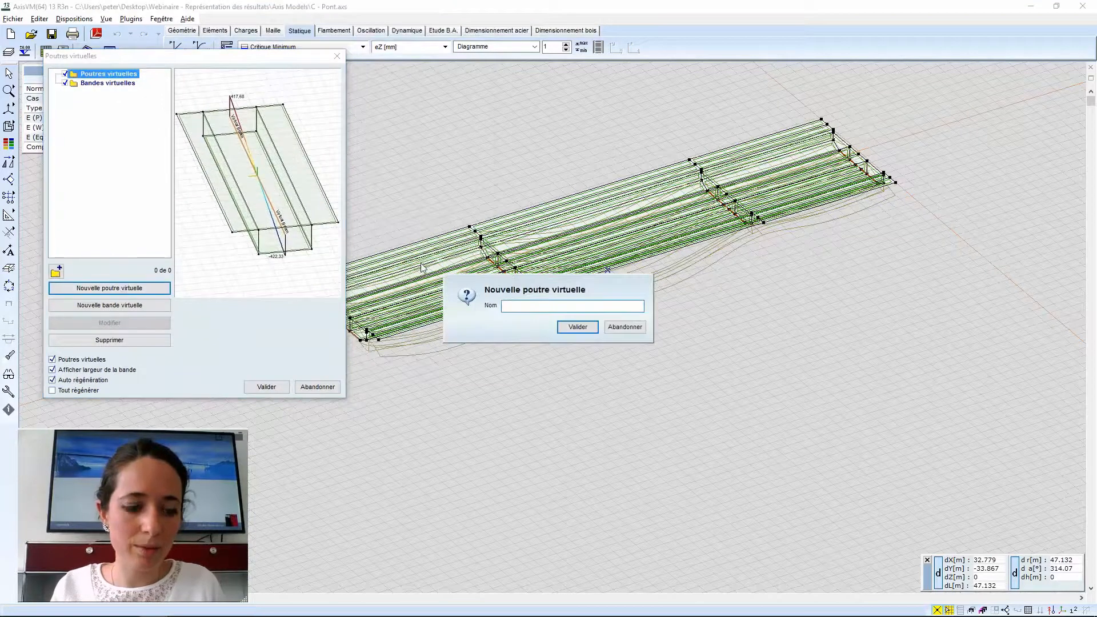
{"action": "left_click", "coordinate": [578, 327]}
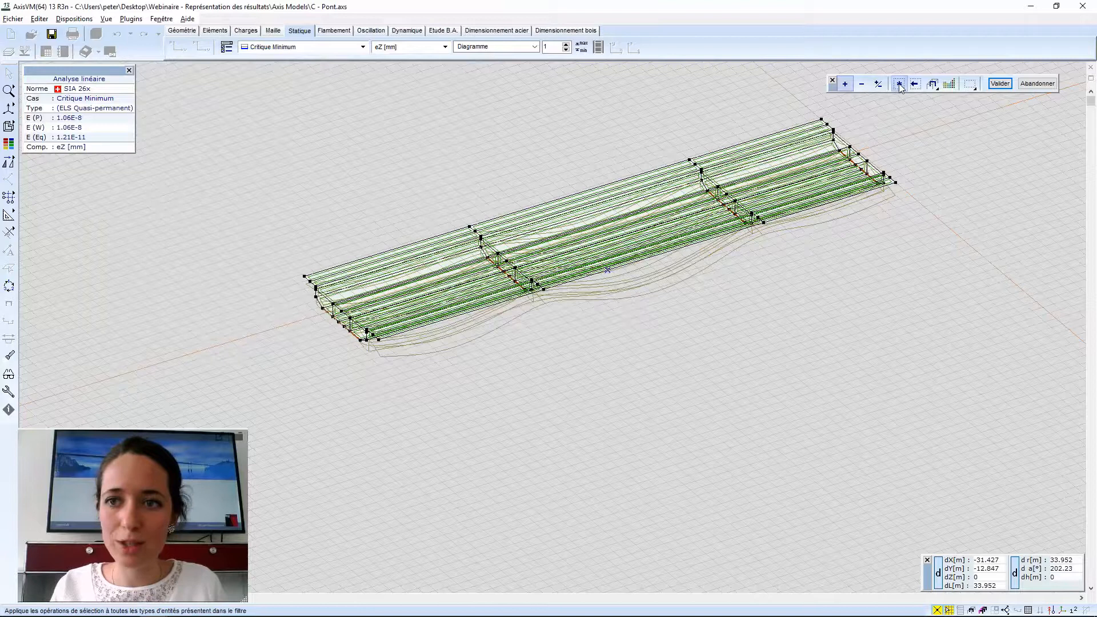
{"action": "left_click", "coordinate": [899, 84]}
{"action": "left_click", "coordinate": [1001, 86]}
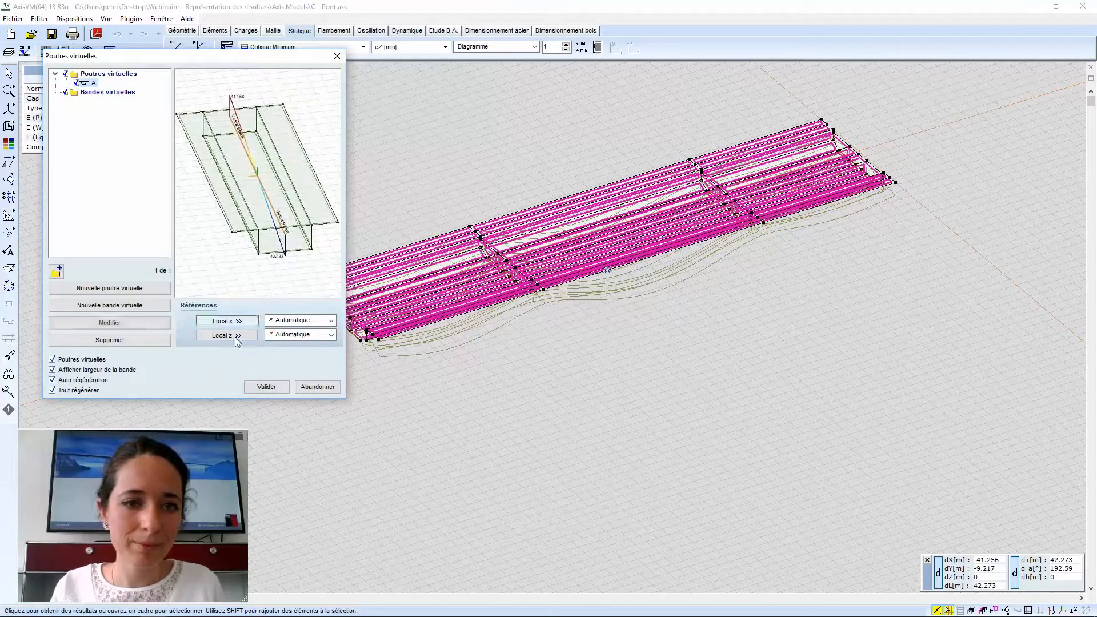
{"action": "left_click", "coordinate": [266, 387]}
Display the bending moment My from the virtual beam internal forces on the bridge as a diagram.
{"action": "left_click", "coordinate": [446, 47]}
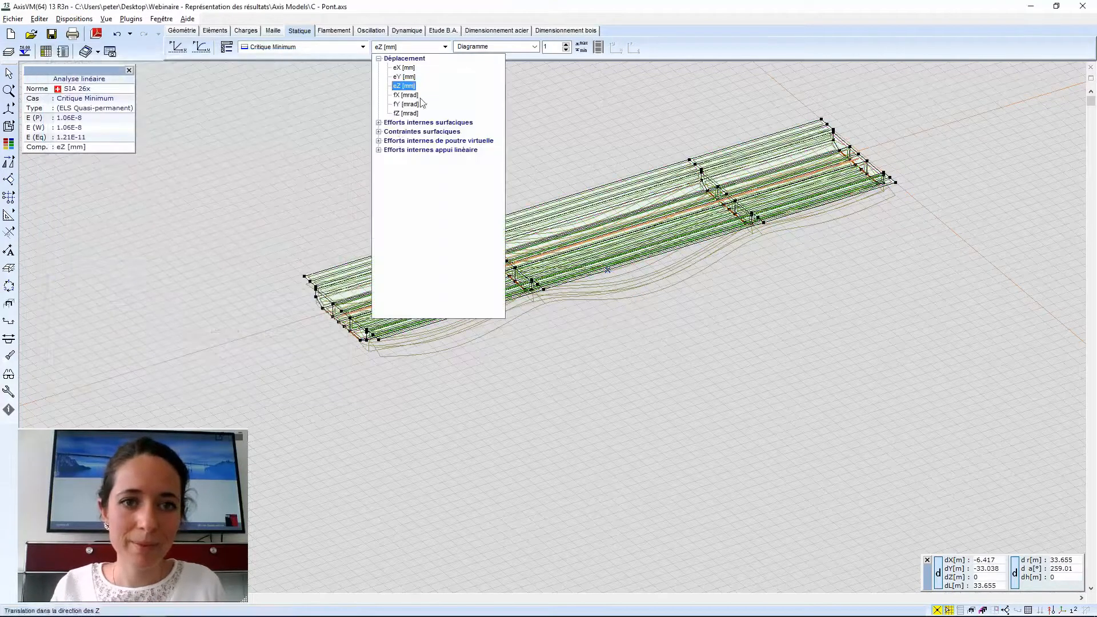
{"action": "left_click", "coordinate": [379, 141]}
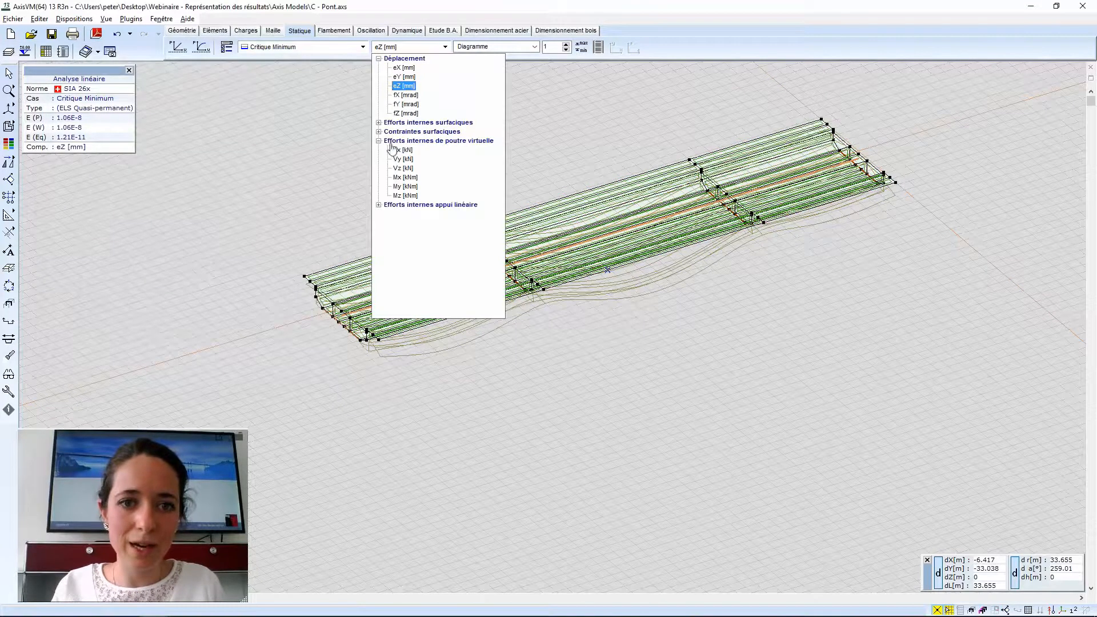
{"action": "left_click", "coordinate": [405, 188]}
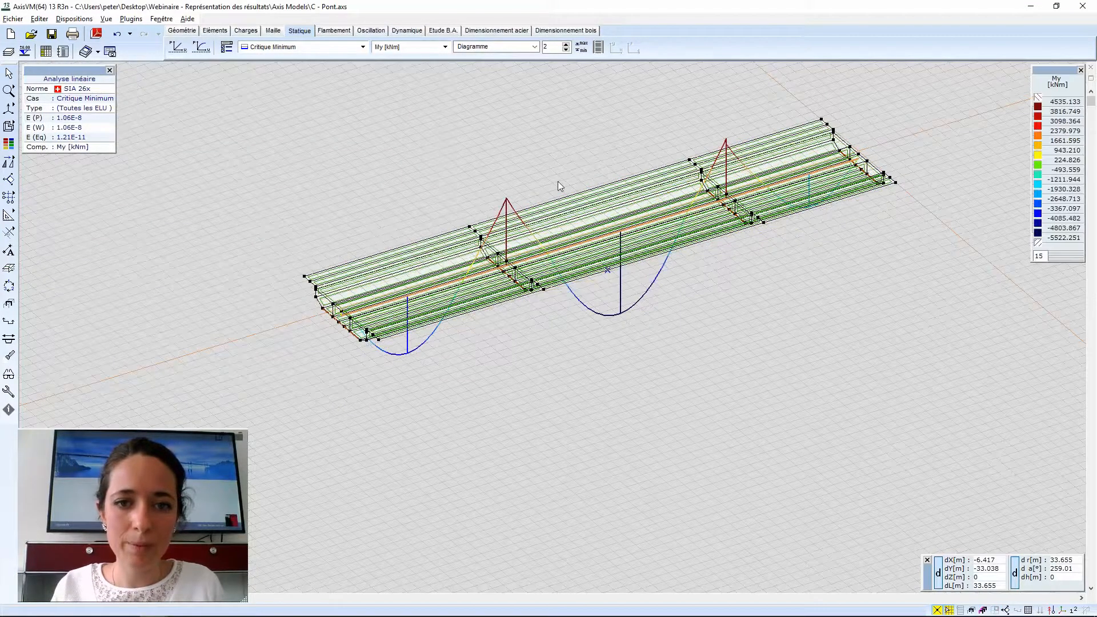
Examine the virtual beam's My diagram along the bridge spans and supports from several angles.
{"action": "middle_click_drag", "start_coordinate": [536, 143], "coordinate": [400, 138]}
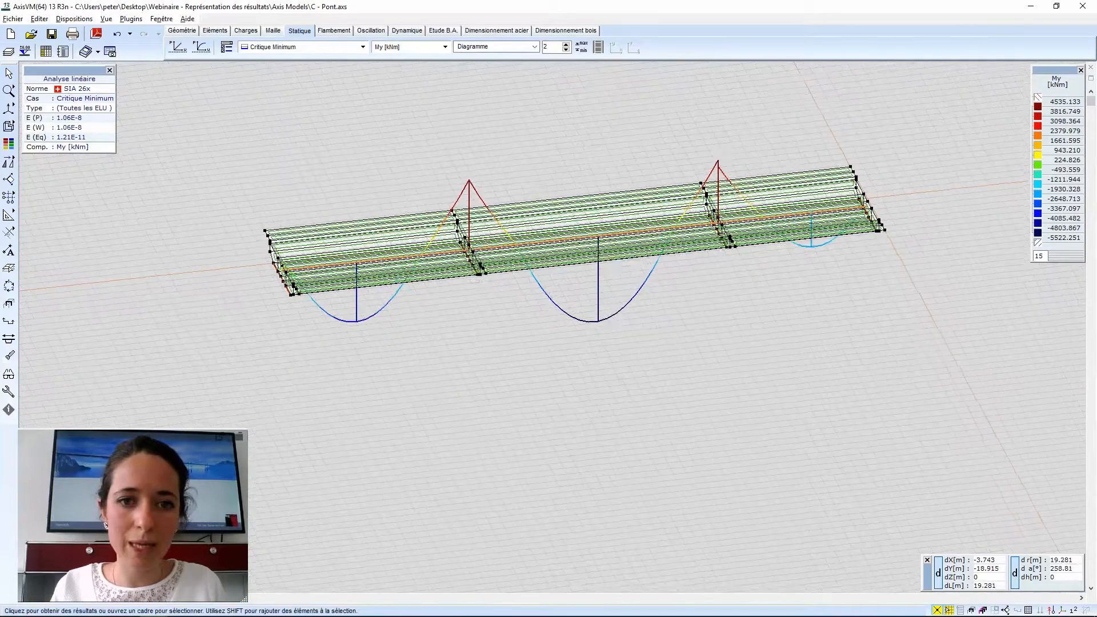
{"action": "middle_click_drag", "start_coordinate": [523, 174], "coordinate": [583, 199], "text": "alt"}
{"action": "scroll", "coordinate": [586, 199], "scroll_direction": "up", "scroll_amount": 1}
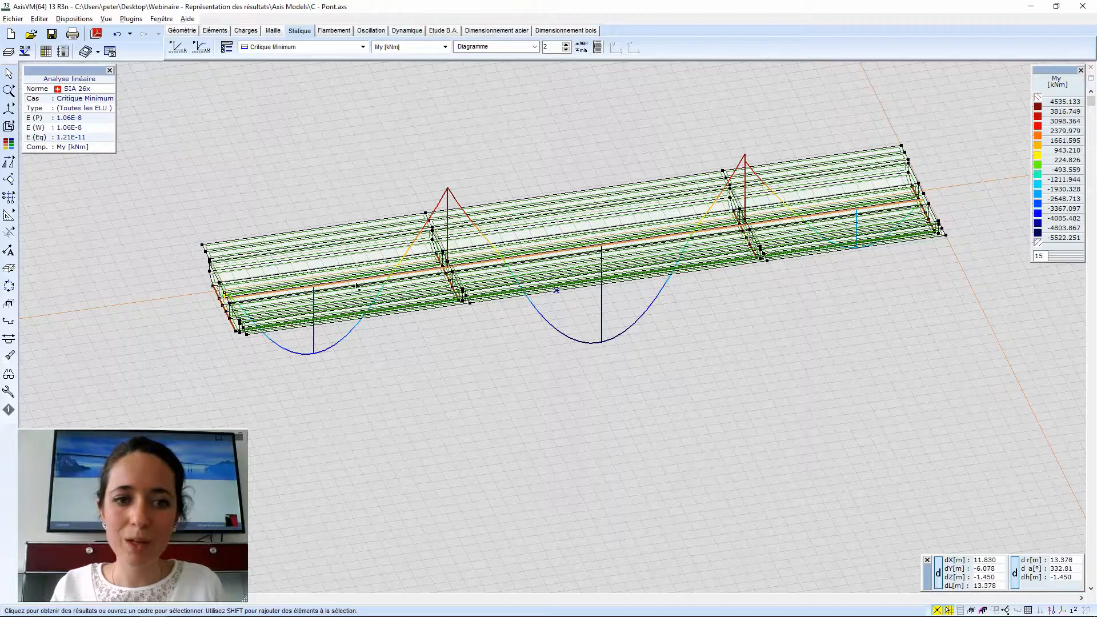
{"action": "middle_click_drag", "start_coordinate": [556, 291], "coordinate": [556, 278]}
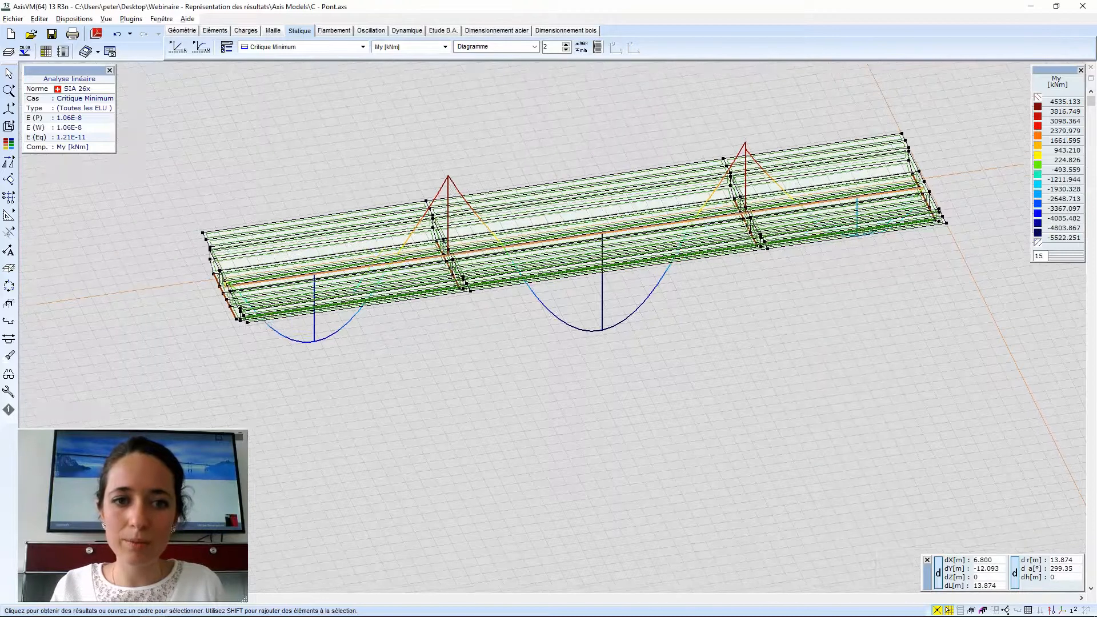
{"action": "middle_click_drag", "start_coordinate": [407, 146], "coordinate": [405, 115]}
{"action": "scroll", "coordinate": [347, 185], "scroll_direction": "up", "scroll_amount": 2}
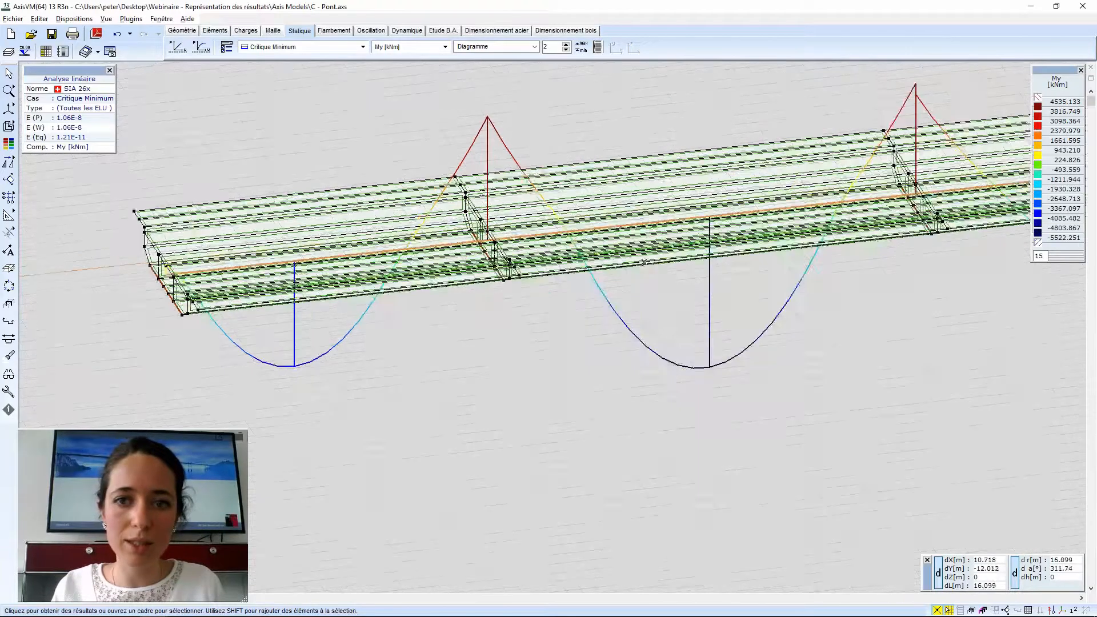
{"action": "scroll", "coordinate": [346, 178], "scroll_direction": "down", "scroll_amount": 3}
{"action": "middle_click_drag", "start_coordinate": [347, 179], "coordinate": [382, 216]}
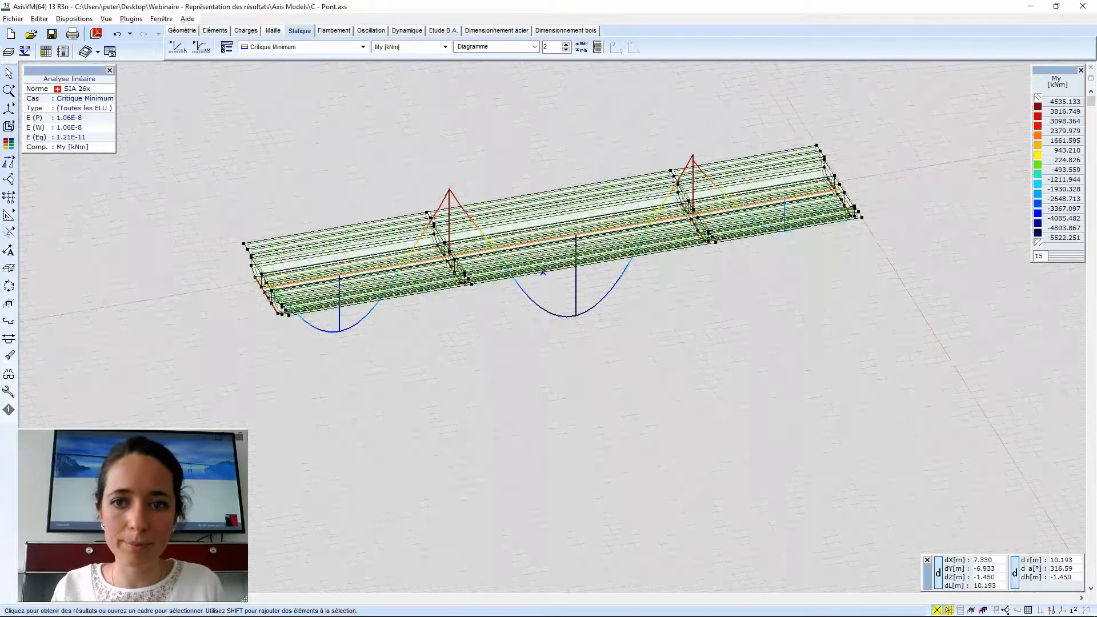
{"action": "middle_click_drag", "start_coordinate": [543, 272], "coordinate": [521, 244], "text": "alt"}
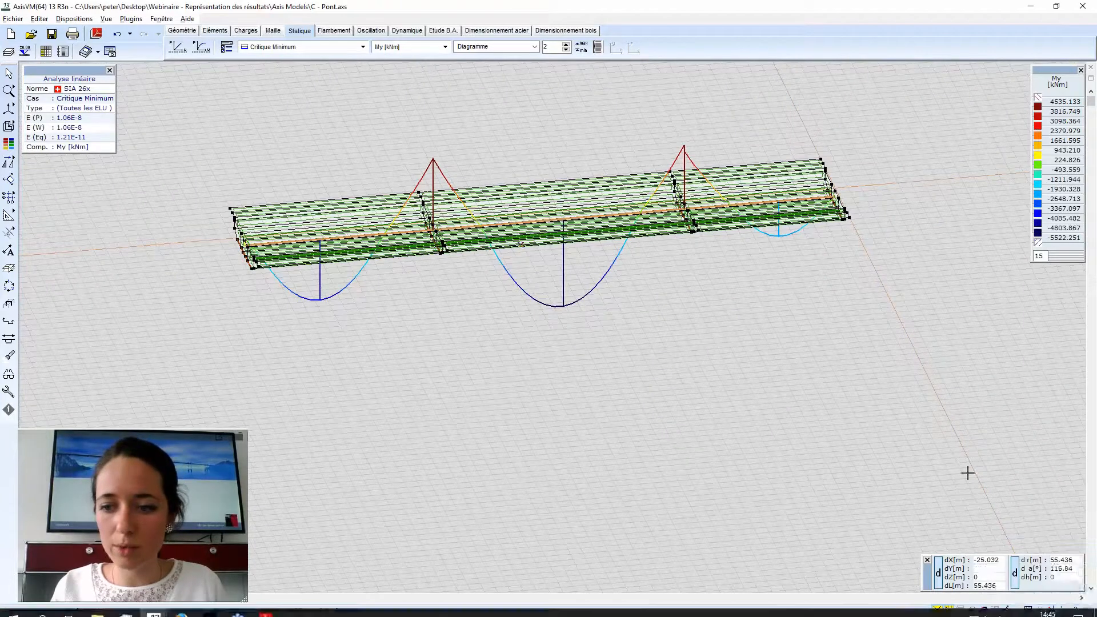
Write the My values on the lines of the virtual beam diagram, restricted to minimum and maximum values.
{"action": "left_click", "coordinate": [1075, 610]}
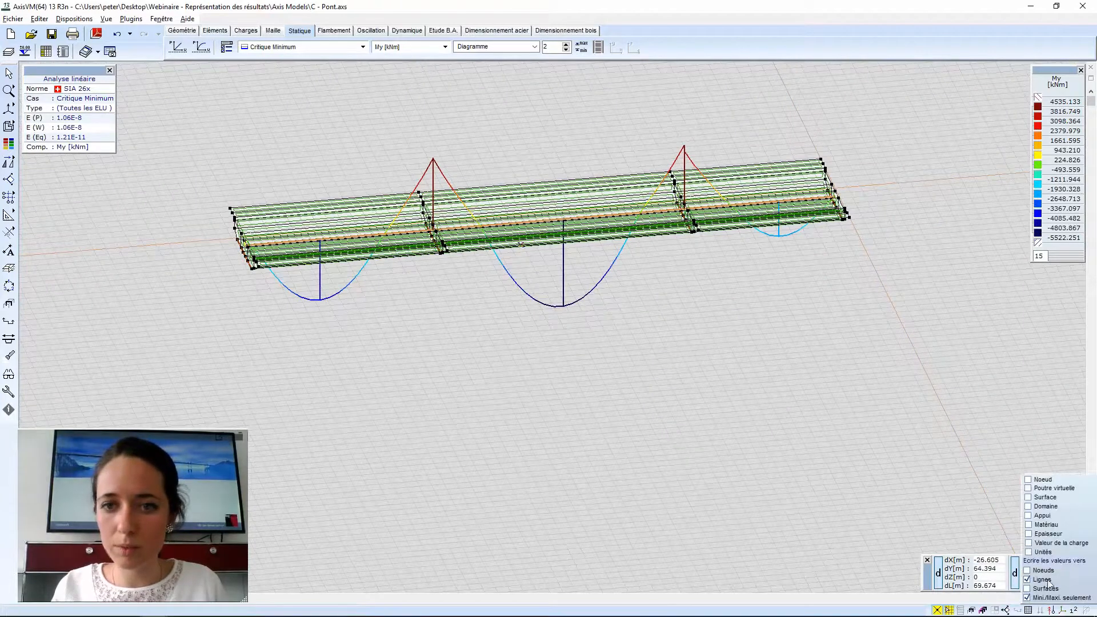
{"action": "scroll", "coordinate": [571, 324], "scroll_direction": "up", "scroll_amount": 1}
{"action": "scroll", "coordinate": [572, 324], "scroll_direction": "up", "scroll_amount": 1}
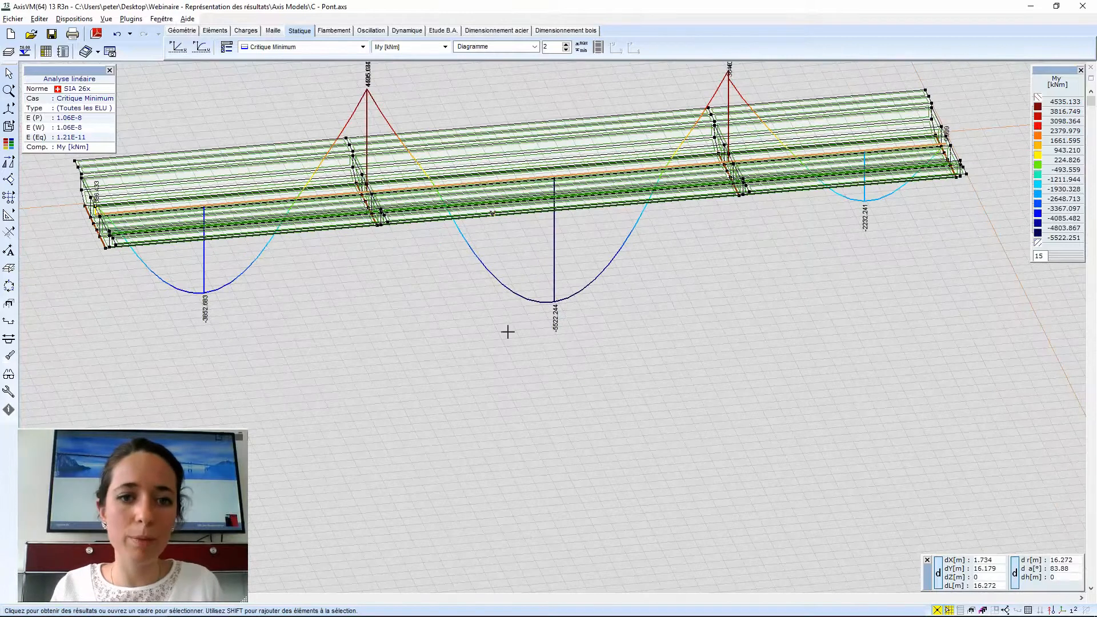
{"action": "scroll", "coordinate": [501, 294], "scroll_direction": "down", "scroll_amount": 1}
{"action": "middle_click_drag", "start_coordinate": [508, 301], "coordinate": [579, 323], "text": "alt"}
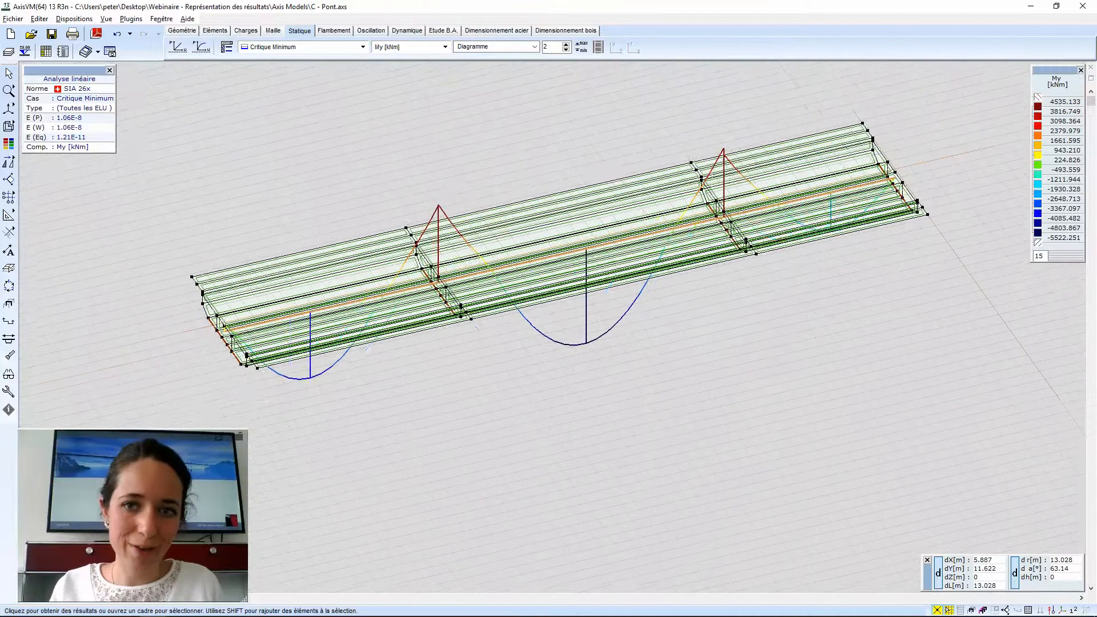
{"action": "middle_click_drag", "start_coordinate": [534, 412], "coordinate": [431, 404]}
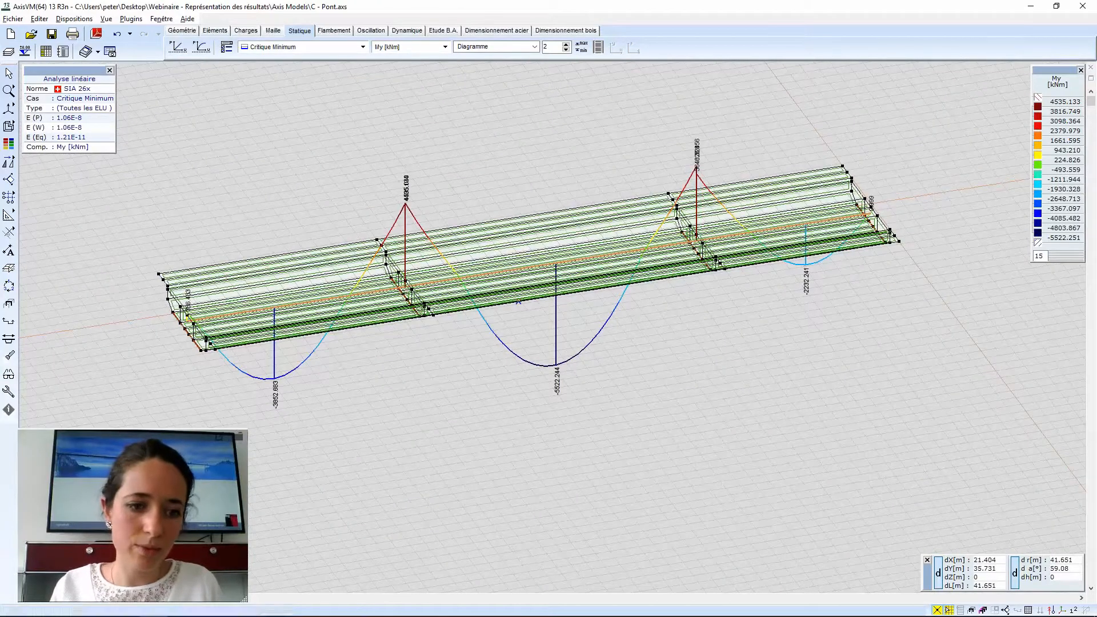
Switch to the PDF presentation and show the slide comparing the moment diagrams of the beam and shell bridge models.
{"action": "left_click", "coordinate": [253, 613]}
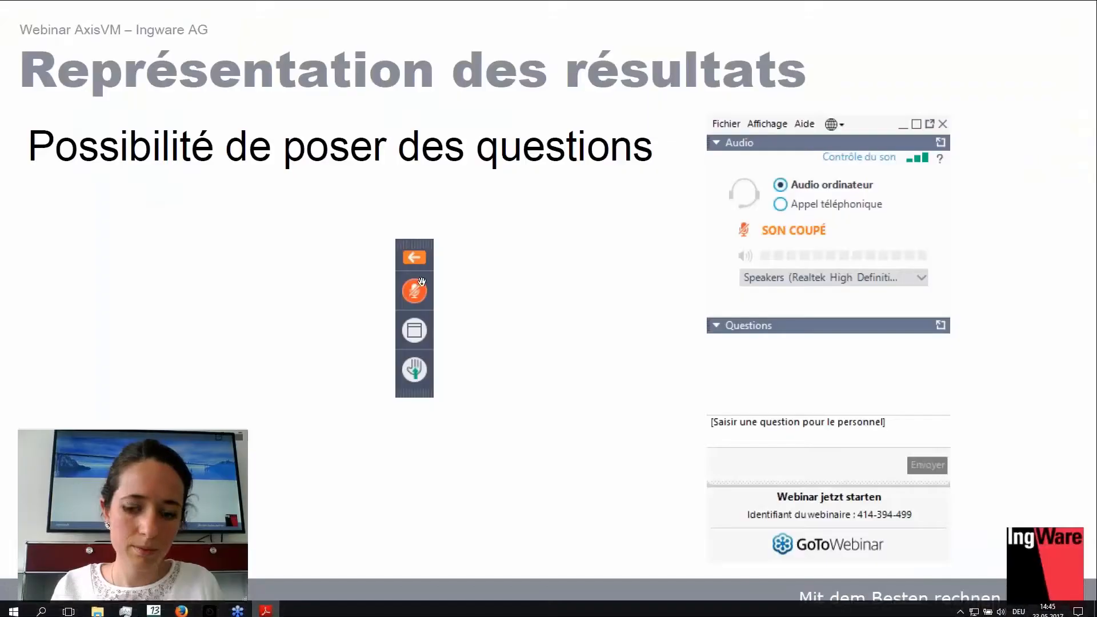
{"action": "left_click", "coordinate": [477, 258]}
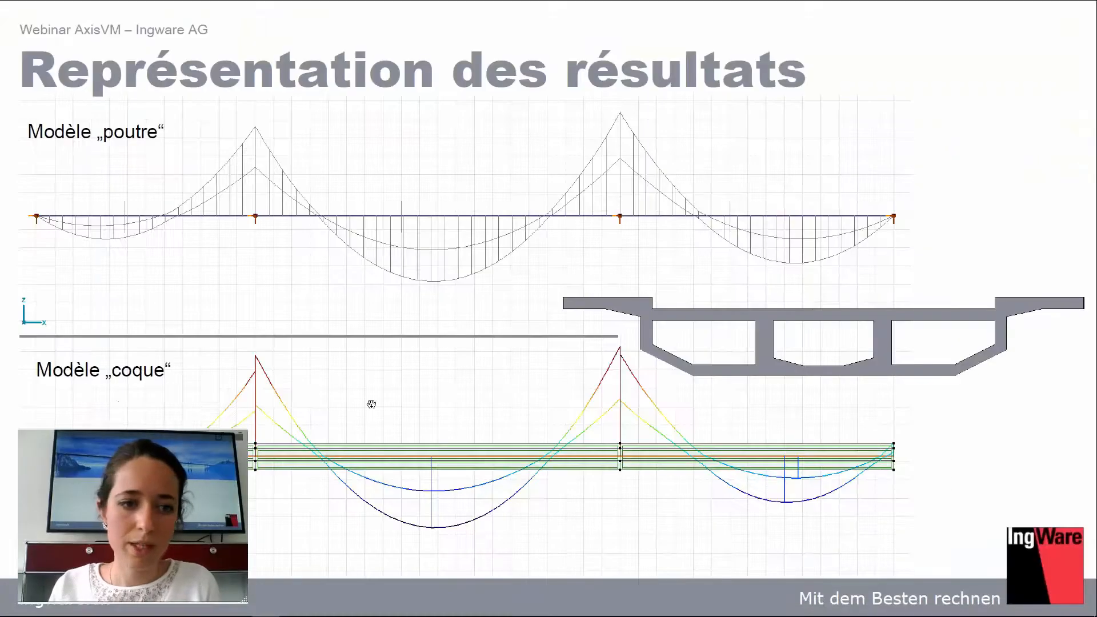
{"action": "left_click_drag", "start_coordinate": [147, 435], "coordinate": [98, 488]}
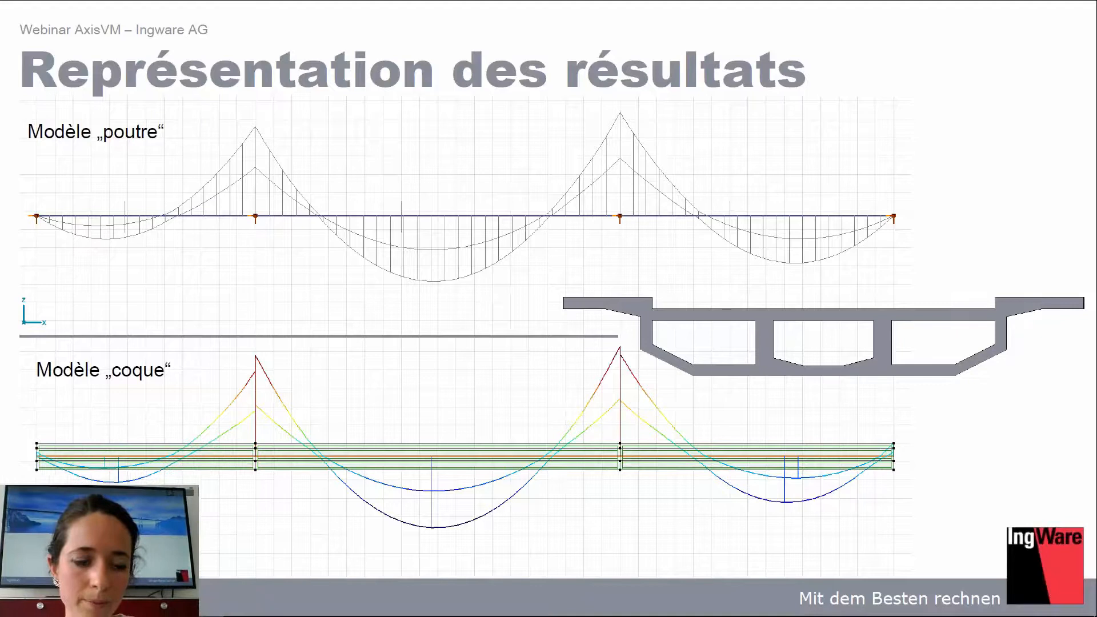